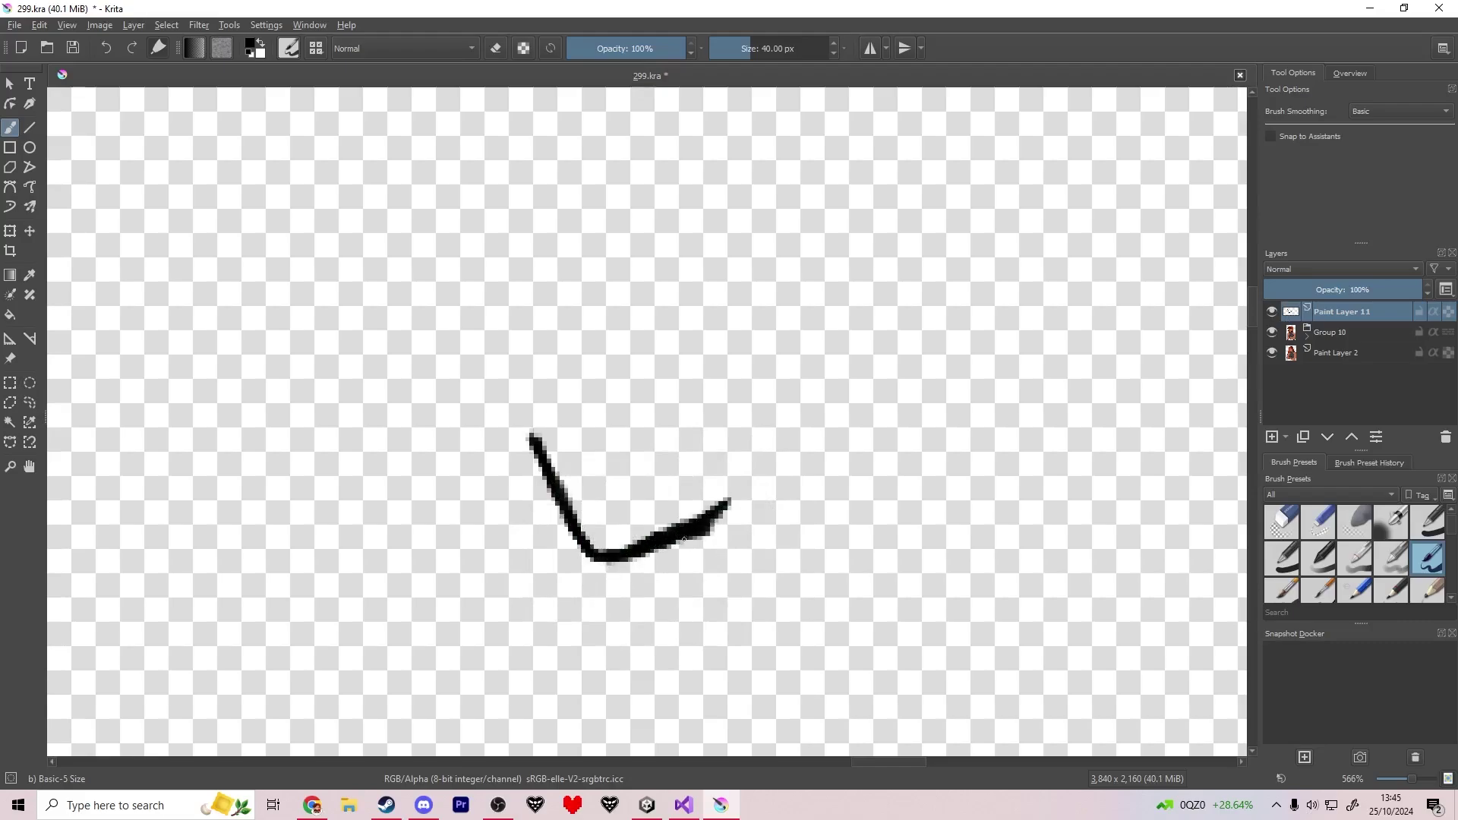
Extend the jawline from the chin in a smooth curve up to the right, ending where the ear starts.
mouse_move(767, 484)
left_mouse_down()
mouse_move(812, 444)
mouse_move(839, 357)
left_mouse_up()
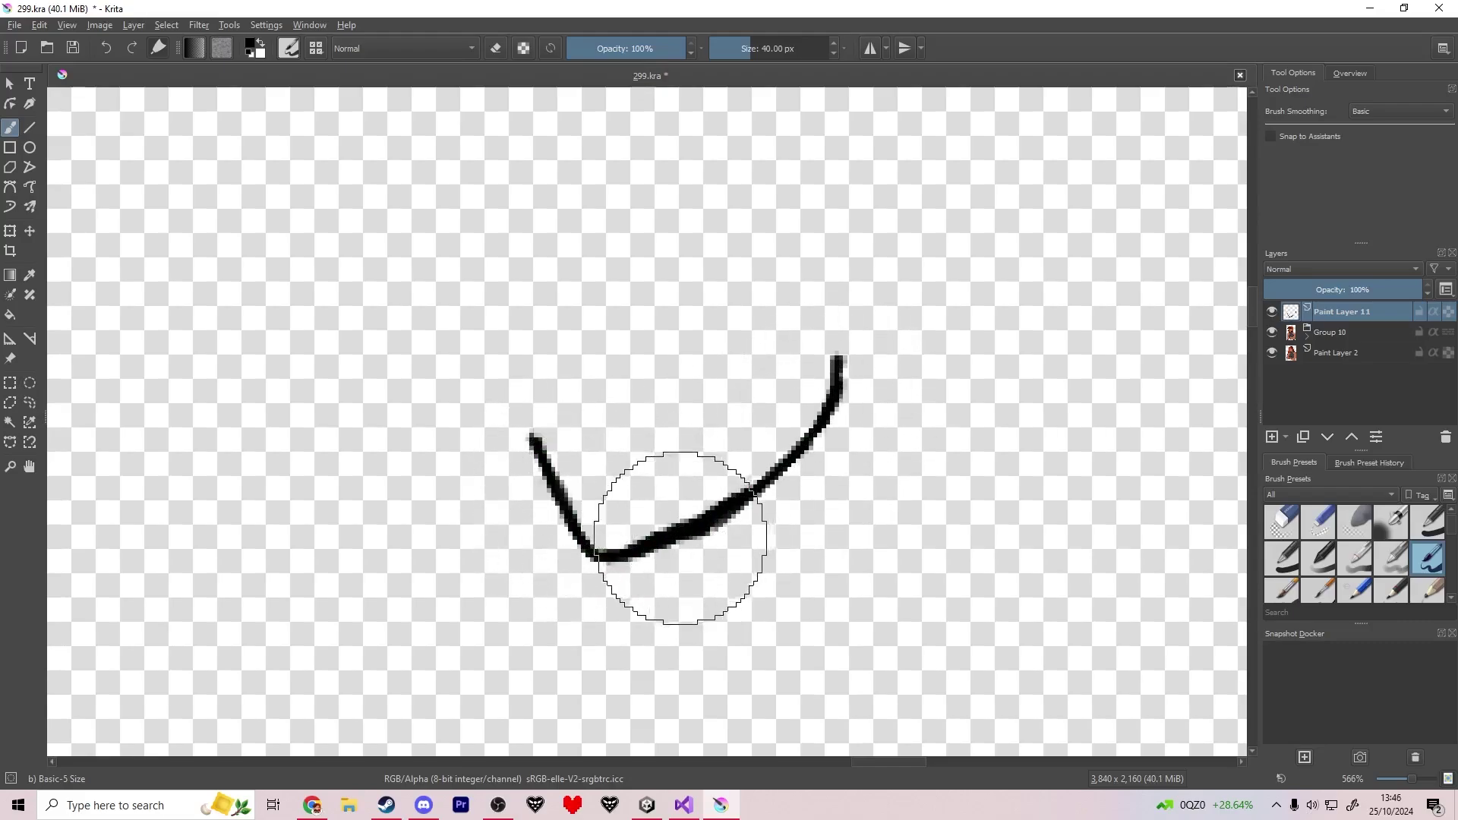
key("e")
key("e")
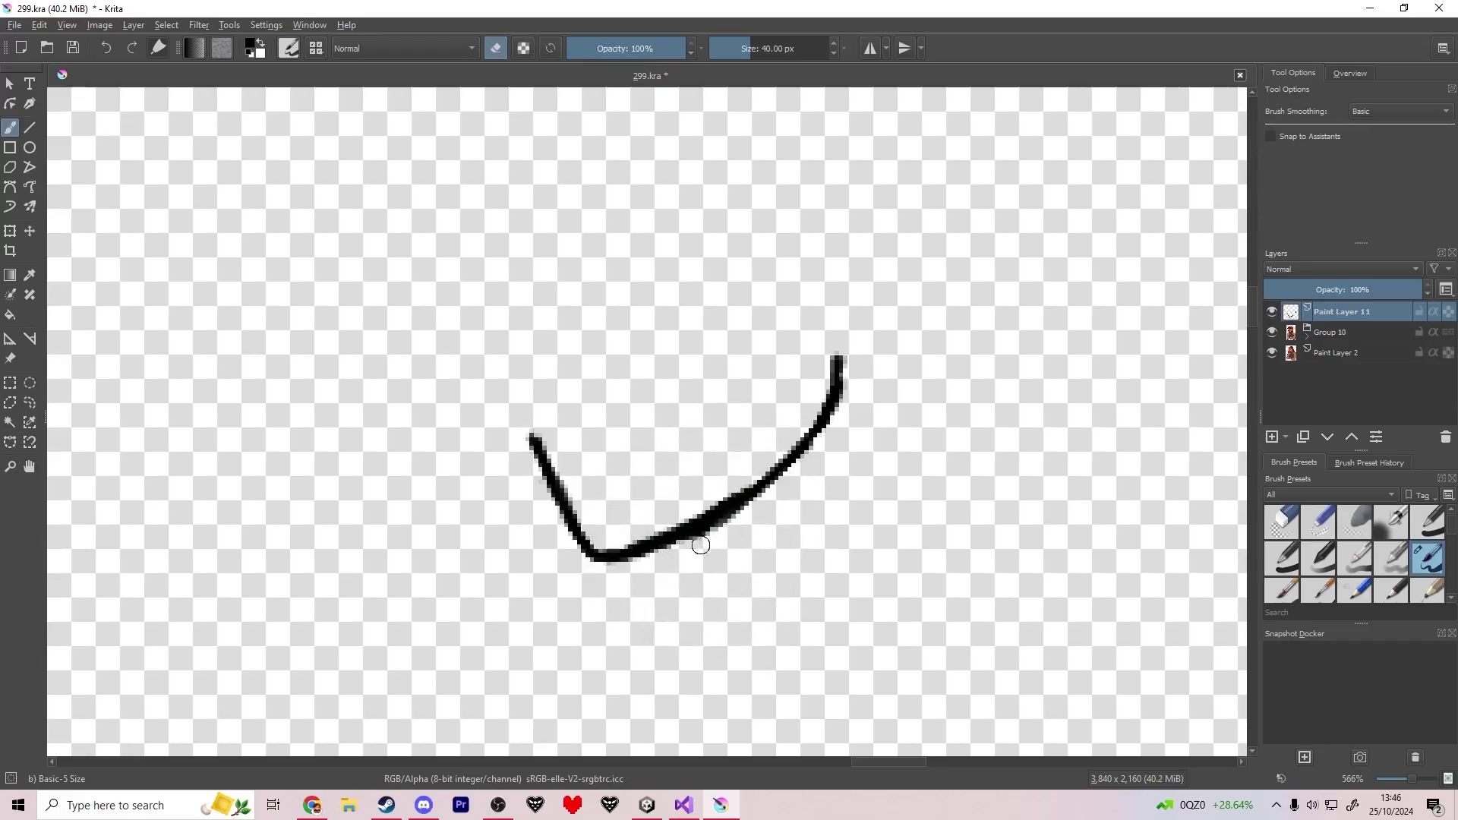
Erase the short jaw stroke left of the chin and redraw it at a wider outward slant.
left_click_drag(566, 499, 584, 563)
key("ctrl+z")
key("e")
key("ctrl+z")
key("e")
key("e")
left_click_drag(533, 450, 574, 536)
key("e")
mouse_move(562, 523)
left_mouse_down()
mouse_move(586, 547)
mouse_move(557, 511)
left_mouse_up()
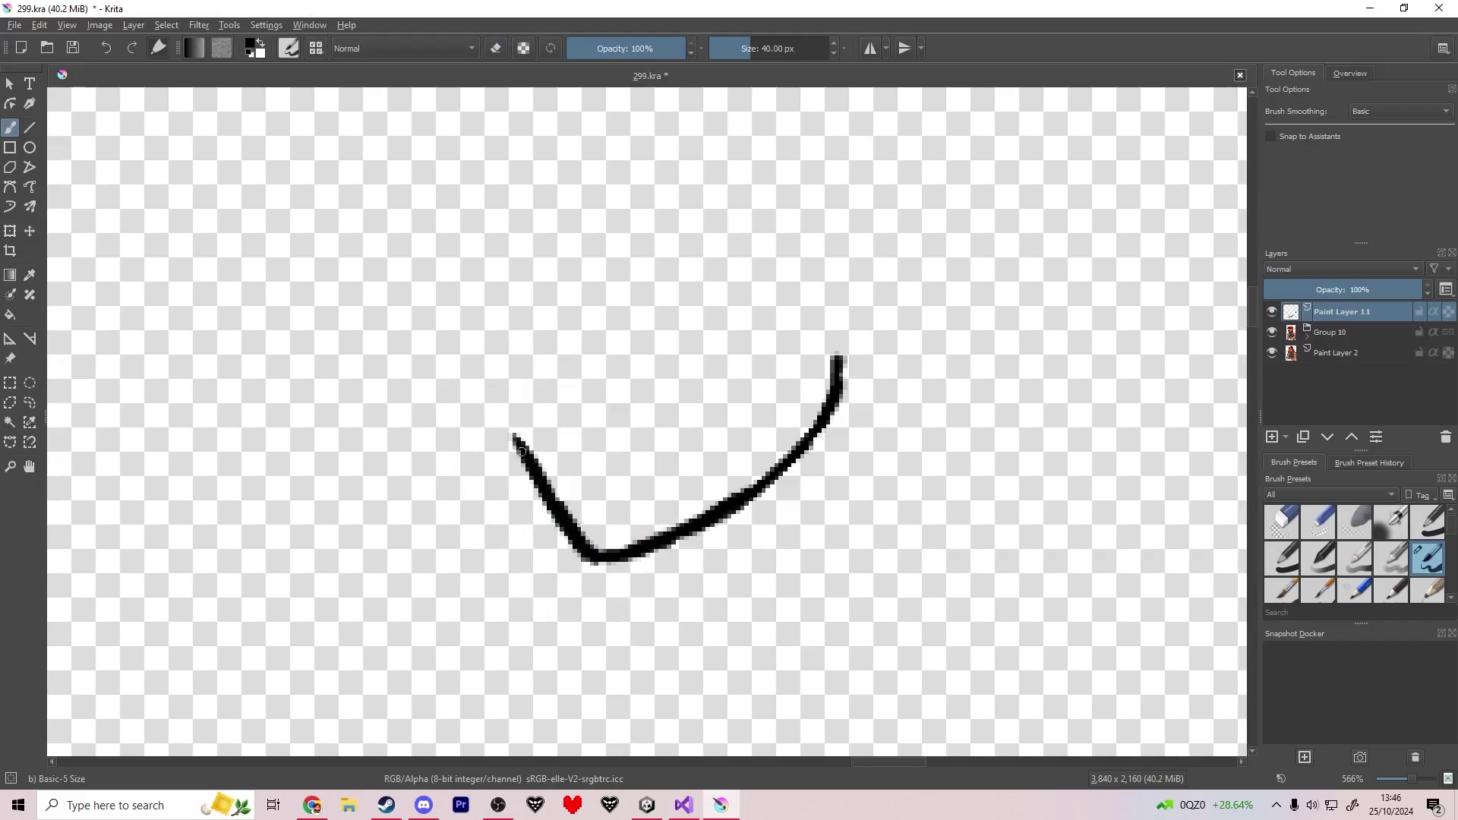
Extend the left face contour upward through the cheek and the eye indentation to the forehead.
left_click_drag(522, 452, 510, 431)
left_click_drag(490, 395, 510, 438)
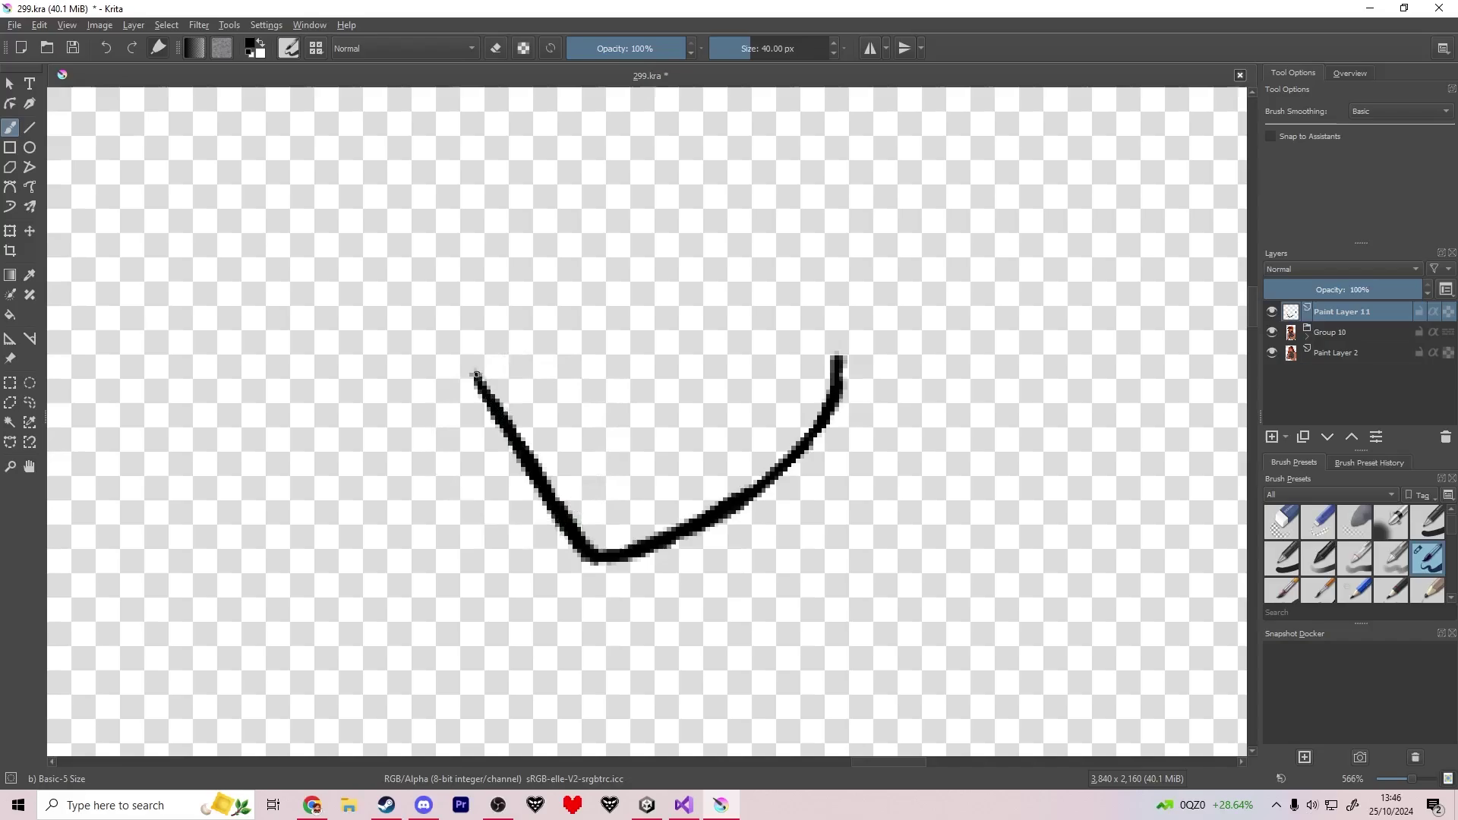
left_click_drag(465, 340, 462, 337)
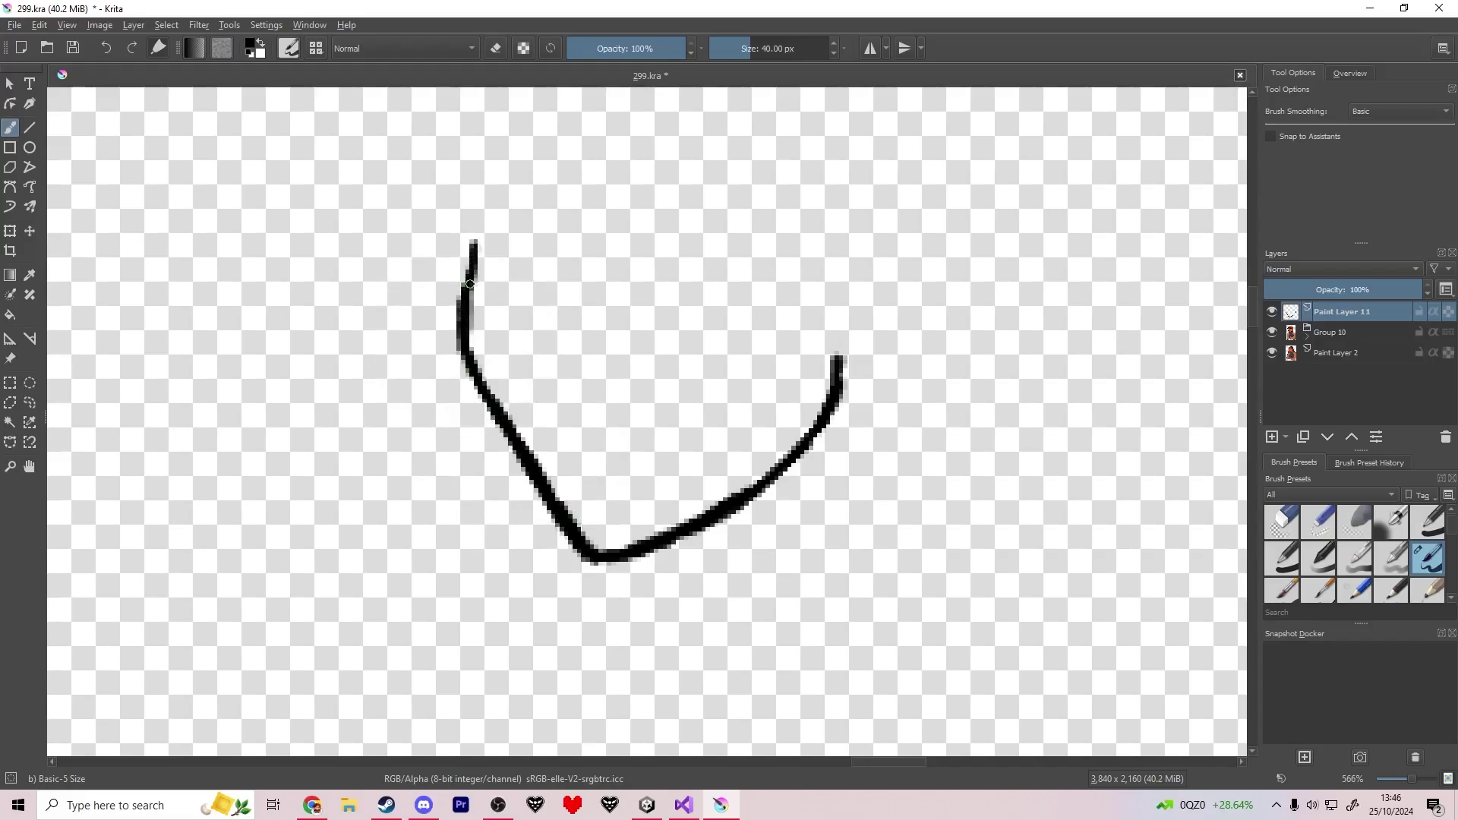
mouse_move(471, 284)
left_mouse_down()
mouse_move(449, 184)
mouse_move(458, 114)
left_mouse_up()
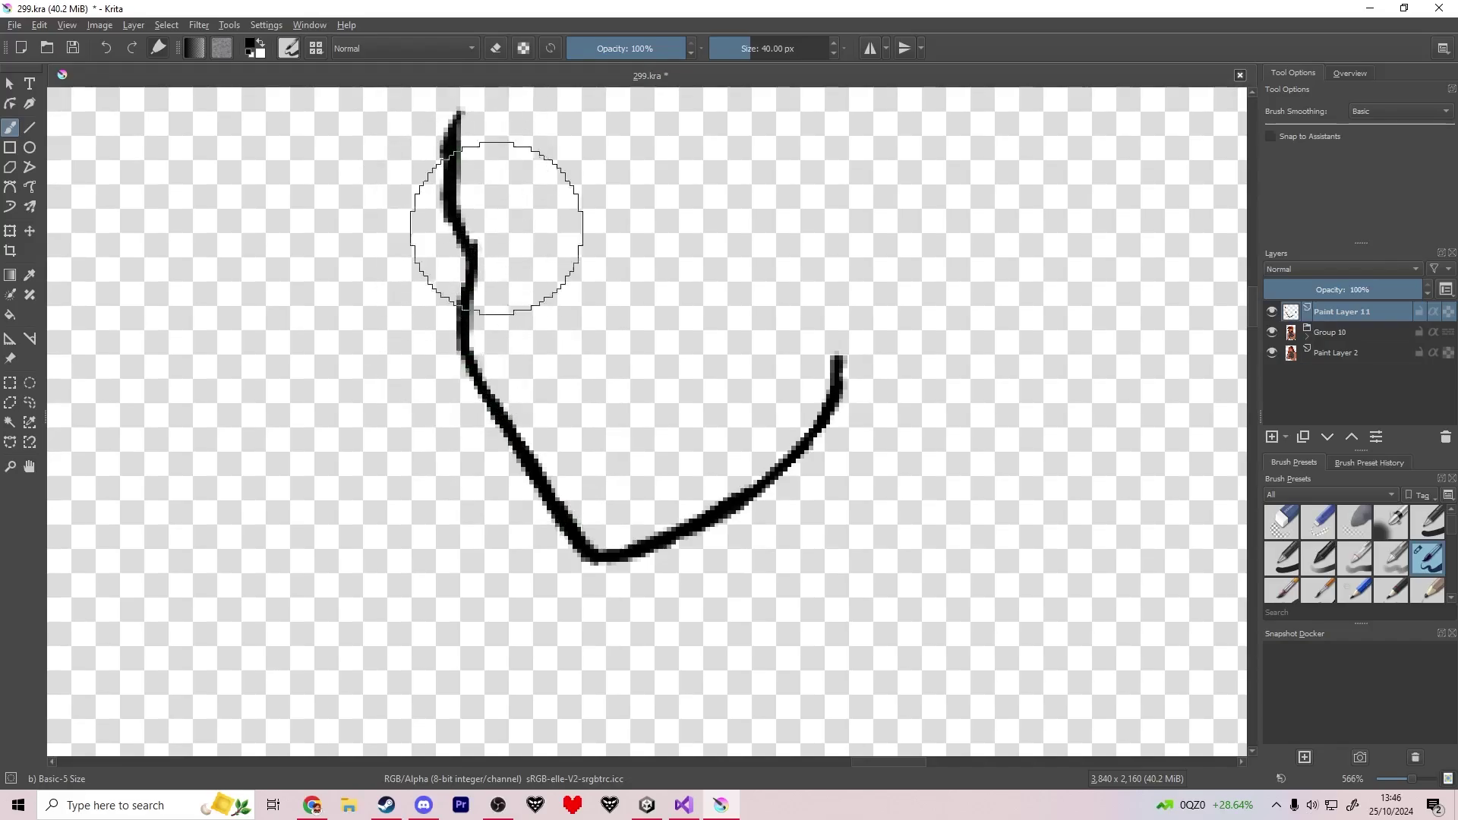
Draw the curled ear at the right end of the jawline and a cleaned-up vertical neck line below it.
mouse_move(841, 370)
left_mouse_down()
mouse_move(867, 365)
mouse_move(885, 327)
left_mouse_up()
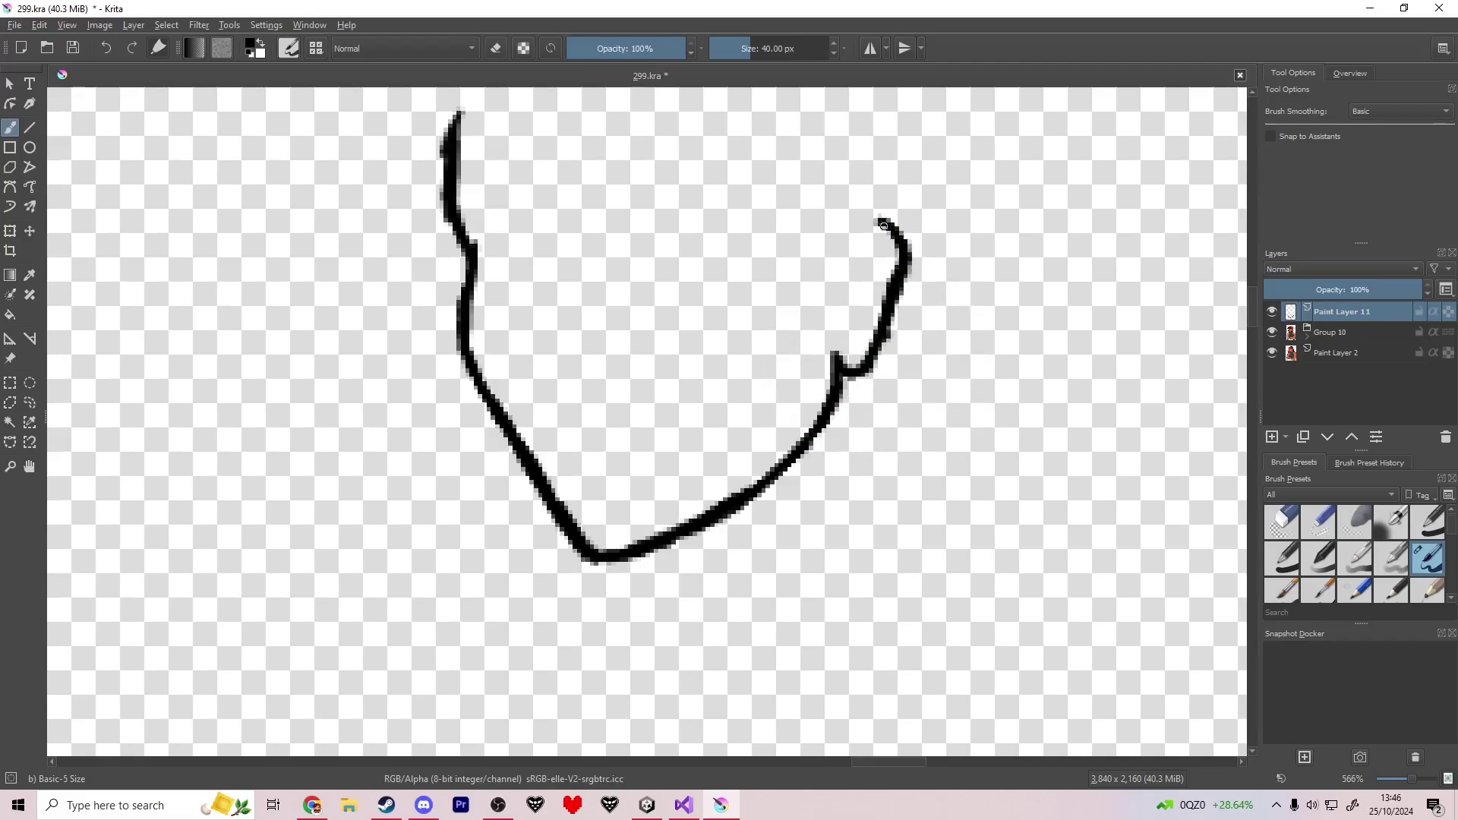
left_click_drag(828, 235, 823, 259)
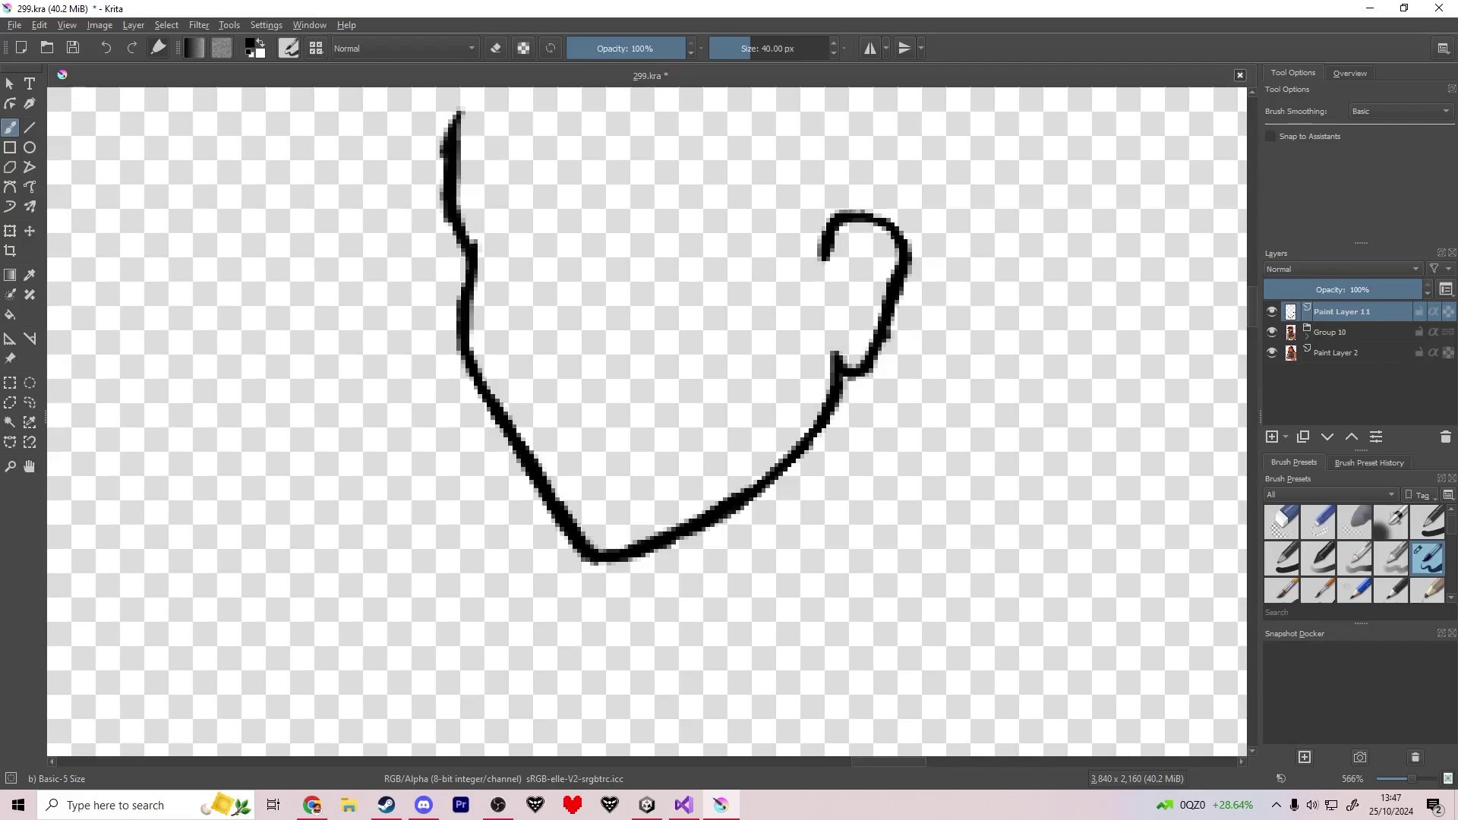
left_click_drag(814, 314, 633, 313)
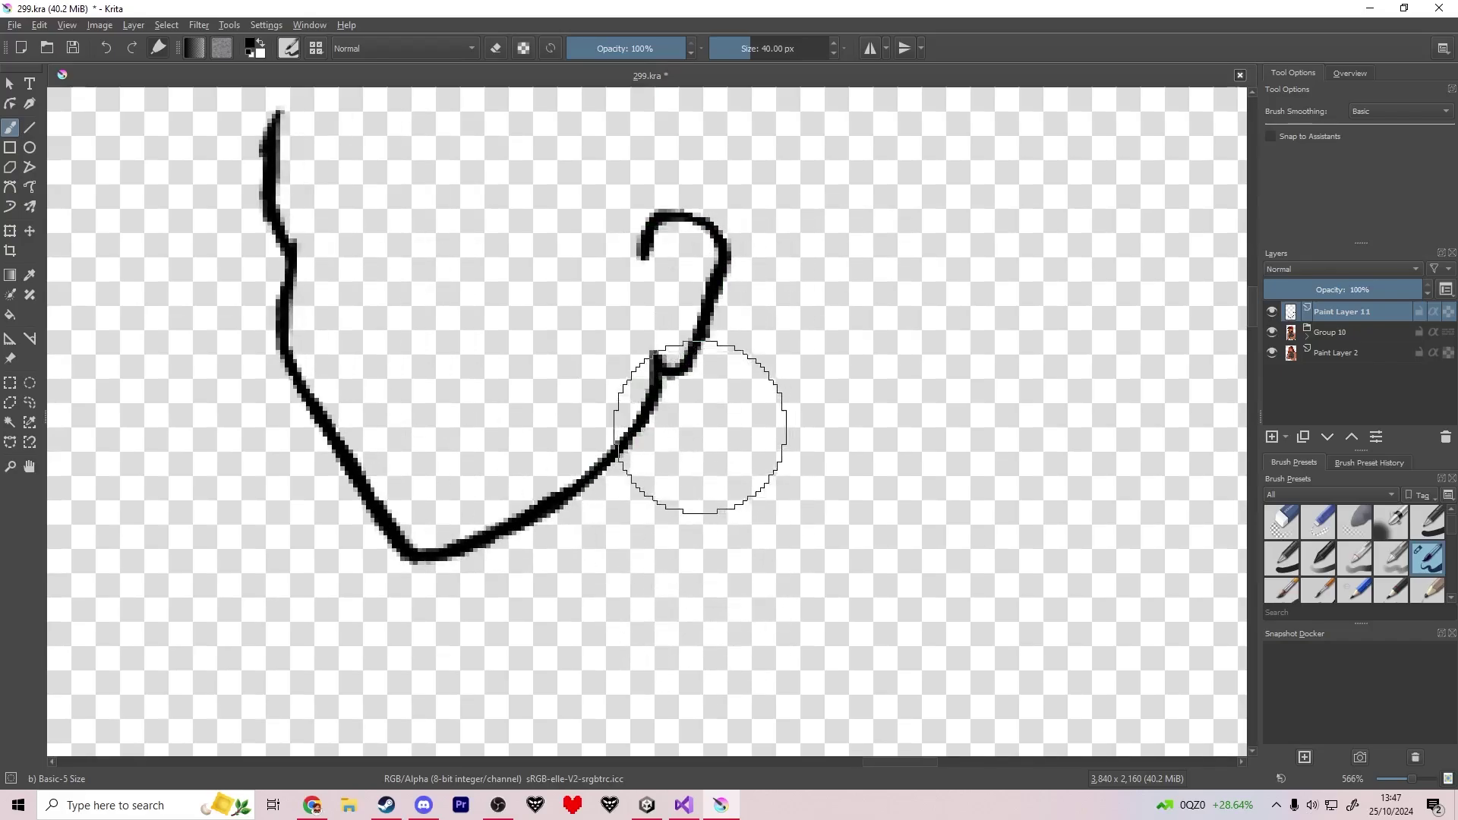
left_click_drag(699, 389, 700, 641)
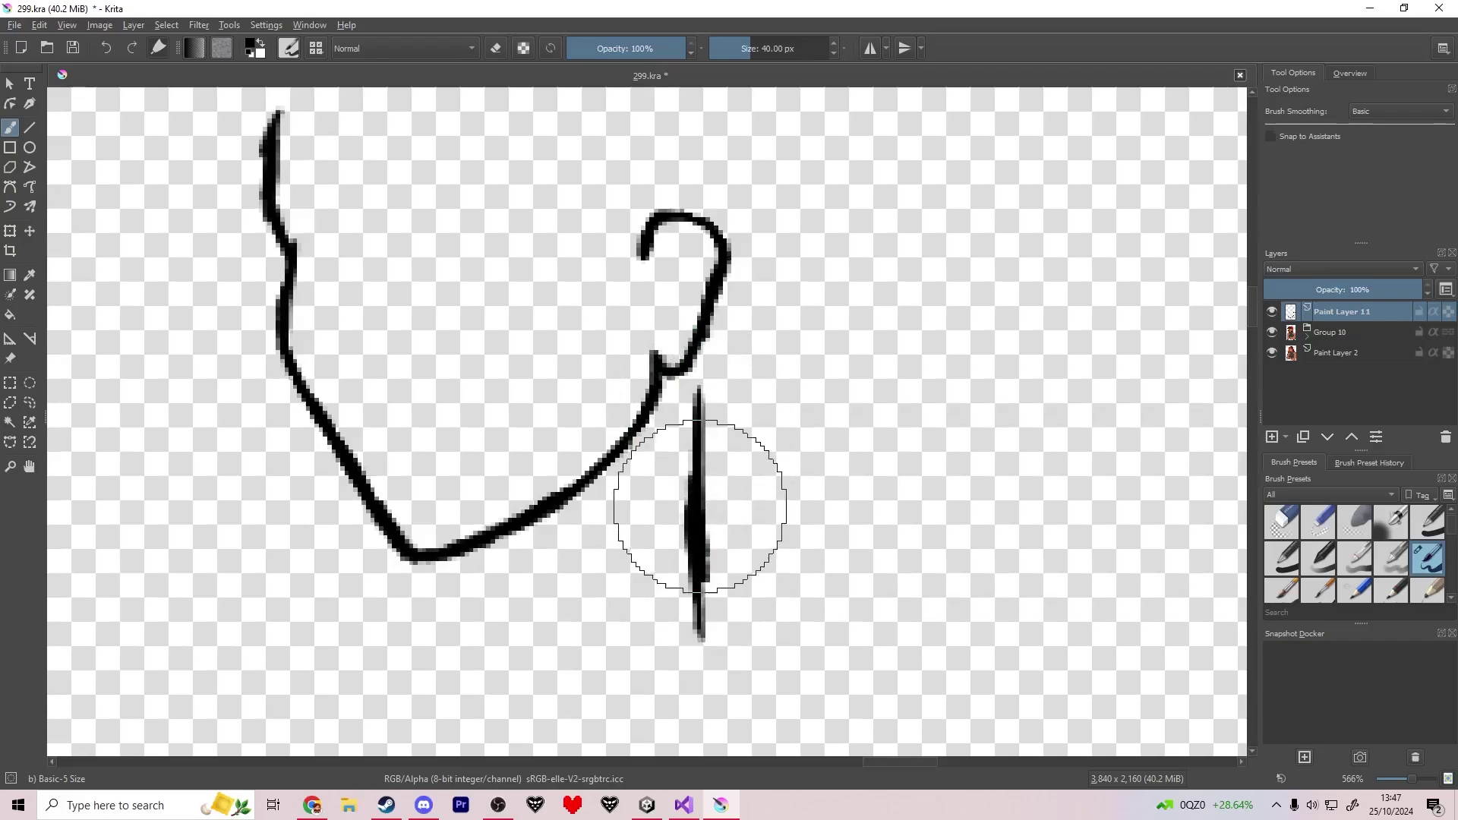
key("e")
left_click_drag(674, 563, 679, 469)
key("e")
mouse_move(701, 362)
left_mouse_down()
mouse_move(701, 423)
mouse_move(702, 367)
left_mouse_up()
Draw the back-of-head line rising above the ear, clean up its upper end with the eraser, and save the document.
left_click_drag(729, 269, 730, 155)
key("ctrl+z")
key("ctrl+z")
left_click_drag(789, 376, 889, 585)
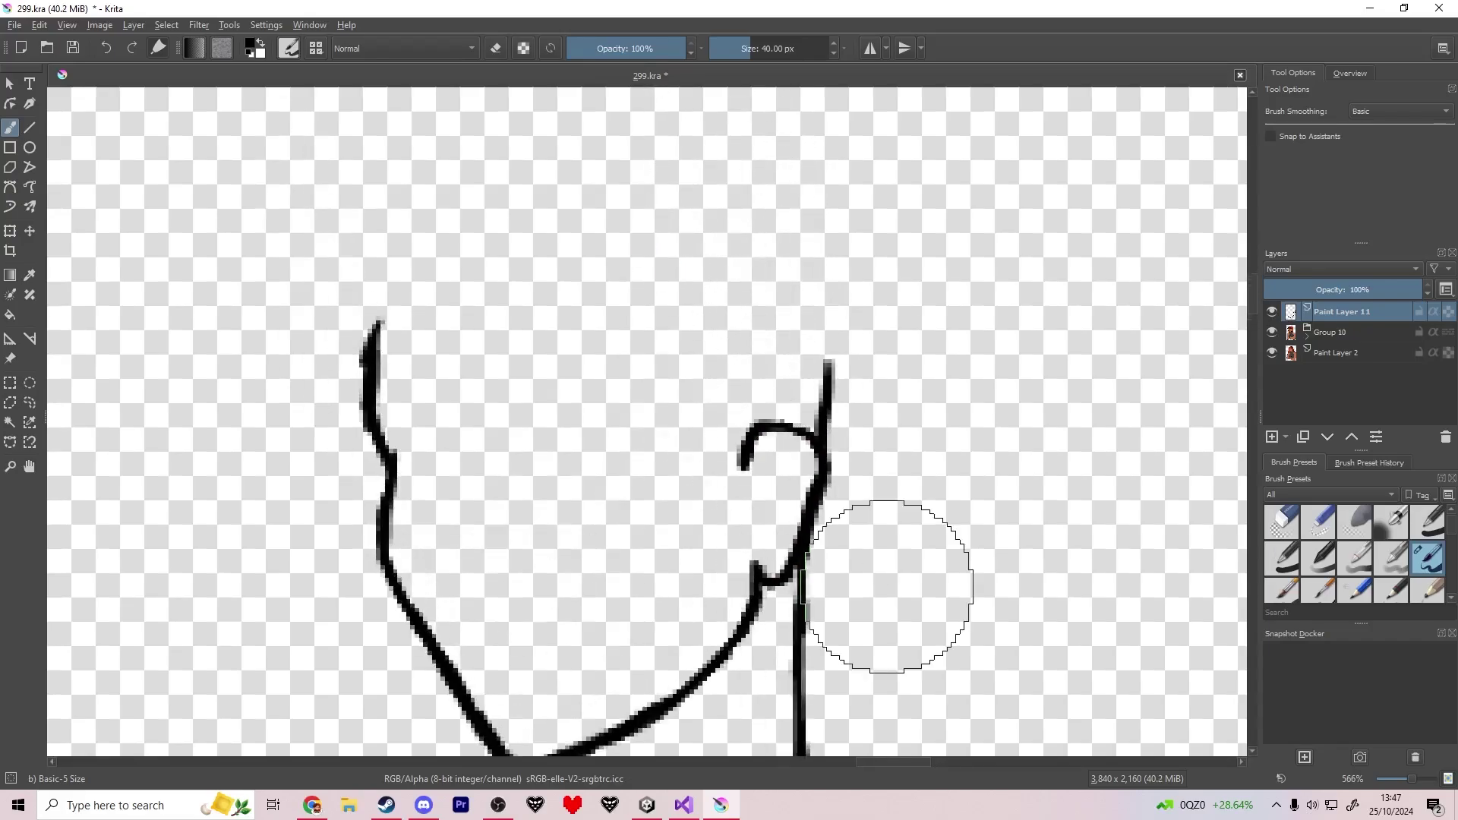
mouse_move(833, 386)
left_mouse_down()
mouse_move(823, 289)
mouse_move(830, 351)
left_mouse_up()
key("ctrl+z")
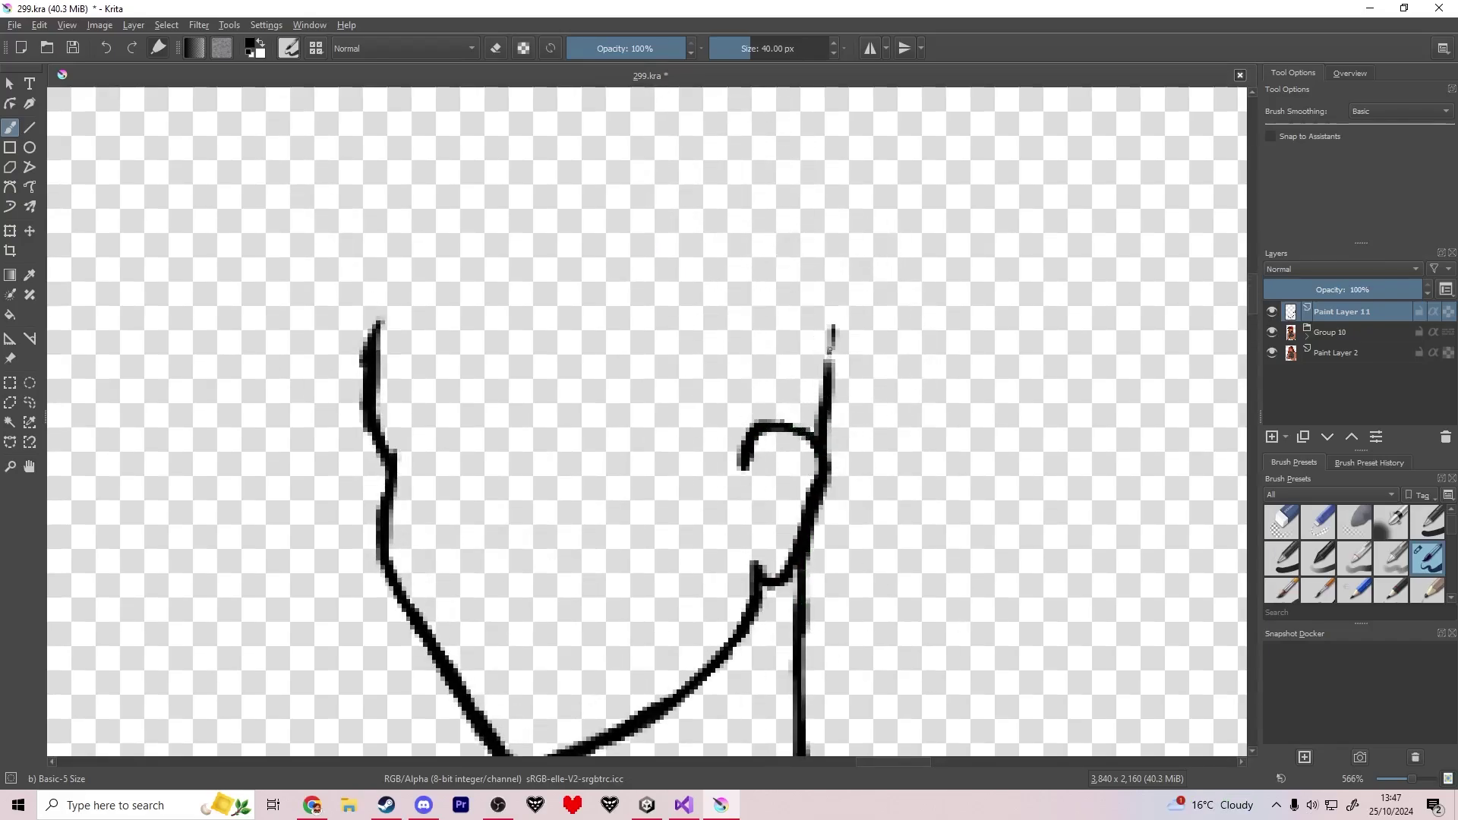
left_click_drag(826, 298, 807, 270)
key("e")
mouse_move(831, 284)
left_mouse_down()
mouse_move(836, 356)
mouse_move(799, 263)
left_mouse_up()
key("e")
key("e")
key("ctrl+s")
Draw the short front neck line under the chin and the left shoulder line sloping down from it.
scroll(768, 374, "down", 3)
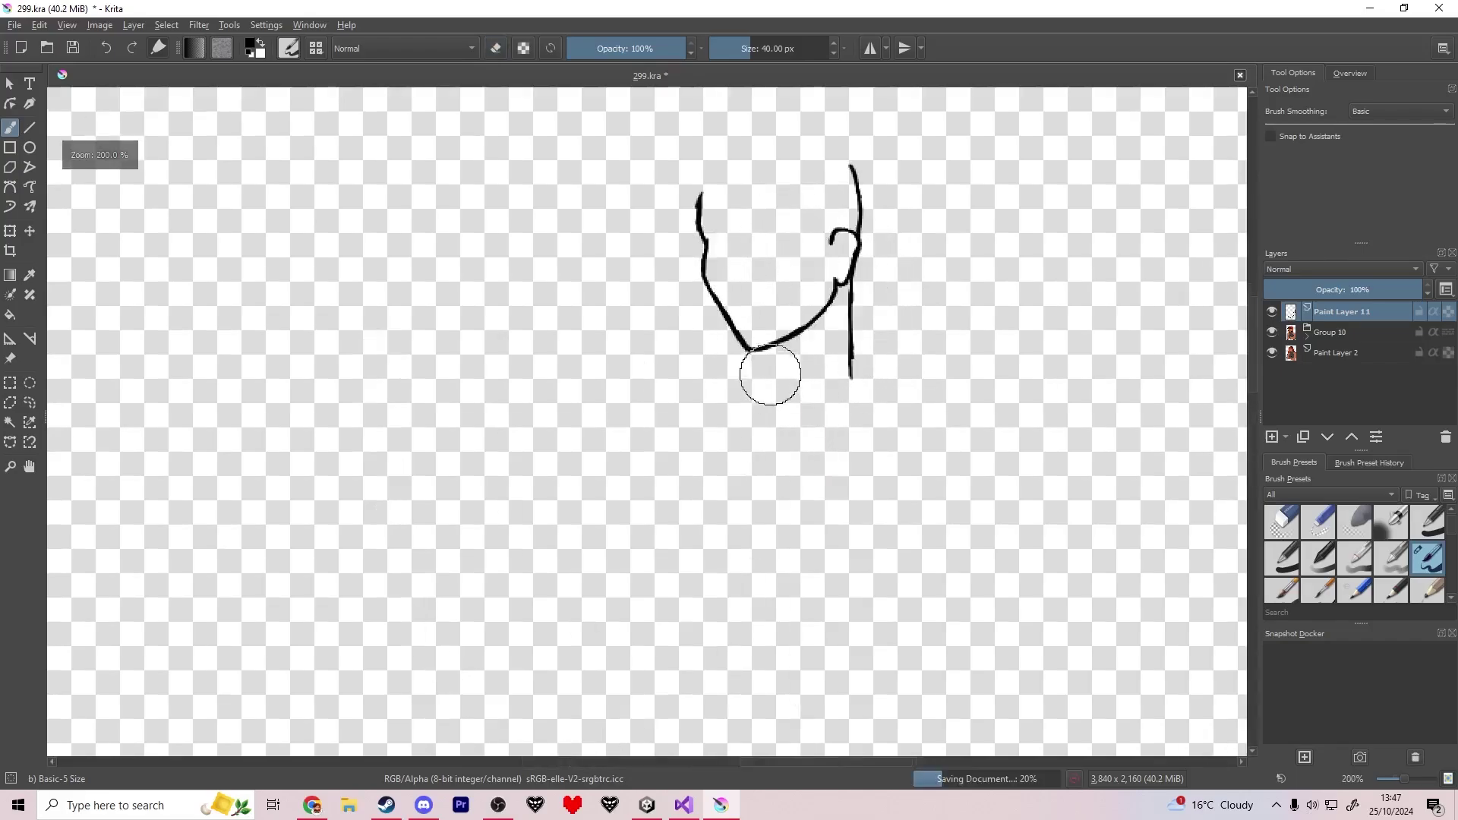
scroll(778, 369, "up", 2)
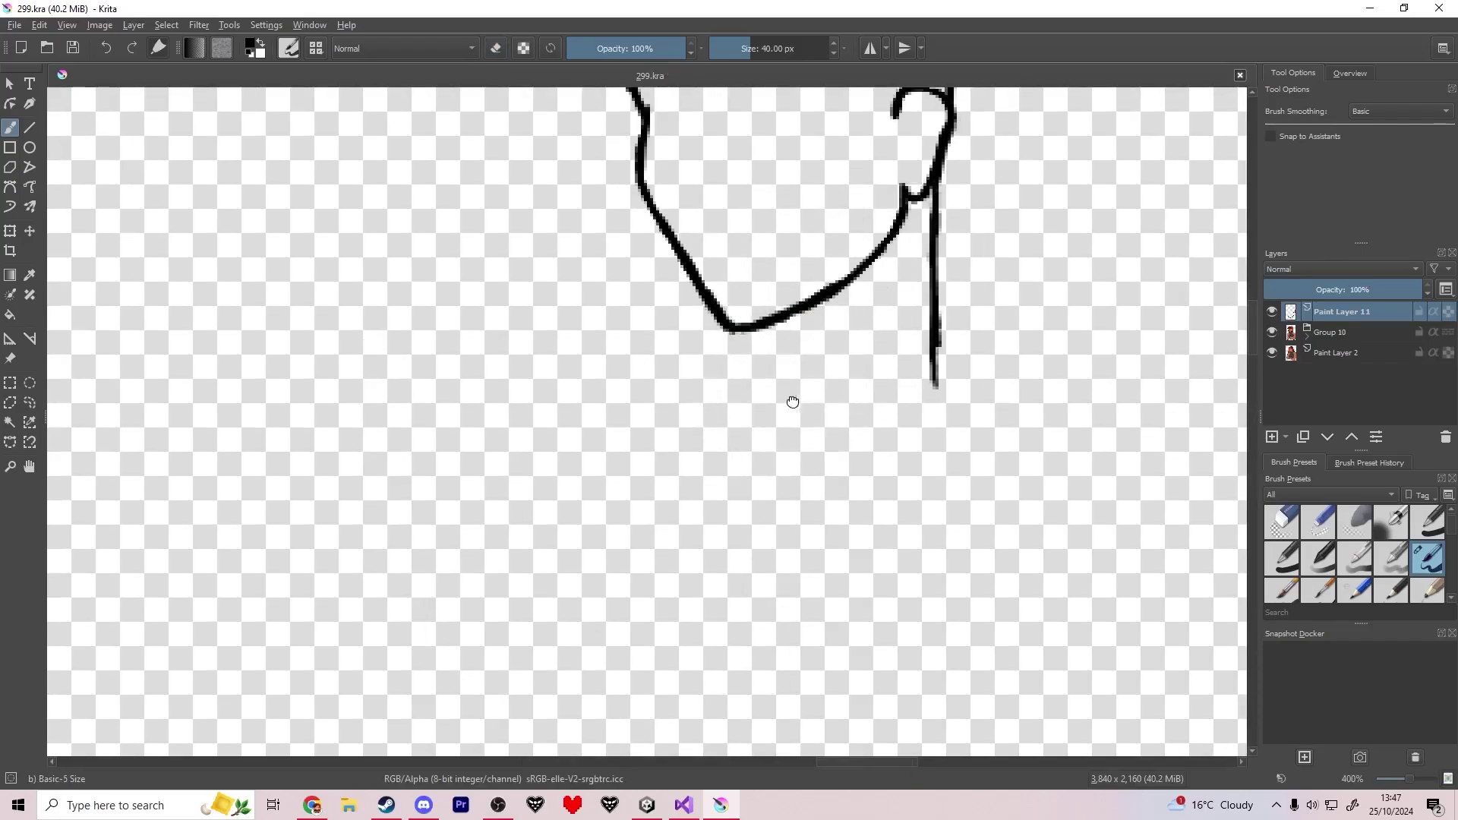
left_click_drag(792, 402, 728, 406)
scroll(764, 361, "down", 7)
scroll(770, 395, "up", 9)
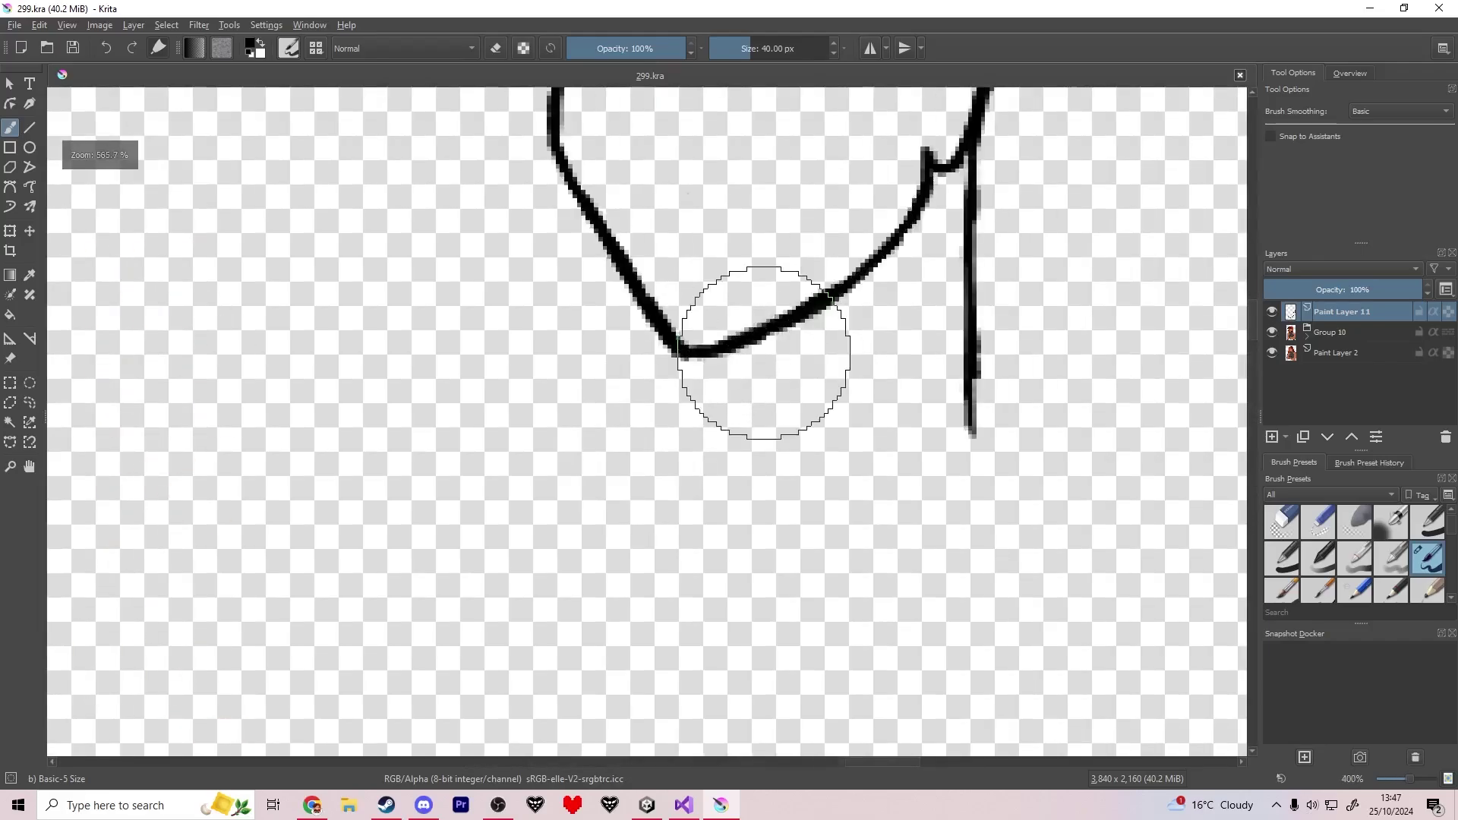
left_click_drag(688, 355, 731, 465)
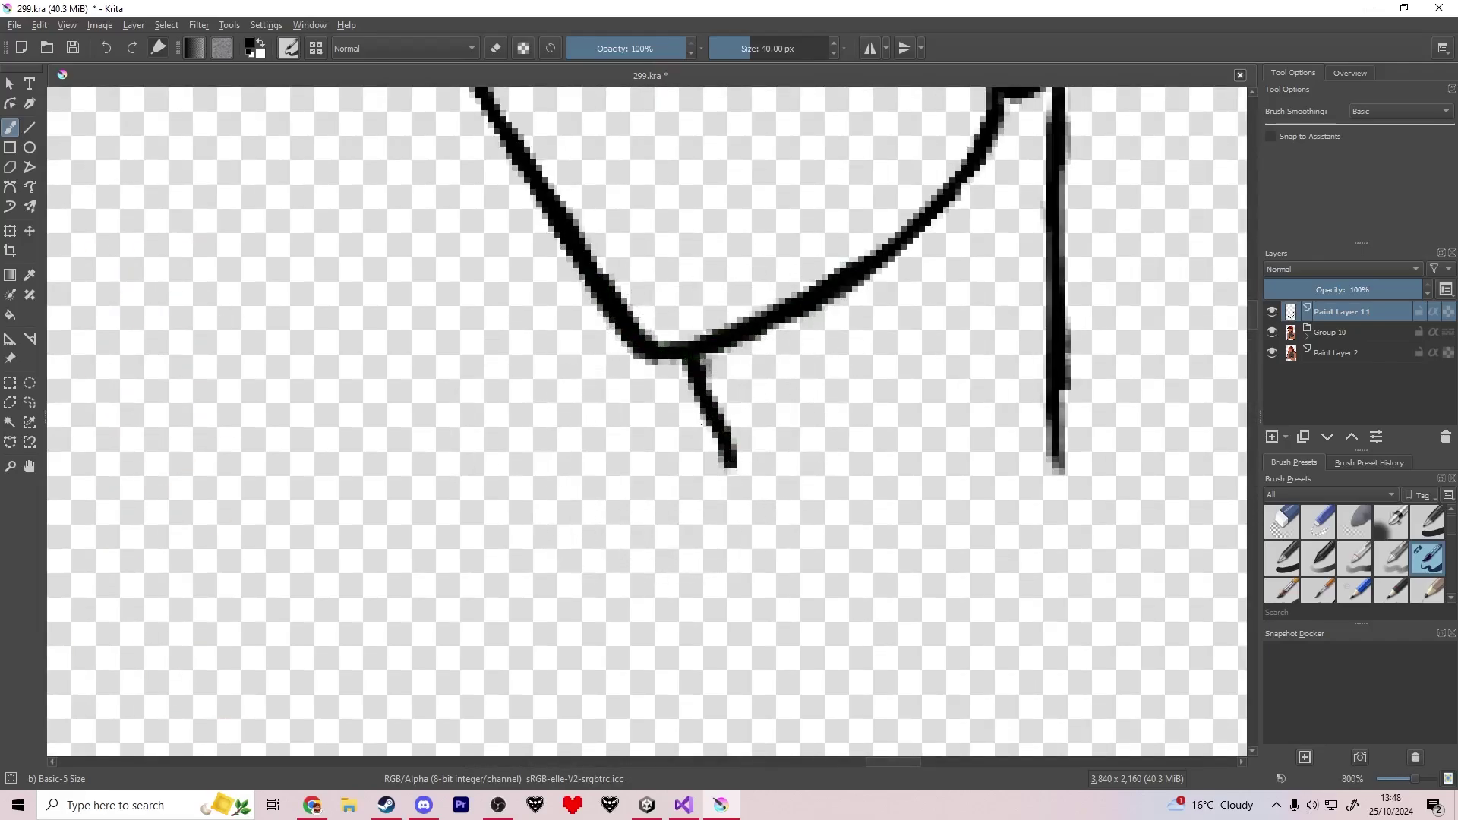
mouse_move(678, 420)
left_mouse_down()
mouse_move(309, 573)
mouse_move(327, 560)
mouse_move(296, 615)
mouse_move(271, 735)
left_mouse_up()
Draw the left upper arm down to a rounded elbow and both edges of the horizontal forearm.
key("minus")
key("minus")
key("minus")
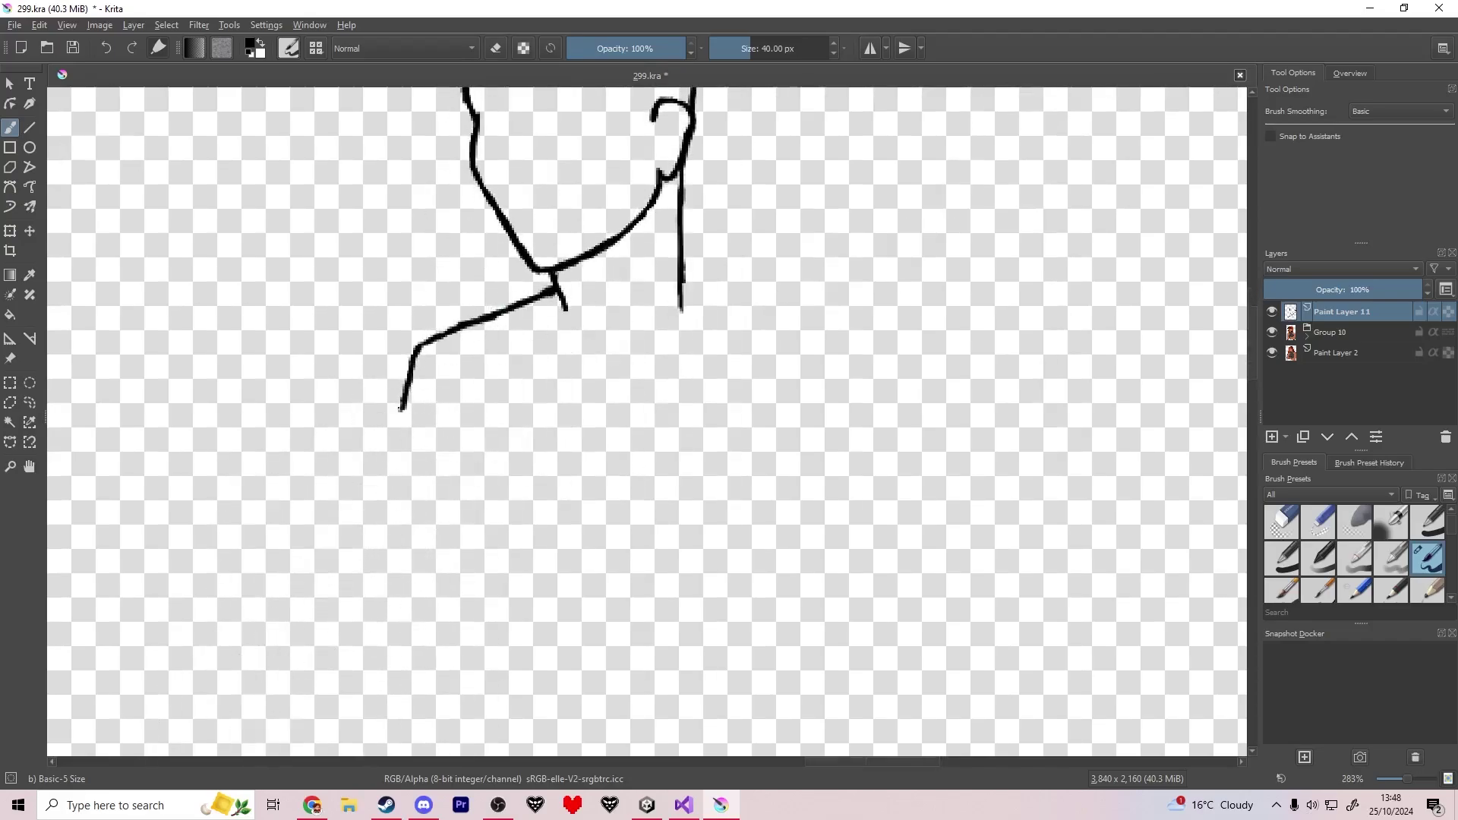
left_click_drag(378, 493, 372, 521)
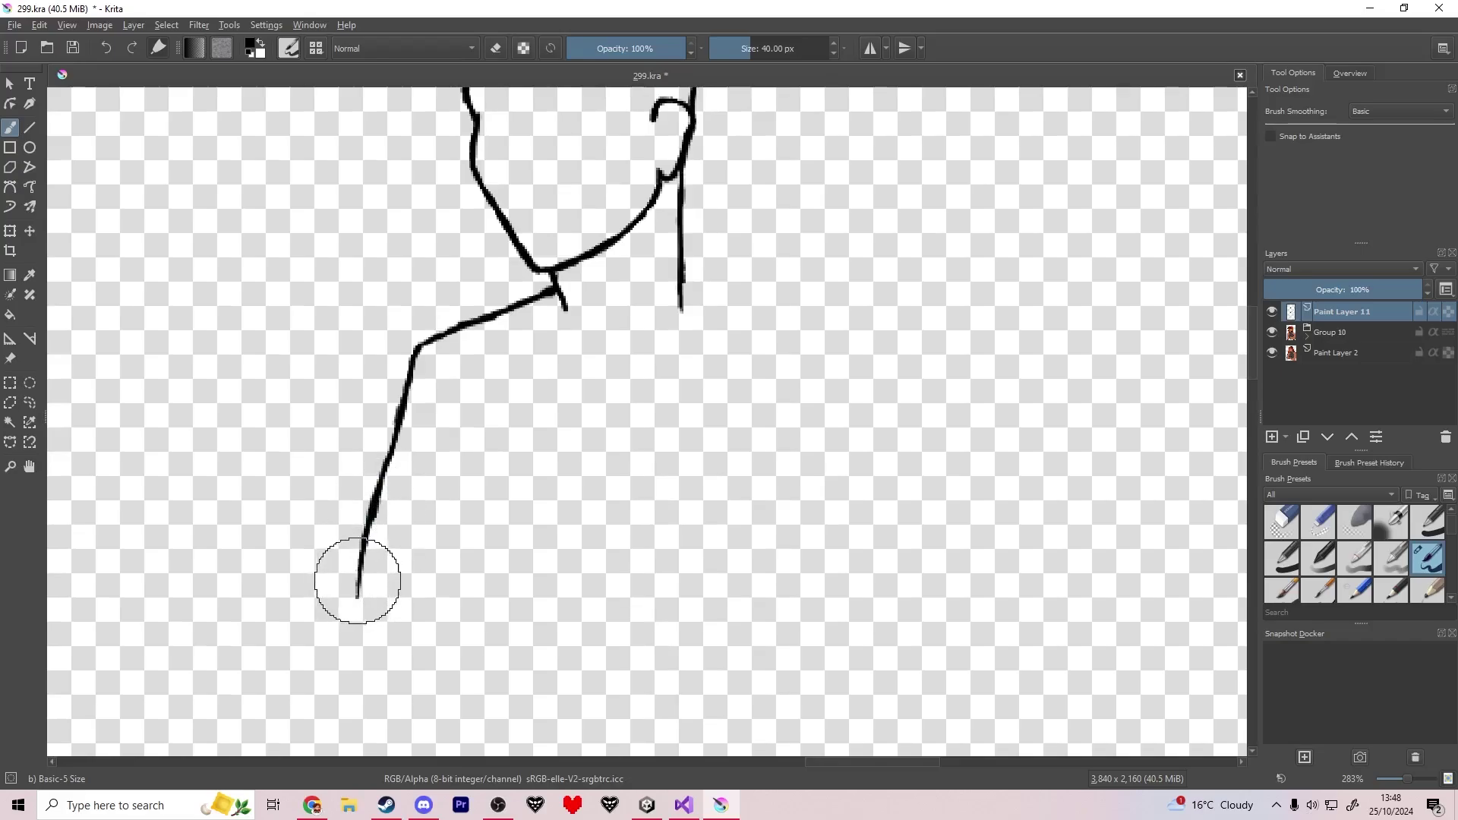
mouse_move(356, 609)
left_mouse_down()
mouse_move(346, 630)
mouse_move(379, 694)
mouse_move(501, 690)
left_mouse_up()
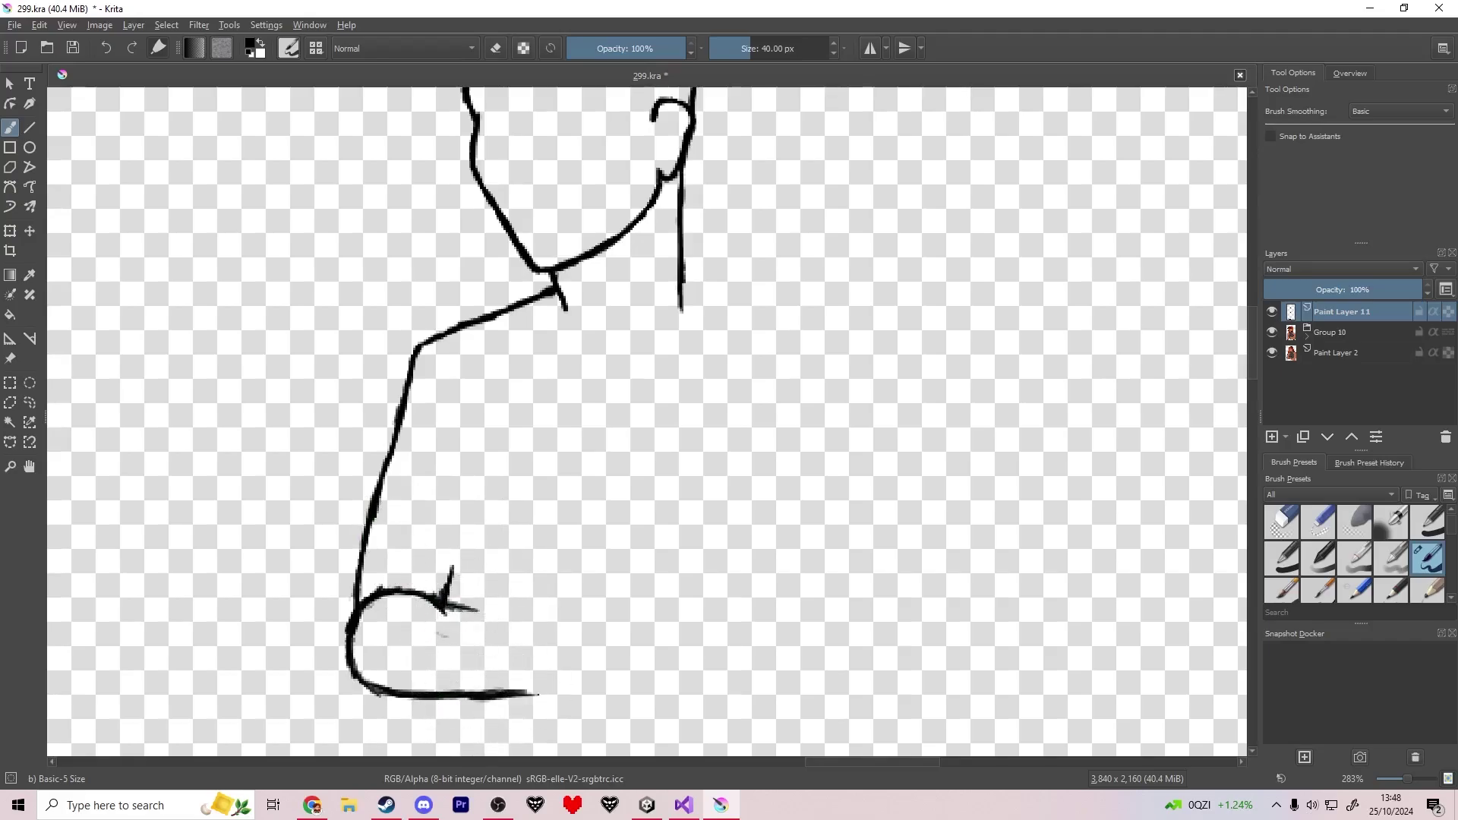
left_click_drag(551, 693, 676, 692)
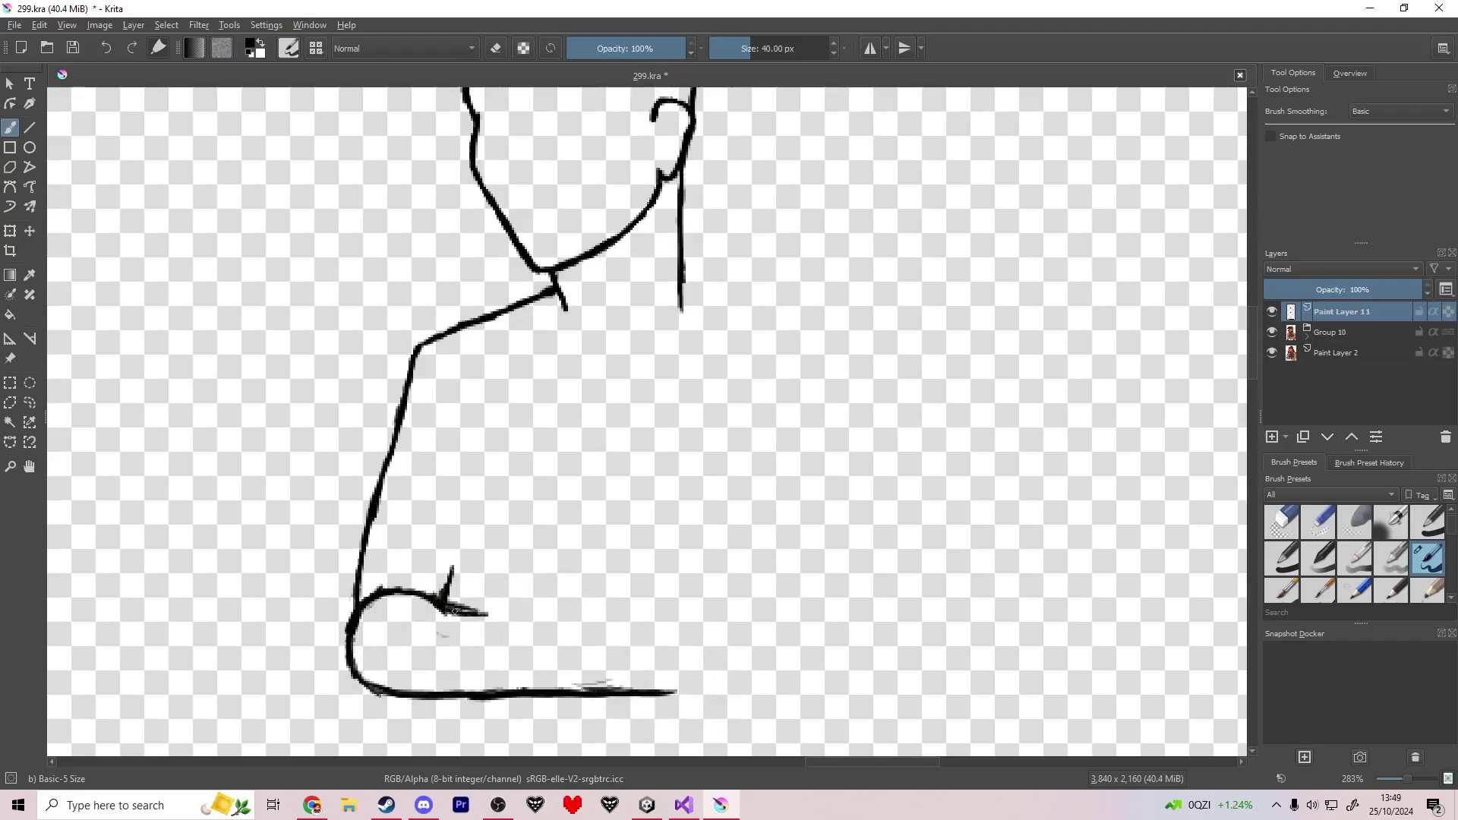
left_click_drag(566, 622, 664, 623)
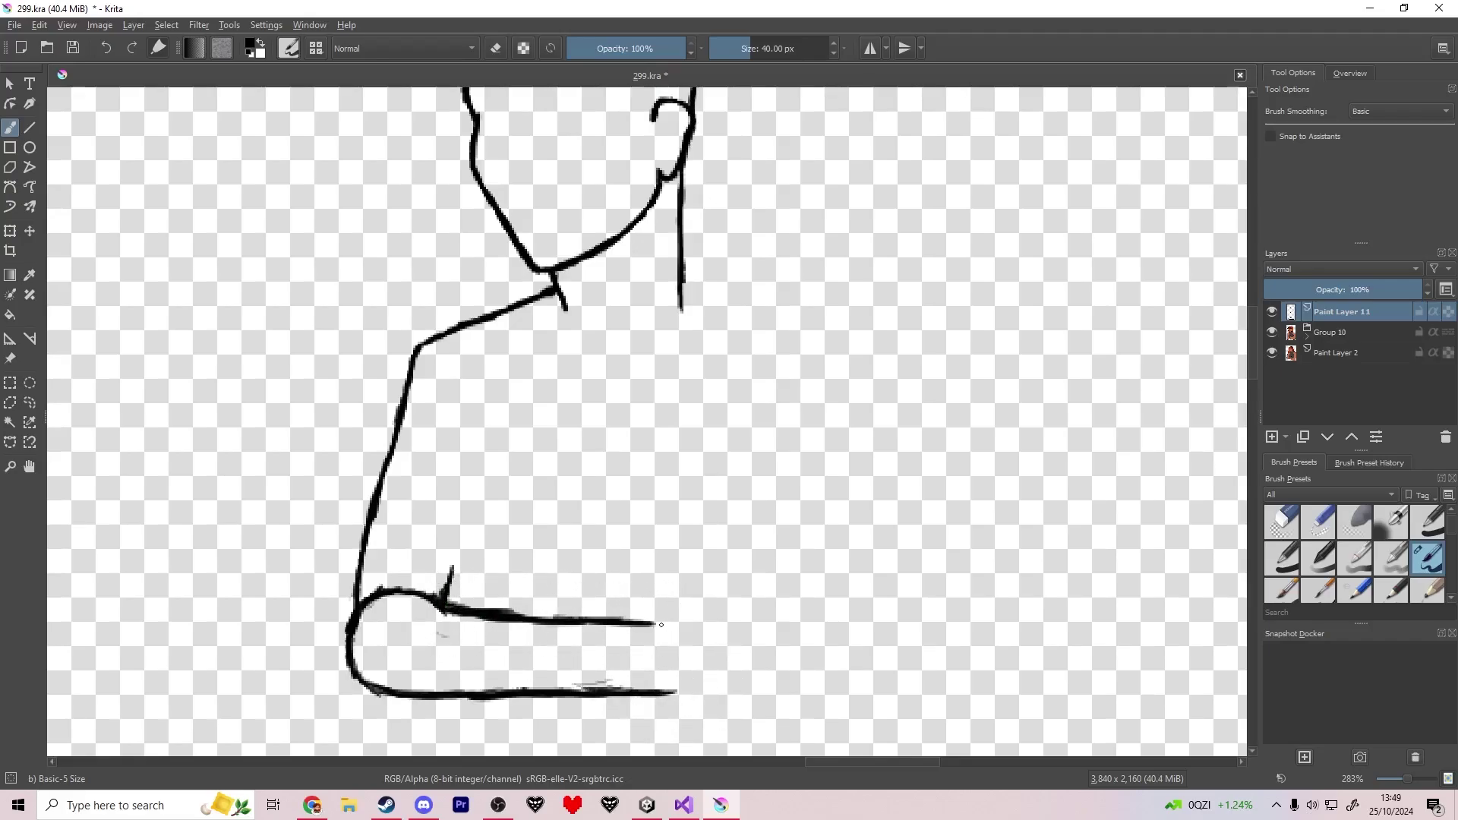
Erase and redraw the lower part of the neck line behind the ear and start the right shoulder slope.
key("e")
left_click_drag(681, 310, 681, 190)
key("e")
mouse_move(688, 285)
left_mouse_down()
mouse_move(719, 278)
mouse_move(693, 247)
left_mouse_up()
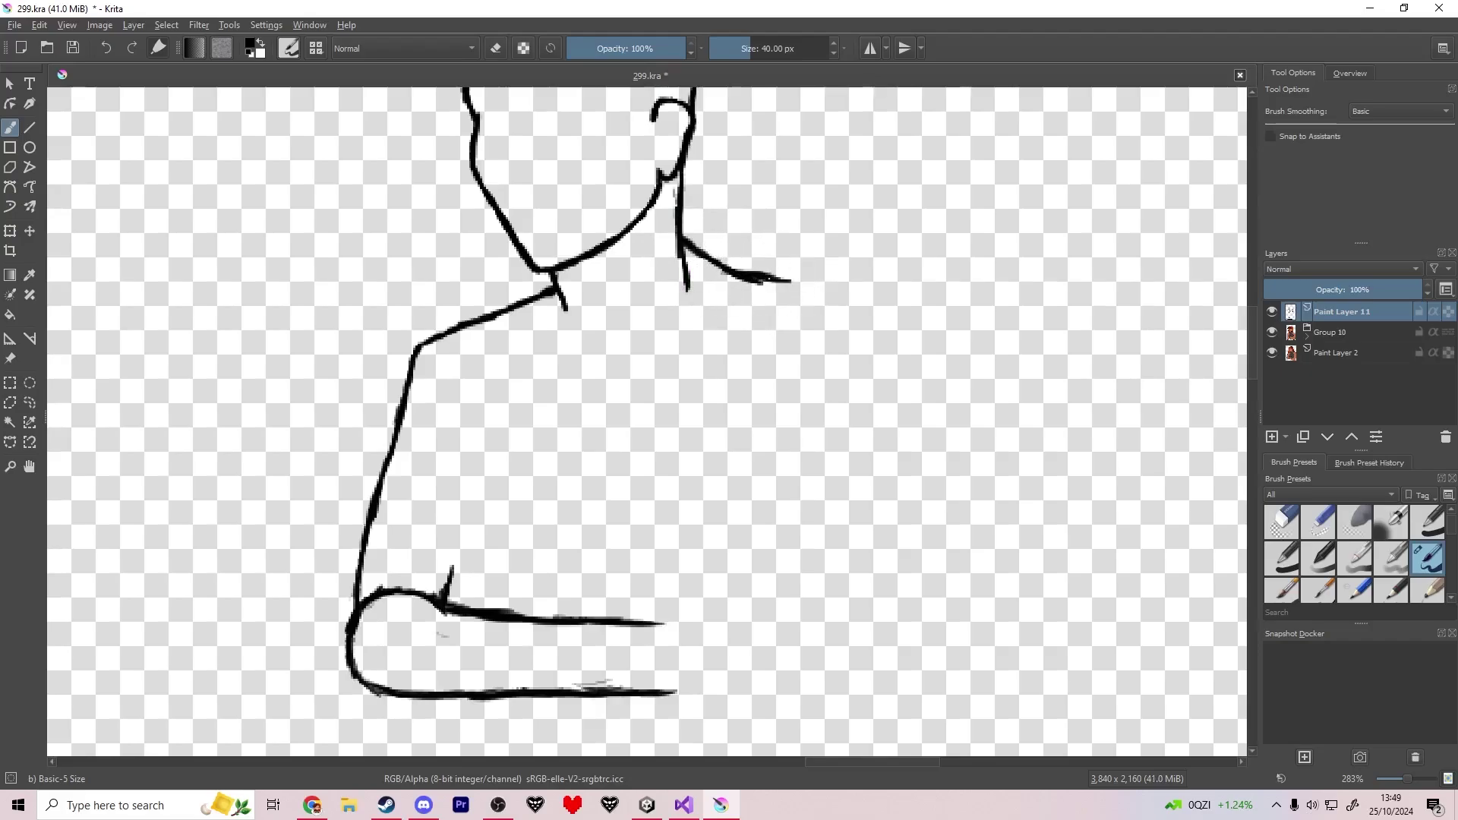
Round off the right shoulder and draw the outer line of the right upper arm down toward the forearm.
mouse_move(758, 276)
left_mouse_down()
mouse_move(858, 320)
mouse_move(870, 306)
mouse_move(831, 449)
left_mouse_up()
left_click_drag(802, 531, 783, 594)
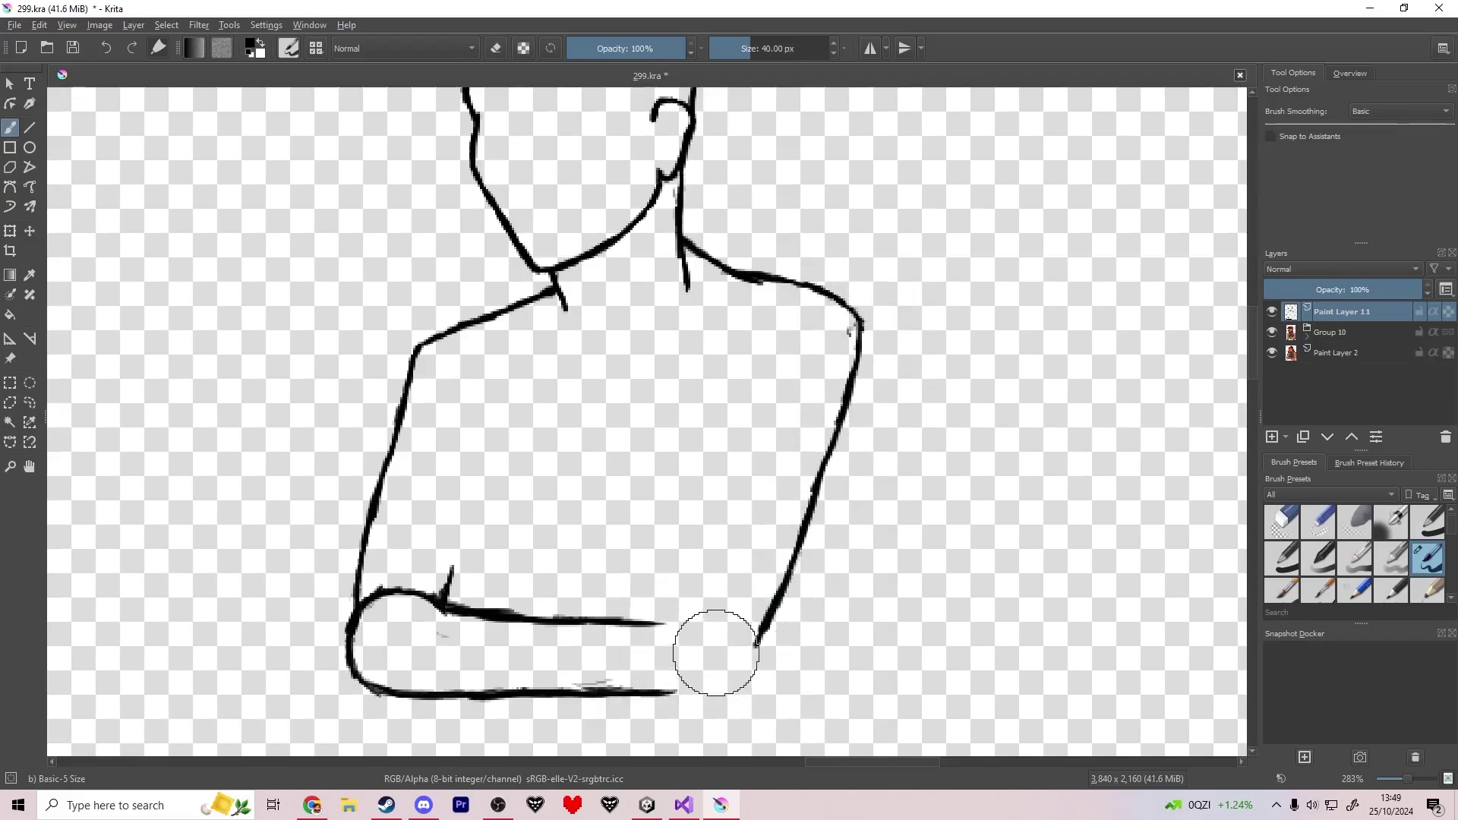
Sketch a rounded right elbow under the upper arm and a slanted thumb outline at the end of the forearm.
key("ctrl")
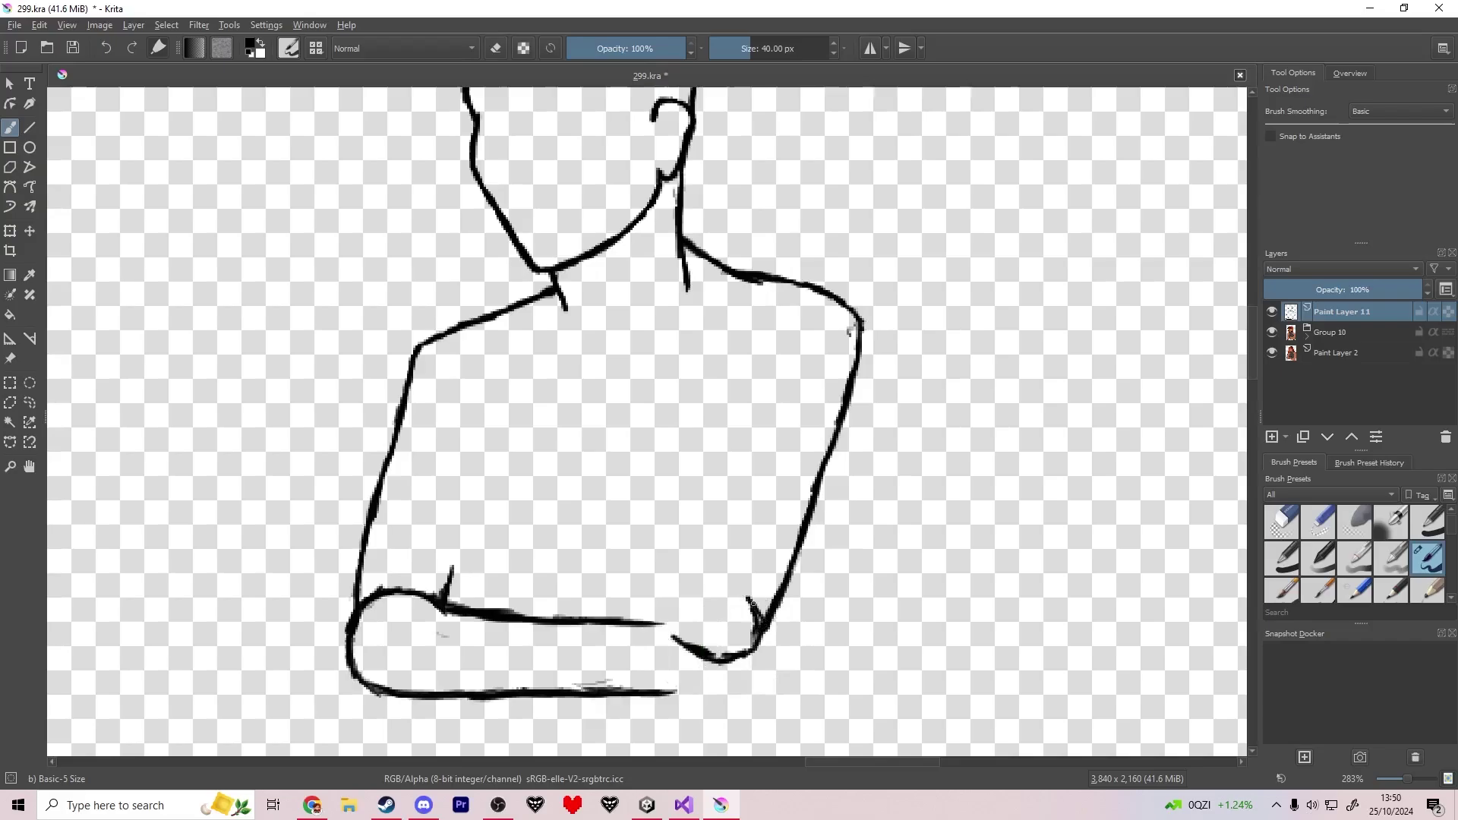
left_click_drag(666, 678, 677, 682)
left_click_drag(685, 700, 670, 696)
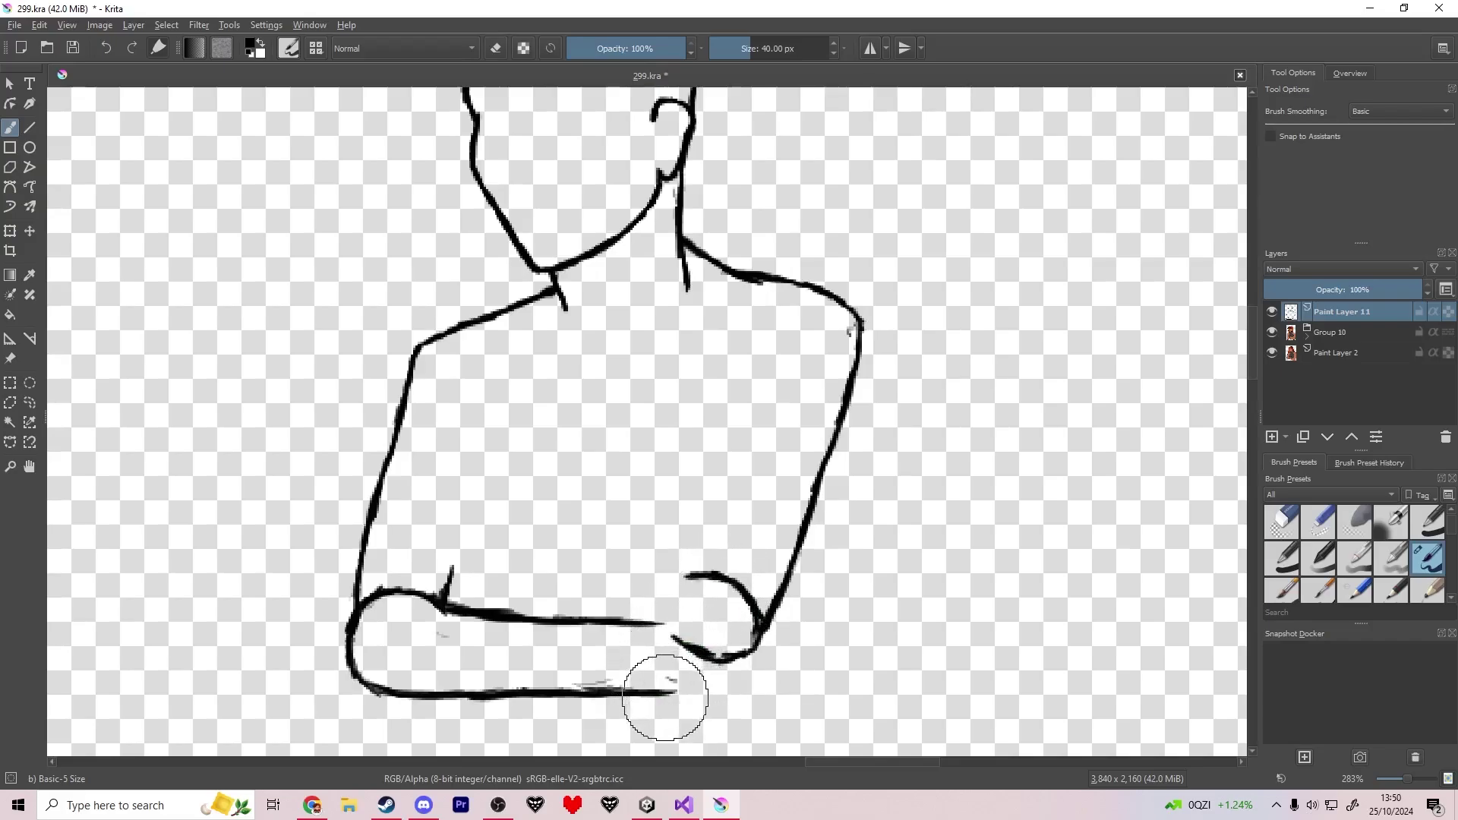
left_click_drag(651, 639, 660, 632)
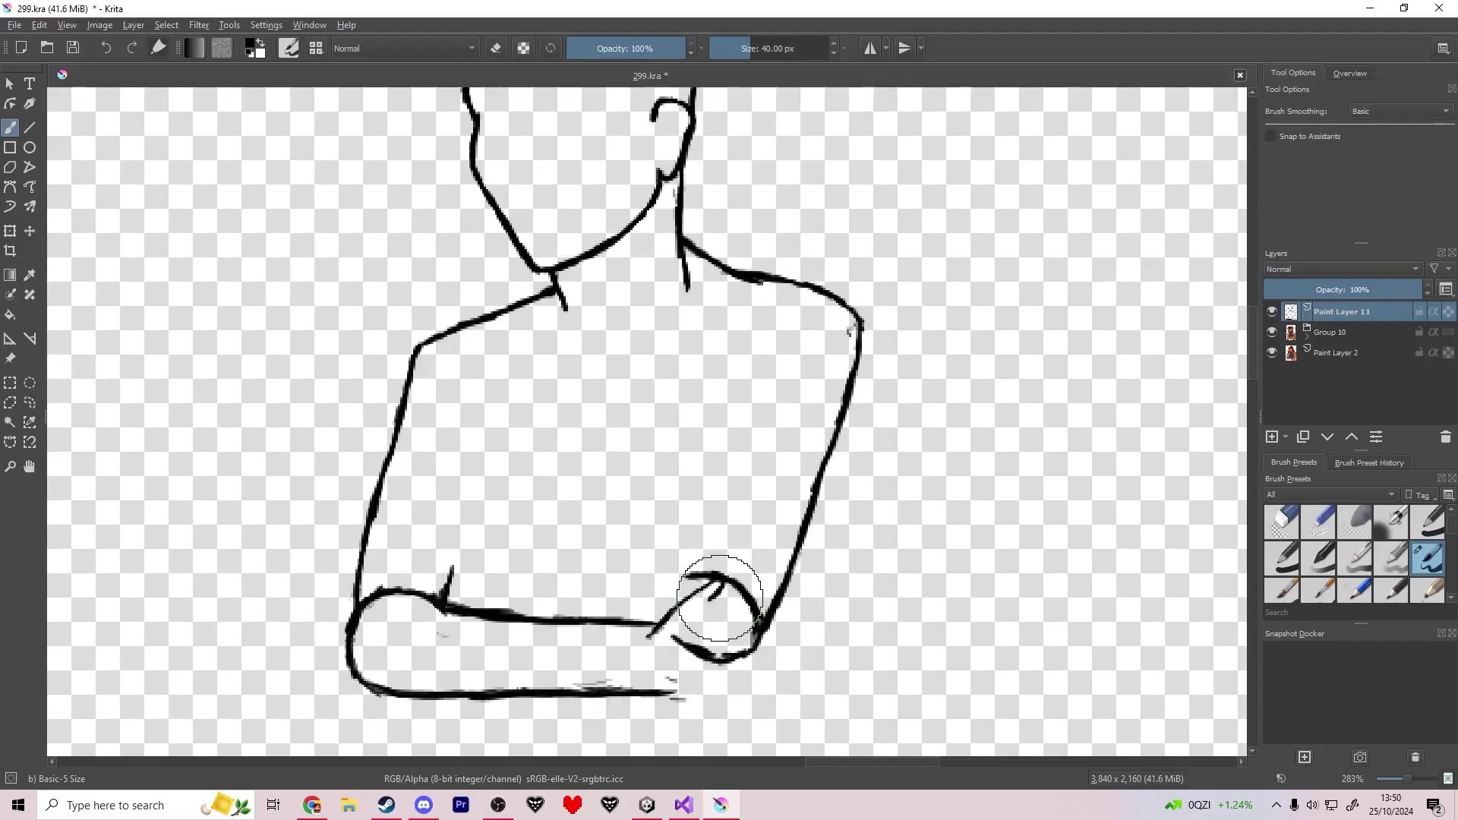
Erase the rounded right elbow strokes, keeping the thumb outline and the straight arm line.
key("e")
left_click_drag(710, 600, 739, 585)
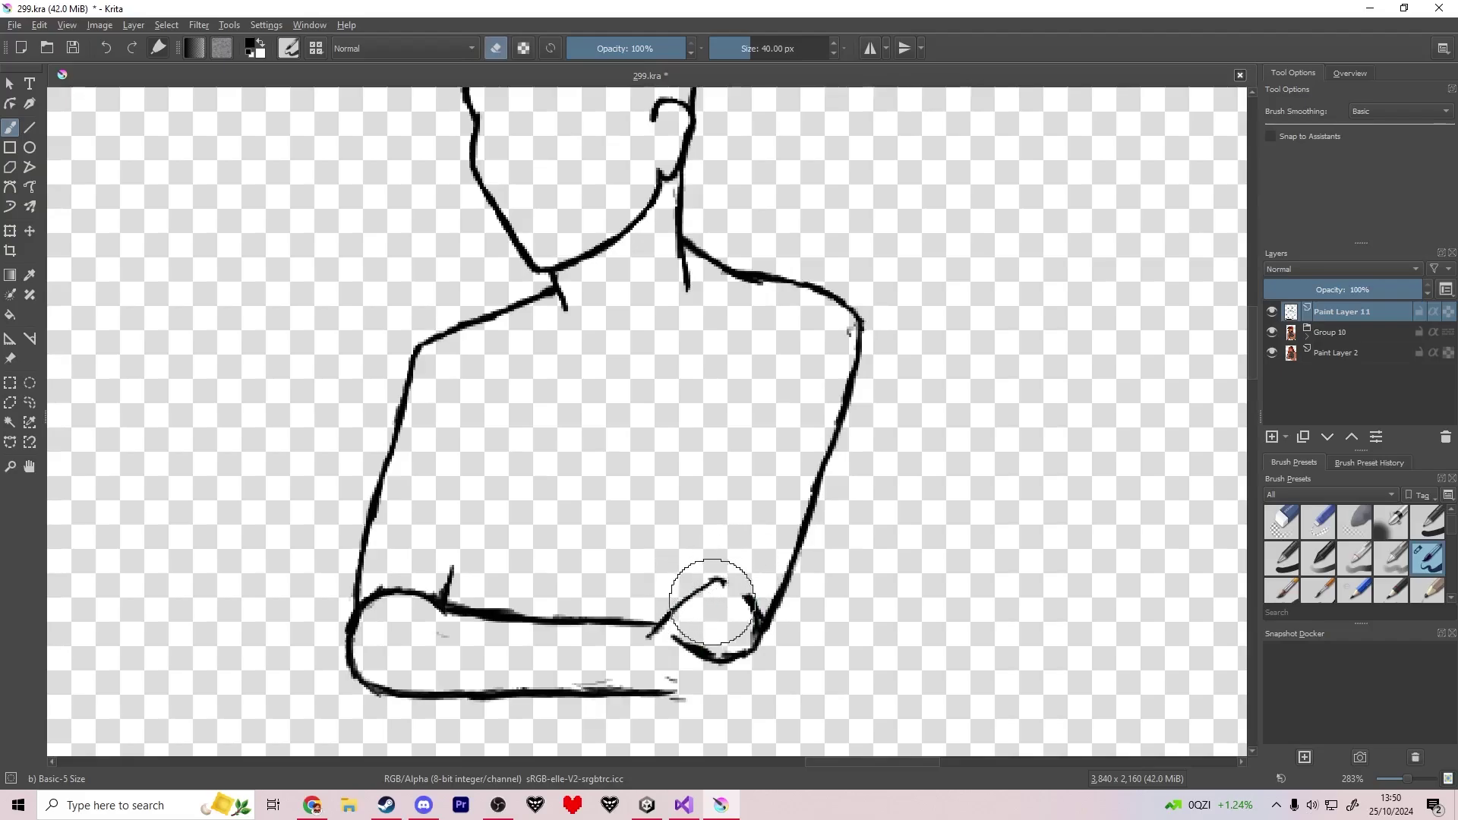
key("e")
scroll(721, 593, "up", 1)
key("e")
left_click_drag(608, 503, 672, 488)
key("e")
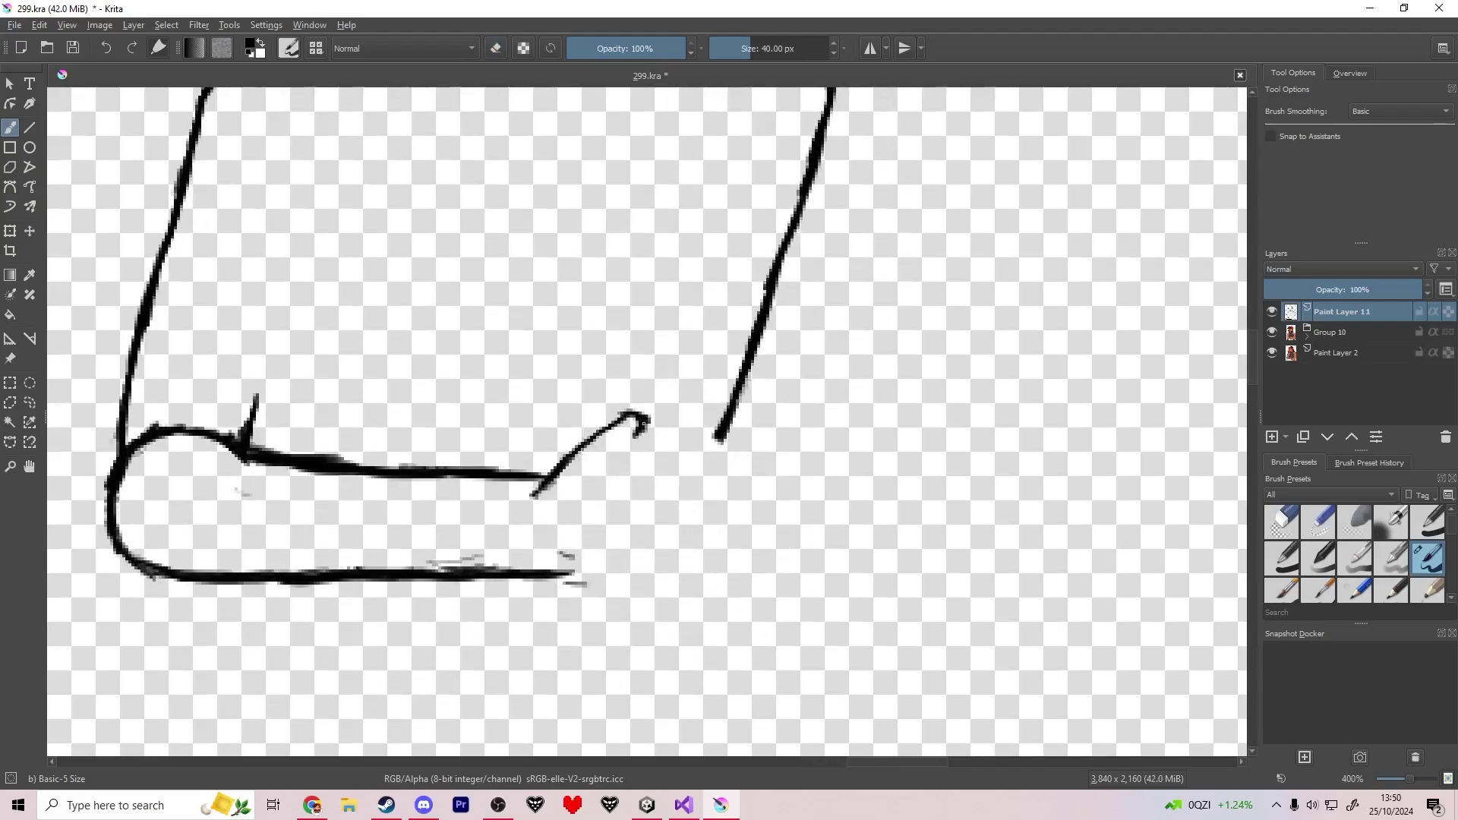
Draw the hand at the end of the forearm with the thumb curve, spread fingers and lower palm edge.
mouse_move(643, 424)
left_mouse_down()
mouse_move(605, 482)
mouse_move(648, 505)
mouse_move(786, 478)
mouse_move(762, 499)
mouse_move(736, 471)
mouse_move(756, 473)
left_mouse_up()
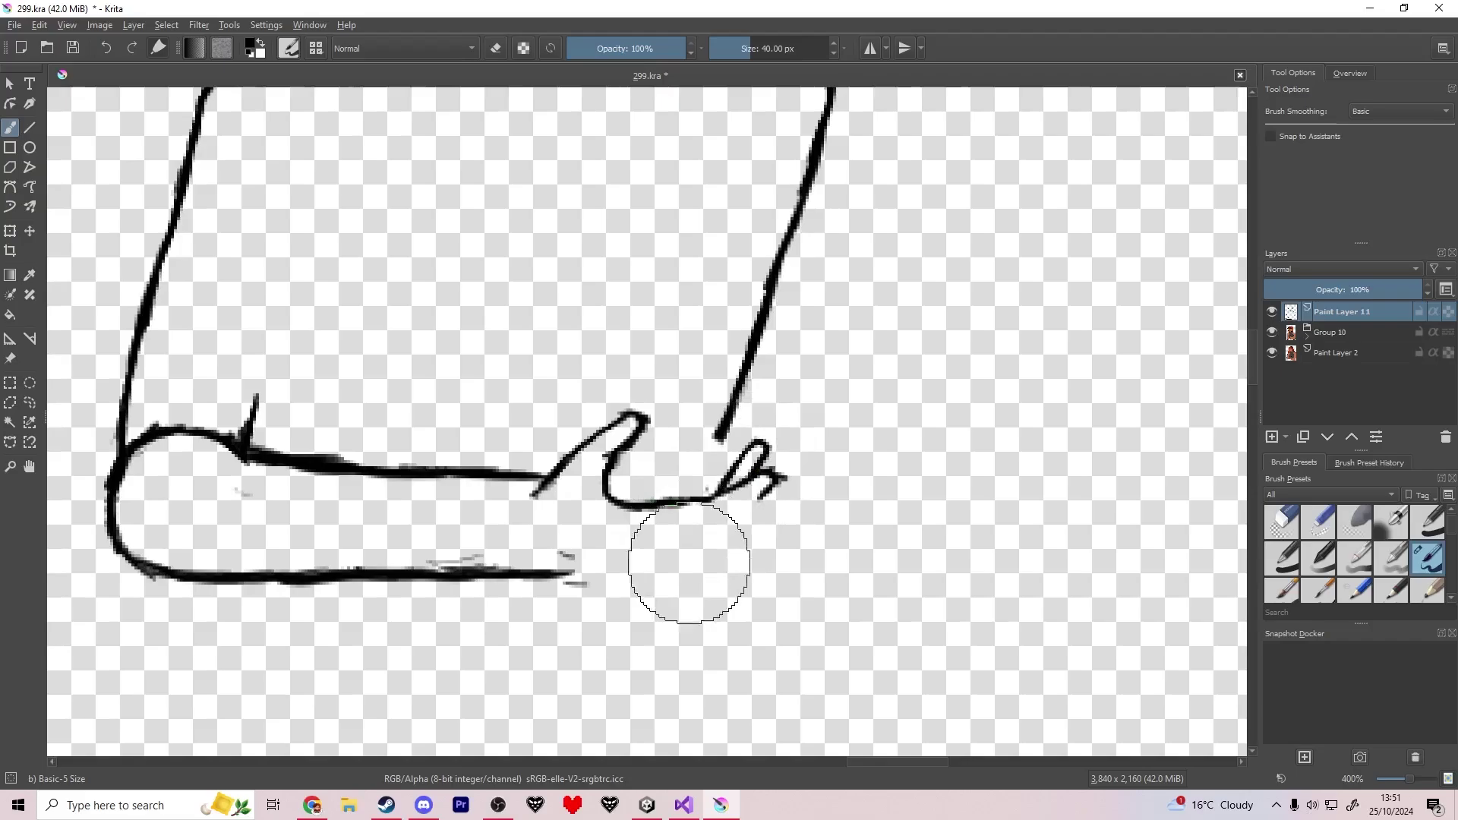
mouse_move(566, 572)
left_mouse_down()
mouse_move(666, 575)
mouse_move(748, 548)
left_mouse_up()
left_click(592, 598)
key("e")
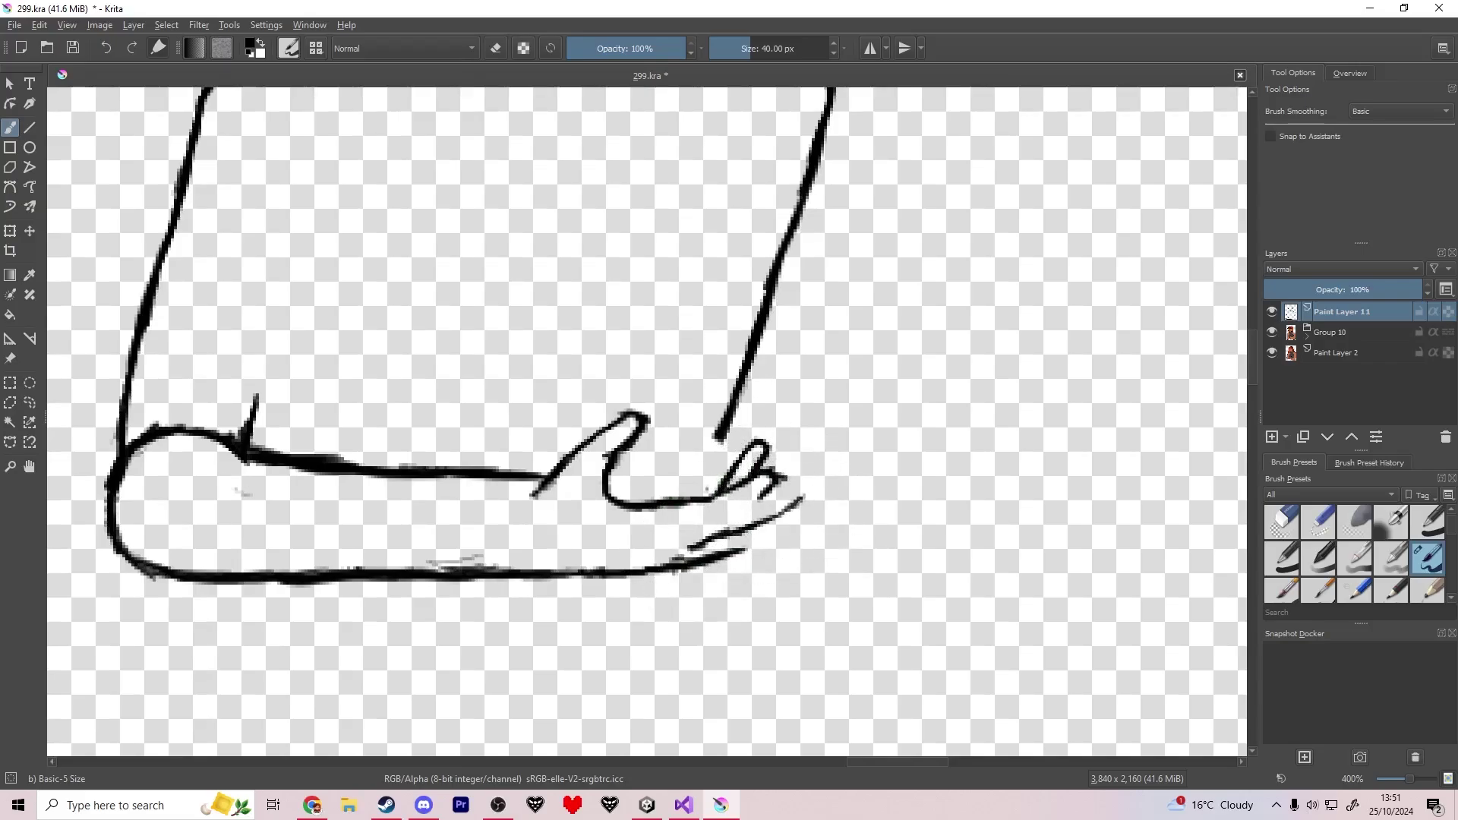
mouse_move(782, 493)
left_mouse_down()
mouse_move(683, 531)
mouse_move(758, 529)
left_mouse_up()
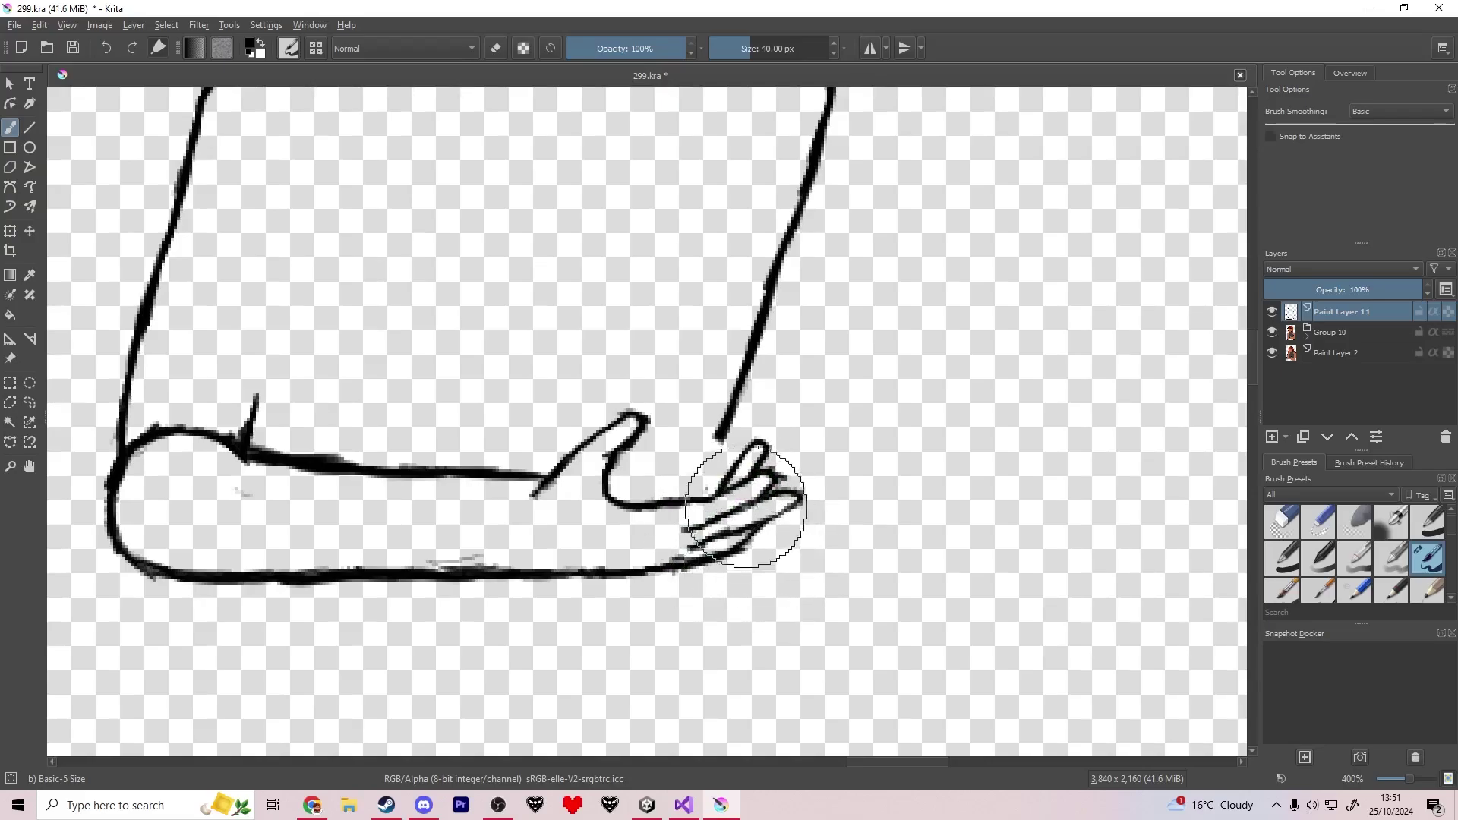
Extend the right arm line down behind the fingers and curve it into the gap beside the thumb.
mouse_move(717, 438)
left_mouse_down()
mouse_move(682, 490)
mouse_move(647, 496)
left_mouse_up()
key("e")
key("e")
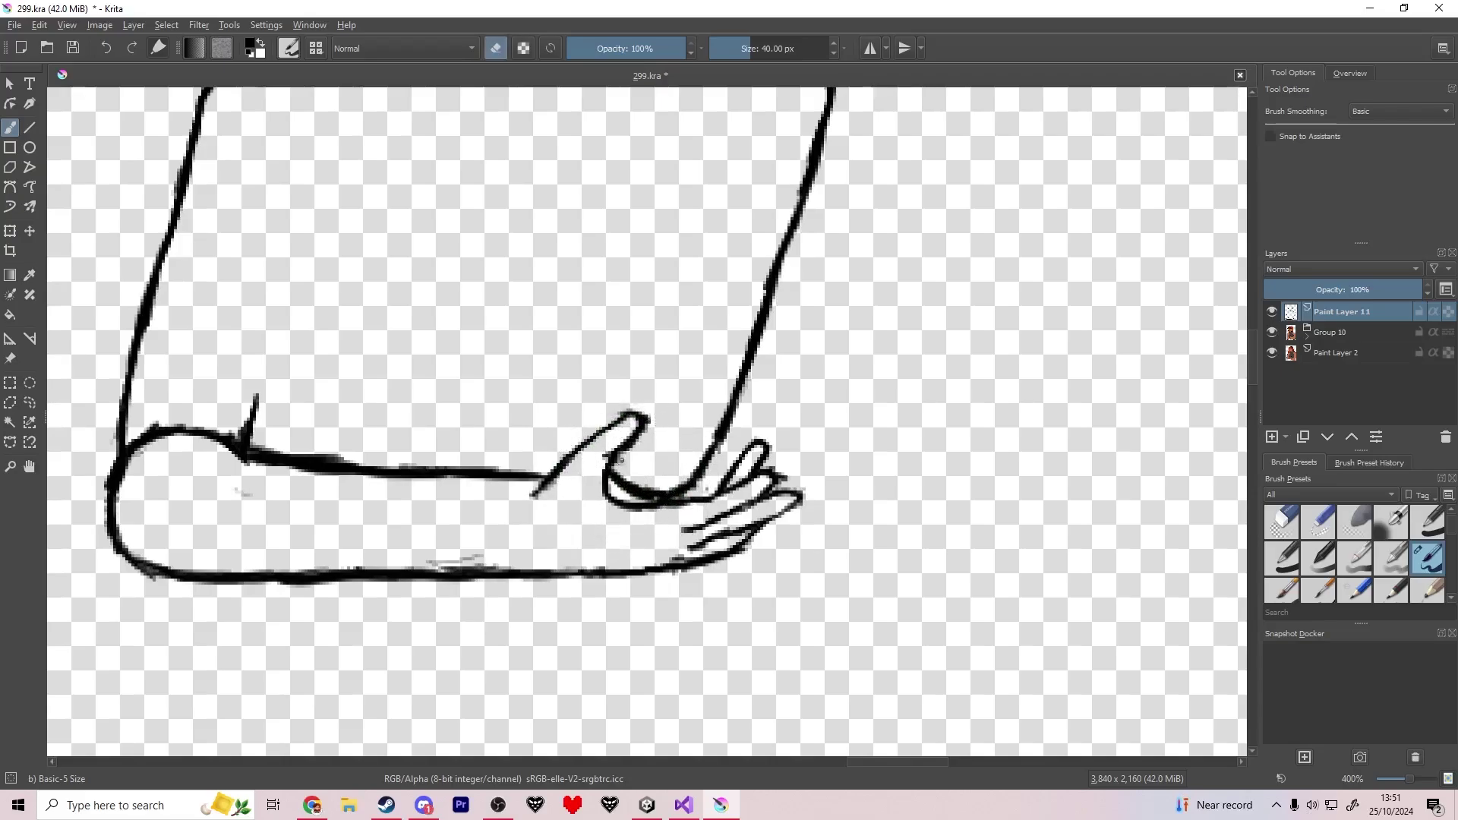
key("e")
left_click_drag(701, 412, 715, 442)
key("ctrl+z")
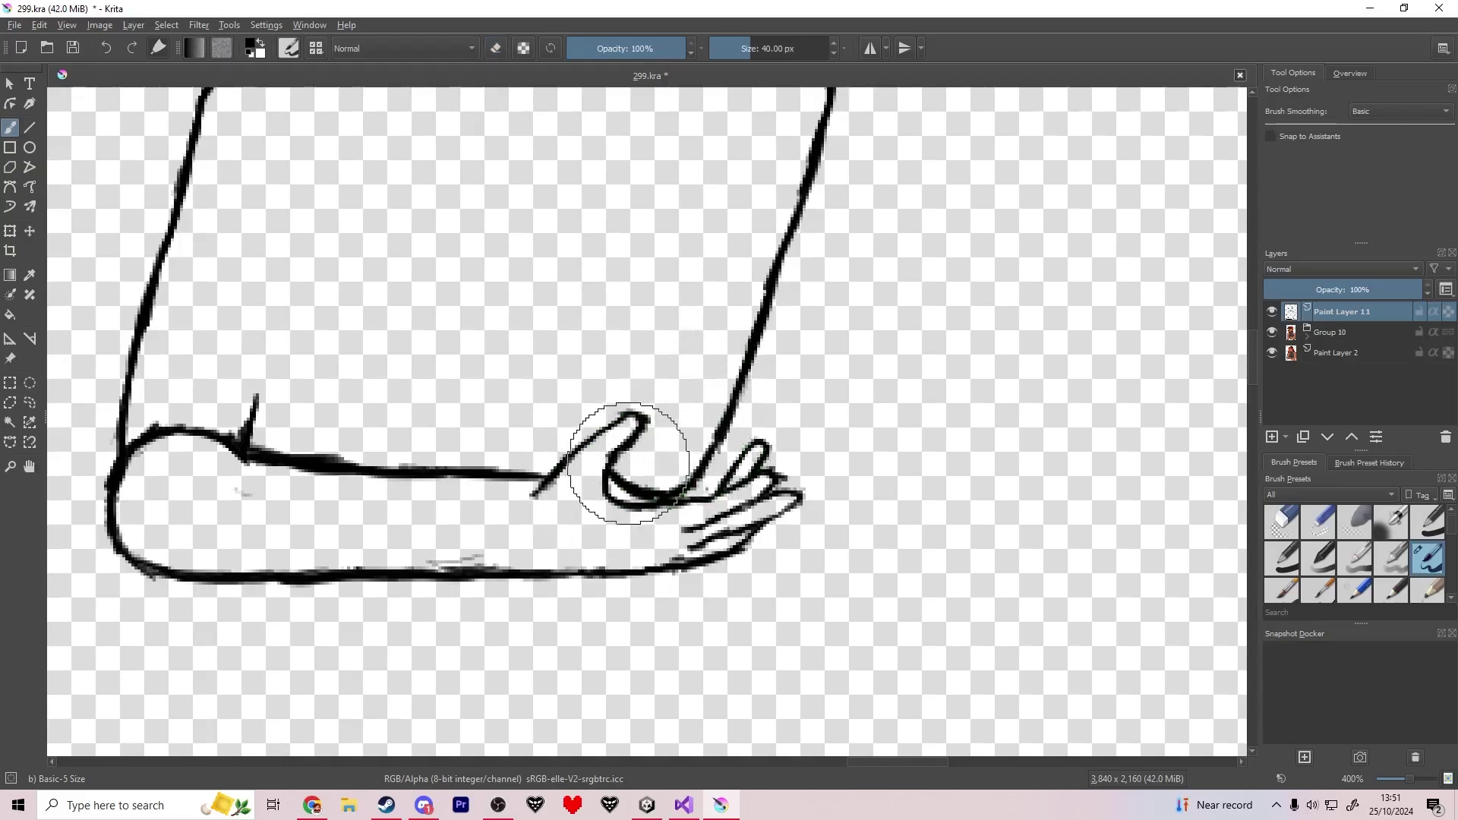
Clean up the doubled line between the thumb and the fingers so it forms one thick curve.
key("e")
left_click_drag(626, 487, 659, 498)
key("e")
key("e")
key("e")
key("ctrl+z")
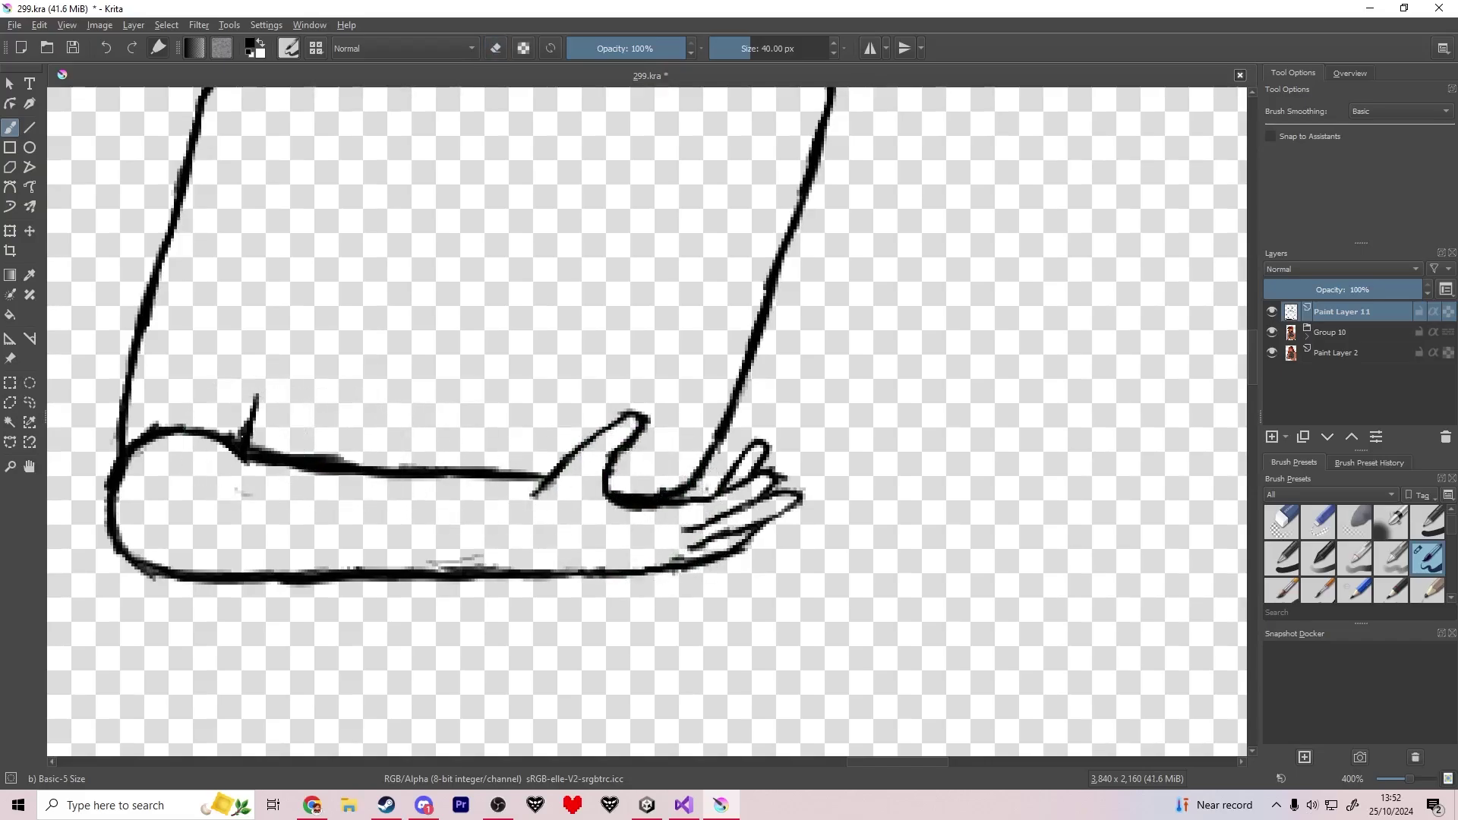
Draw a second curved contour above the forearm from the elbow crease toward the thumb, undoing the surplus strokes.
mouse_move(252, 438)
left_mouse_down()
mouse_move(281, 412)
mouse_move(341, 404)
mouse_move(517, 431)
mouse_move(602, 423)
left_mouse_up()
left_click_drag(559, 428, 618, 419)
key("ctrl+z")
key("ctrl+z")
key("ctrl+z")
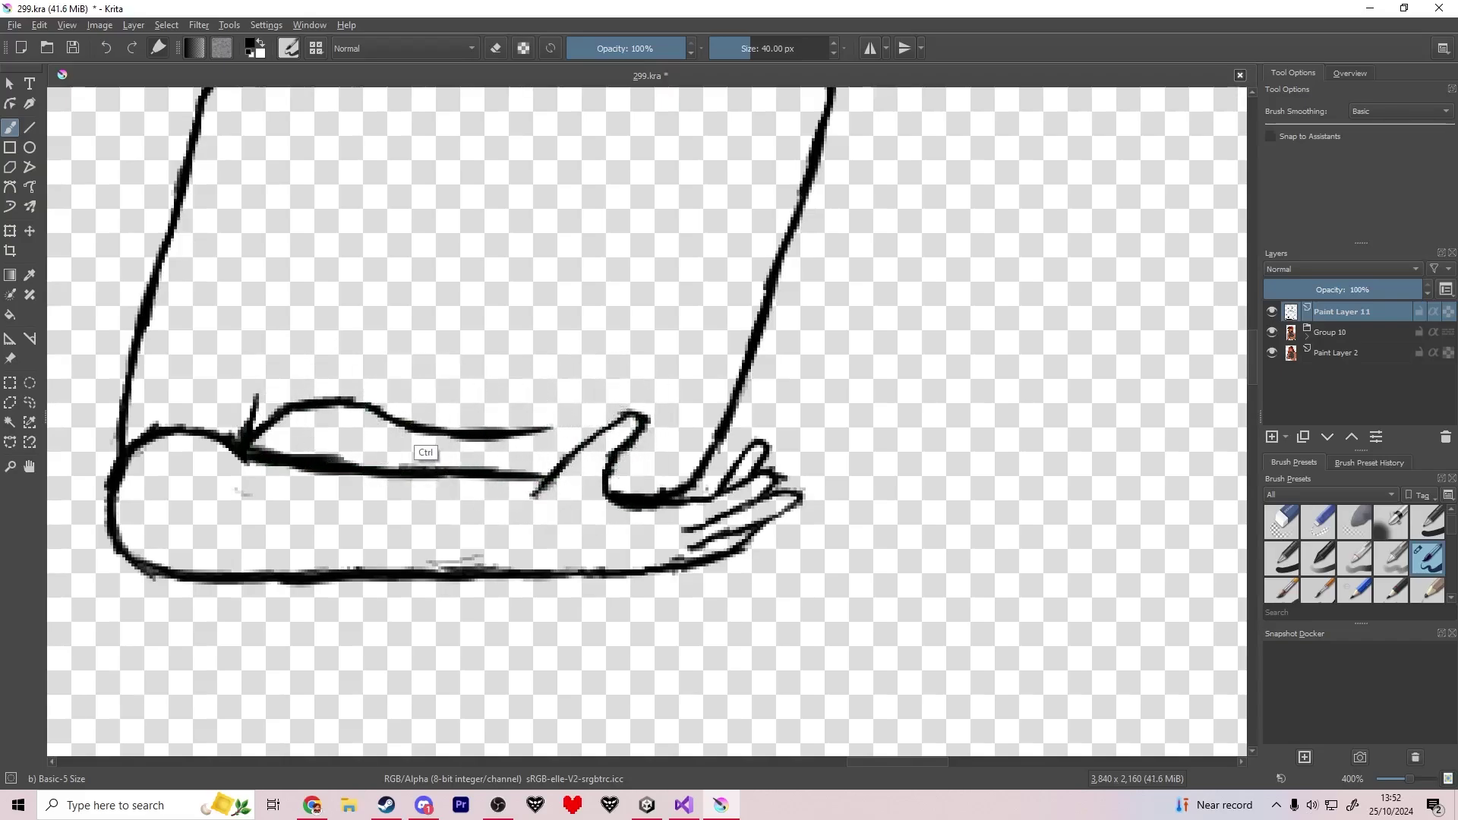
Extend the forearm's upper contour in a curve over the thumb until it meets the right arm line.
key("e")
left_click_drag(526, 426, 505, 431)
key("ctrl+z")
key("e")
mouse_move(411, 417)
left_mouse_down()
mouse_move(607, 391)
mouse_move(717, 409)
mouse_move(726, 456)
left_mouse_up()
Draw the curved left outline of the chest and continue it as a lower edge along the top of the forearm.
mouse_move(608, 361)
left_mouse_down()
mouse_move(684, 498)
mouse_move(546, 562)
left_mouse_up()
mouse_move(251, 627)
left_mouse_down()
mouse_move(235, 495)
mouse_move(289, 416)
mouse_move(292, 369)
left_mouse_up()
key("ctrl+z")
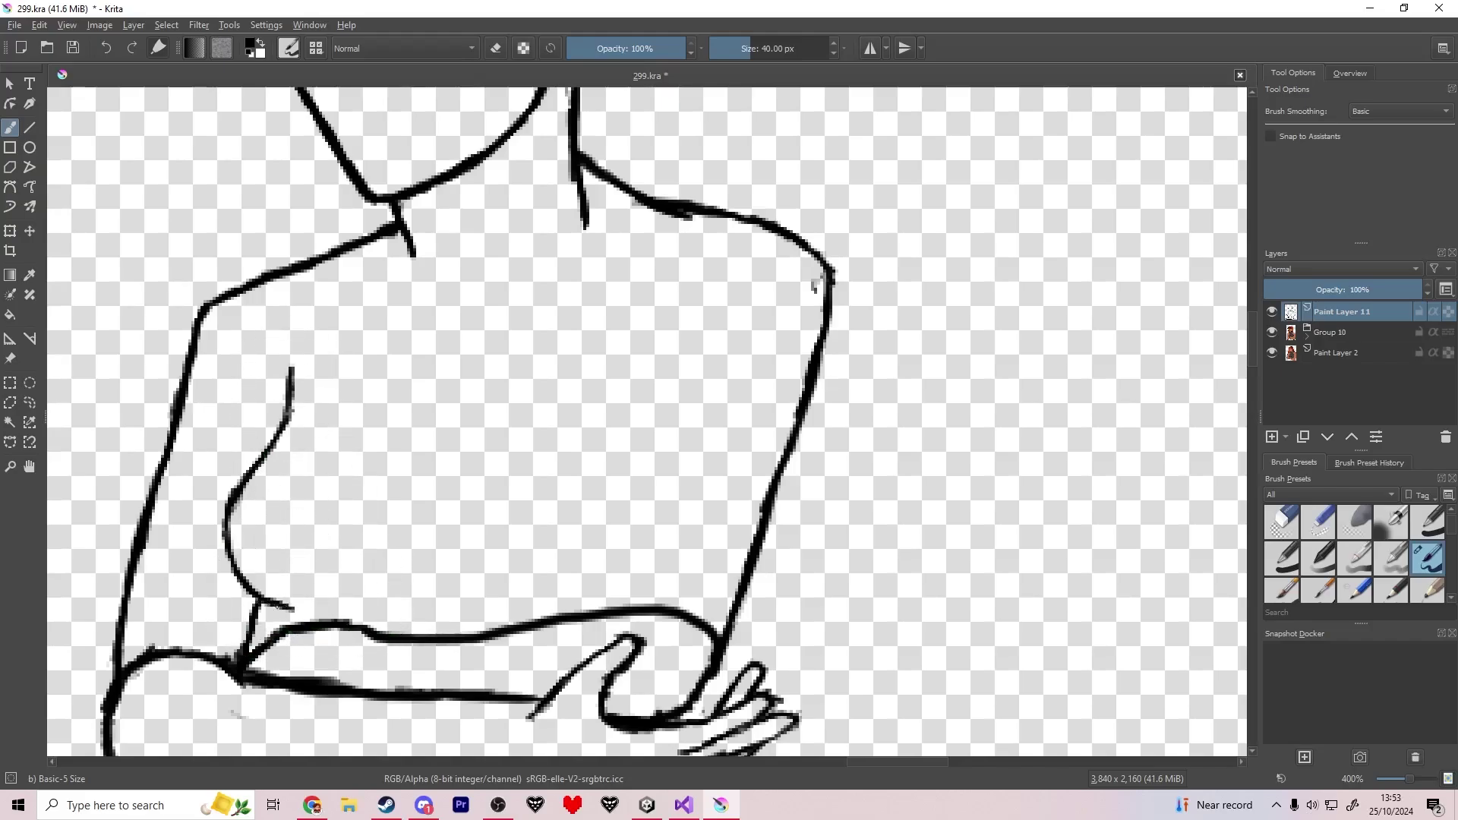
key("ctrl+z")
left_click_drag(262, 600, 401, 623)
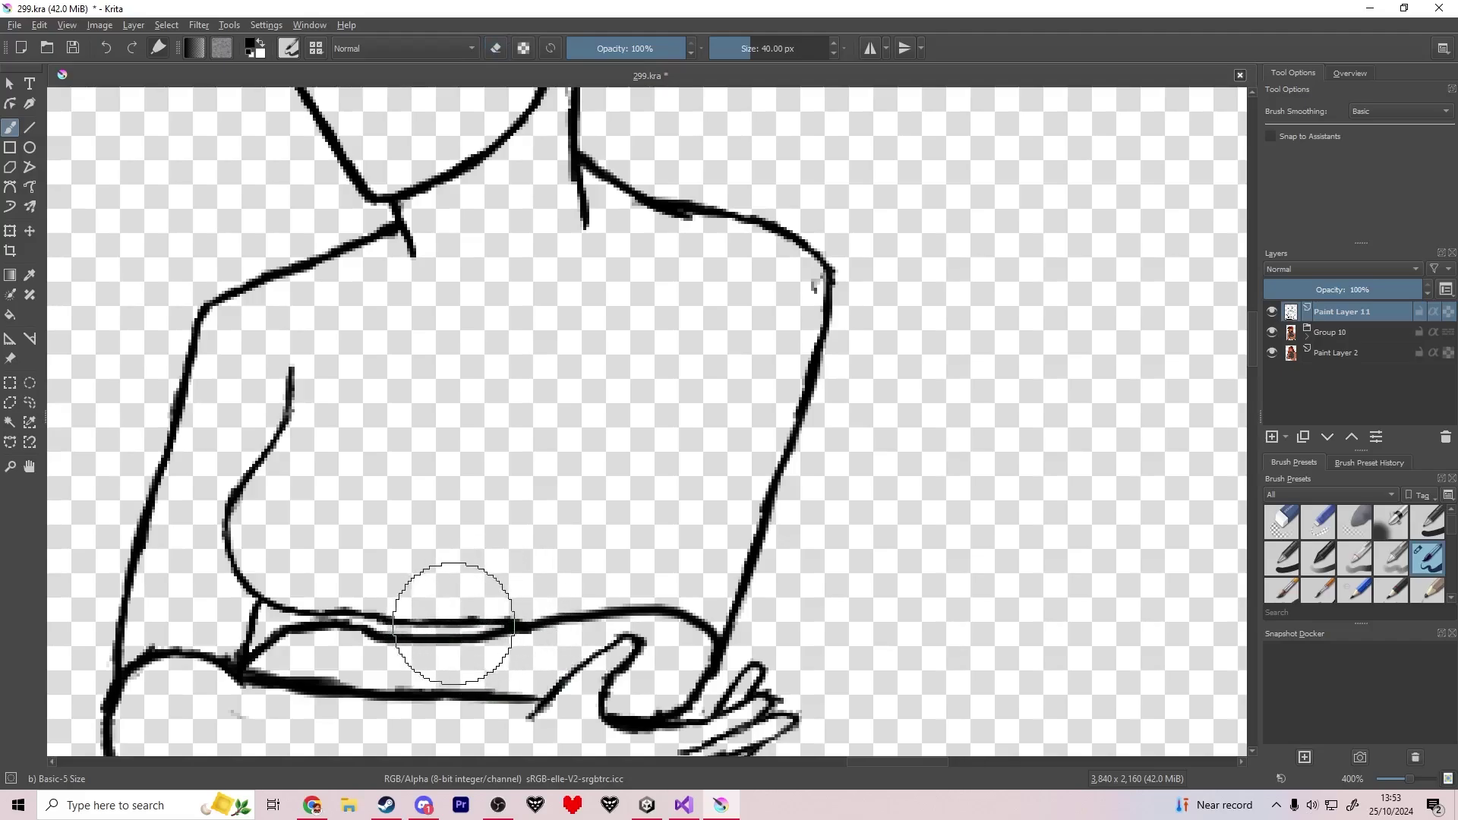
Draw the inner line of the right upper arm from the armpit down to the forearm, erasing the stray stroke beside it.
left_click_drag(713, 300, 687, 355)
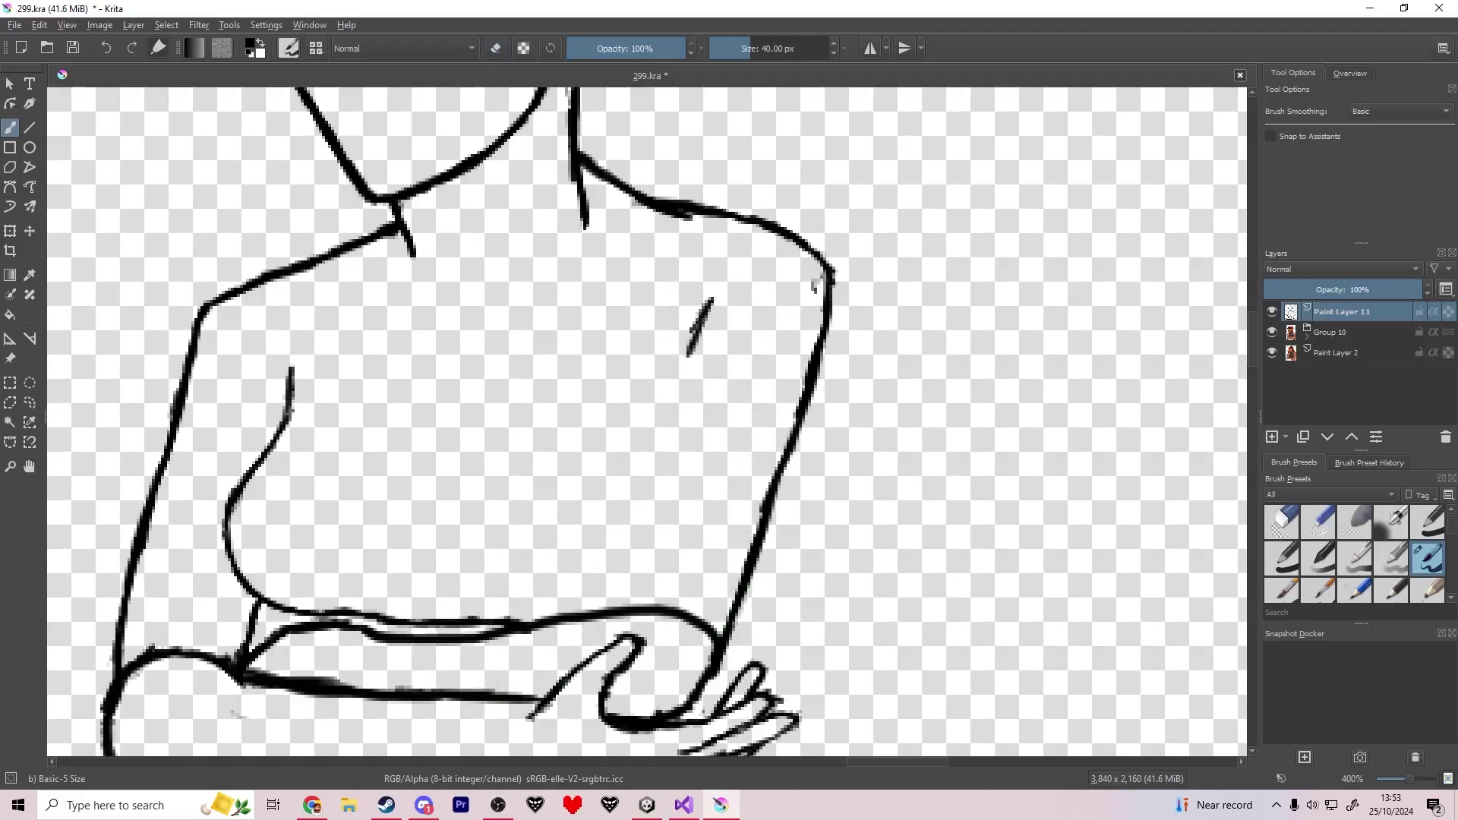
left_click_drag(711, 302, 658, 422)
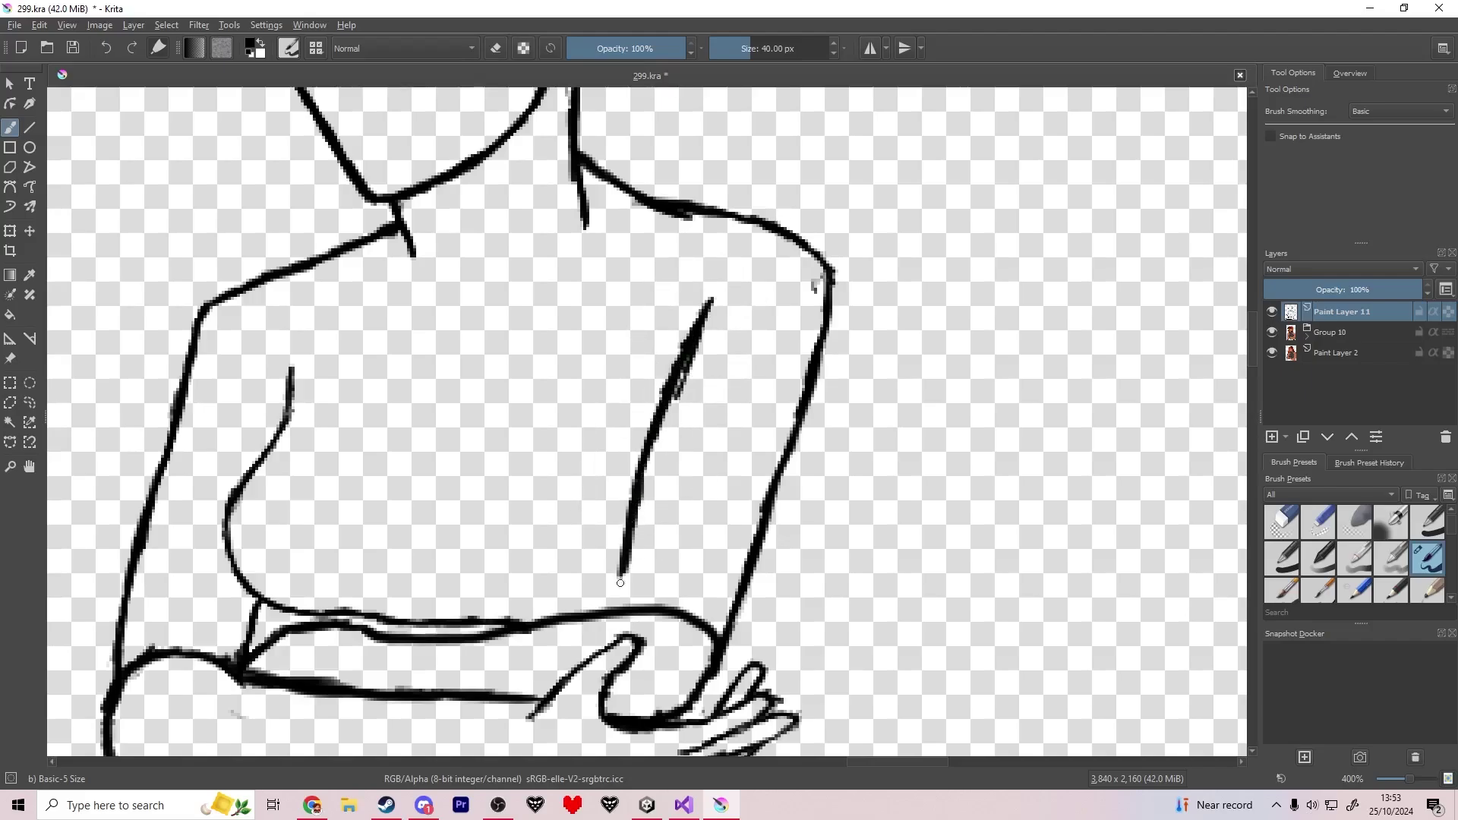
left_click_drag(621, 583, 616, 608)
key("e")
mouse_move(667, 436)
left_mouse_down()
mouse_move(694, 375)
mouse_move(681, 397)
left_mouse_up()
key("e")
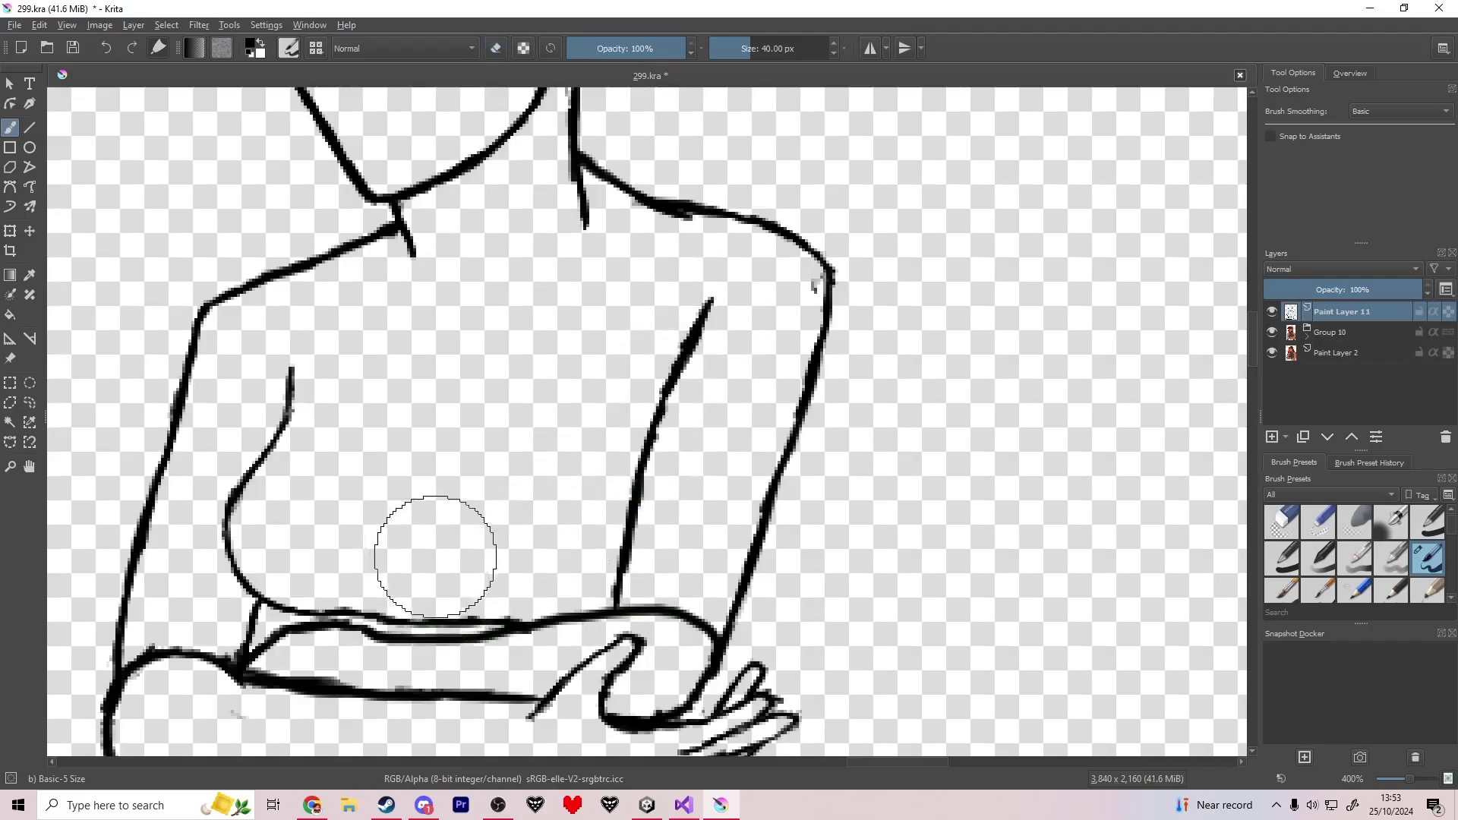
Connect the chest outline and the right armpit to the neck, add a collar line under the jaw, and erase the leftover stub.
left_click_drag(281, 414, 401, 231)
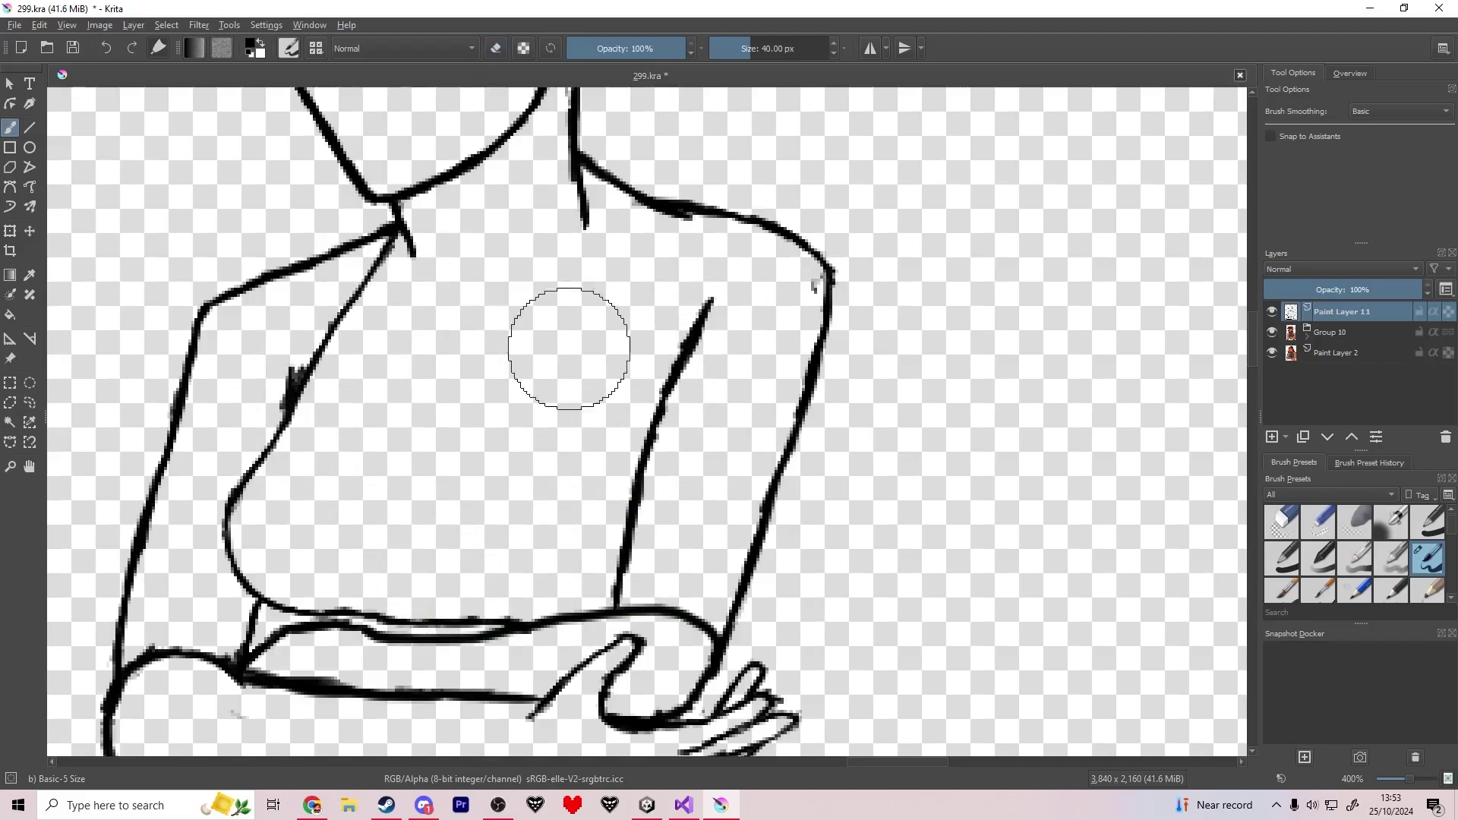
left_click_drag(617, 261, 587, 222)
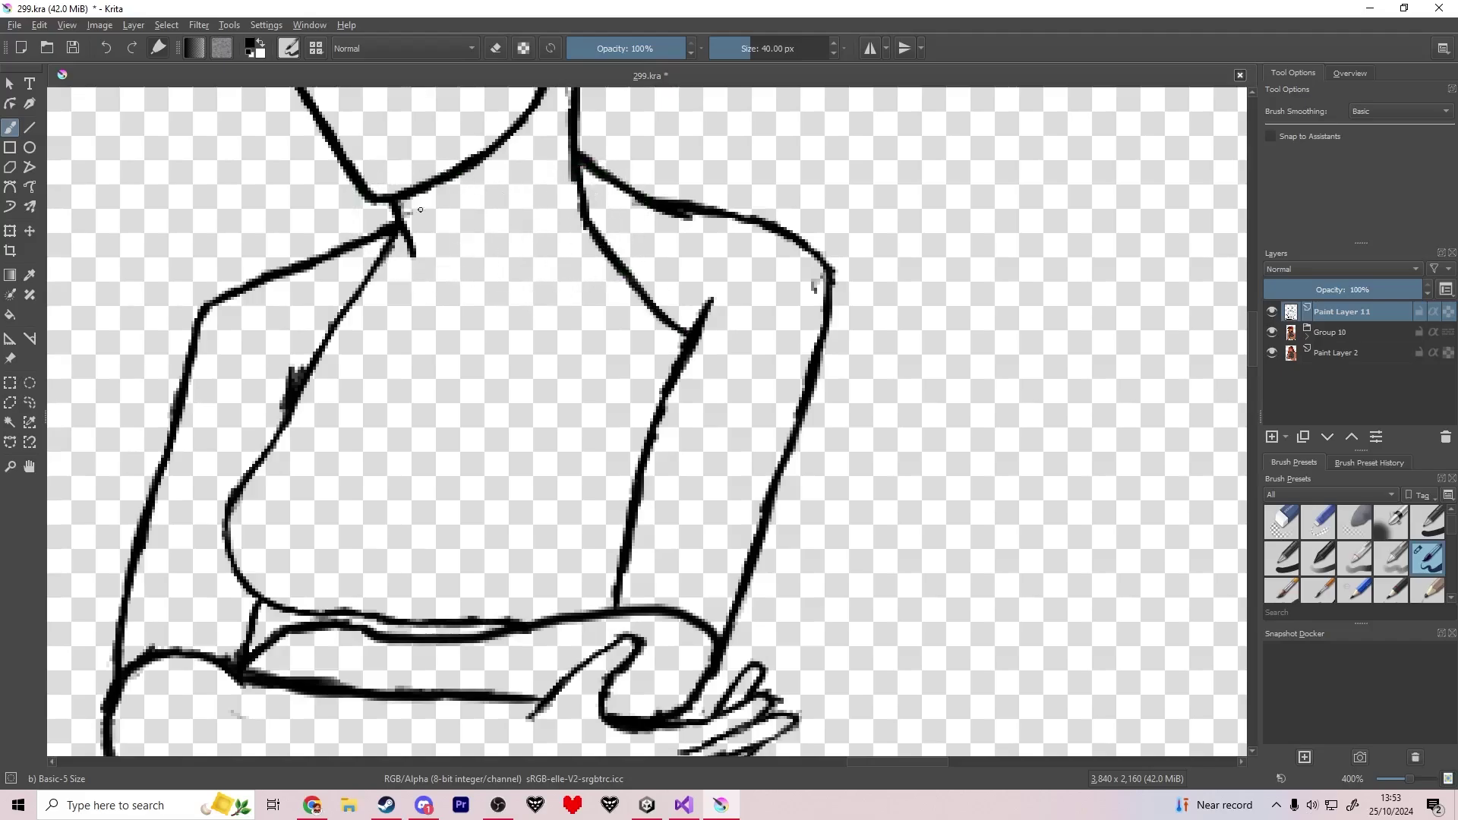
mouse_move(418, 223)
left_mouse_down()
mouse_move(515, 179)
mouse_move(564, 118)
left_mouse_up()
key("e")
mouse_move(249, 478)
left_mouse_down()
mouse_move(289, 380)
mouse_move(262, 438)
left_mouse_up()
key("e")
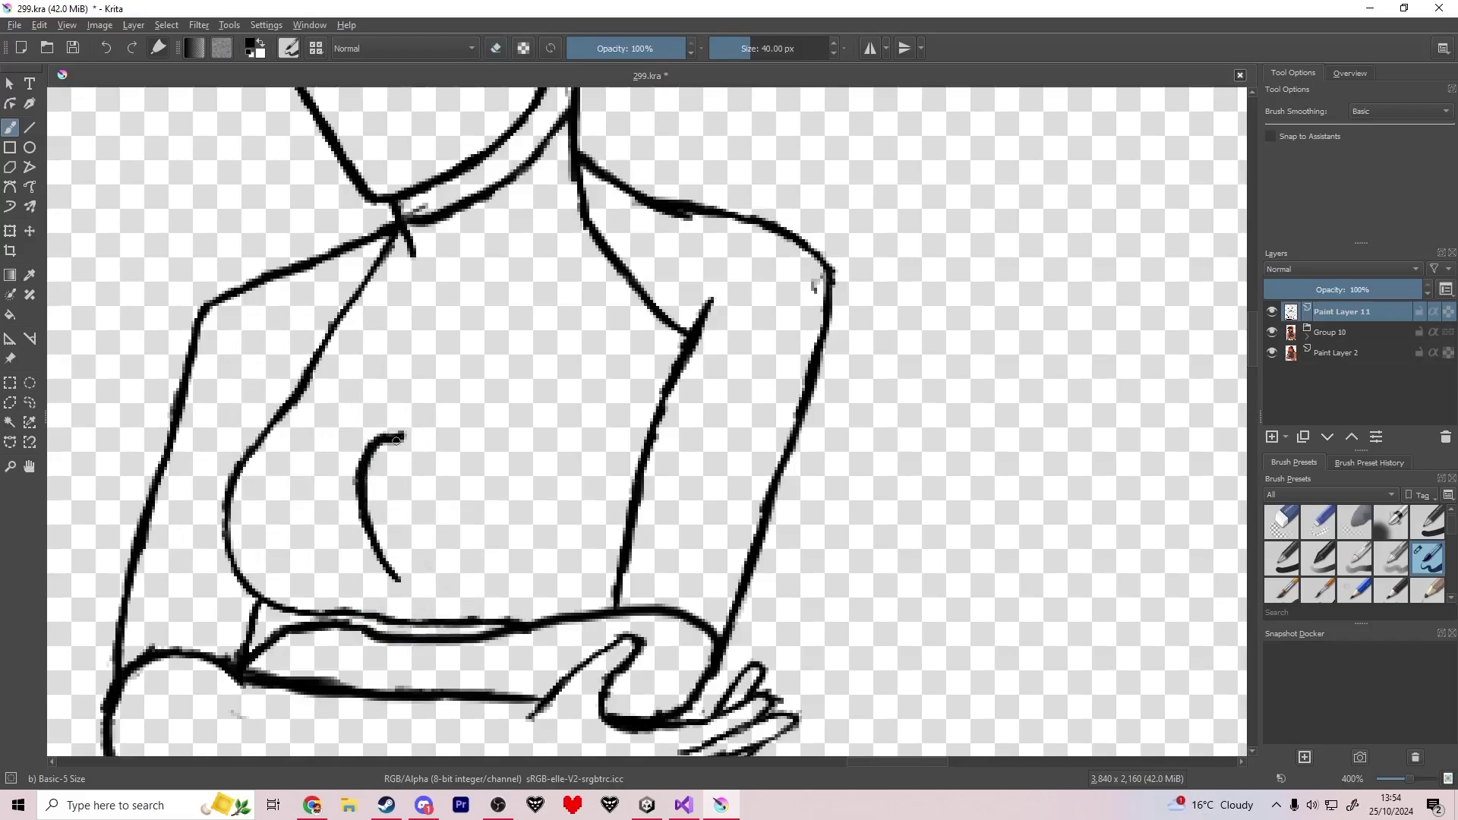
Draw a heart with a line down its middle on the chest and save the file.
key("e")
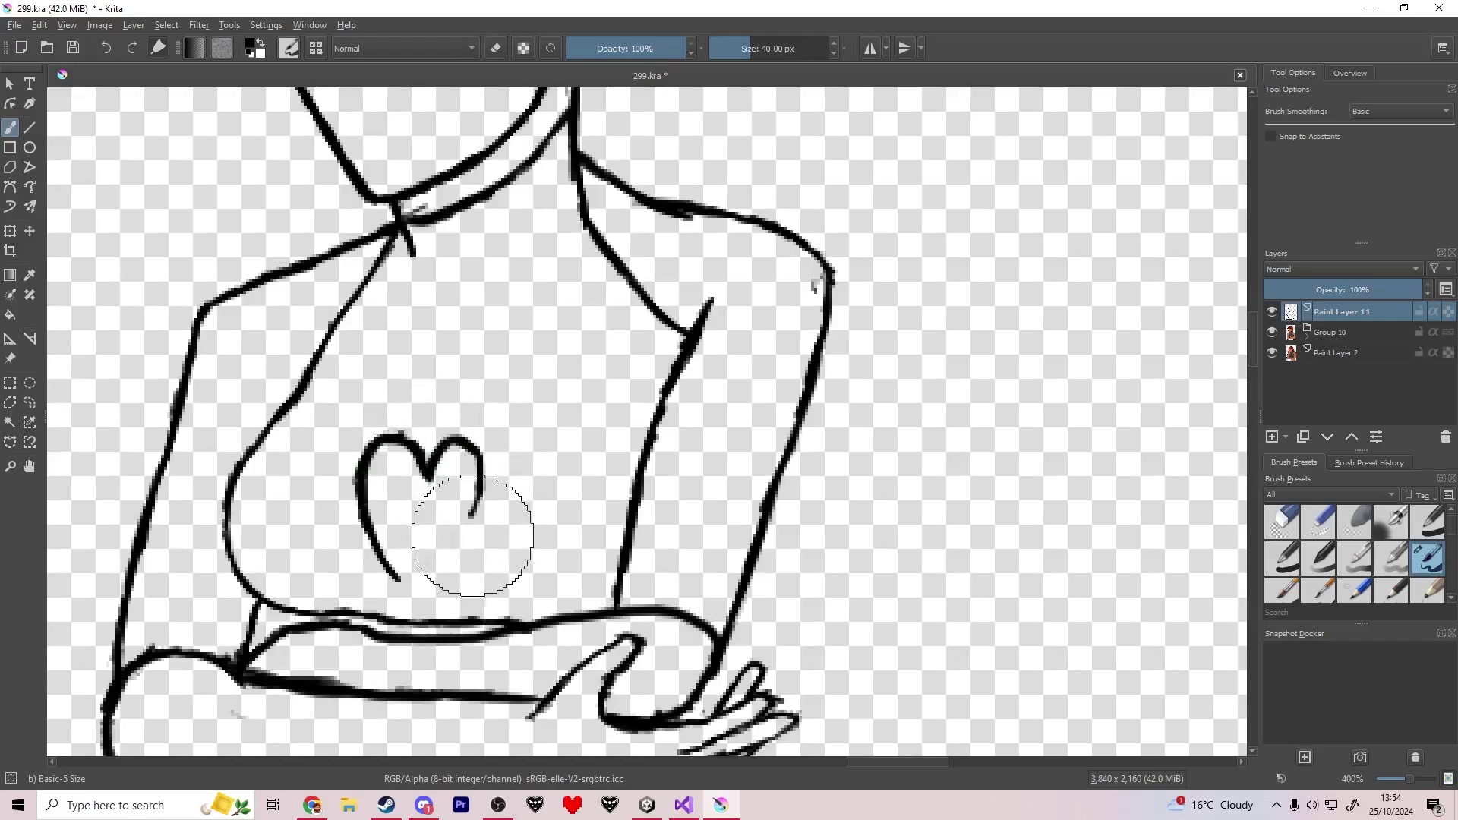
left_click_drag(449, 455, 433, 473)
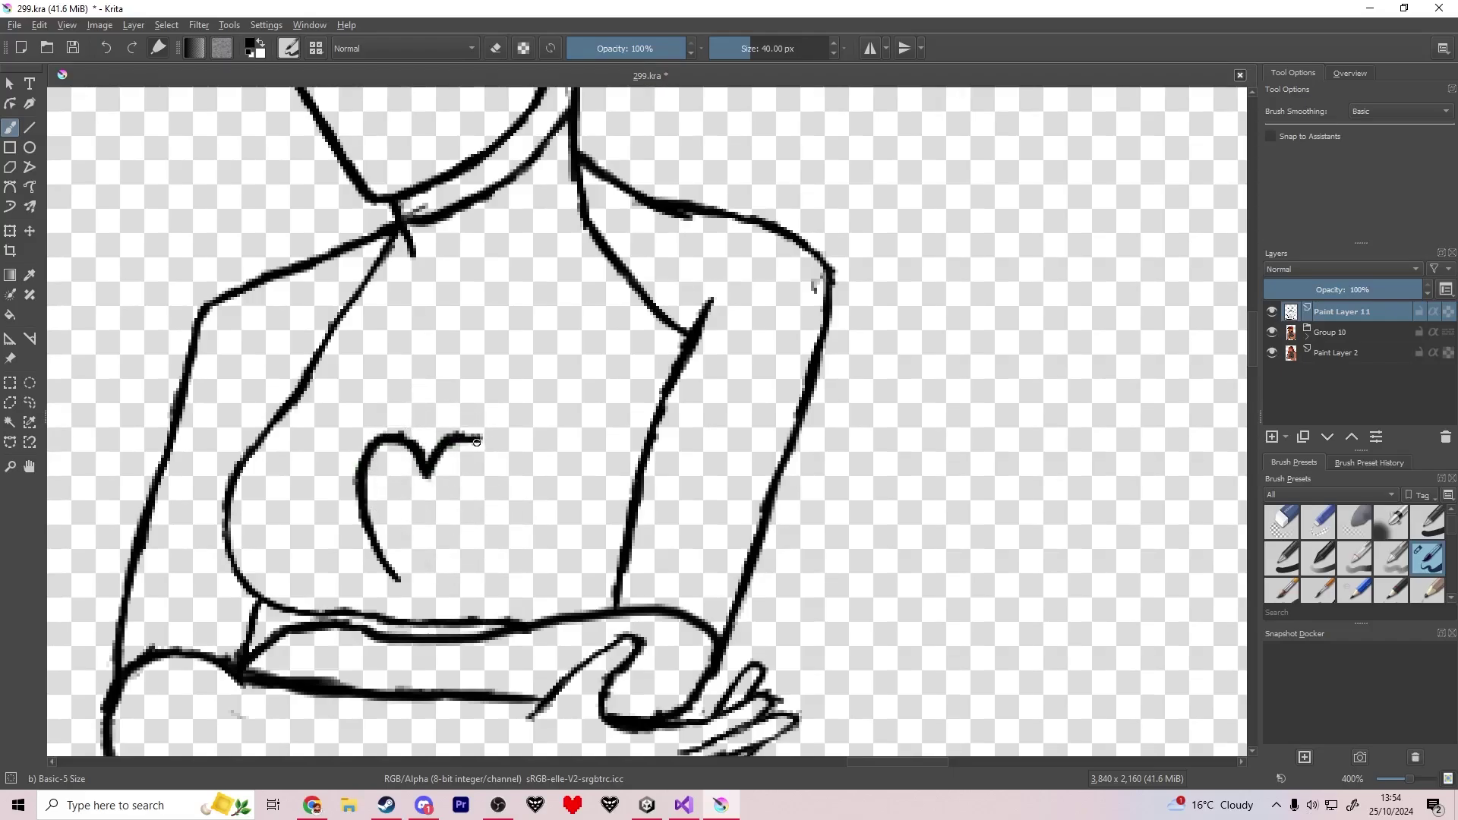
left_click_drag(495, 500, 424, 590)
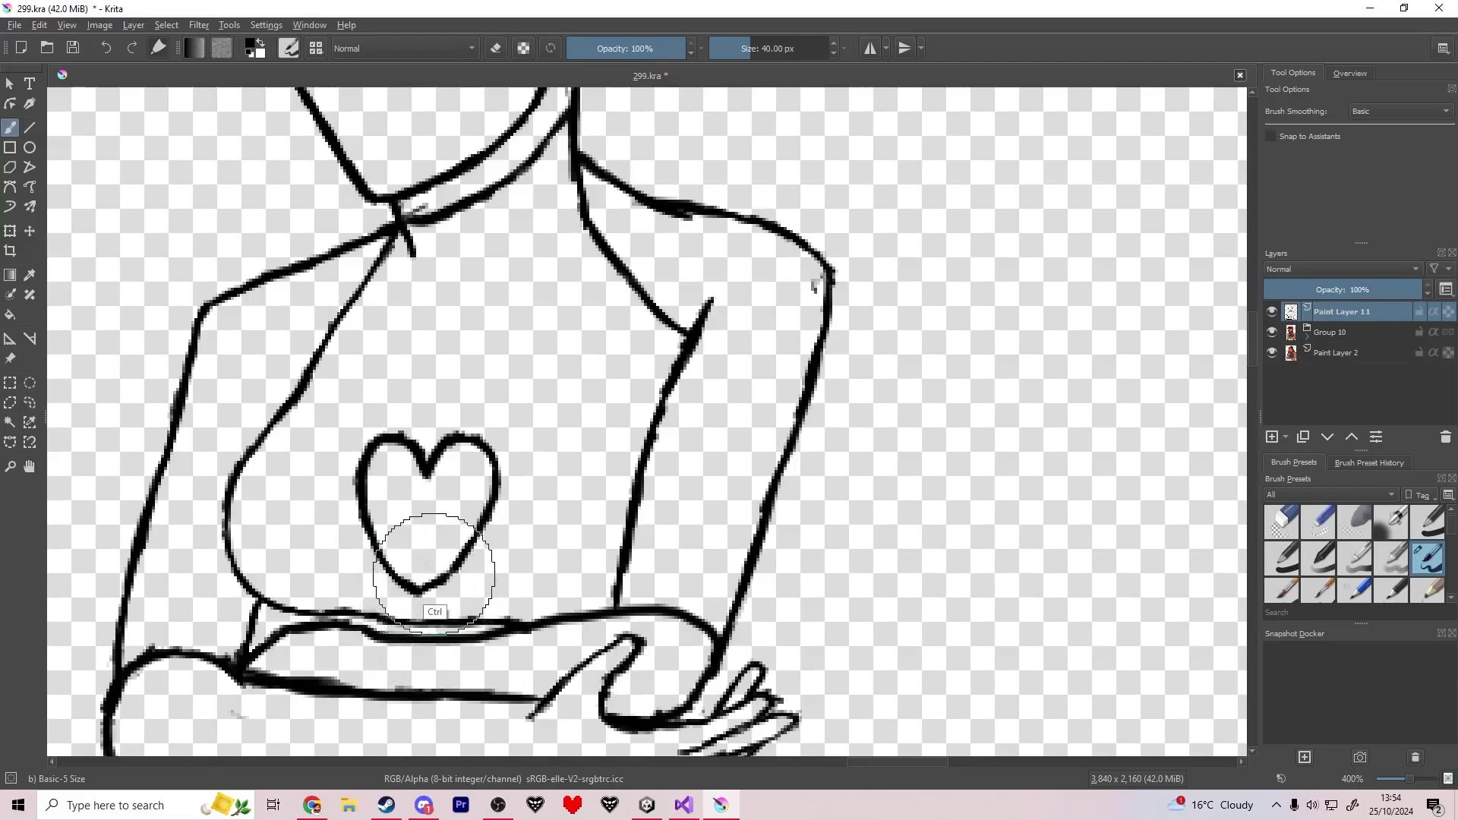
key("ctrl+z")
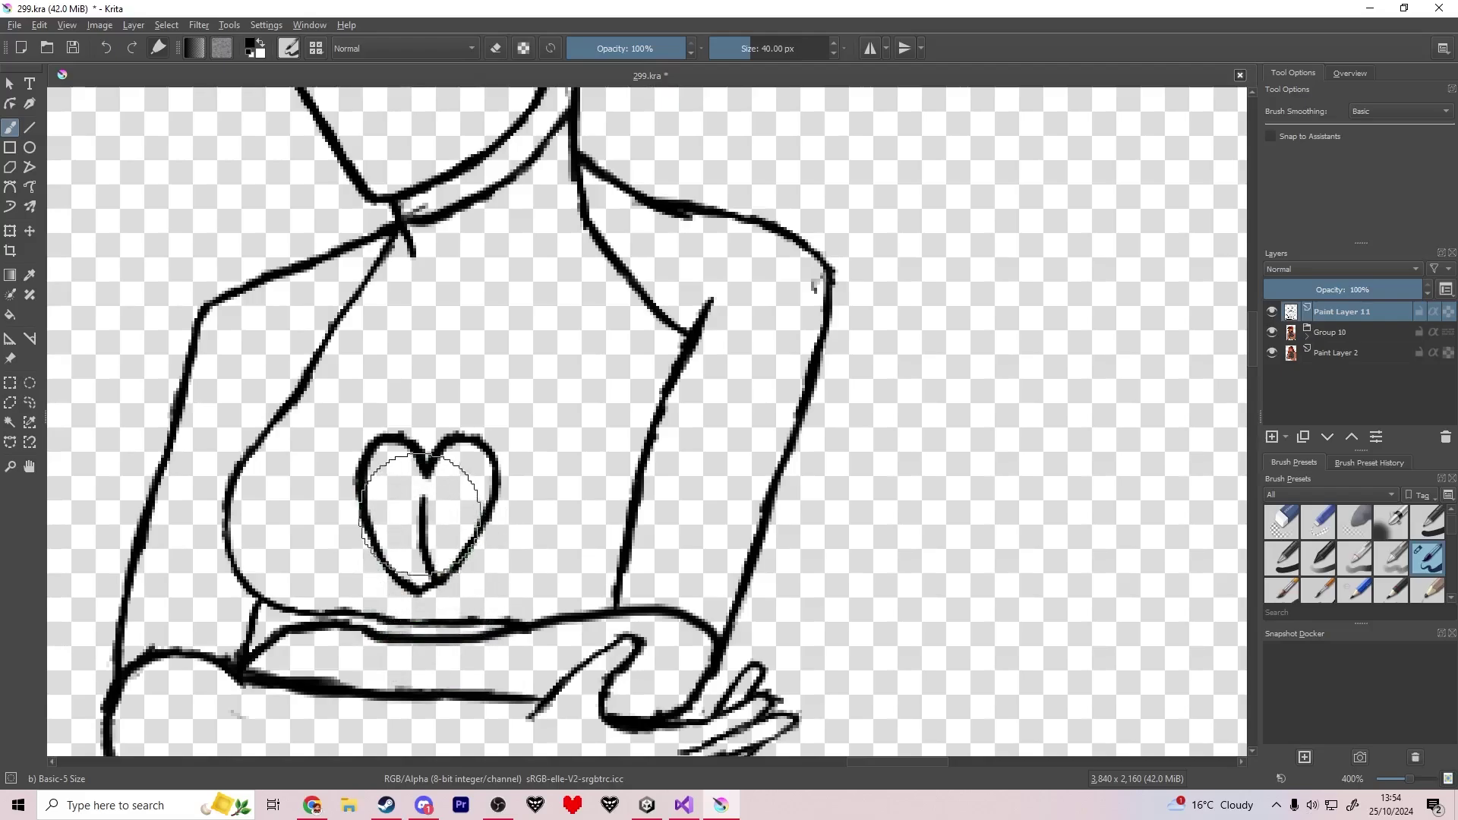
left_click_drag(429, 490, 424, 517)
scroll(593, 563, "down", 4)
key("ctrl+s")
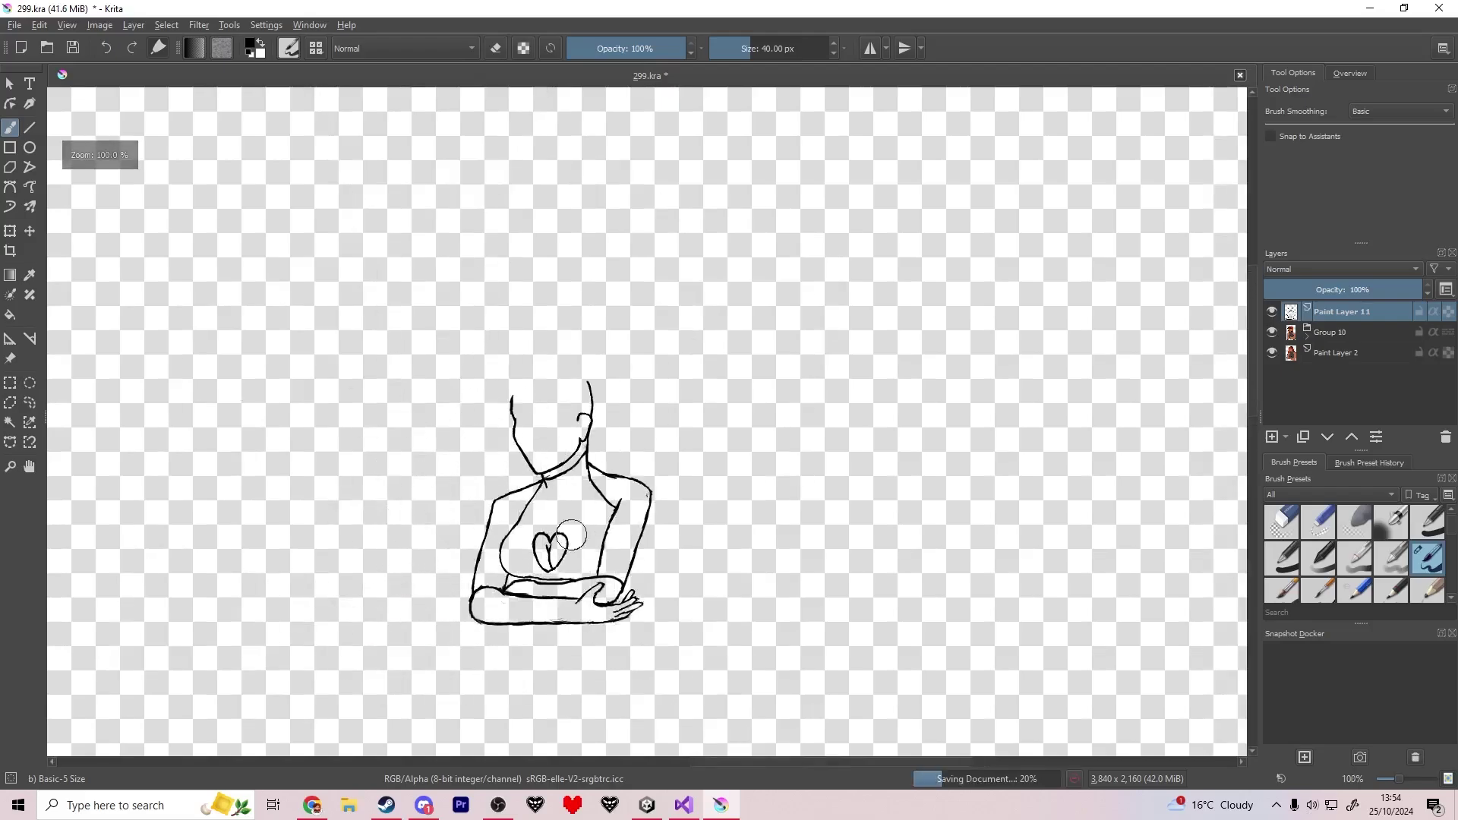
Erase the forearm contour's end above the thumb and redraw the right arm's outer line down to the fingers.
scroll(524, 545, "up", 2)
left_click_drag(683, 615, 684, 506)
scroll(693, 513, "up", 3)
key("e")
mouse_move(717, 332)
left_mouse_down()
mouse_move(694, 437)
mouse_move(624, 571)
left_mouse_up()
key("e")
left_click_drag(807, 176, 733, 448)
mouse_move(704, 554)
left_mouse_down()
mouse_move(613, 584)
mouse_move(666, 581)
mouse_move(683, 578)
mouse_move(570, 573)
left_mouse_up()
key("e")
key("e")
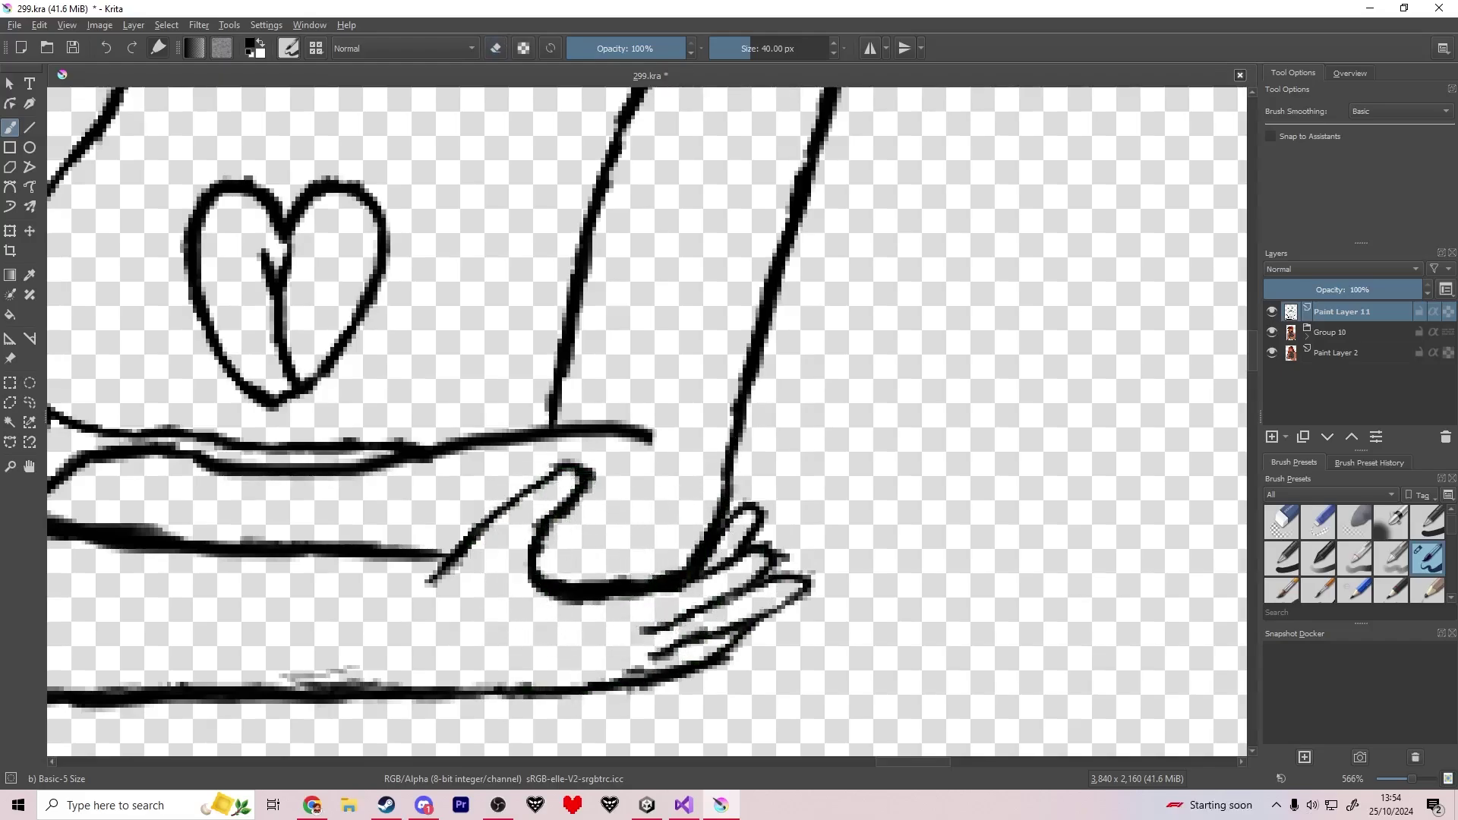
Save the file and reshape the lower part of the right arm's inner line above the forearm.
scroll(774, 588, "down", 4)
key("ctrl+s")
scroll(797, 499, "up", 3)
key("e")
mouse_move(576, 642)
left_mouse_down()
mouse_move(611, 458)
mouse_move(602, 567)
left_mouse_up()
key("e")
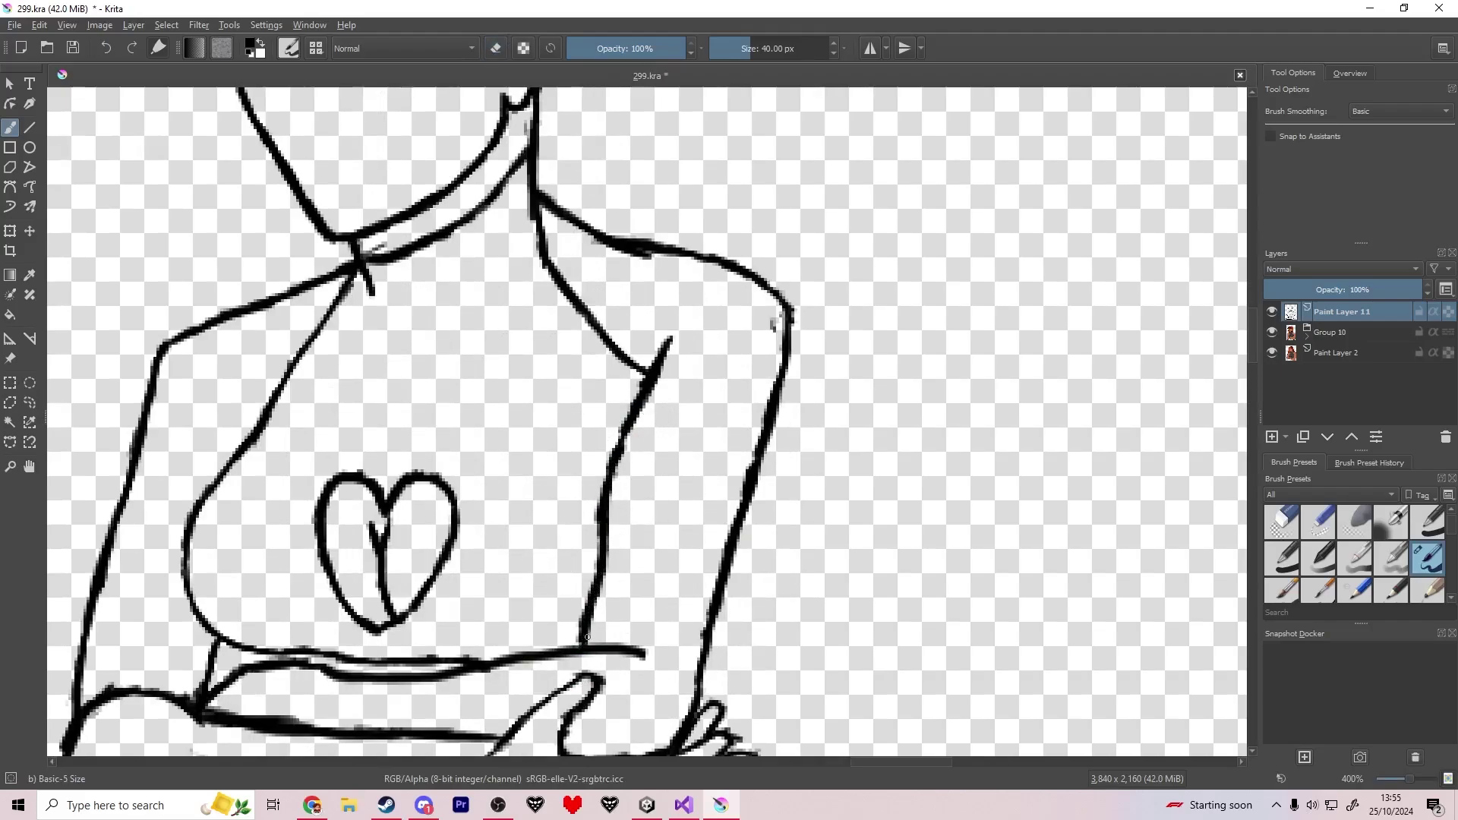
Draw a short curve between the forearm contour's end and the right arm's outer line, just above the fingers.
scroll(588, 638, "down", 4)
scroll(635, 602, "up", 4)
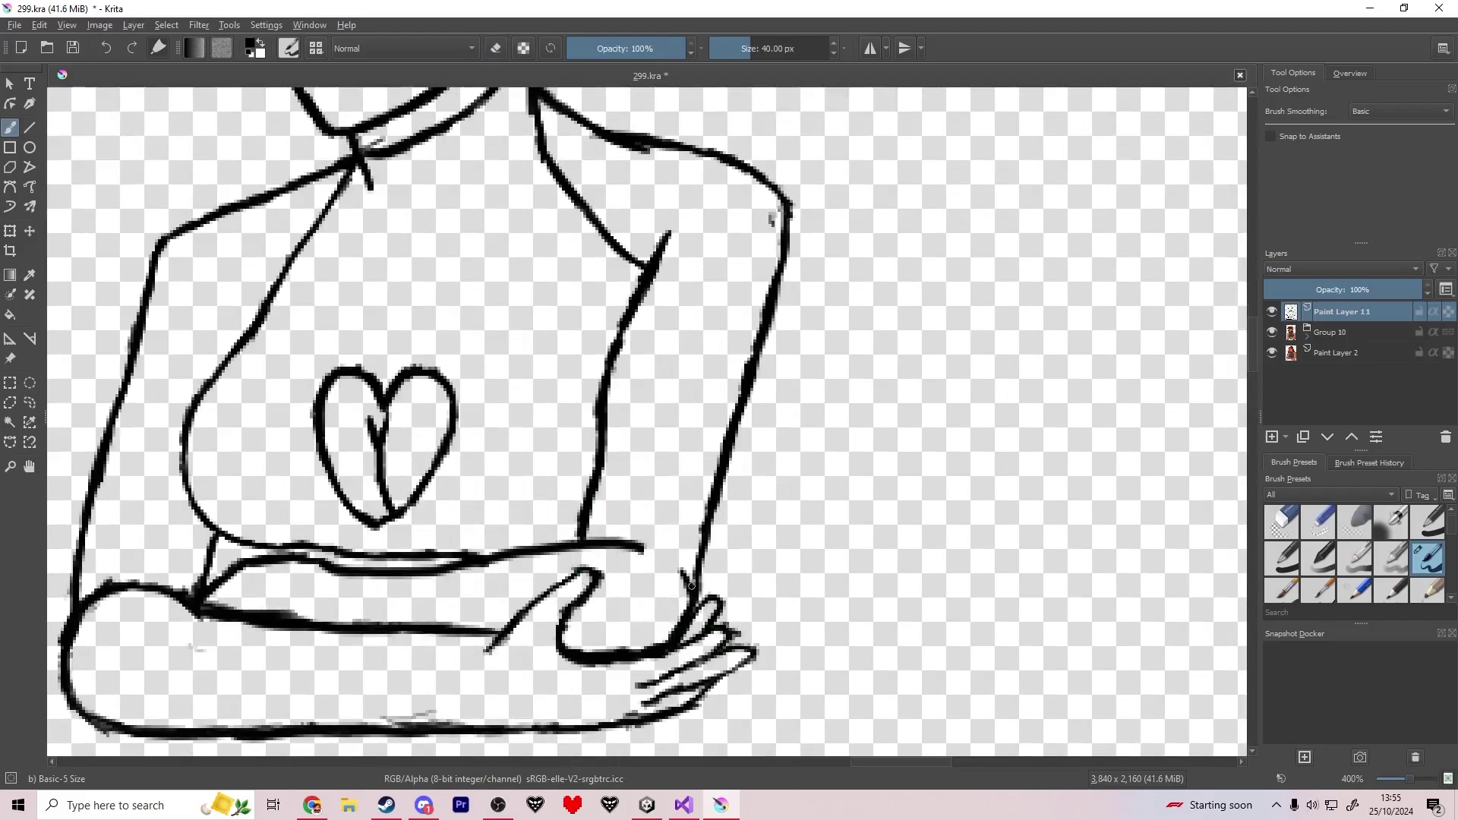
scroll(536, 574, "down", 4)
scroll(535, 573, "up", 3)
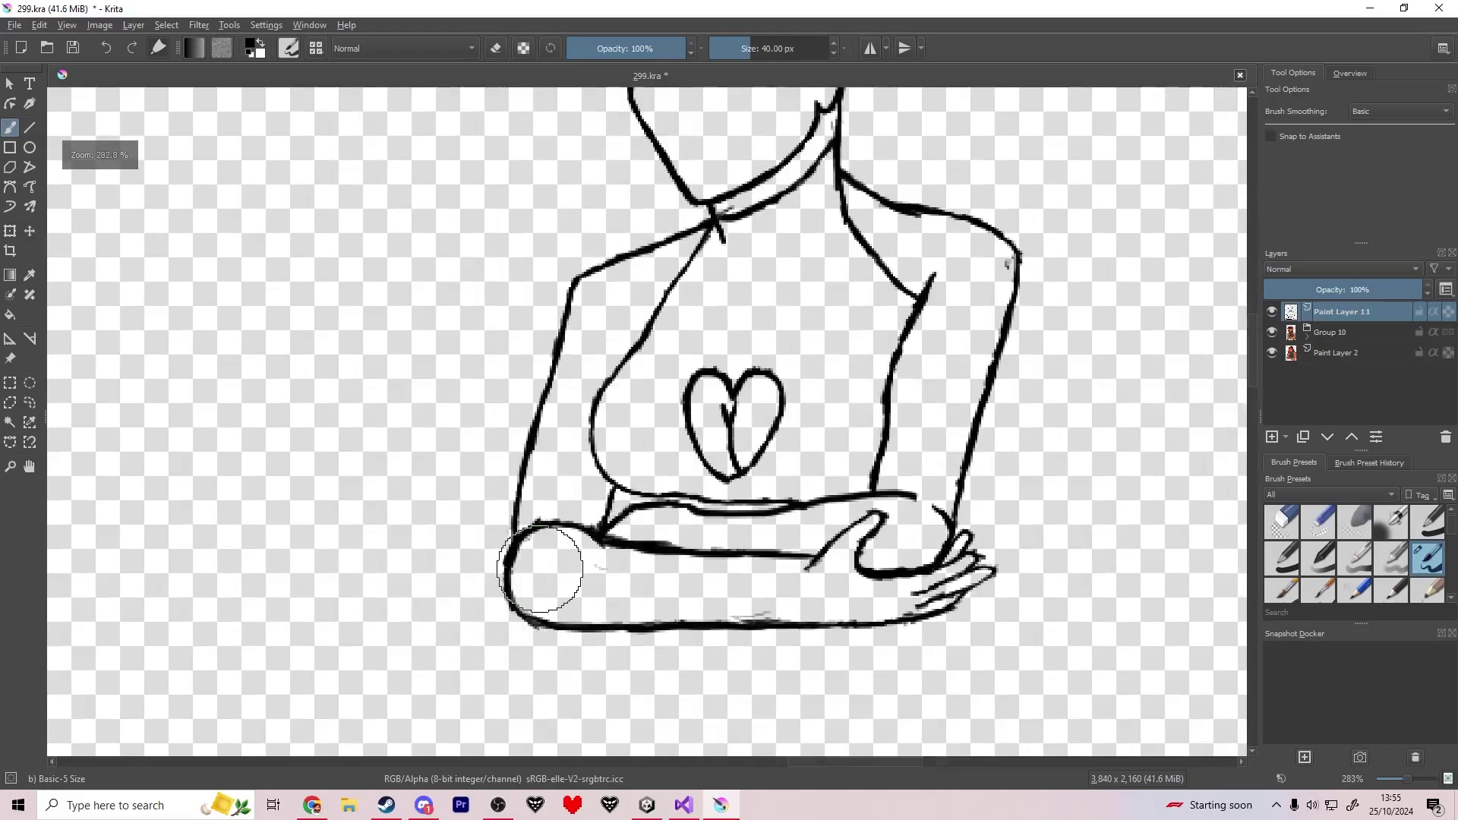
scroll(530, 581, "down", 4)
scroll(700, 472, "up", 5)
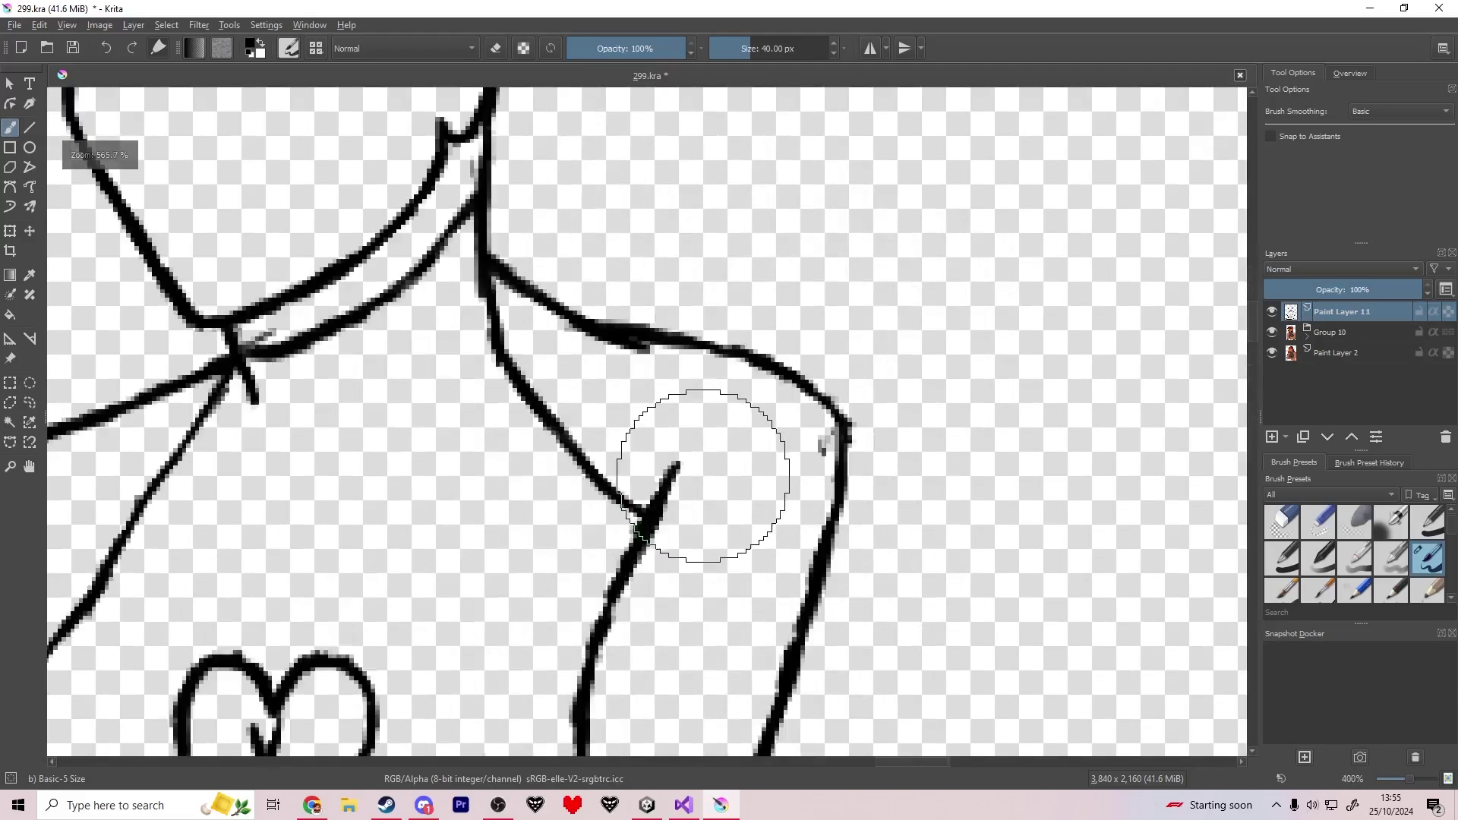
Redraw the top of the right arm's inner line more steeply at the armpit and save the file.
key("e")
scroll(676, 495, "down", 5)
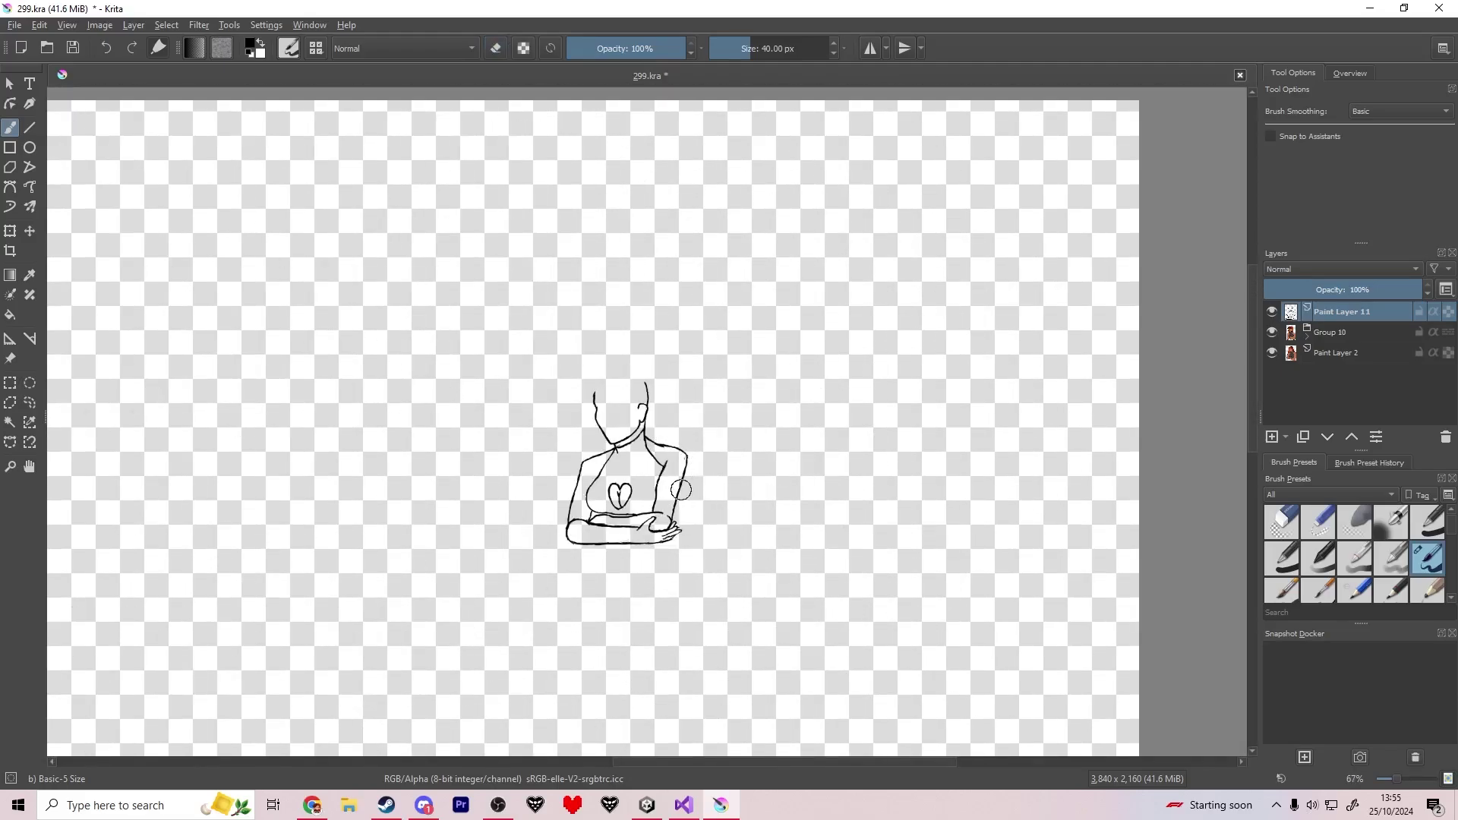
scroll(669, 480, "up", 5)
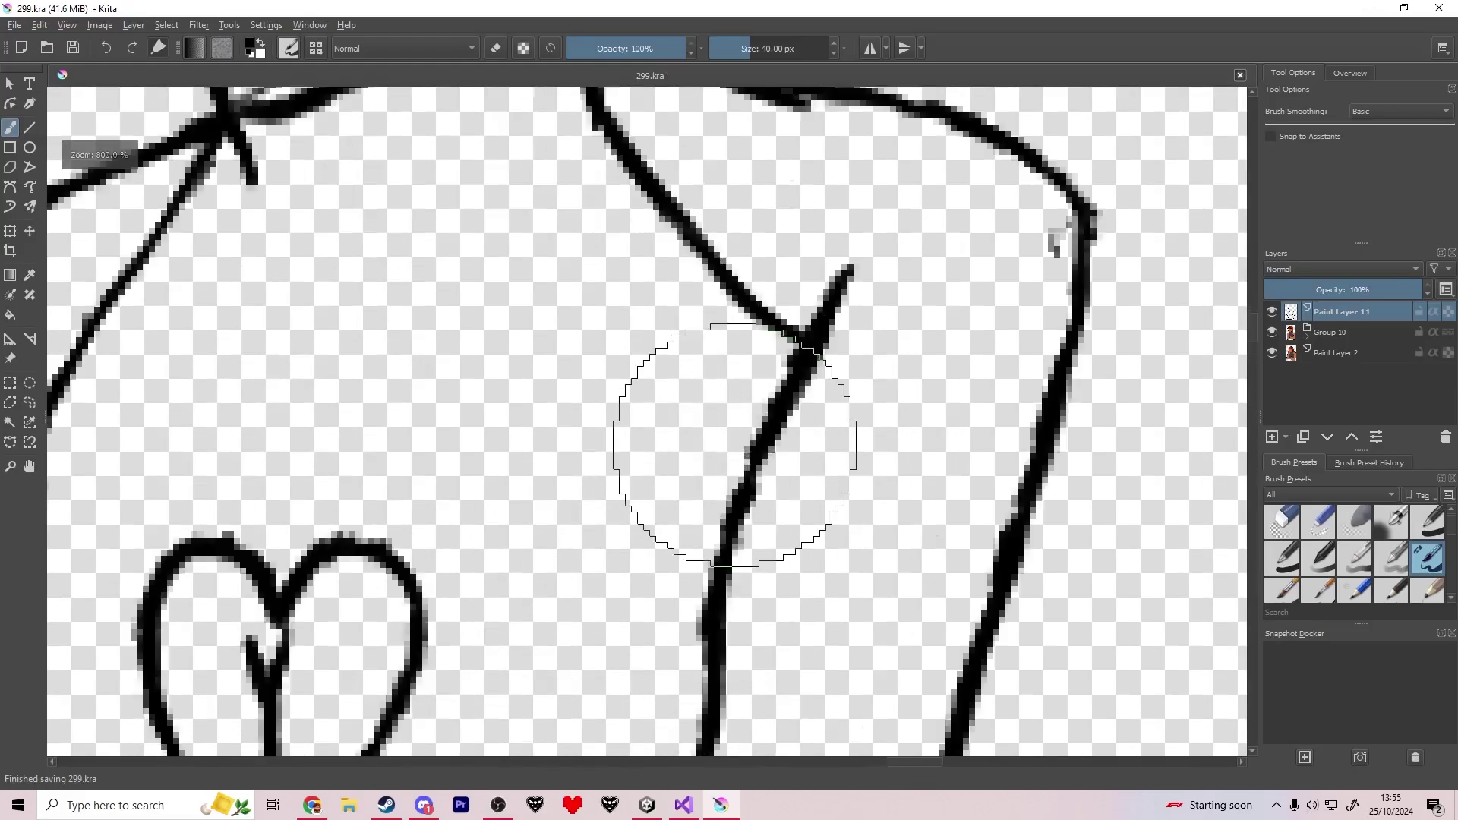
key("e")
key("ctrl+s")
left_click_drag(683, 334, 655, 437)
key("e")
left_click_drag(620, 490, 648, 320)
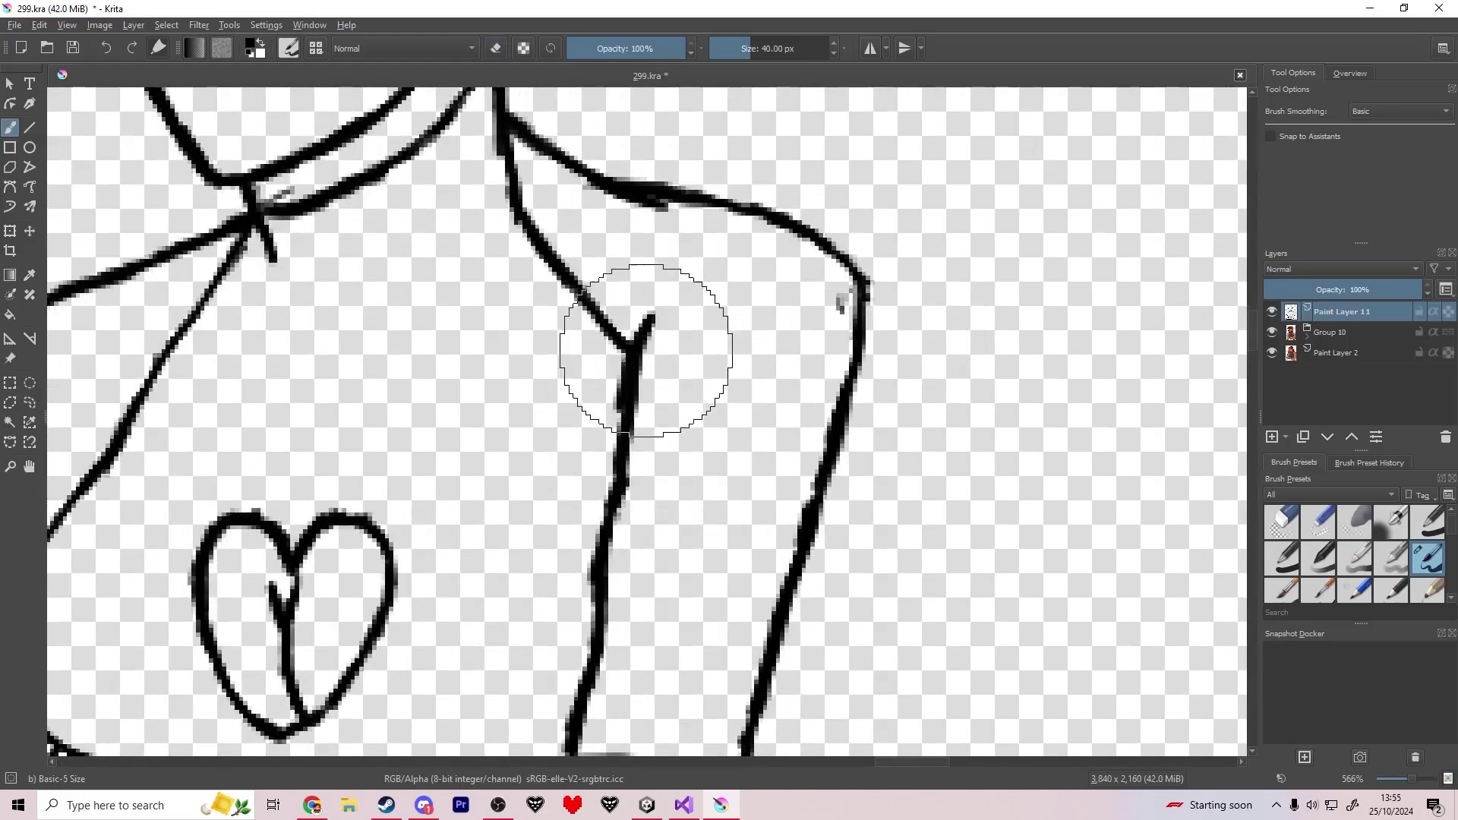
key("e")
key("e")
scroll(668, 325, "down", 5)
key("ctrl+s")
Draw the fringe's curved lower edge across the forehead and a slanted line from its end down to the ear.
scroll(617, 328, "up", 5)
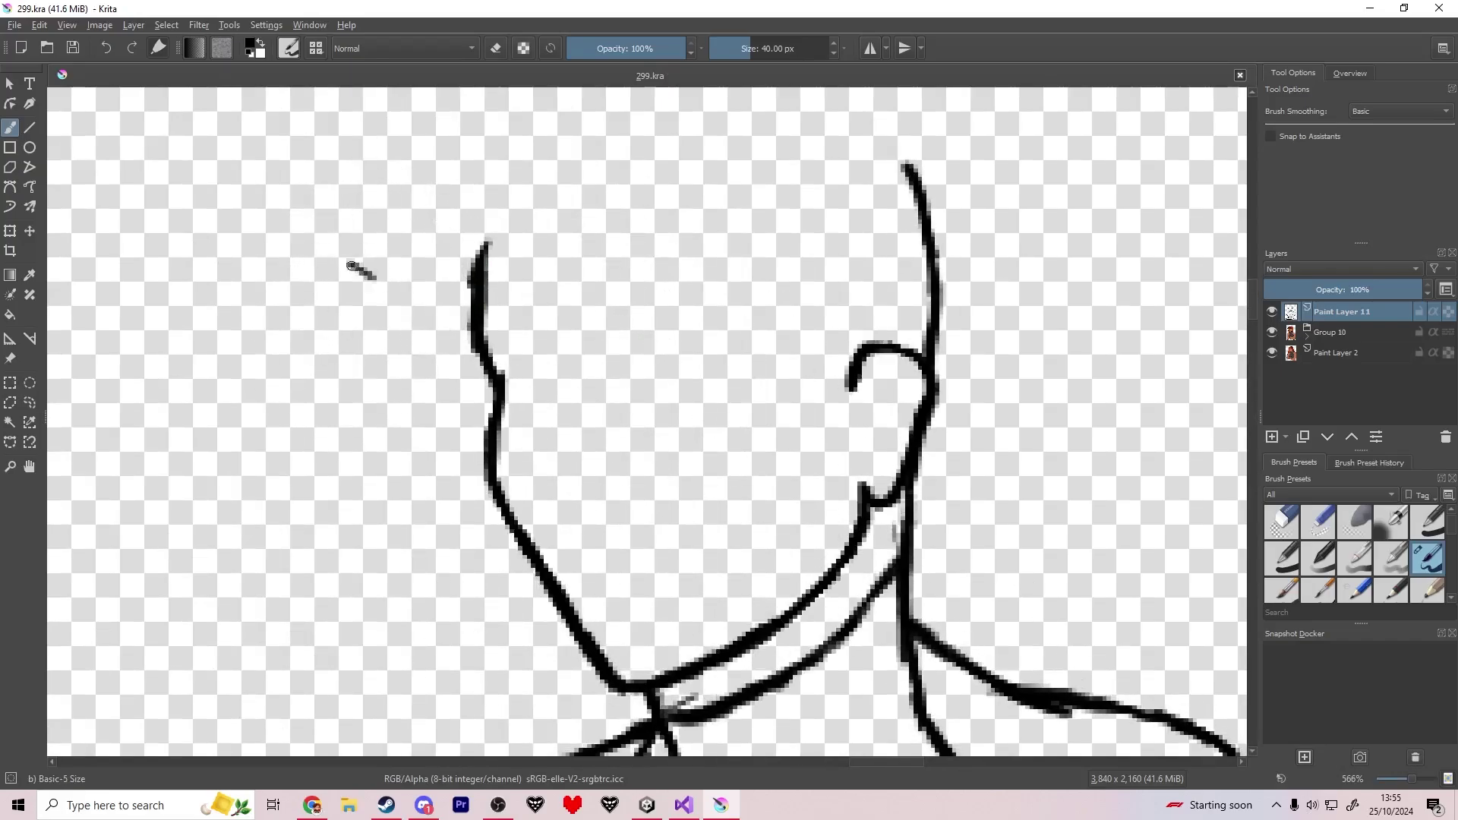
mouse_move(351, 266)
left_mouse_down()
mouse_move(400, 287)
mouse_move(500, 294)
mouse_move(638, 265)
mouse_move(765, 180)
left_mouse_up()
key("e")
left_click_drag(743, 195, 835, 346)
key("ctrl+z")
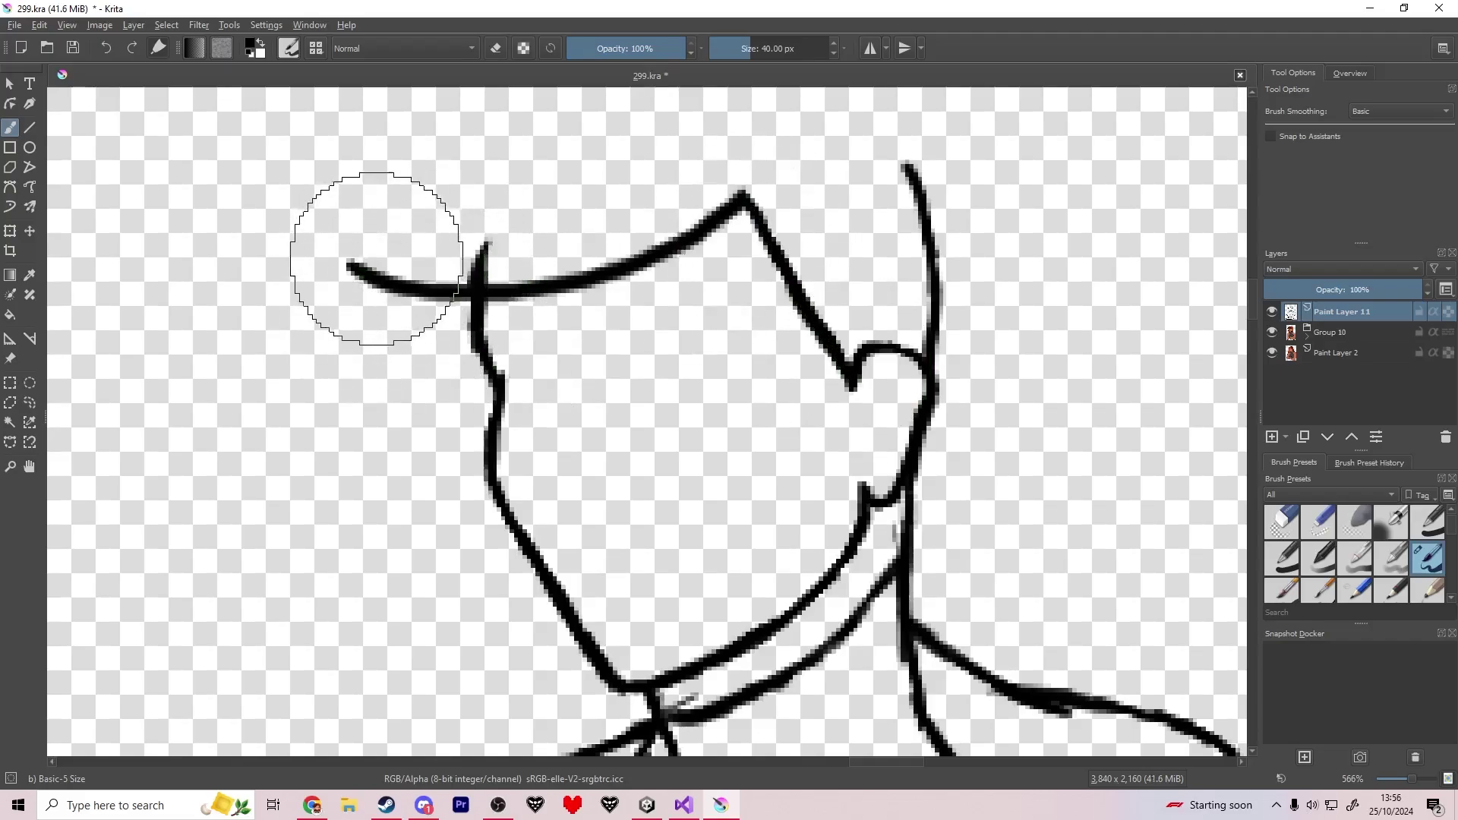
Draw the fringe's rounded top outline over the head and erase the face line sticking up above its lower edge.
mouse_move(353, 262)
left_mouse_down()
mouse_move(369, 246)
mouse_move(333, 248)
mouse_move(379, 231)
mouse_move(439, 107)
left_mouse_up()
key("ctrl+z")
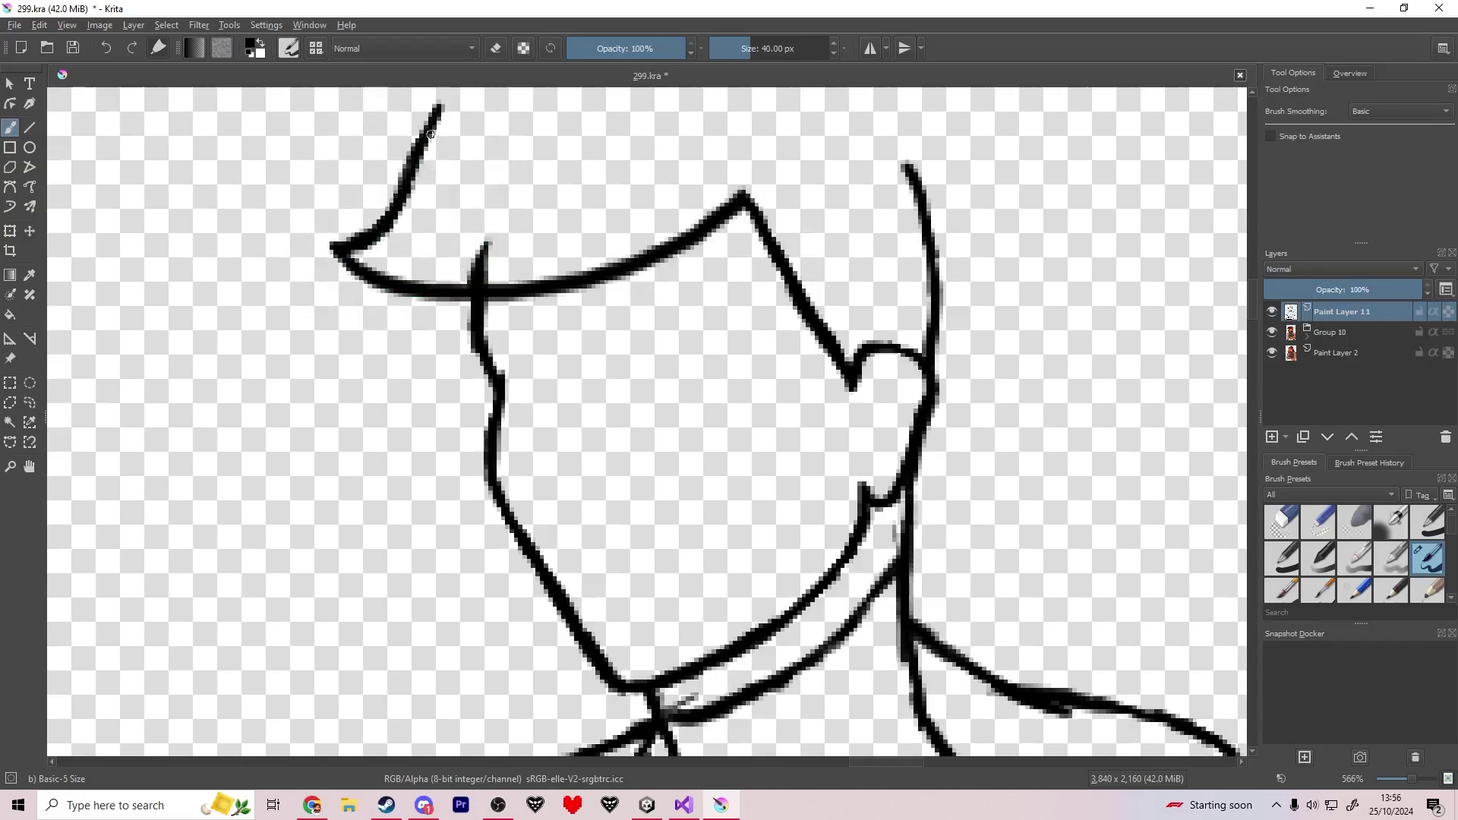
key("minus")
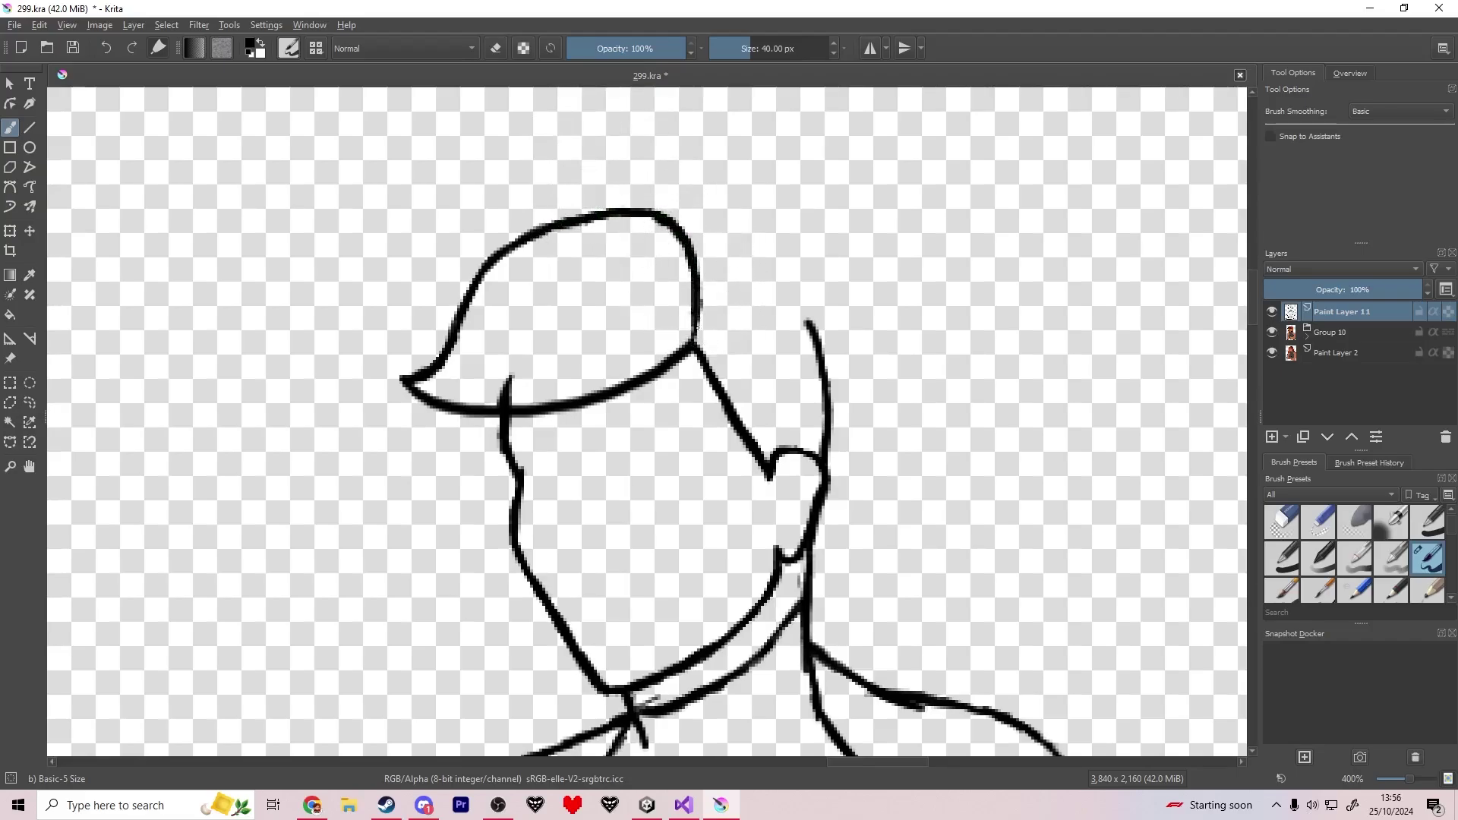
key("e")
left_click(502, 381)
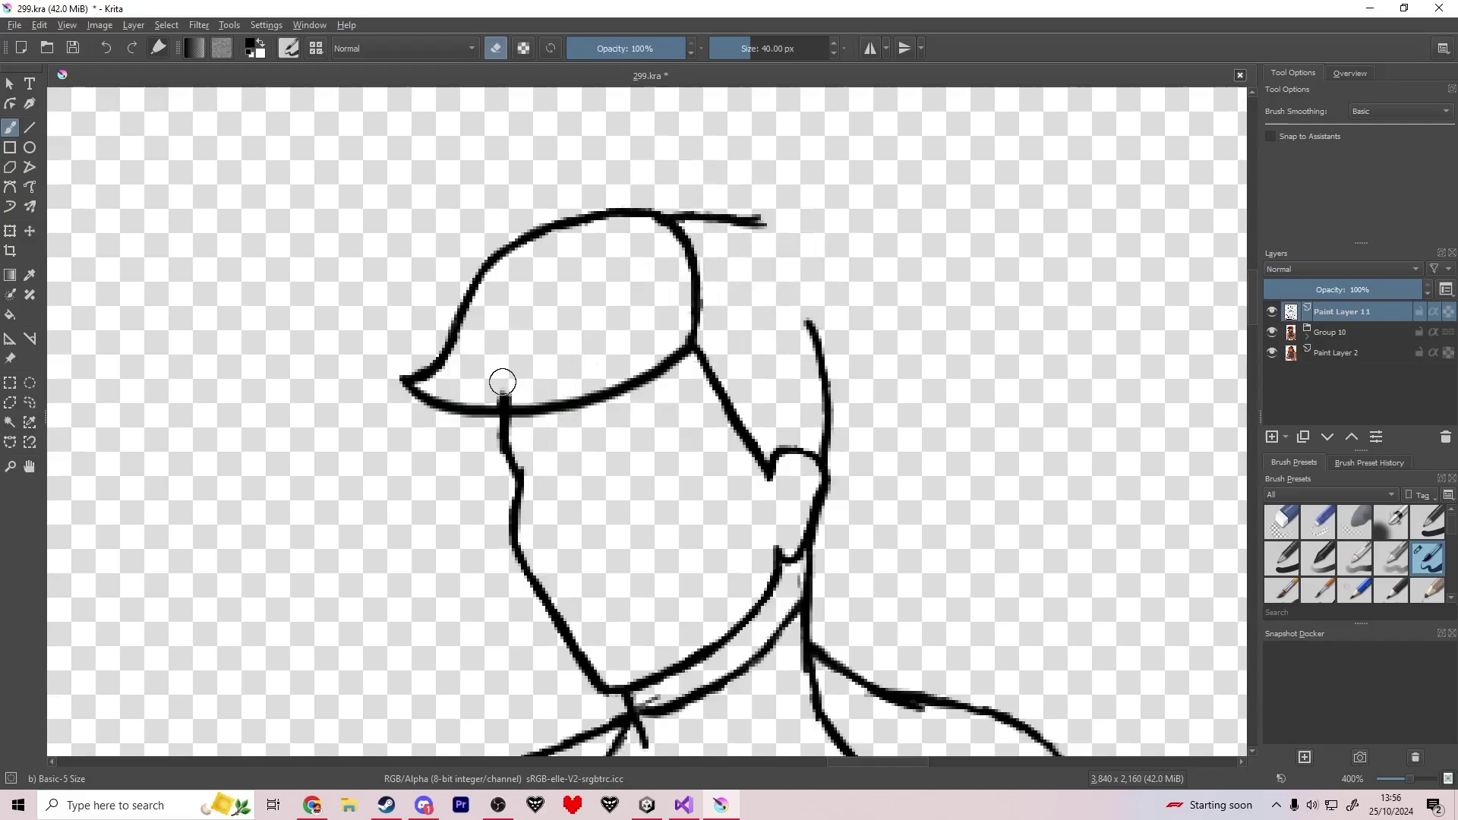
Erase the old back-of-head line and draw the wavy outer hair outline from the crown down to the right shoulder.
left_click_drag(809, 323, 846, 433)
key("e")
mouse_move(759, 221)
left_mouse_down()
mouse_move(798, 244)
mouse_move(834, 316)
left_mouse_up()
left_click_drag(882, 439, 899, 490)
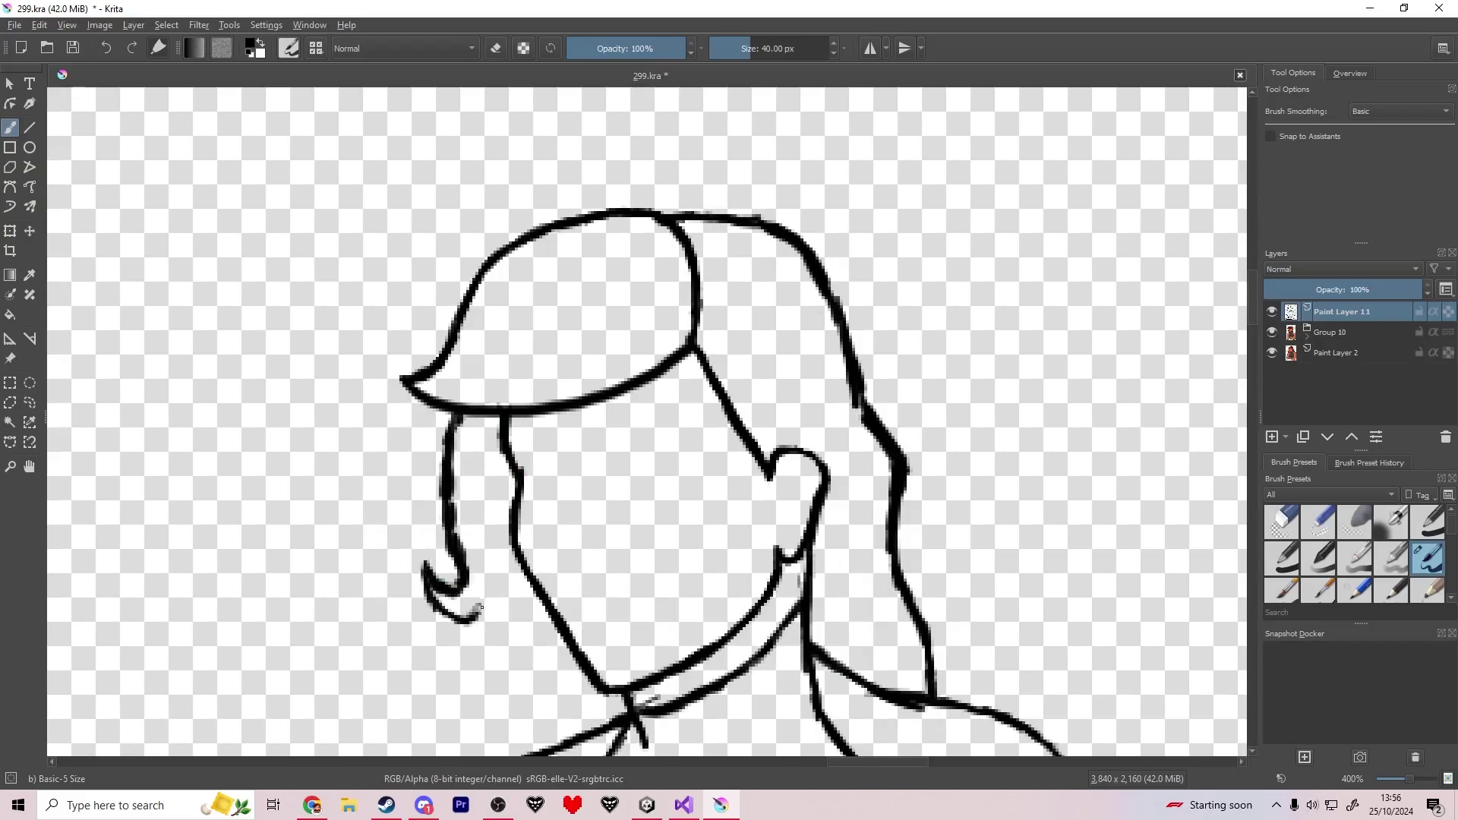
Draw the wavy lock of hair hanging from the fringe along the left side of the face.
left_click_drag(474, 643, 490, 681)
left_click_drag(480, 740, 480, 751)
left_click_drag(579, 571, 586, 410)
scroll(563, 484, "up", 1)
left_click_drag(460, 594, 467, 656)
mouse_move(737, 415)
left_mouse_down()
mouse_move(674, 706)
mouse_move(651, 656)
left_mouse_up()
Draw the nose as a curved line from the brow down to a small hooked tip and refine the tip.
scroll(650, 656, "up", 1)
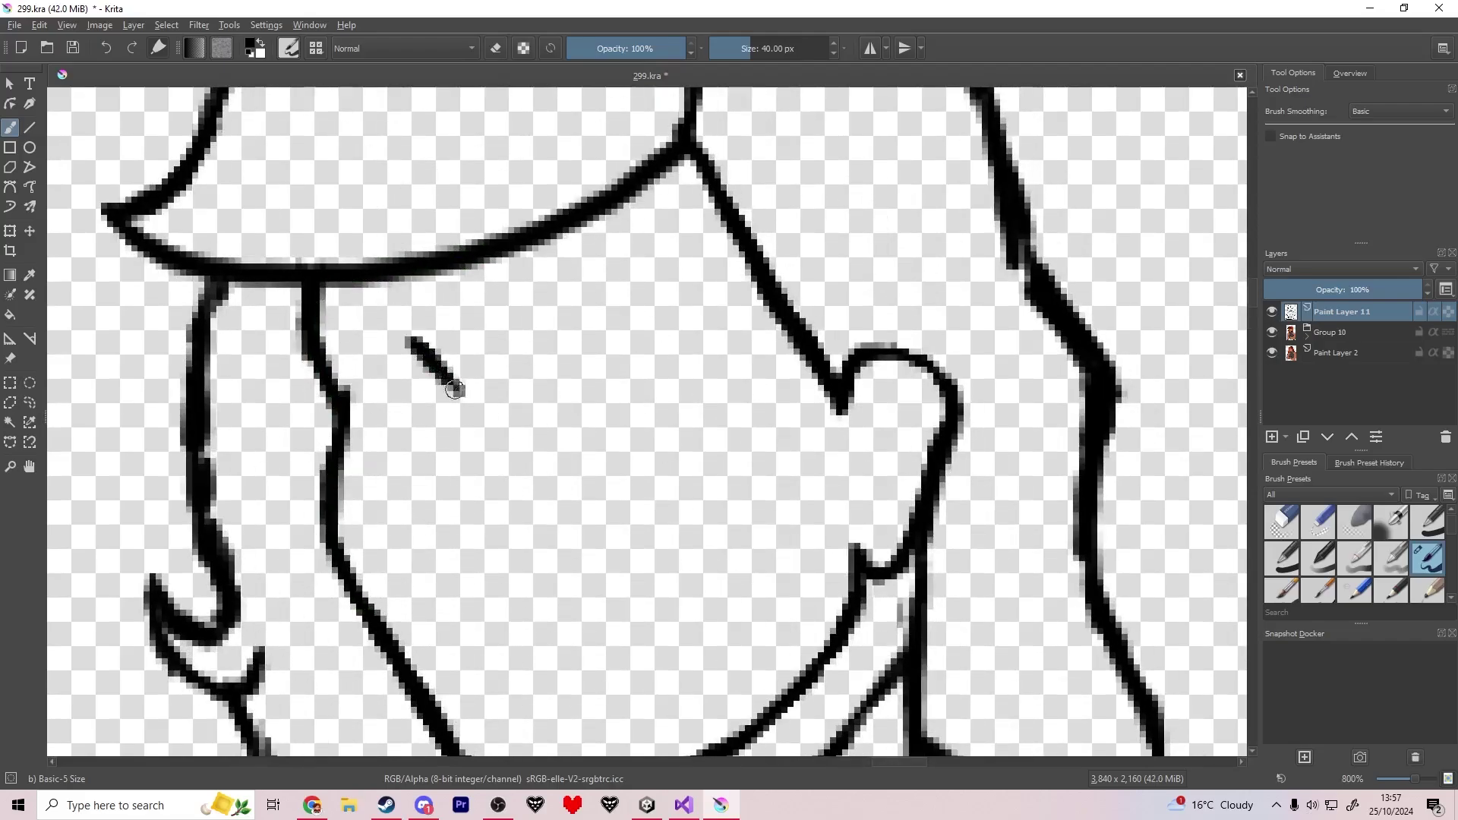
mouse_move(454, 389)
left_mouse_down()
mouse_move(479, 427)
mouse_move(514, 600)
left_mouse_up()
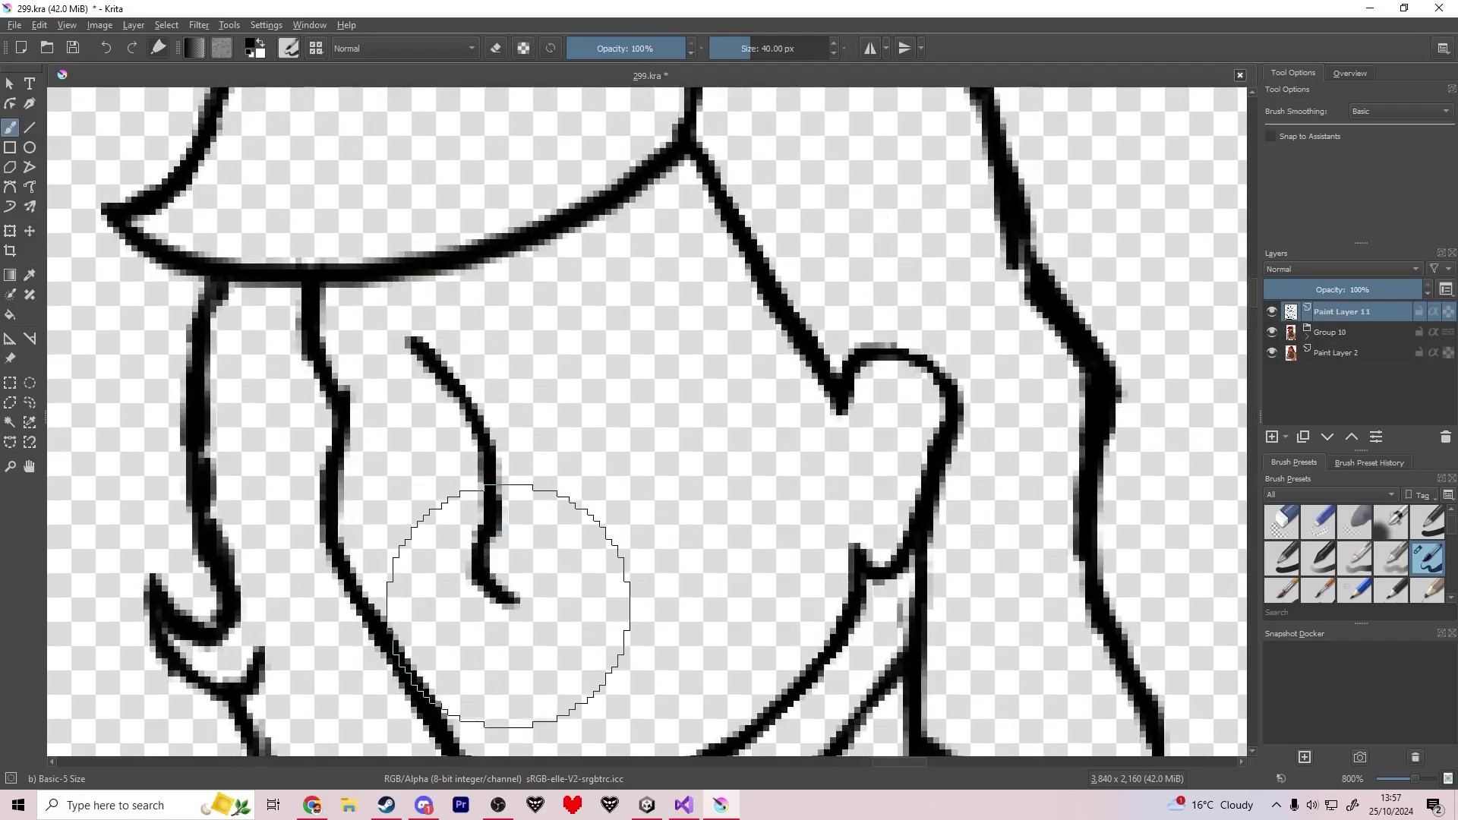
key("e")
left_click_drag(486, 545, 483, 566)
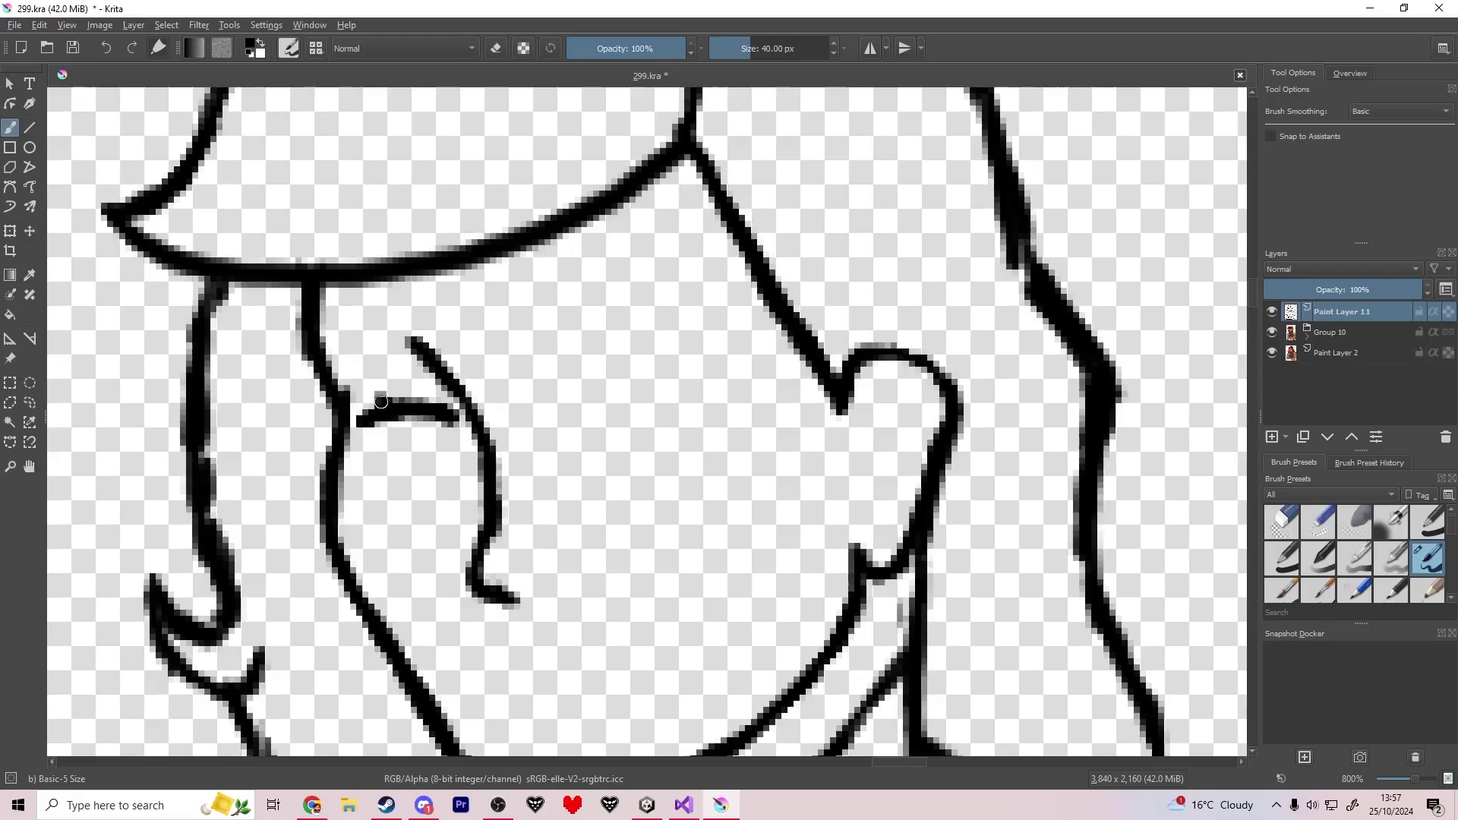
Remove the trial eyelid stroke and move the freehand-selected nose line slightly away from the left face outline, clearing the selection.
mouse_move(380, 456)
left_mouse_down()
mouse_move(418, 448)
mouse_move(380, 408)
mouse_move(432, 424)
left_mouse_up()
key("e")
left_click(31, 402)
mouse_move(484, 339)
left_mouse_down()
mouse_move(374, 337)
mouse_move(558, 368)
left_mouse_up()
key("ctrl+t")
left_click_drag(548, 427, 561, 427)
key("Return")
left_click(10, 383)
left_click(422, 421)
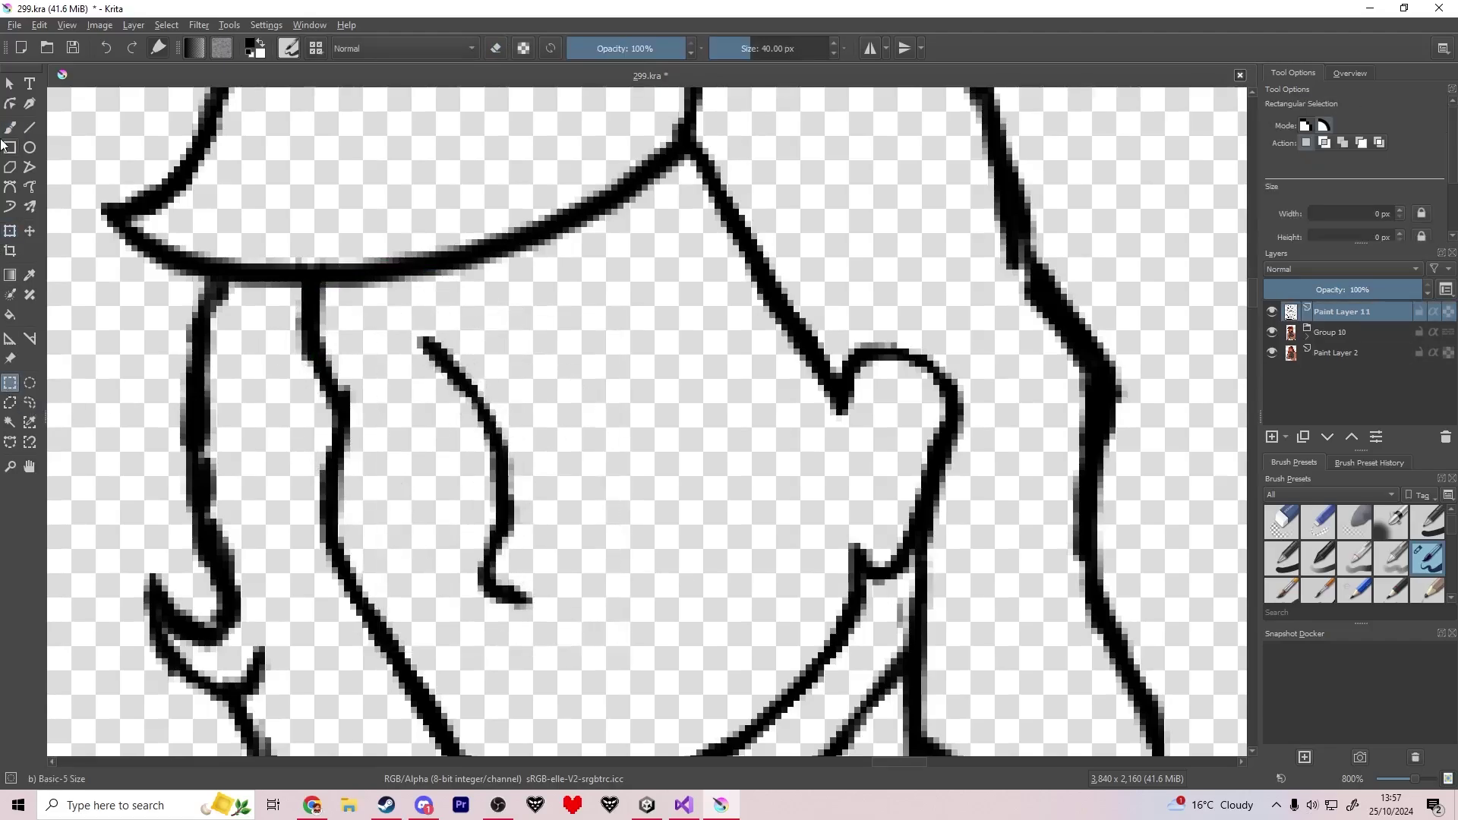
Draw the left eye with a thick upper lid, side lash, short lower lid and round iris, saving the file along the way.
key("b")
left_click_drag(442, 419, 458, 380)
key("ctrl+s")
mouse_move(392, 431)
left_mouse_down()
mouse_move(395, 373)
mouse_move(490, 395)
mouse_move(437, 444)
mouse_move(466, 441)
mouse_move(424, 426)
left_mouse_up()
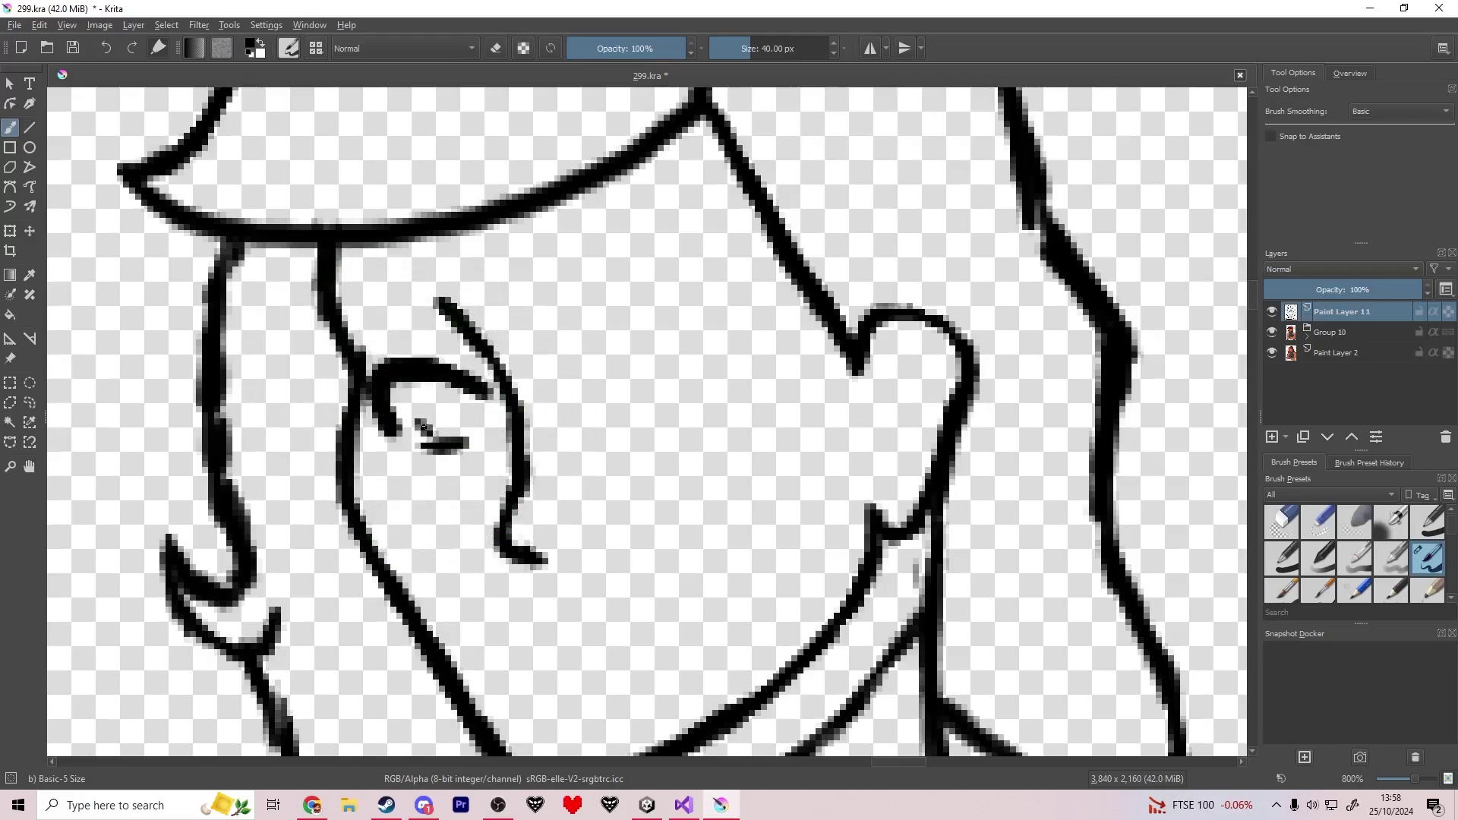
key("e")
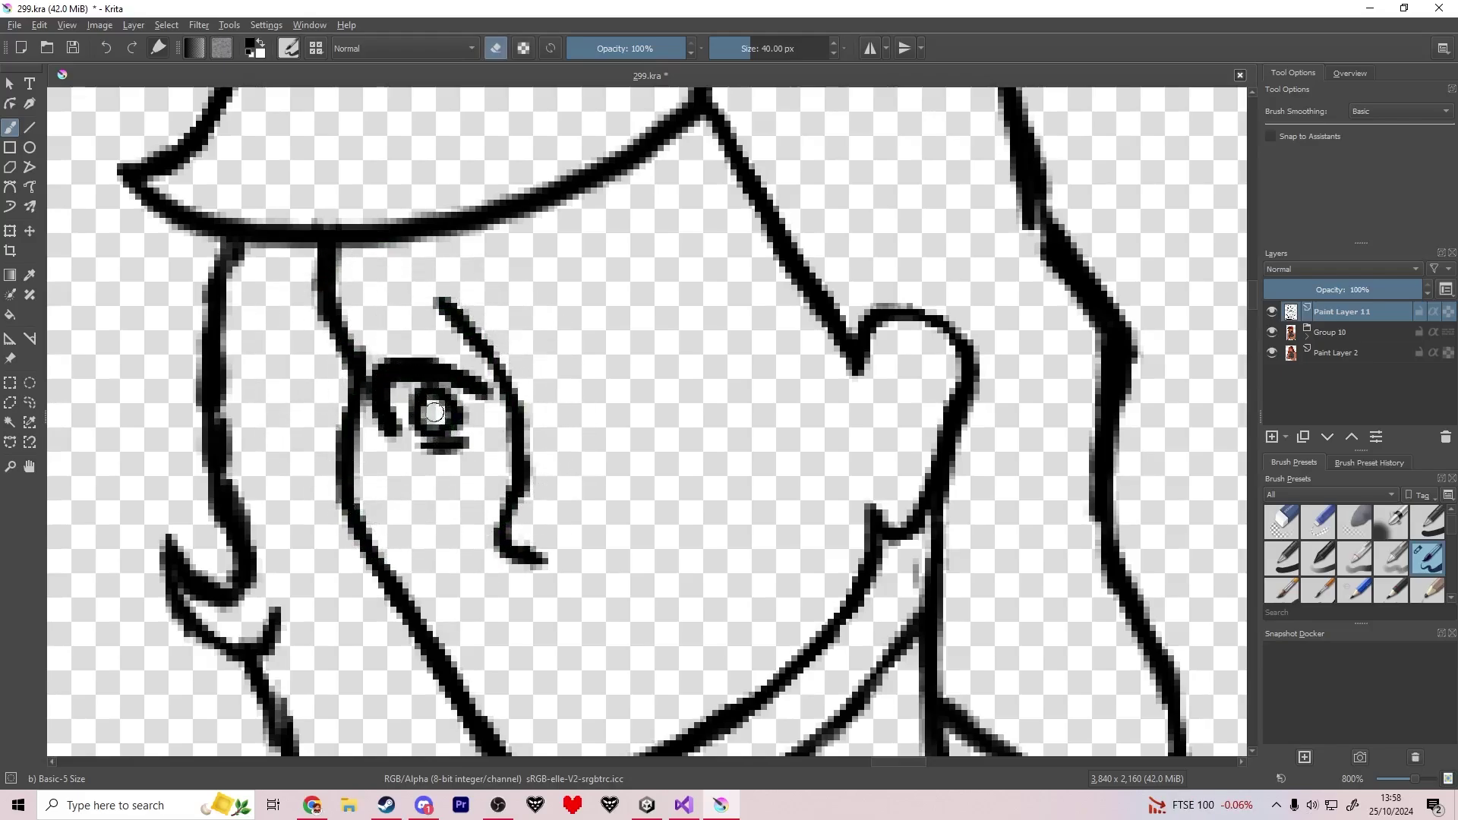
Draw the right eye's thick upper lid with an outer corner stroke and lash points, and add matching lashes to the left eye.
key("e")
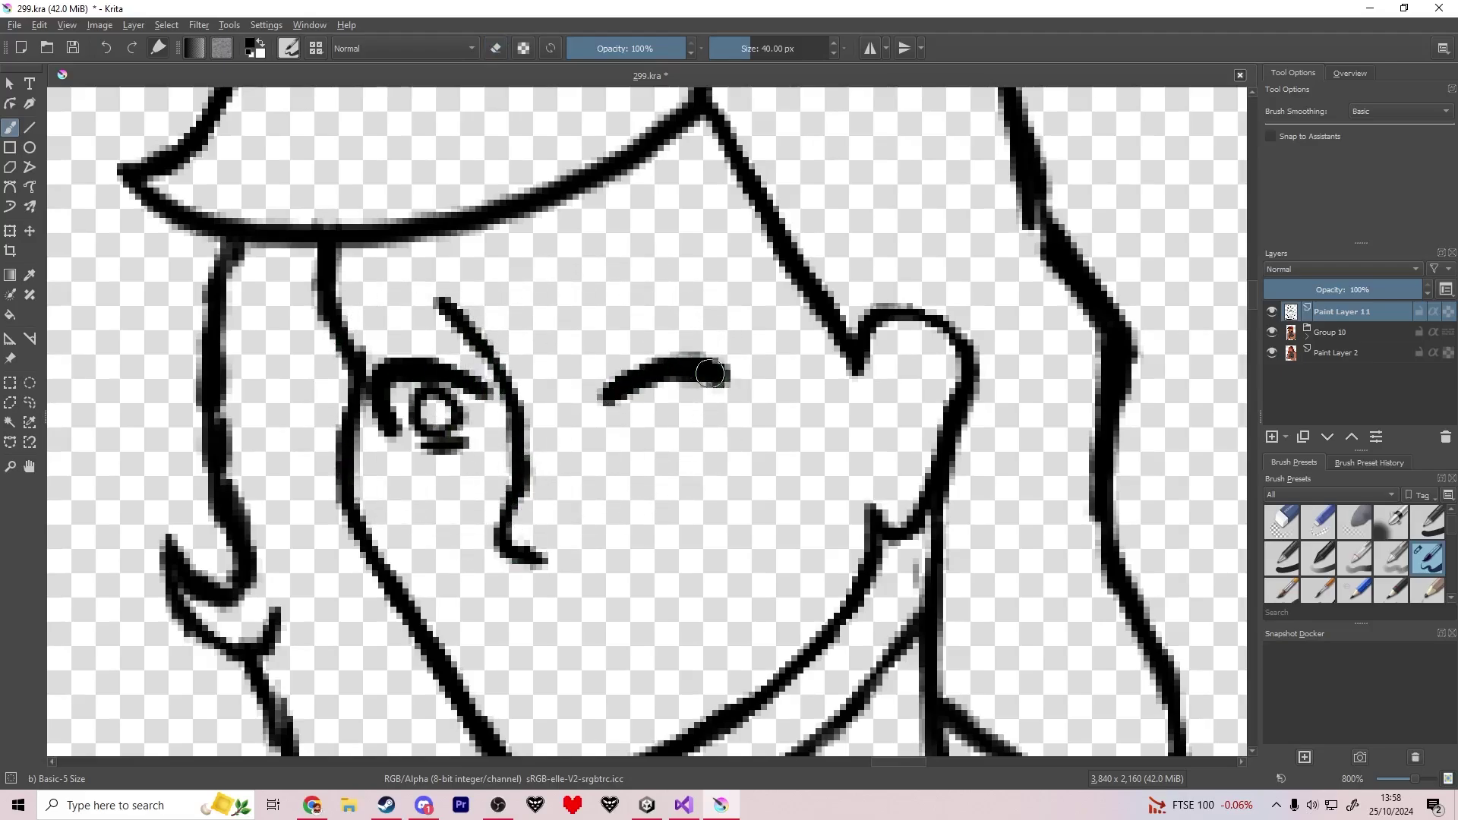
key("e")
mouse_move(745, 397)
left_mouse_down()
mouse_move(747, 410)
mouse_move(760, 402)
left_mouse_up()
left_click_drag(713, 346, 714, 340)
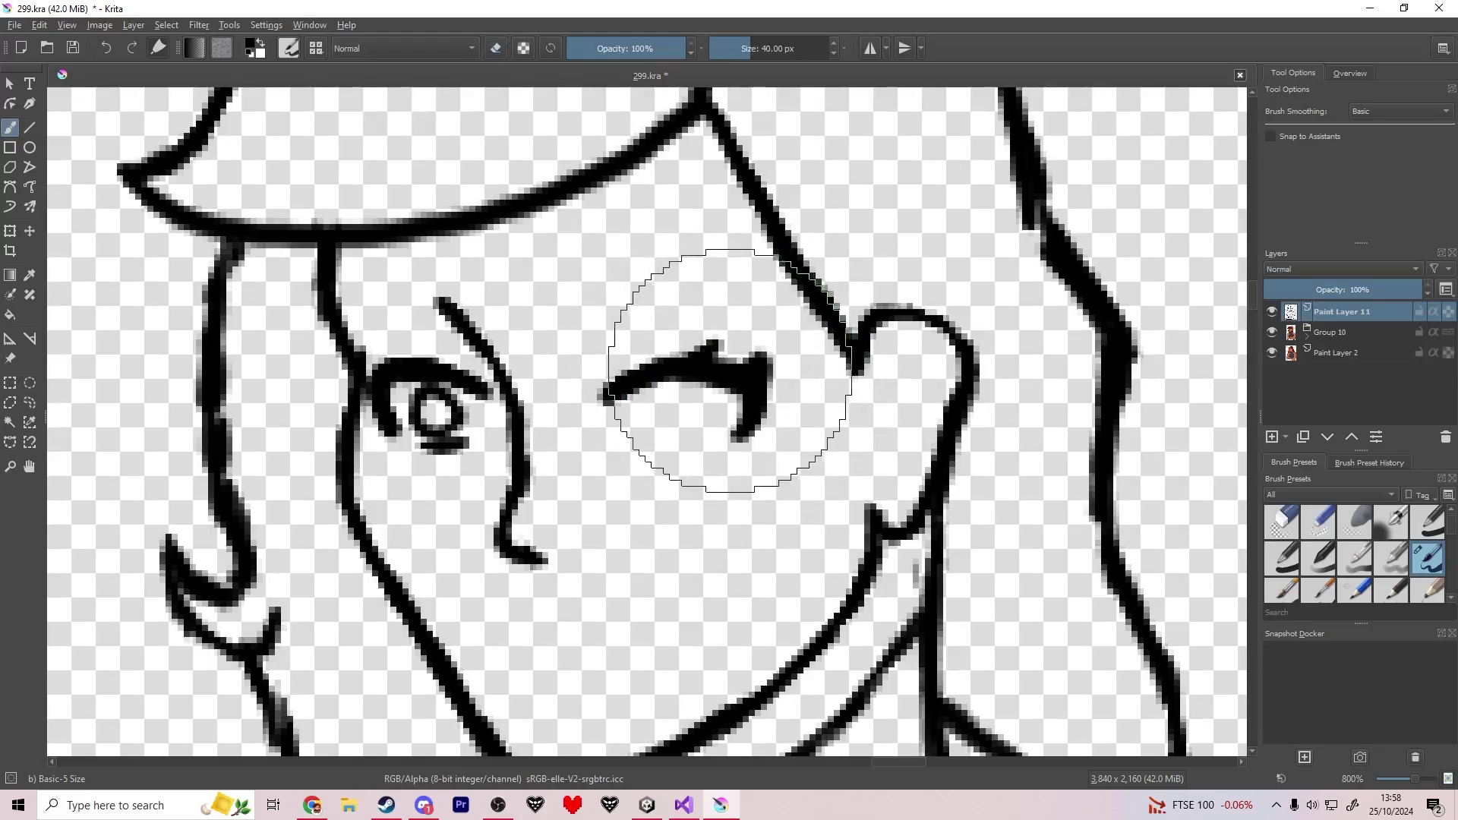
left_click_drag(411, 356, 410, 352)
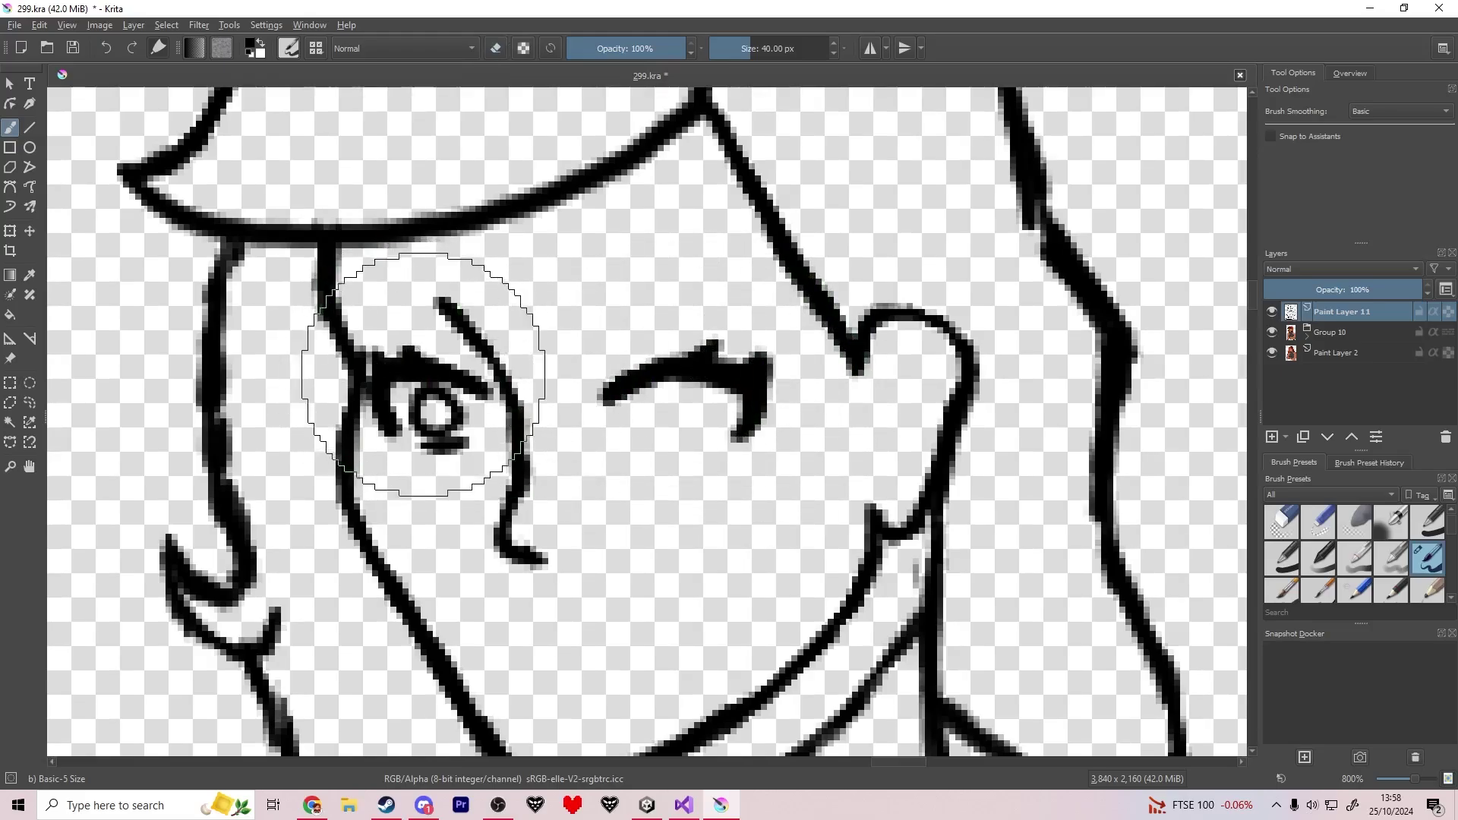
Draw the right eye's short lower lid and round iris, cleaning out the iris centre.
key("e")
key("e")
left_click_drag(644, 441, 653, 445)
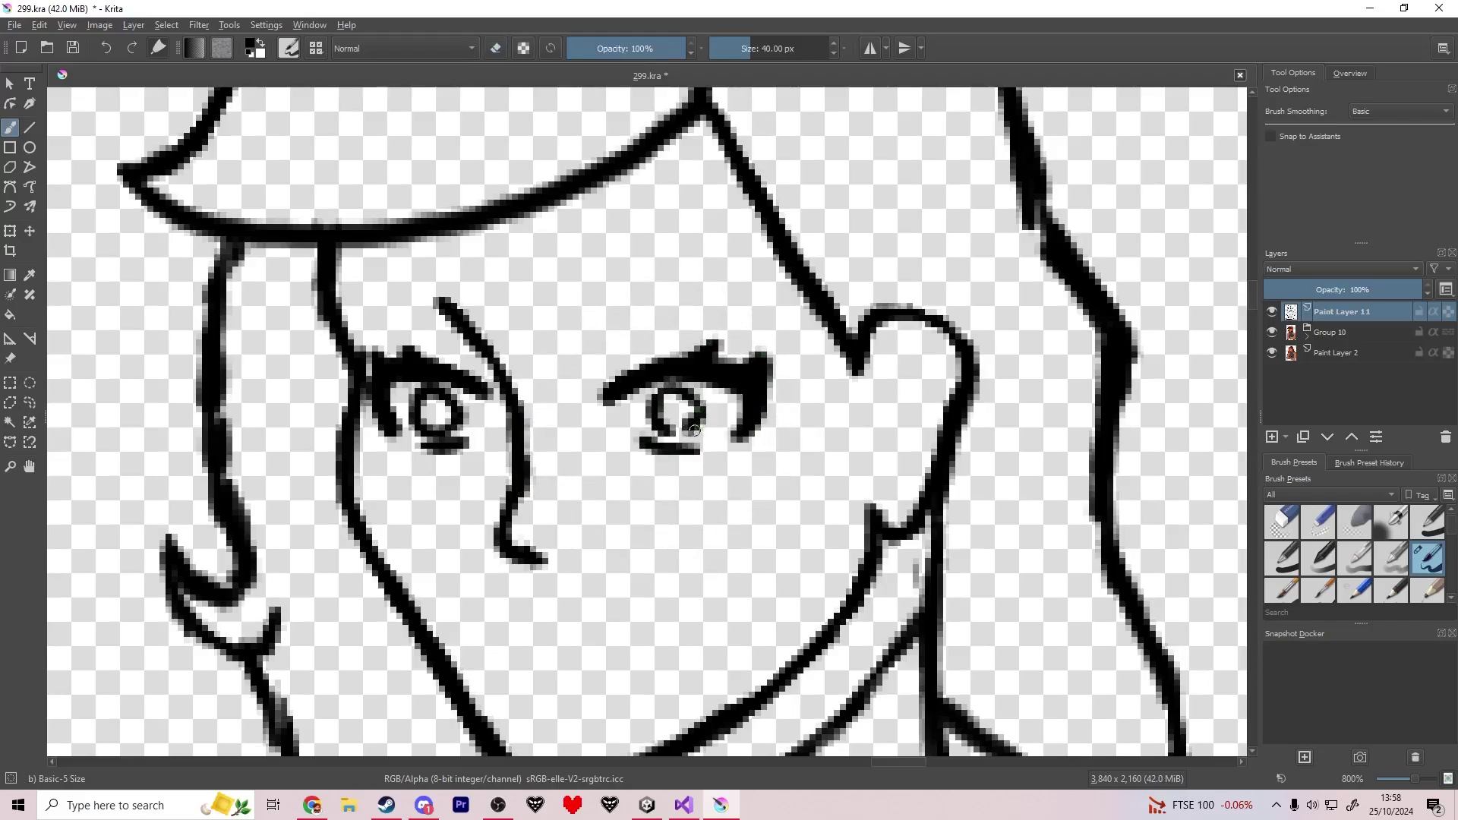
left_click_drag(695, 431, 665, 433)
key("e")
Draw a short crease above the inner part of each upper lid and a curved eyebrow over each eye.
mouse_move(680, 420)
left_mouse_down()
mouse_move(683, 399)
mouse_move(656, 414)
mouse_move(662, 390)
mouse_move(653, 421)
mouse_move(611, 368)
mouse_move(654, 345)
left_mouse_up()
key("e")
left_click_drag(459, 356, 484, 372)
mouse_move(584, 304)
left_mouse_down()
mouse_move(714, 258)
mouse_move(764, 269)
left_mouse_up()
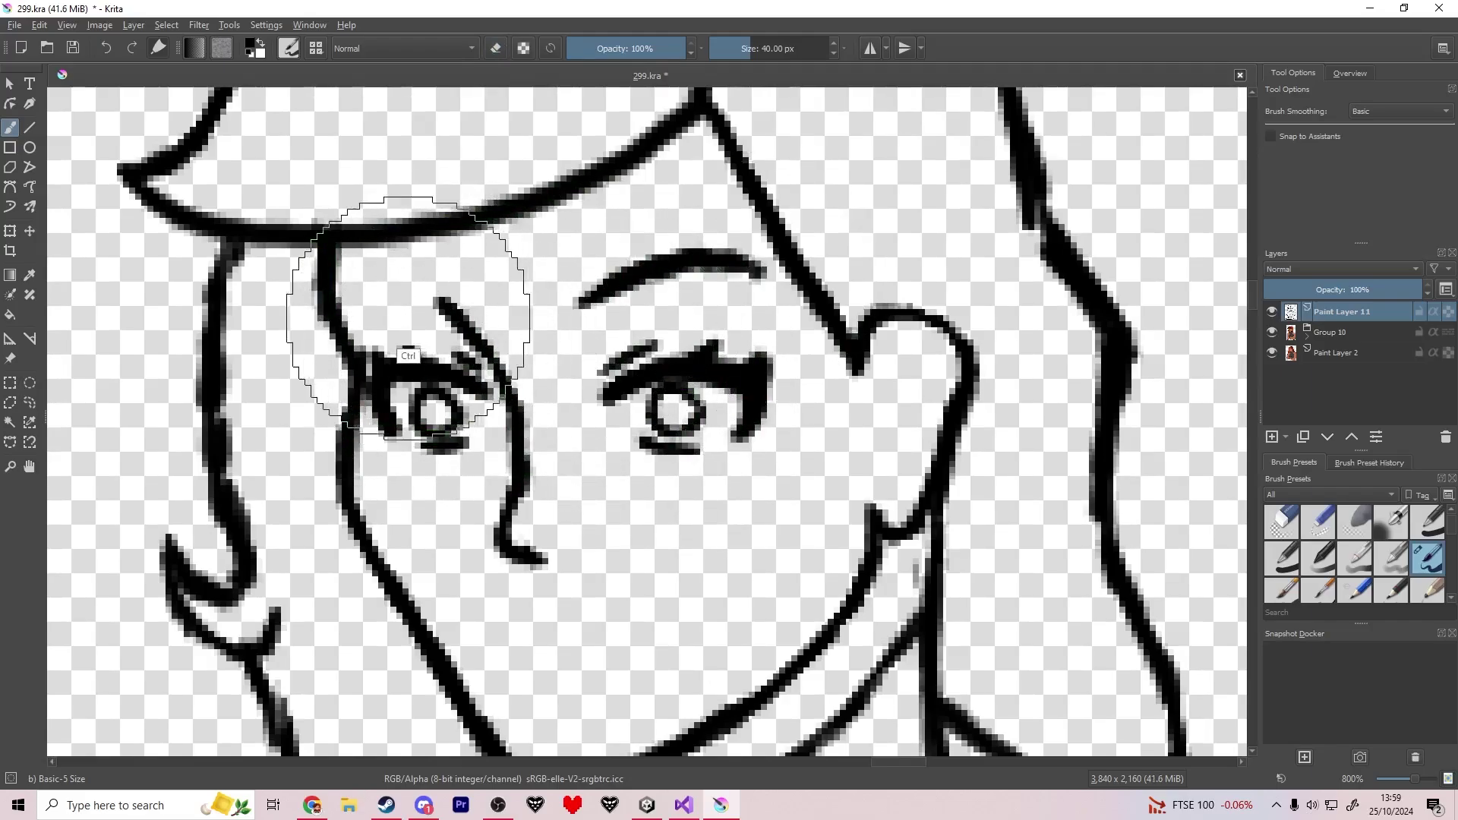
left_click_drag(362, 315, 377, 316)
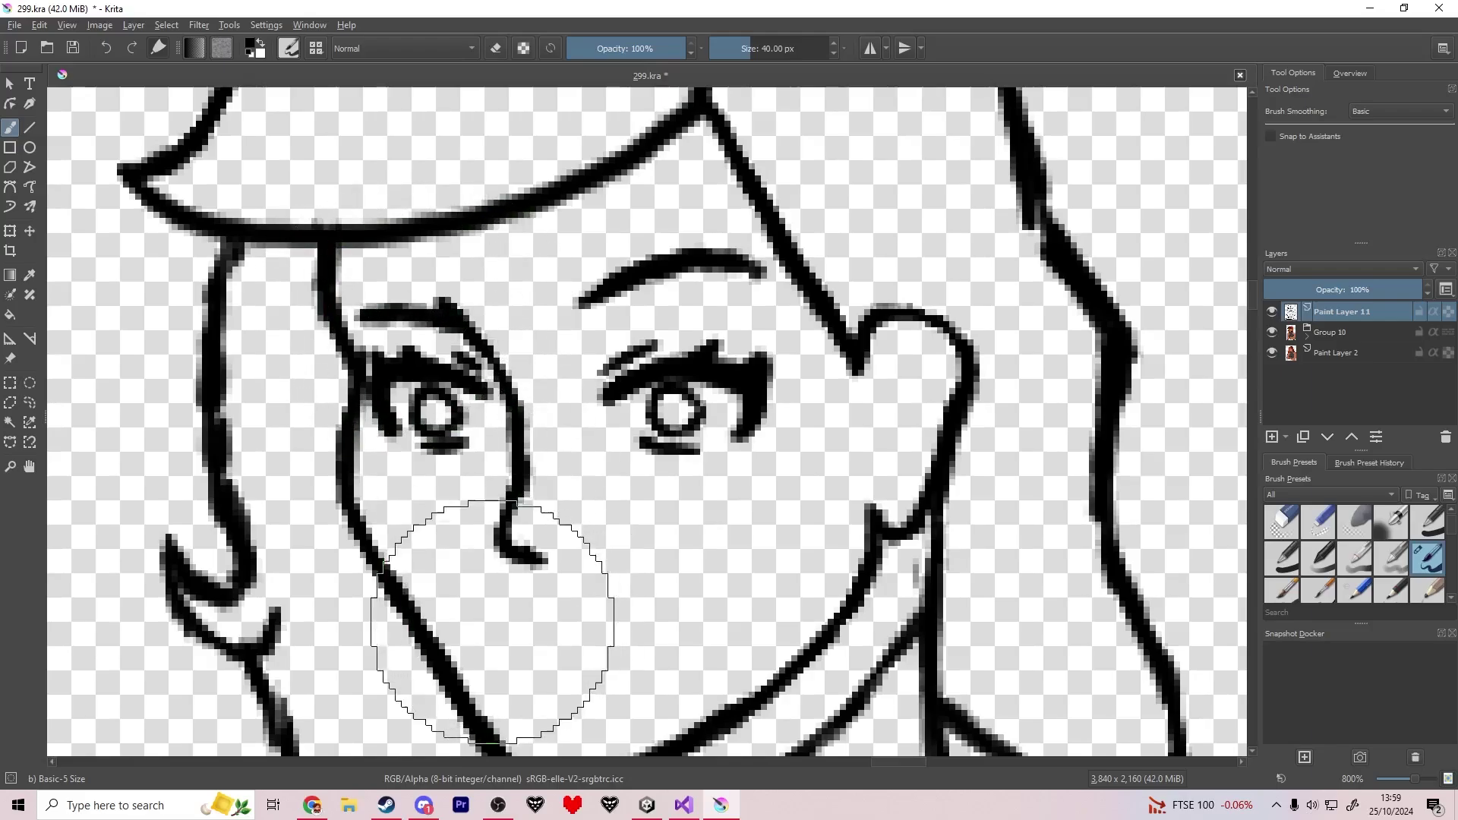
Draw a slightly smiling mouth with short accent strokes above and below the lip line, and save the file.
left_click_drag(503, 671, 559, 671)
key("ctrl+z")
mouse_move(477, 652)
left_mouse_down()
mouse_move(535, 665)
mouse_move(638, 641)
left_mouse_up()
left_click_drag(522, 634, 562, 635)
left_click_drag(521, 688, 558, 689)
key("ctrl+s")
Erase the straight neck line below the ear, redraw it slanting from the earlobe to the shoulder, and save the file.
scroll(532, 668, "down", 5)
left_click_drag(593, 640, 772, 391)
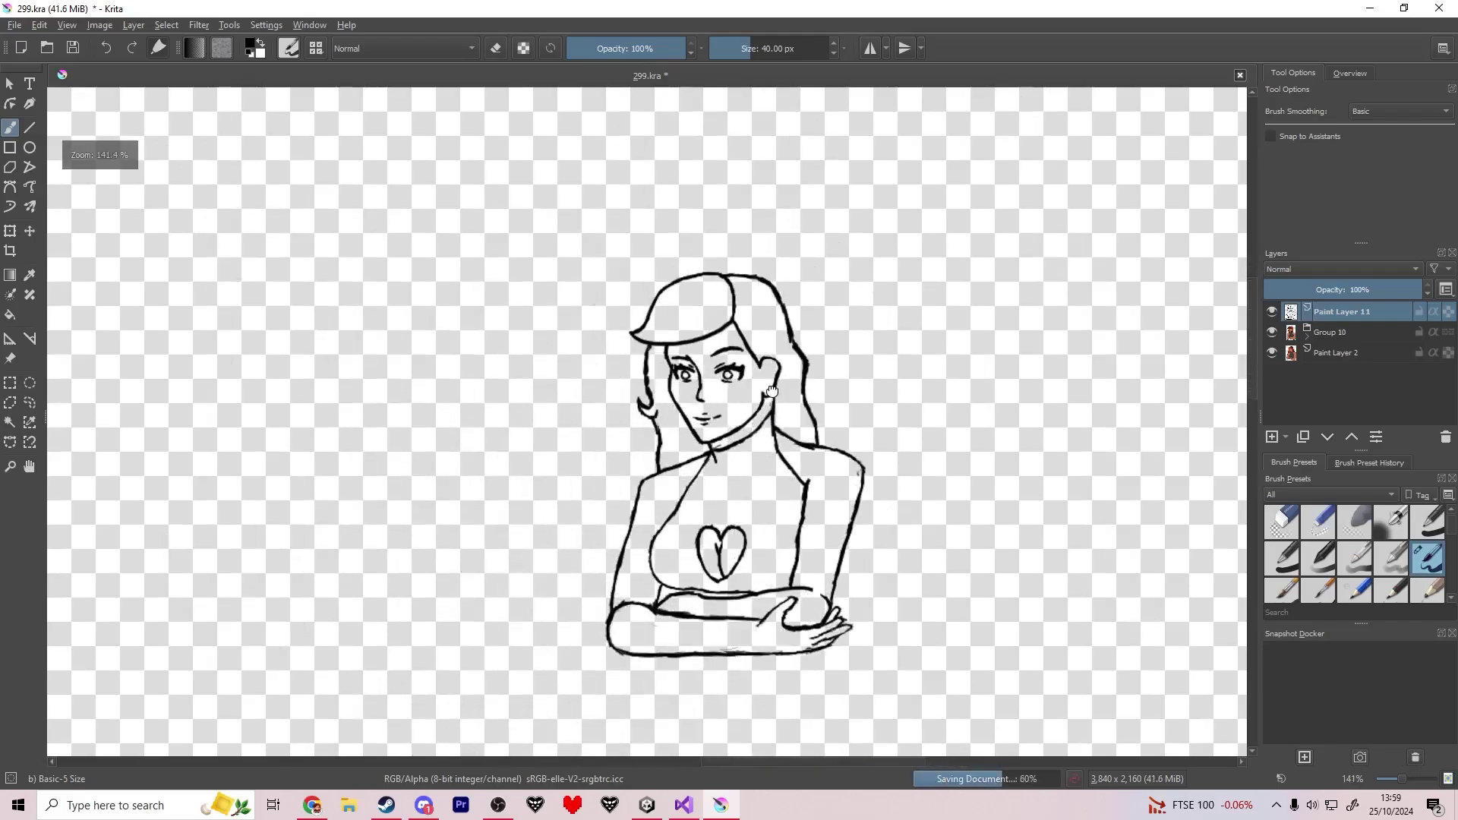
scroll(772, 391, "up", 3)
scroll(672, 342, "down", 3)
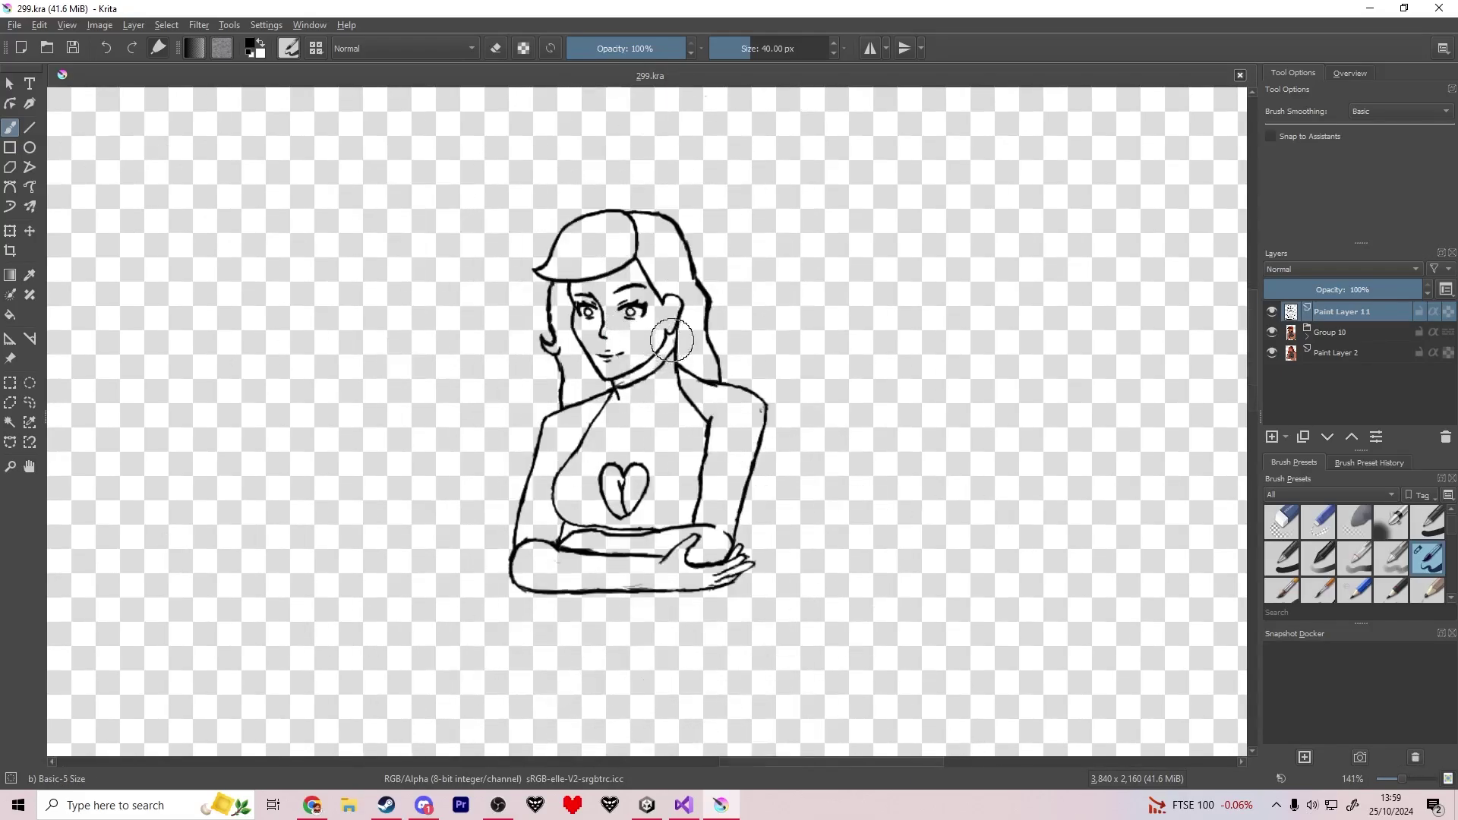
scroll(672, 341, "up", 4)
key("e")
left_click_drag(693, 279, 682, 395)
key("e")
left_click_drag(688, 429, 674, 410)
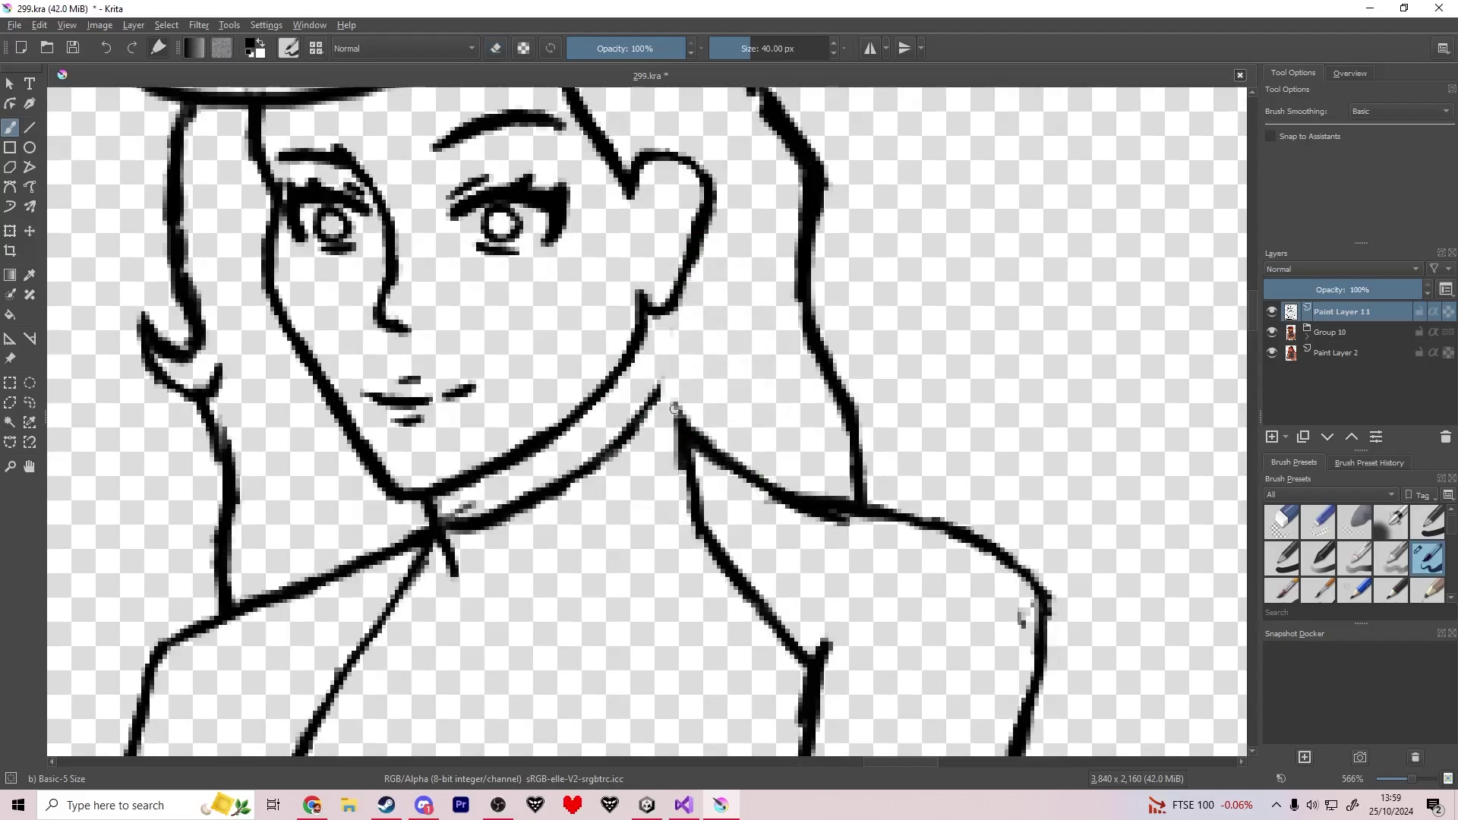
key("ctrl+z")
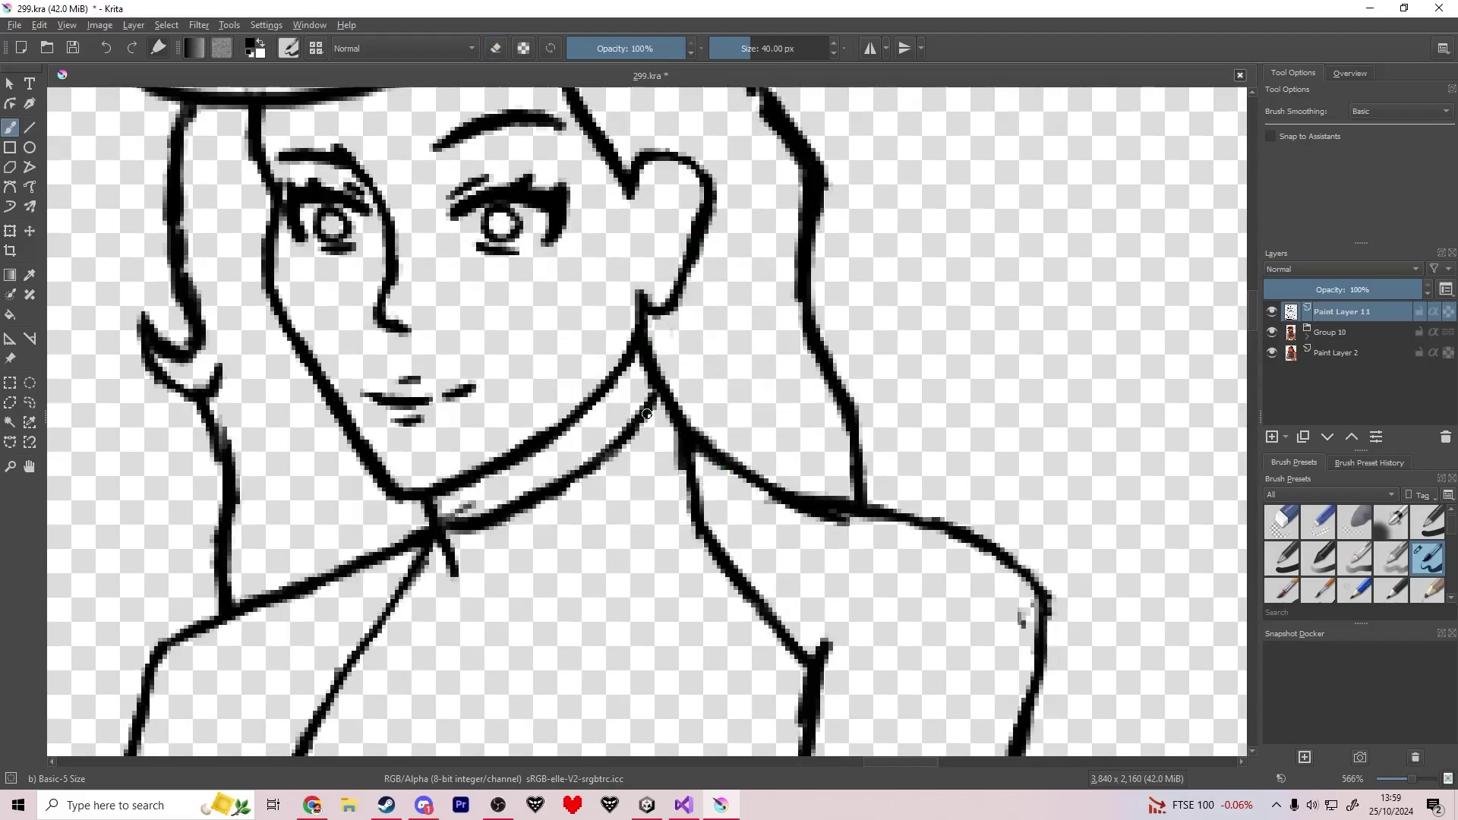
scroll(721, 429, "down", 6)
key("ctrl+s")
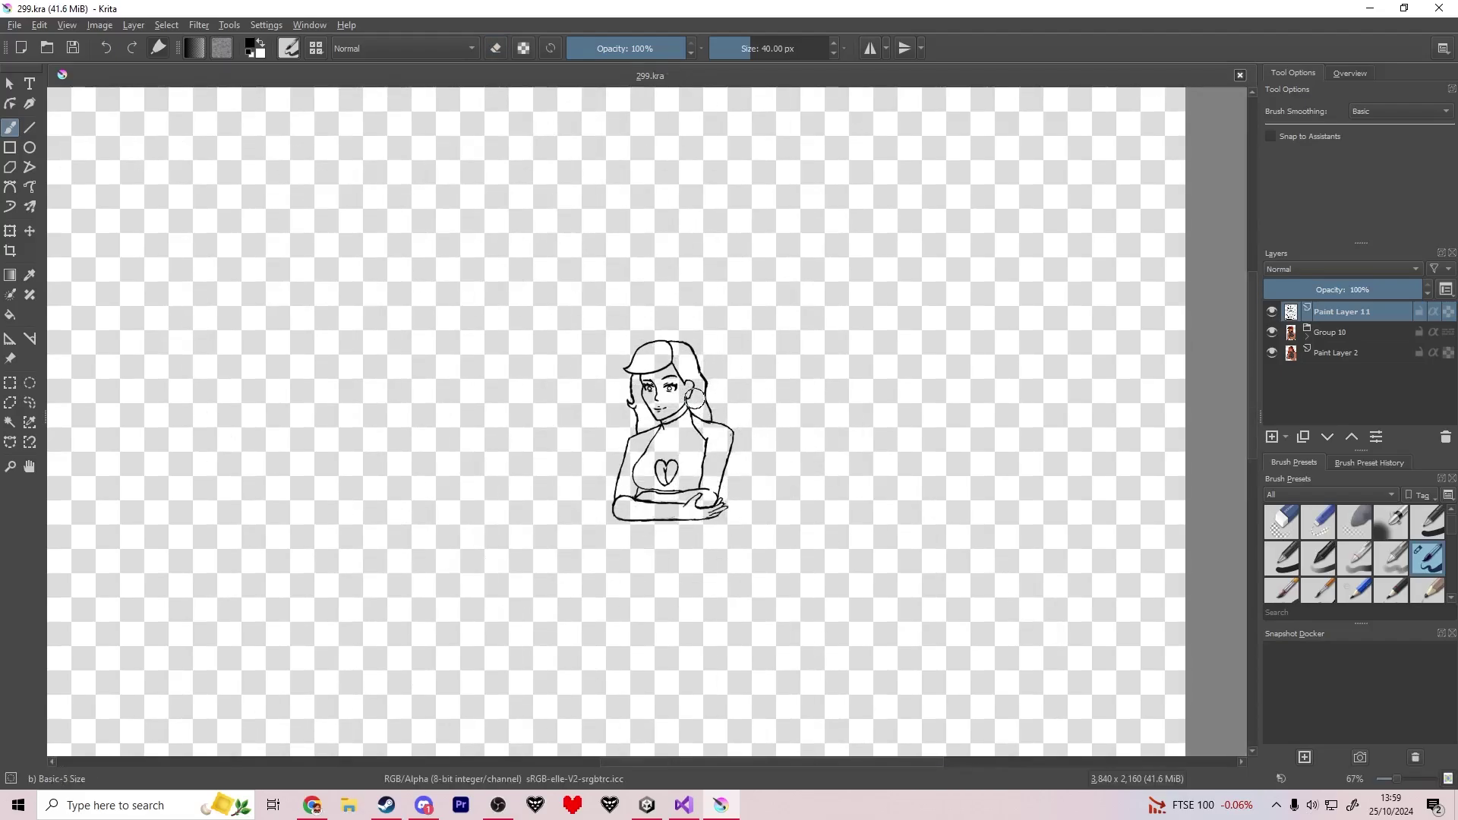
Erase the fringe line between the hanging lock and the face, and draw an inner hair line on each side of the neck.
scroll(668, 334, "up", 6)
key("e")
left_click_drag(643, 360, 631, 367)
key("e")
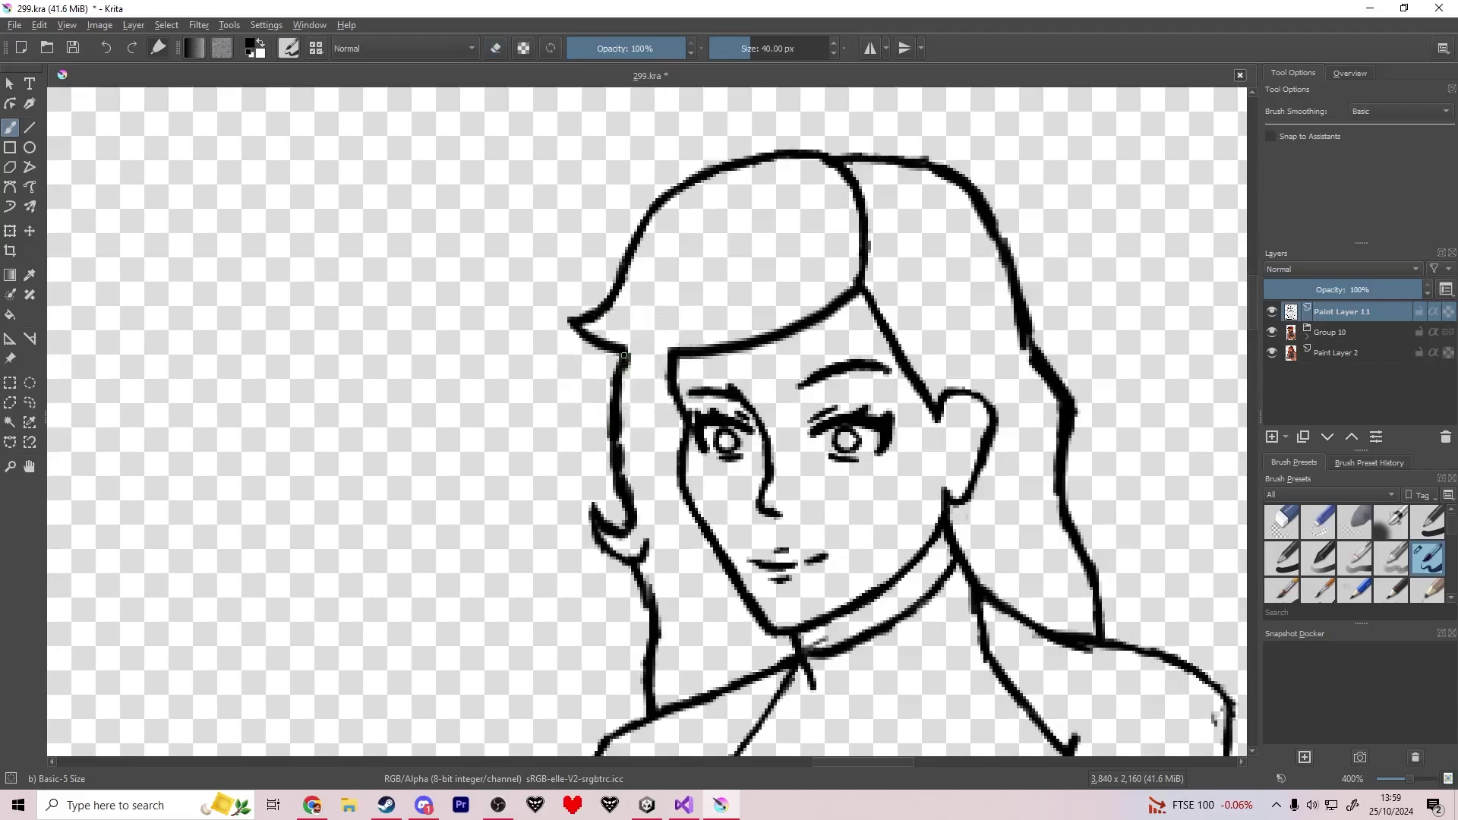
key("ctrl+z")
key("e")
key("e")
left_click_drag(997, 583, 1001, 601)
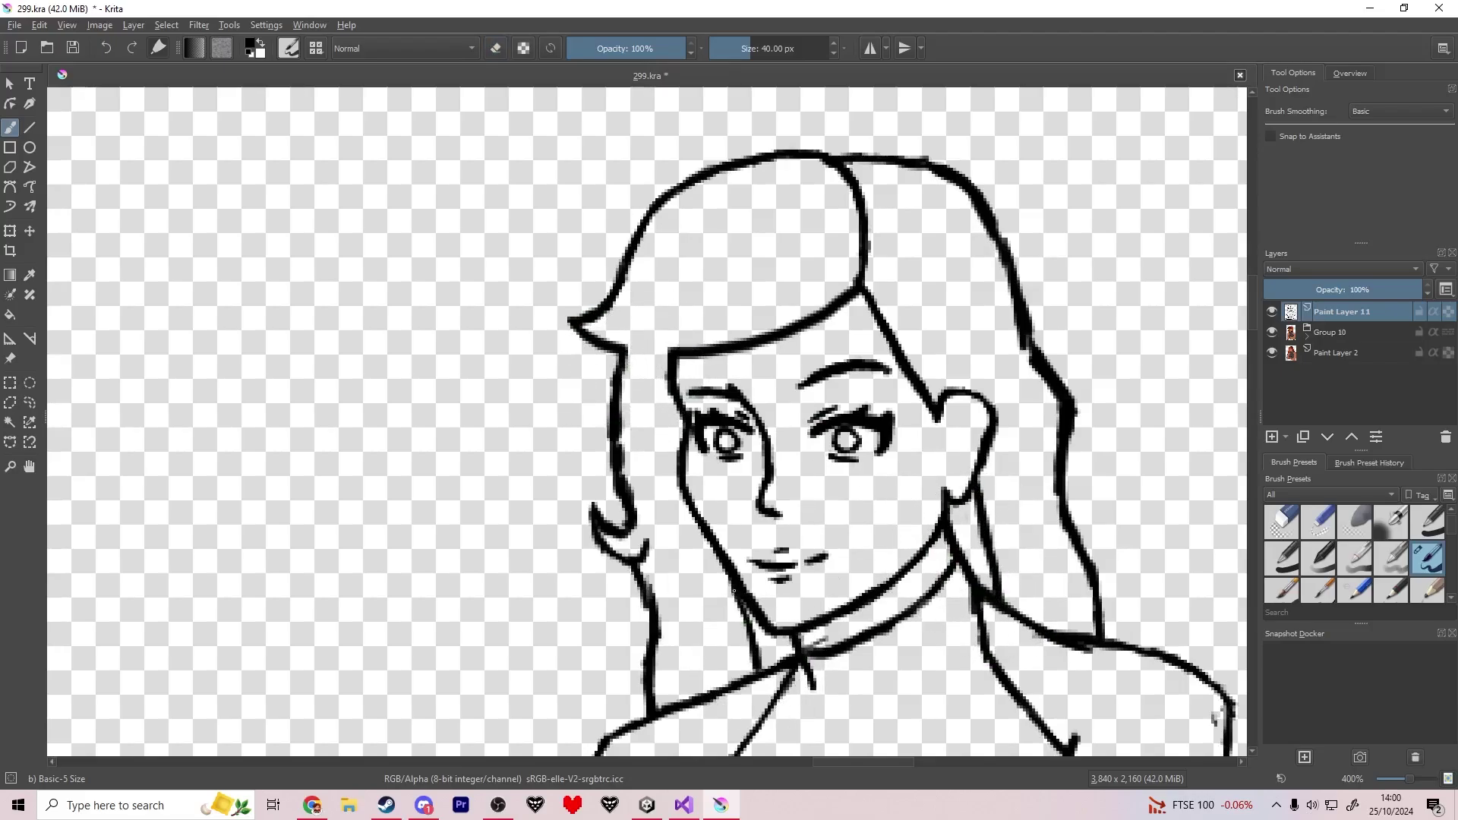
key("ctrl+z")
Move the line art beside the lower coloured figure with the Transform tool.
scroll(749, 577, "down", 8)
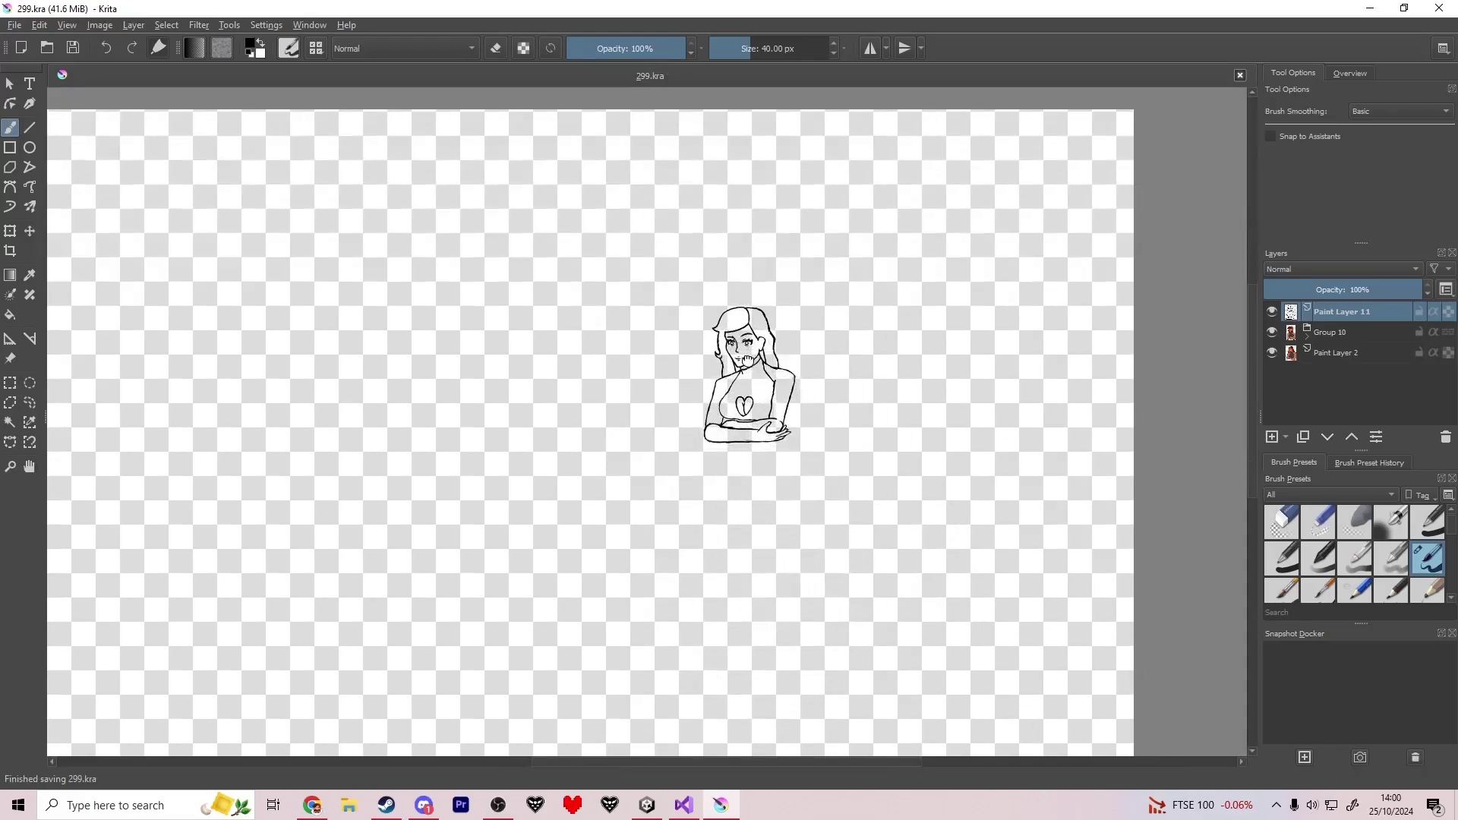
key("ctrl+t")
mouse_move(748, 372)
left_mouse_down()
mouse_move(426, 380)
mouse_move(428, 564)
left_mouse_up()
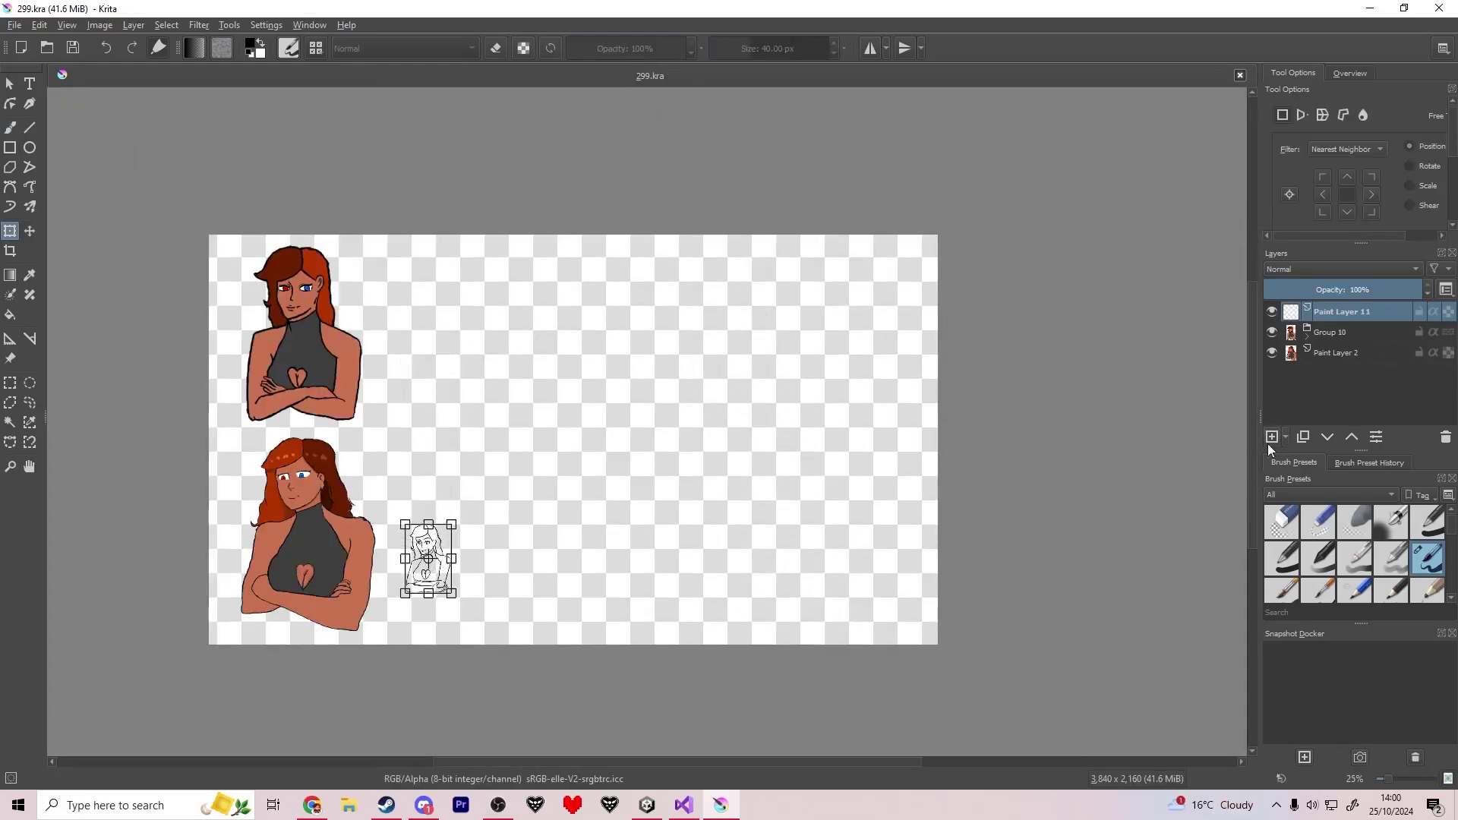
Add a new paint layer beneath the line art and sample the brown skin tone from the lower coloured figure.
left_click(1272, 437)
scroll(1230, 342, "down", 1)
key("x")
scroll(689, 481, "up", 6)
left_click(748, 438, "ctrl")
key("b")
left_click(747, 438, "ctrl")
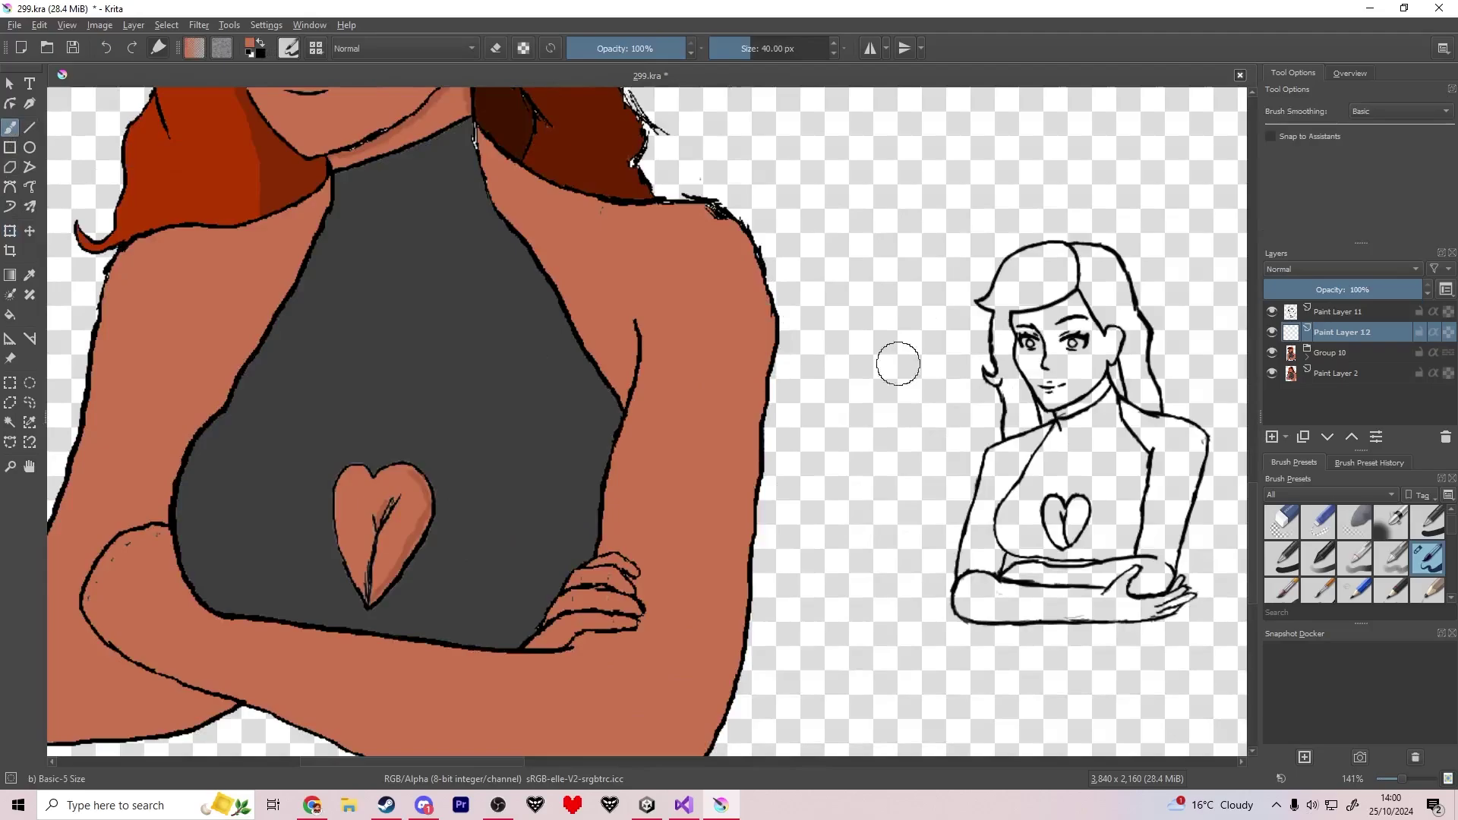
Paint the small figure's left shoulder and upper arm with the sampled skin tone, up to the edge of the top.
left_click_drag(1065, 526, 525, 460)
scroll(525, 460, "up", 3)
mouse_move(258, 565)
left_mouse_down()
mouse_move(319, 251)
mouse_move(453, 183)
mouse_move(358, 340)
left_mouse_up()
key("e")
key("e")
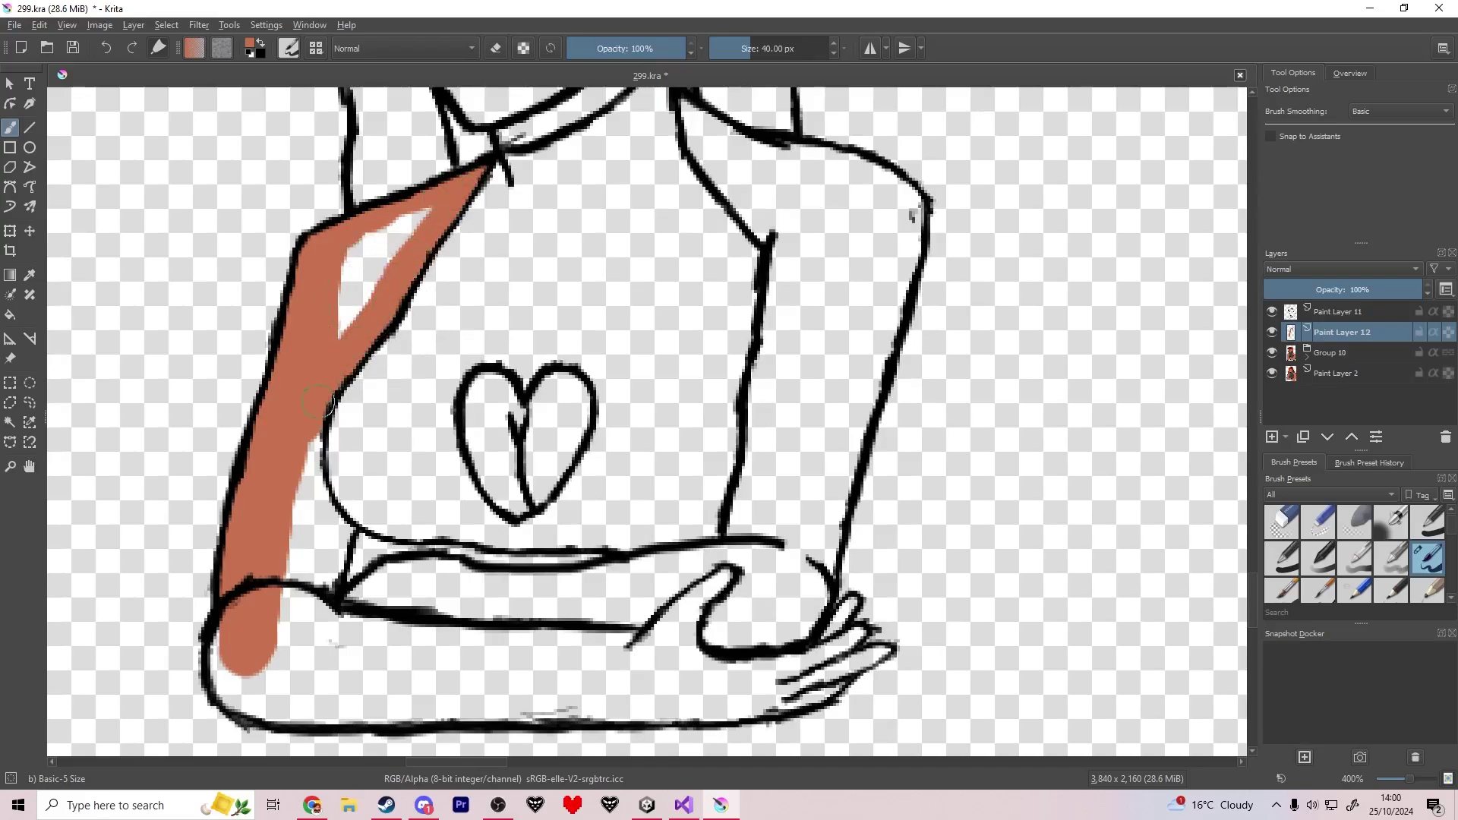
left_click_drag(319, 402, 427, 211)
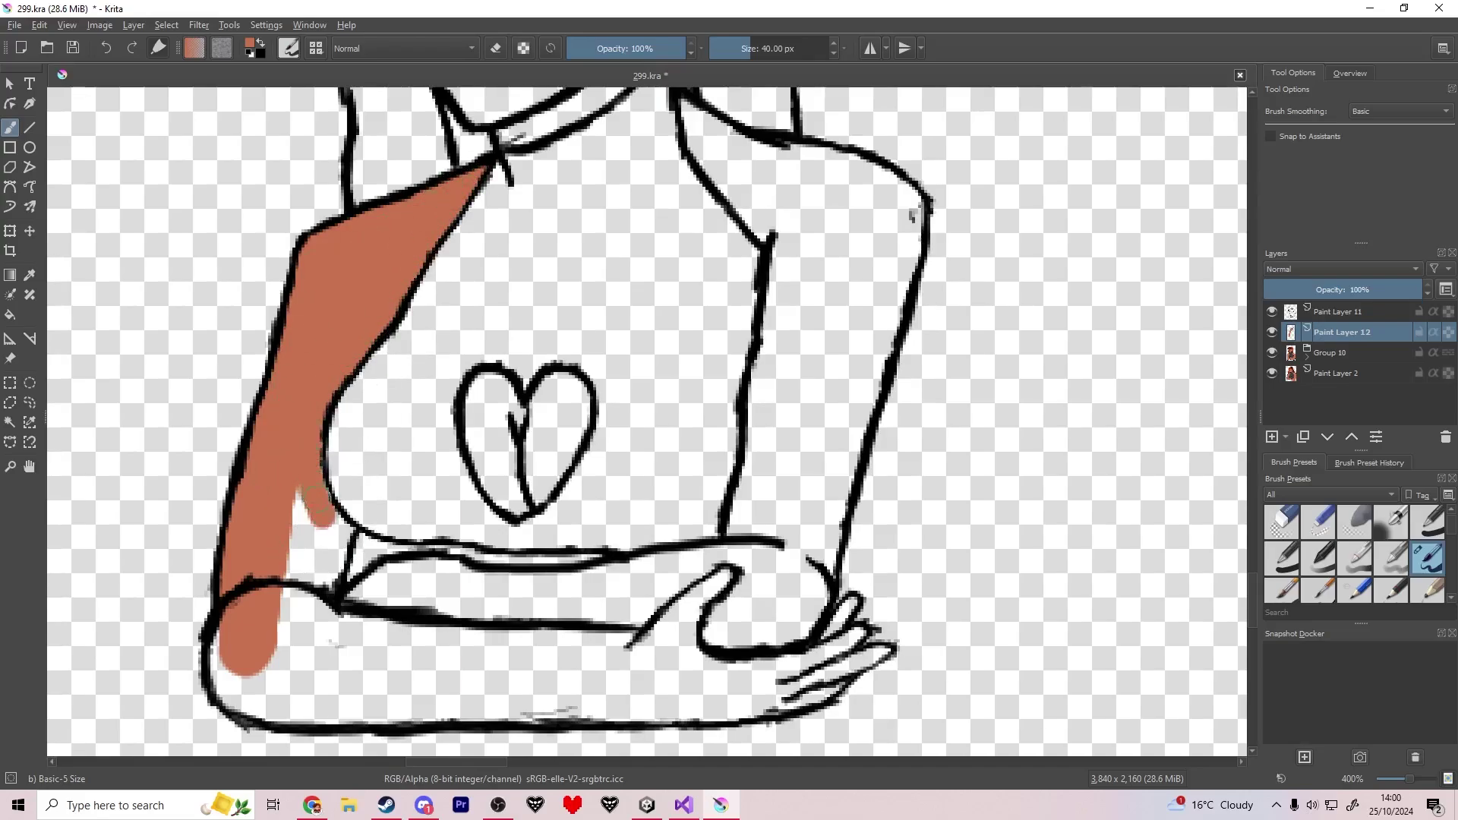
left_click_drag(307, 500, 323, 558)
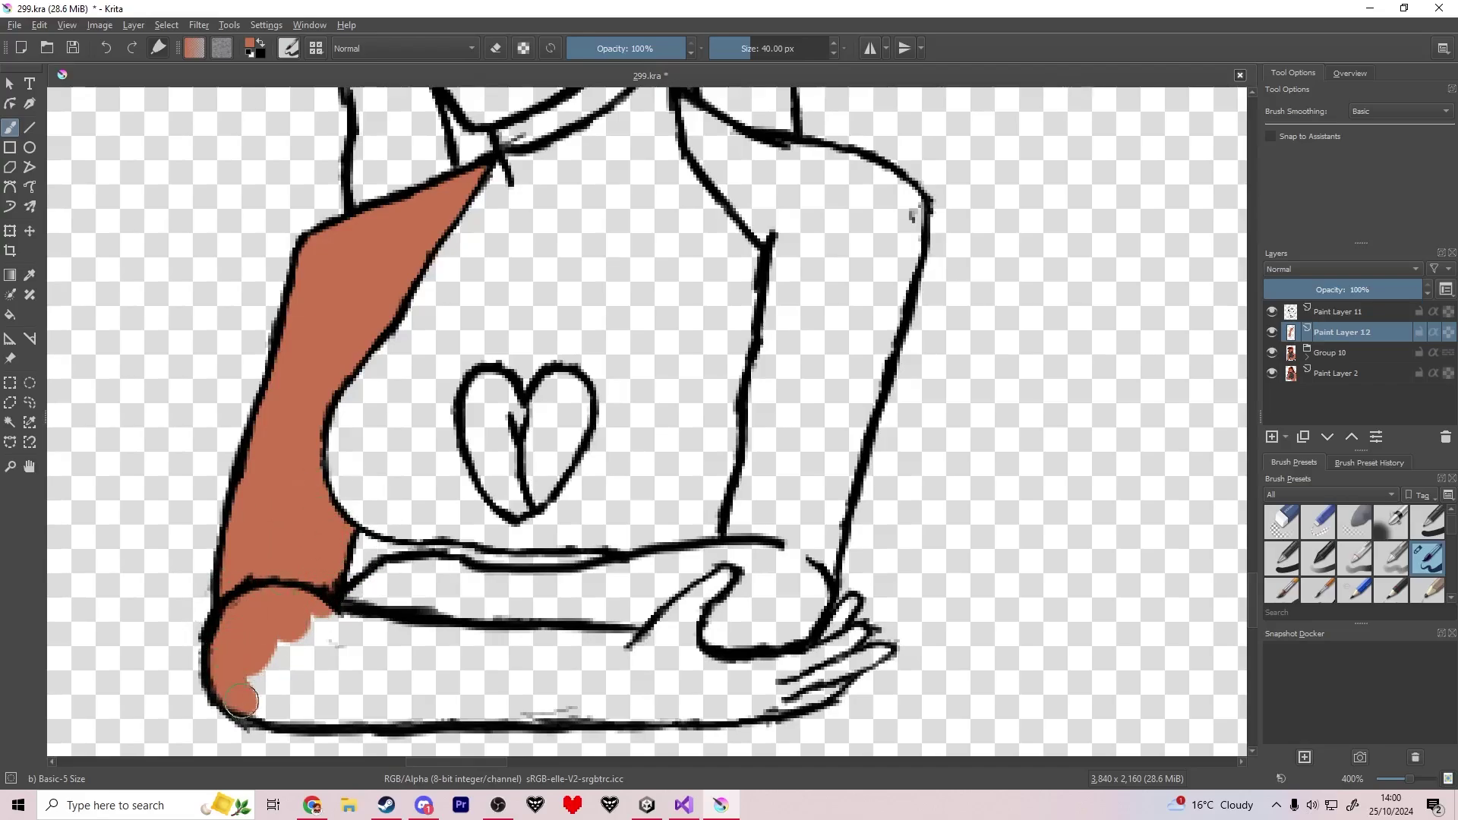
Paint skin tone along the inside edges of the crossed forearms, right shoulder and right upper arm.
mouse_move(242, 701)
left_mouse_down()
mouse_move(280, 688)
mouse_move(695, 711)
left_mouse_up()
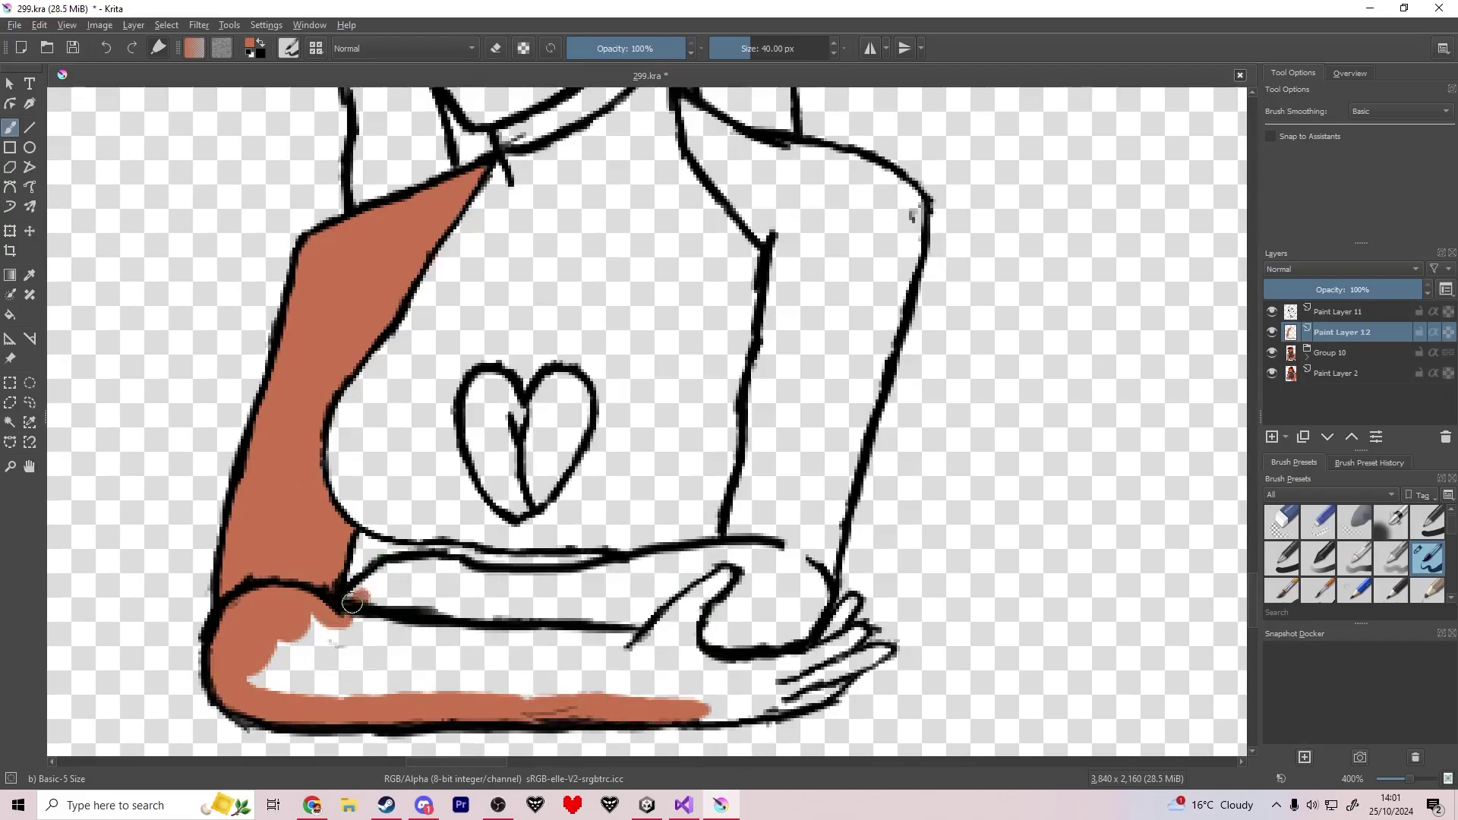
mouse_move(352, 604)
left_mouse_down()
mouse_move(424, 573)
mouse_move(683, 565)
mouse_move(748, 524)
mouse_move(794, 232)
mouse_move(744, 198)
left_mouse_up()
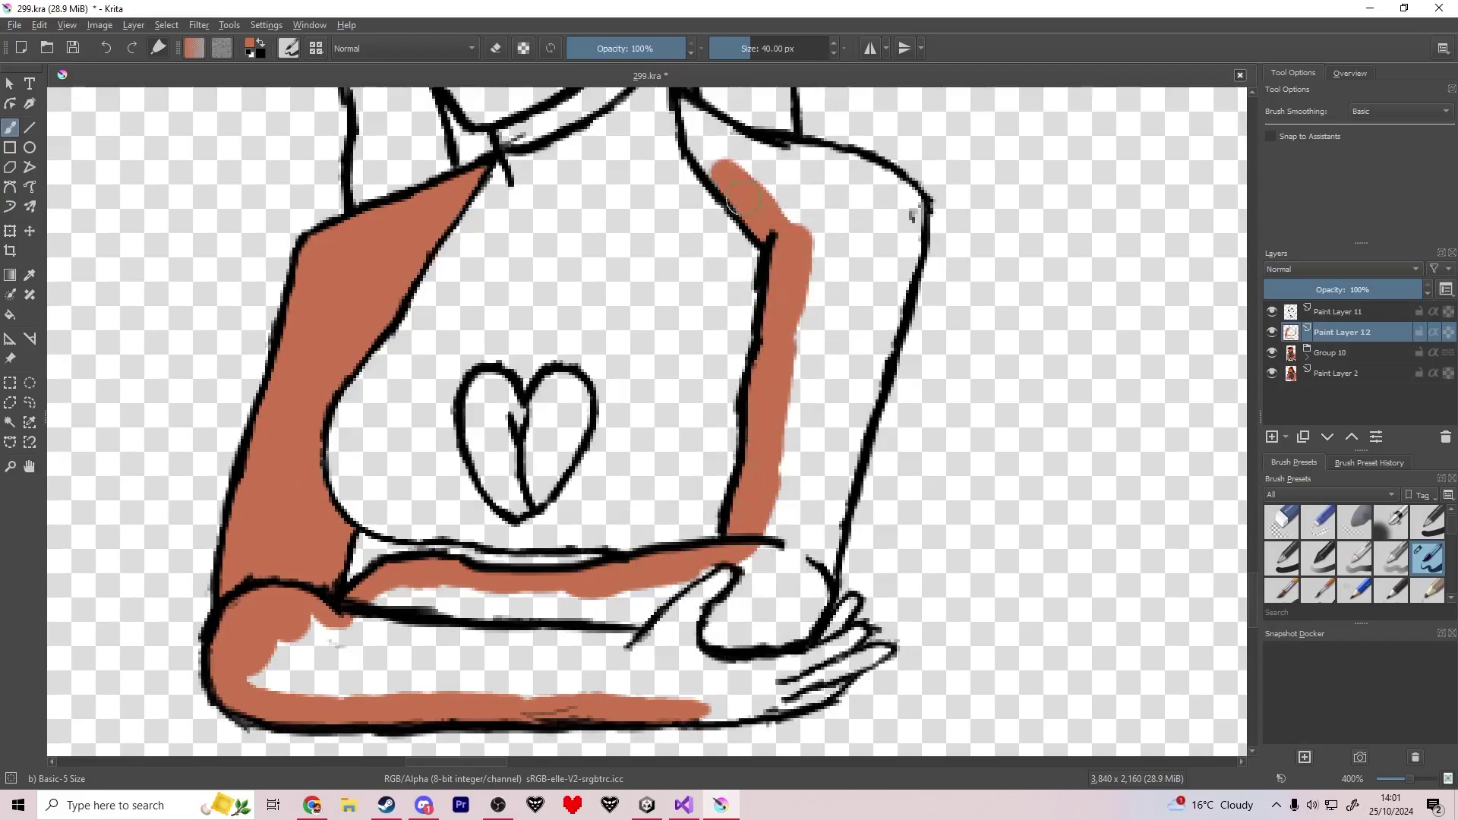
mouse_move(707, 125)
left_mouse_down()
mouse_move(796, 167)
mouse_move(874, 156)
mouse_move(911, 190)
mouse_move(907, 251)
mouse_move(816, 508)
mouse_move(826, 577)
left_mouse_up()
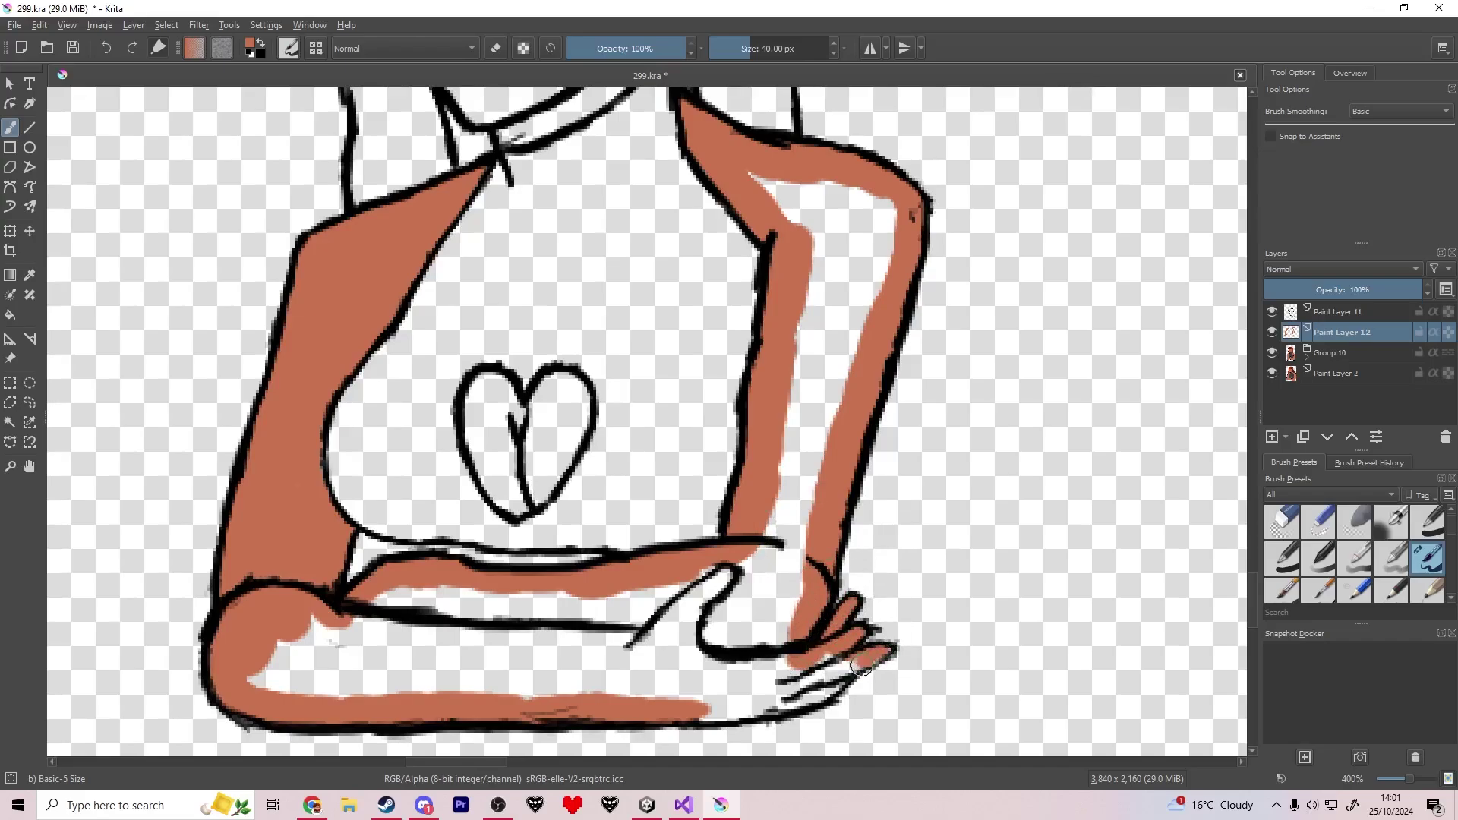
Paint the fingers and hand in skin tone and bucket-fill the remaining blank areas of the arms.
left_click_drag(727, 682, 537, 548)
scroll(537, 548, "up", 2)
mouse_move(499, 610)
left_mouse_down()
mouse_move(640, 598)
mouse_move(752, 553)
mouse_move(783, 486)
left_mouse_up()
key("f")
left_click(600, 526)
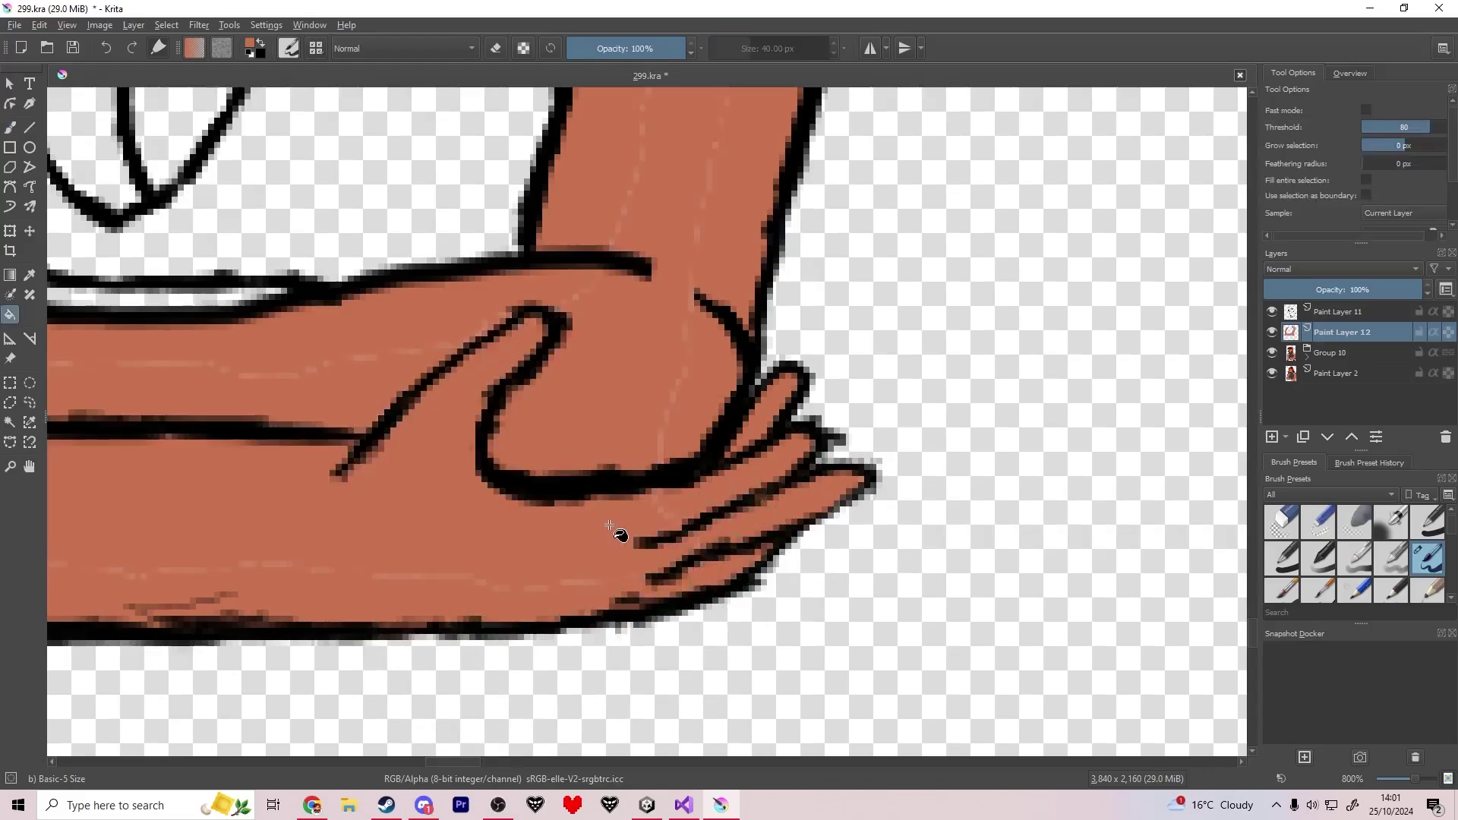
Paint the heart-shaped opening on the chest with the skin tone.
key("b")
scroll(595, 522, "down", 5)
scroll(589, 528, "up", 4)
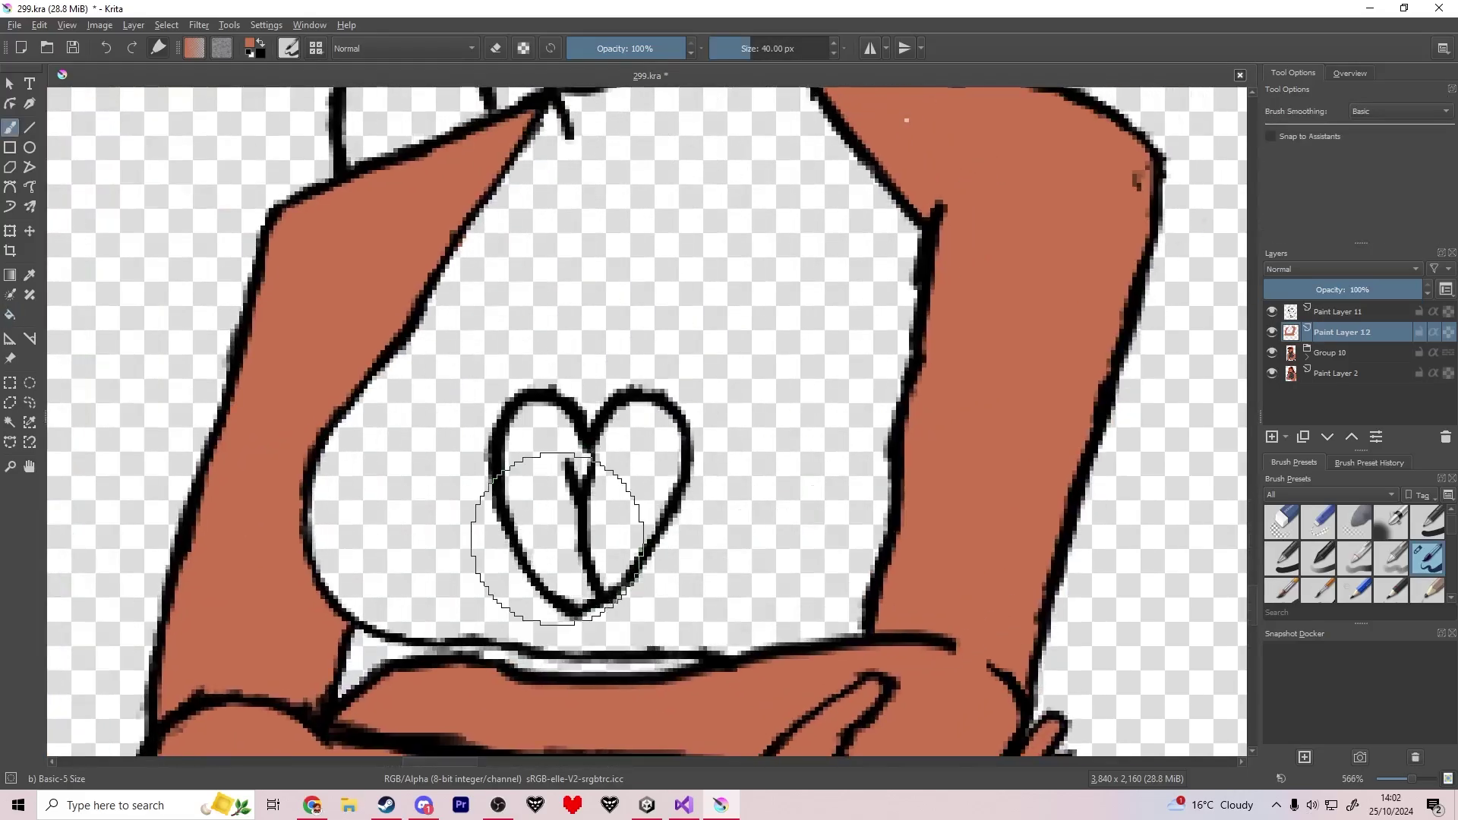
mouse_move(535, 464)
left_mouse_down()
mouse_move(552, 544)
mouse_move(520, 501)
mouse_move(581, 585)
mouse_move(551, 433)
mouse_move(608, 566)
mouse_move(635, 472)
mouse_move(661, 455)
mouse_move(633, 426)
mouse_move(612, 473)
mouse_move(618, 589)
left_mouse_up()
scroll(559, 630, "down", 5)
Paint skin tone along the face outline, ear and neck, and bucket-fill the rest of the face.
scroll(559, 530, "up", 5)
mouse_move(529, 593)
left_mouse_down()
mouse_move(562, 631)
mouse_move(478, 509)
mouse_move(463, 524)
mouse_move(416, 426)
mouse_move(401, 300)
left_mouse_up()
key("e")
key("e")
mouse_move(388, 245)
left_mouse_down()
mouse_move(519, 226)
mouse_move(578, 201)
mouse_move(620, 160)
mouse_move(698, 303)
mouse_move(684, 281)
mouse_move(753, 353)
mouse_move(791, 303)
left_mouse_up()
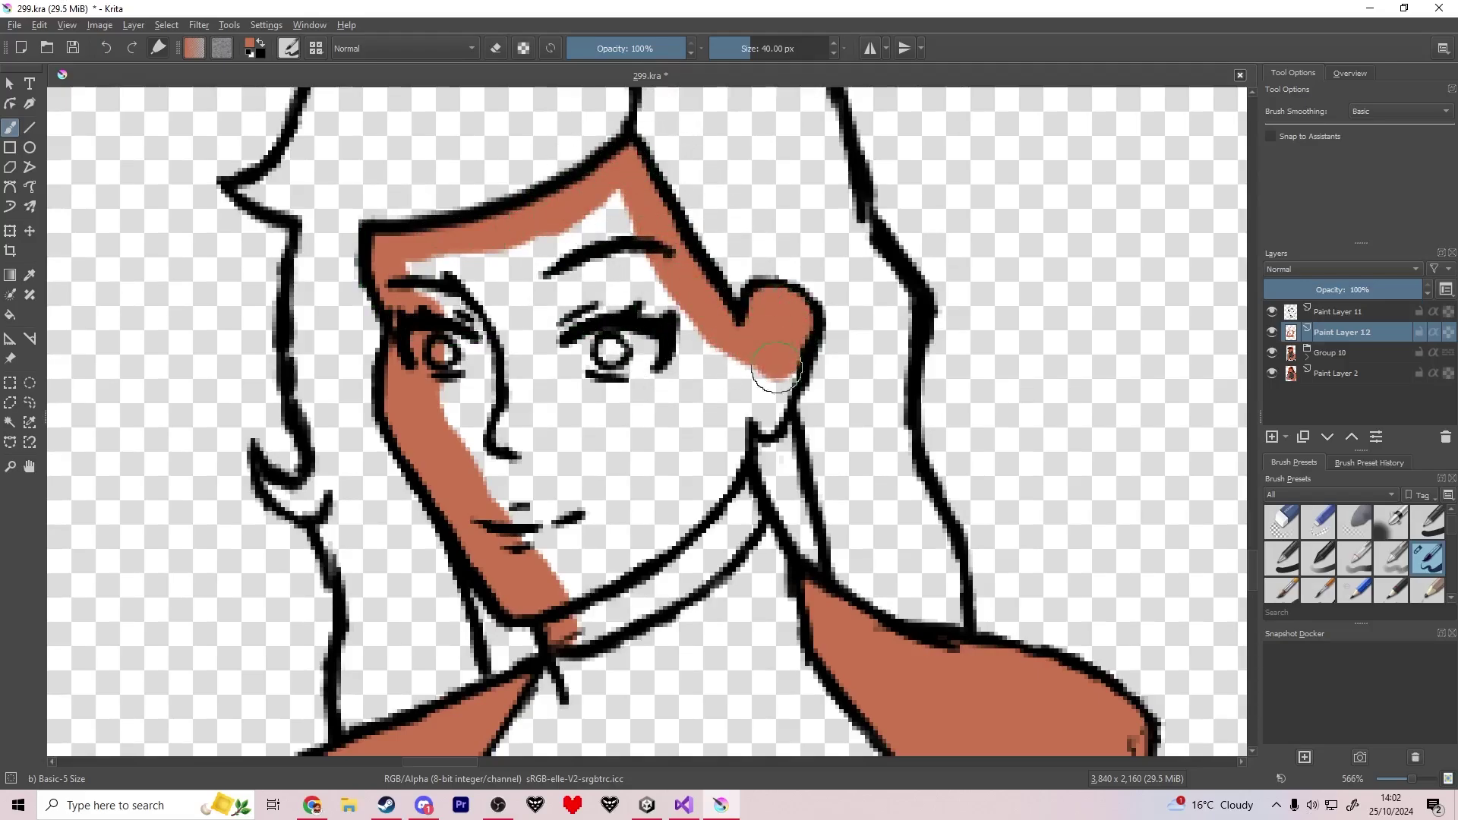
mouse_move(762, 416)
left_mouse_down()
mouse_move(720, 463)
mouse_move(742, 515)
mouse_move(731, 535)
mouse_move(653, 600)
left_mouse_up()
key("f")
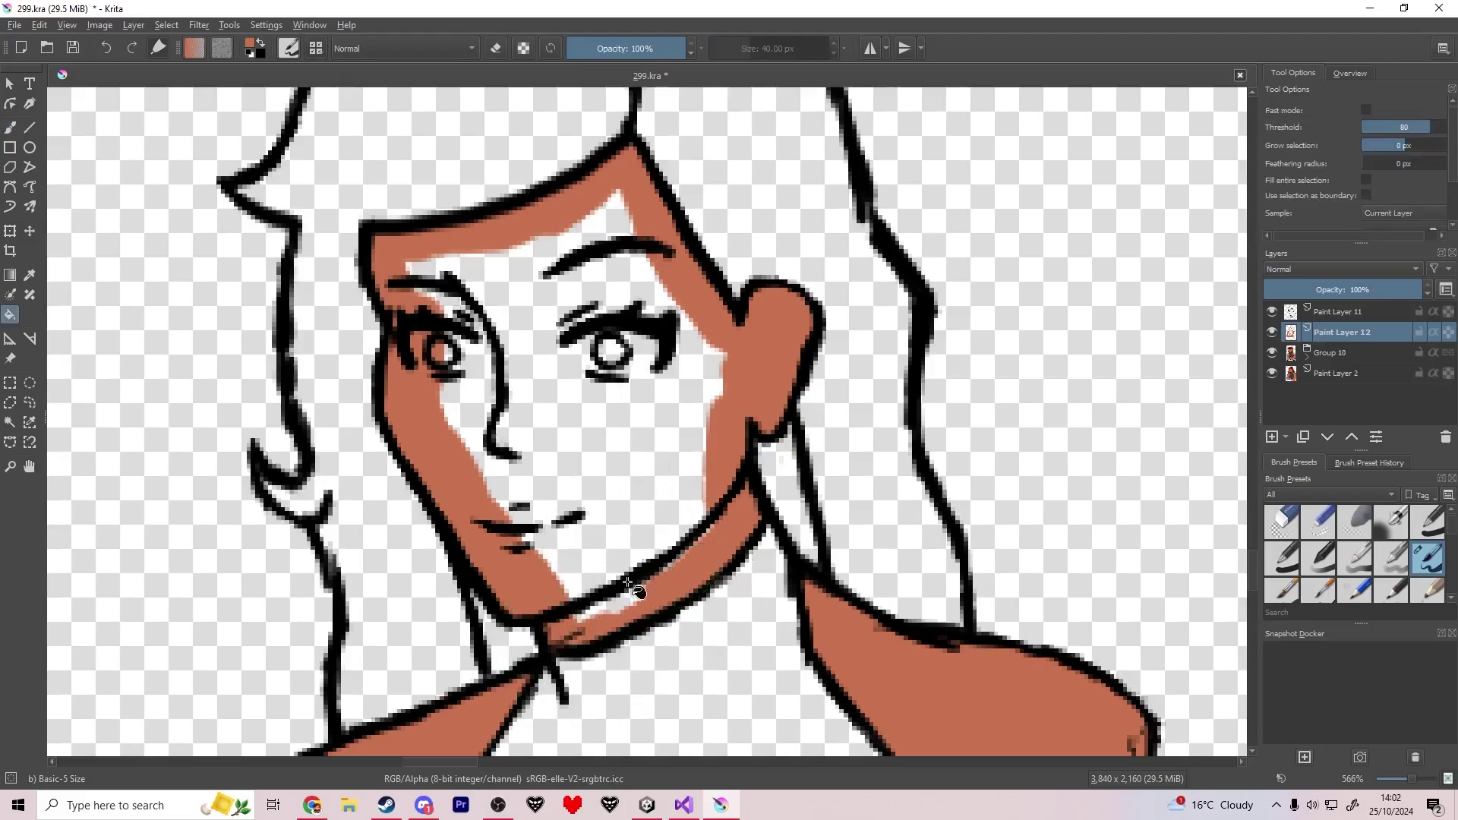
left_click(621, 524)
Erase the skin colour from inside both eyes and save the file.
key("b")
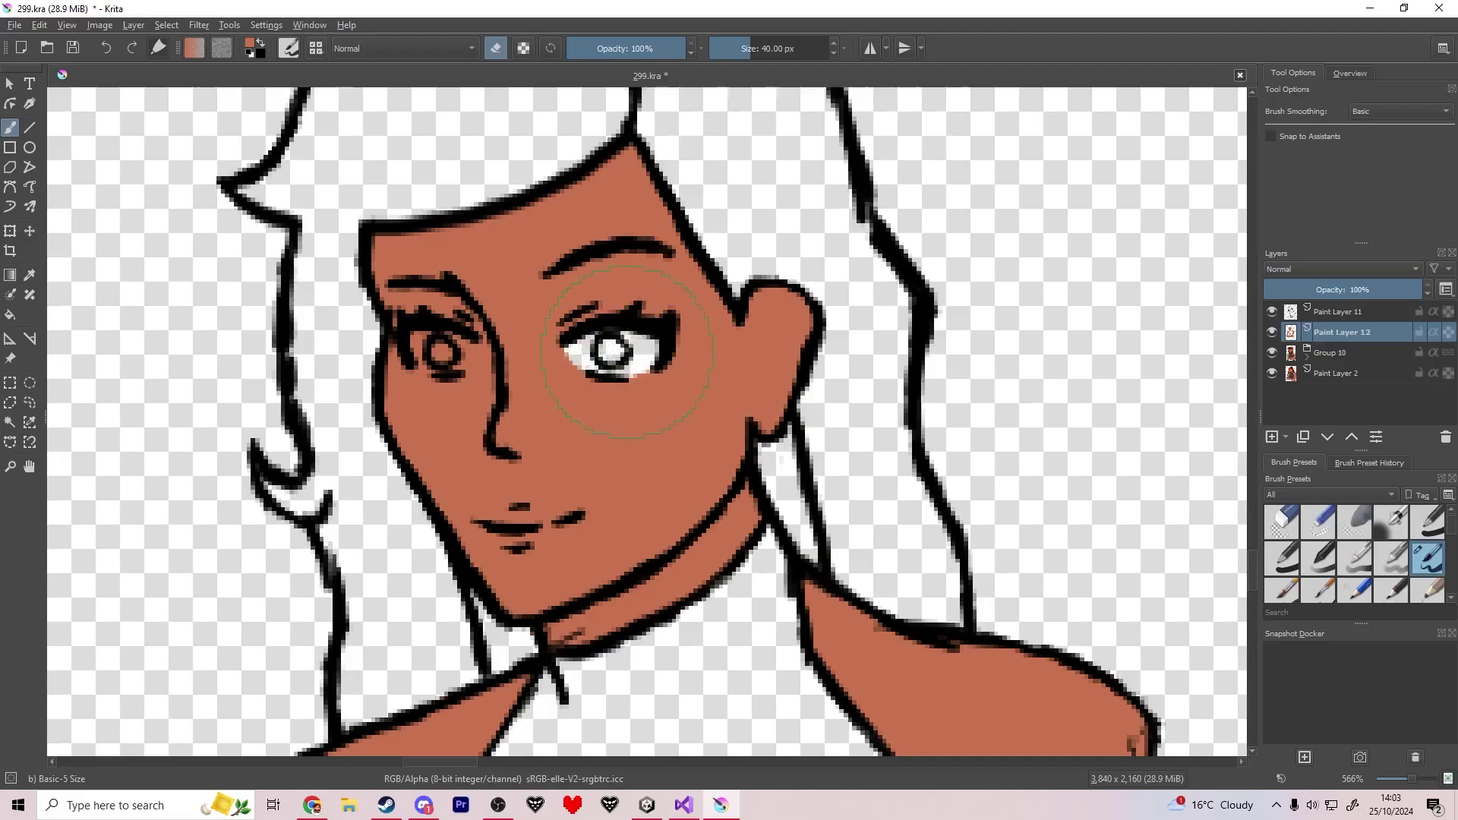
scroll(626, 351, "up", 2)
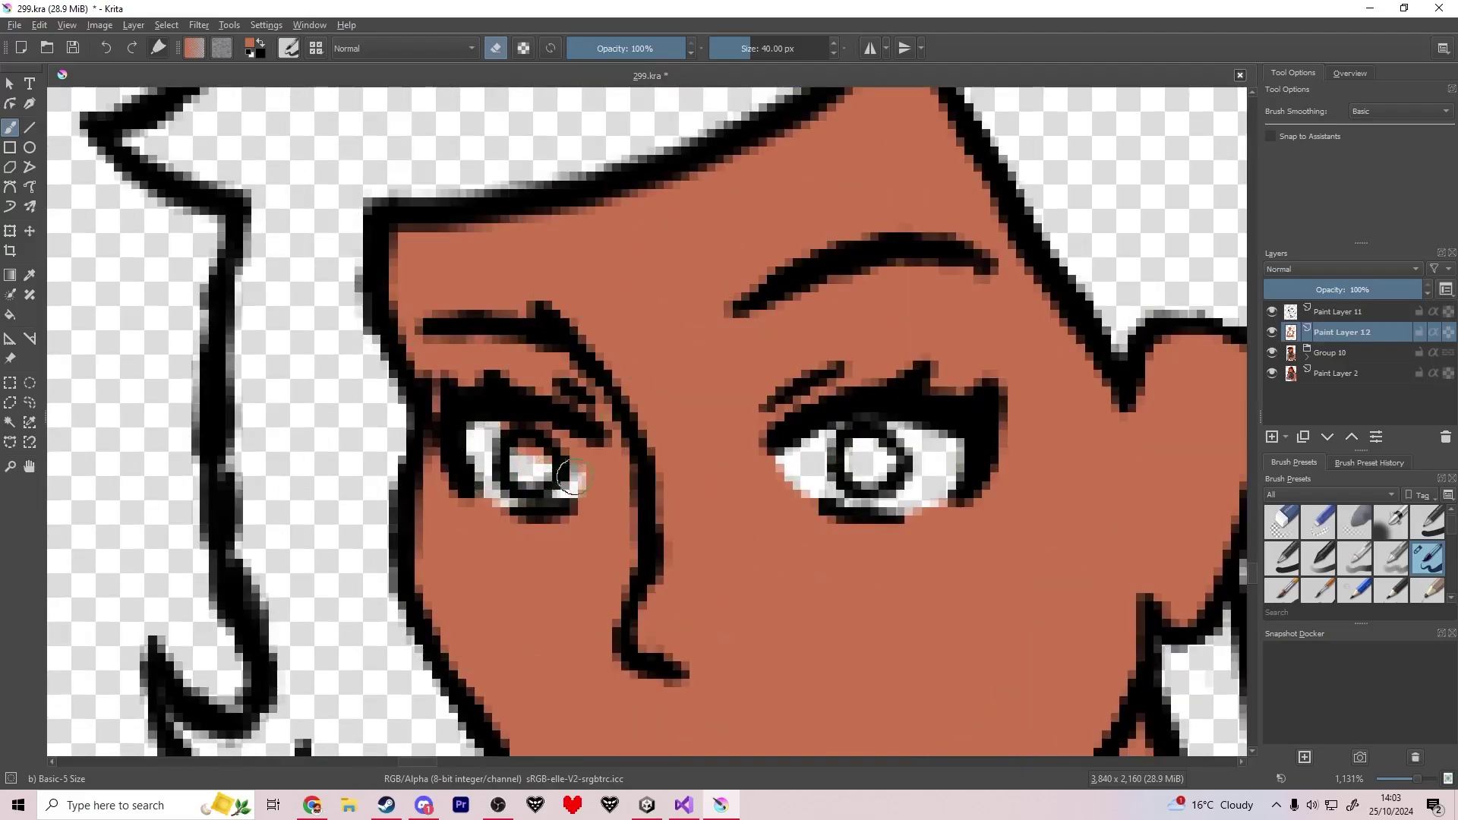
scroll(572, 477, "down", 2)
scroll(690, 441, "down", 5)
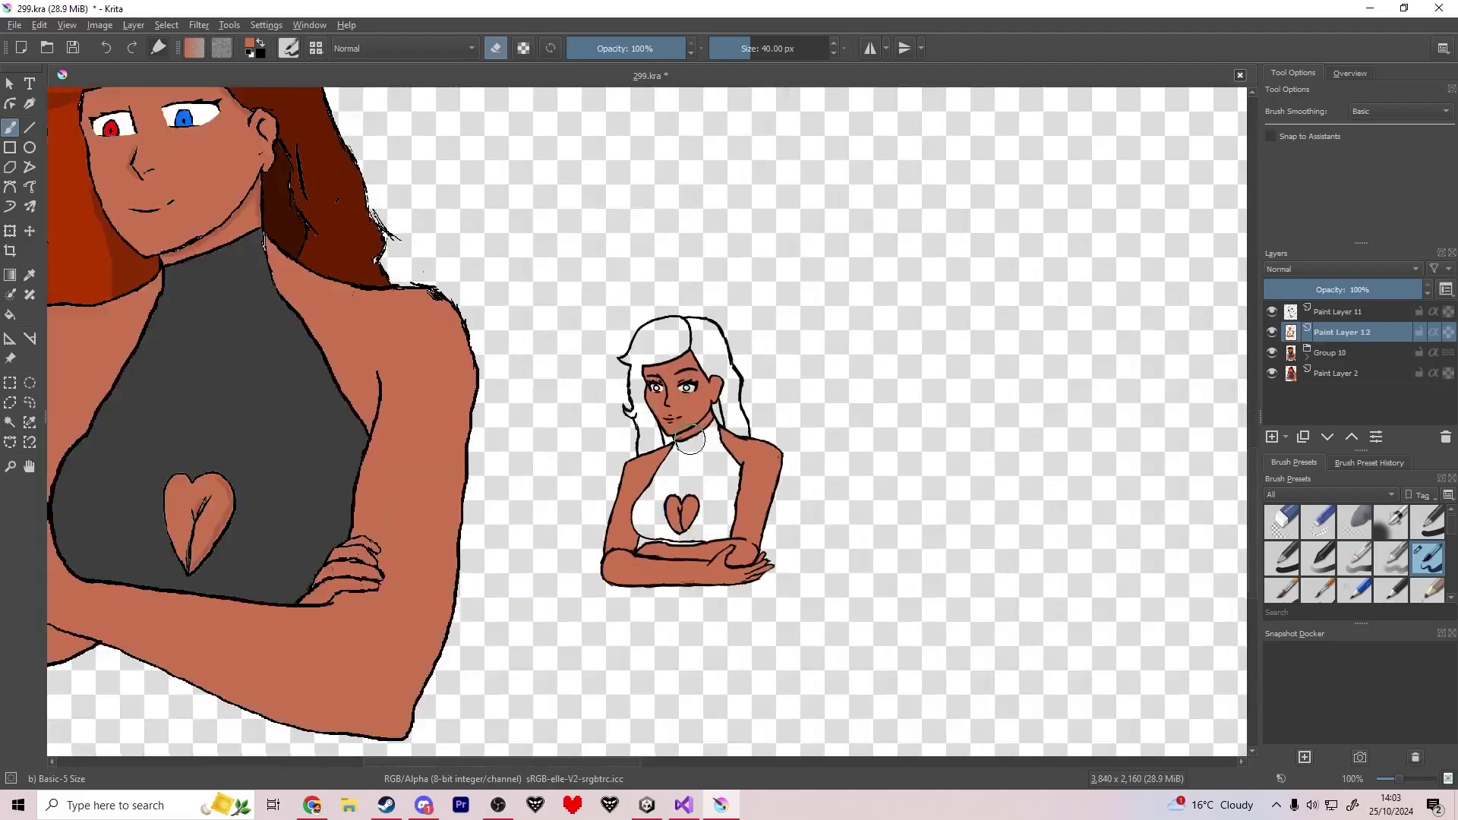
key("ctrl+s")
scroll(690, 440, "down", 3)
scroll(690, 440, "up", 5)
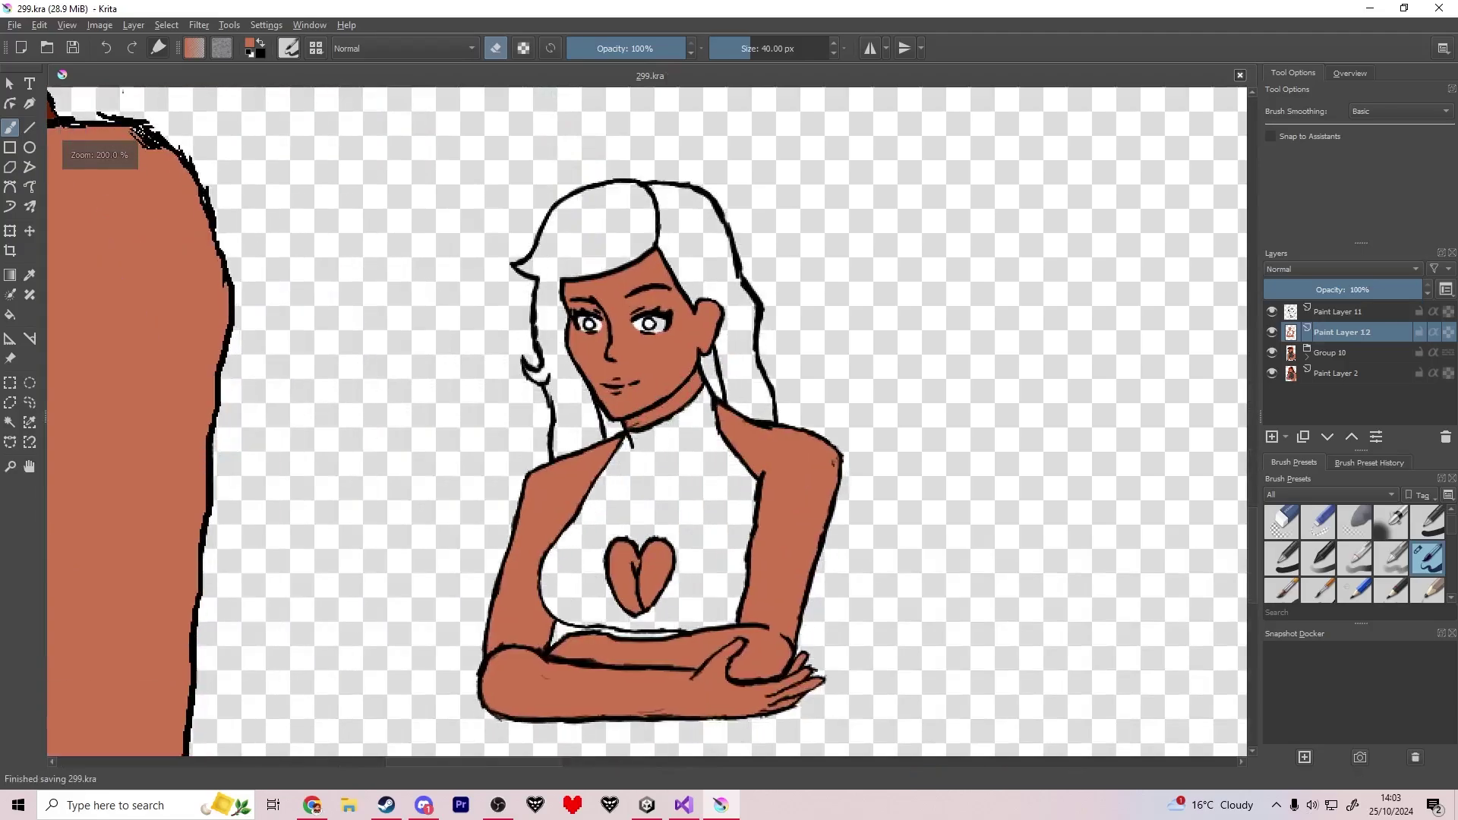
Draw a curved inner ear line in black on the line art layer.
left_click(1338, 312)
left_click(252, 43)
left_click(910, 206)
left_click(261, 43)
key("e")
scroll(670, 237, "up", 3)
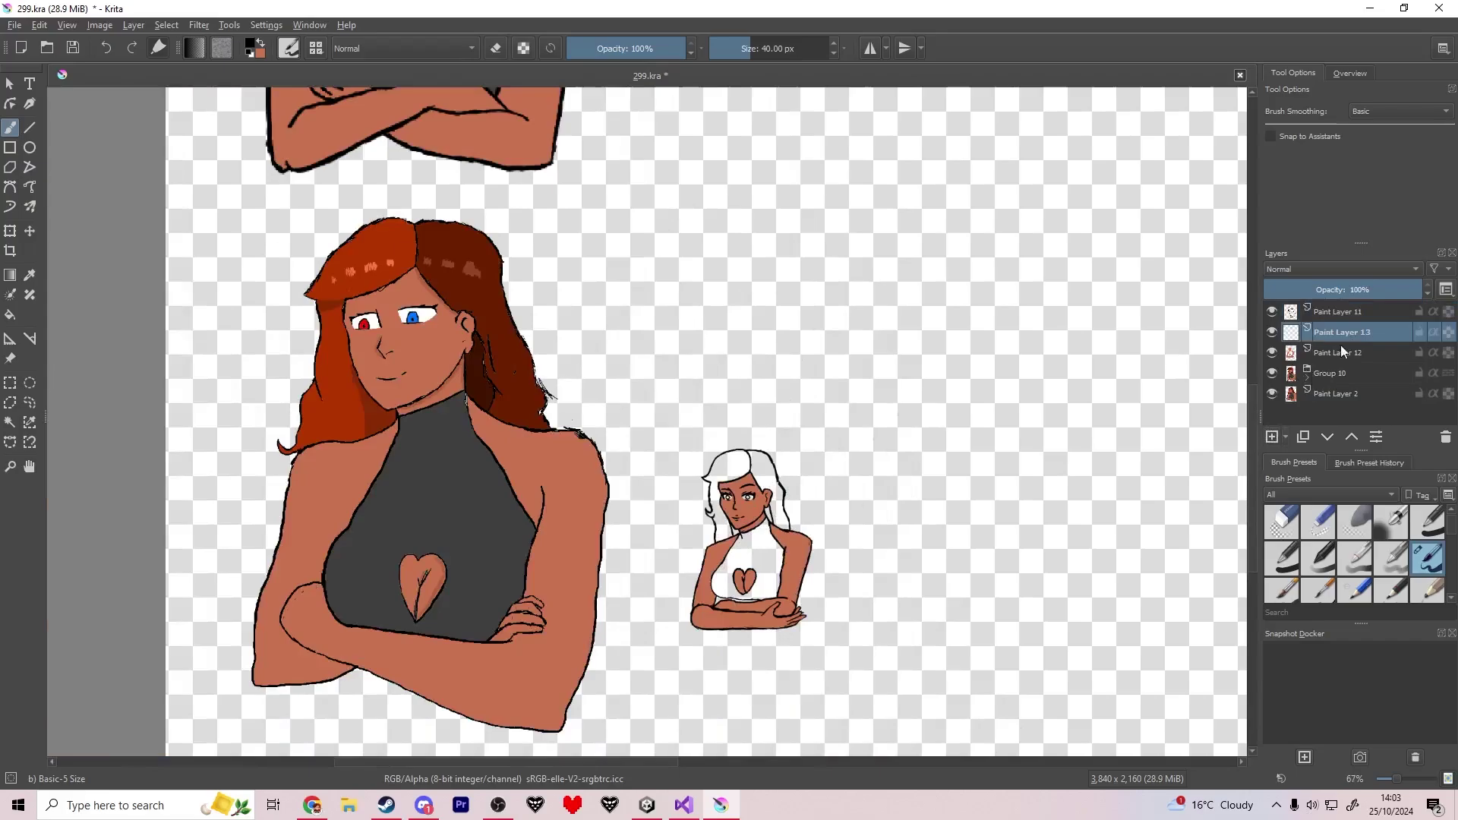
Move the hair layer beneath the skin layer and paint the long hair beside the cheek dark brown down to the shoulder.
left_click(1342, 352)
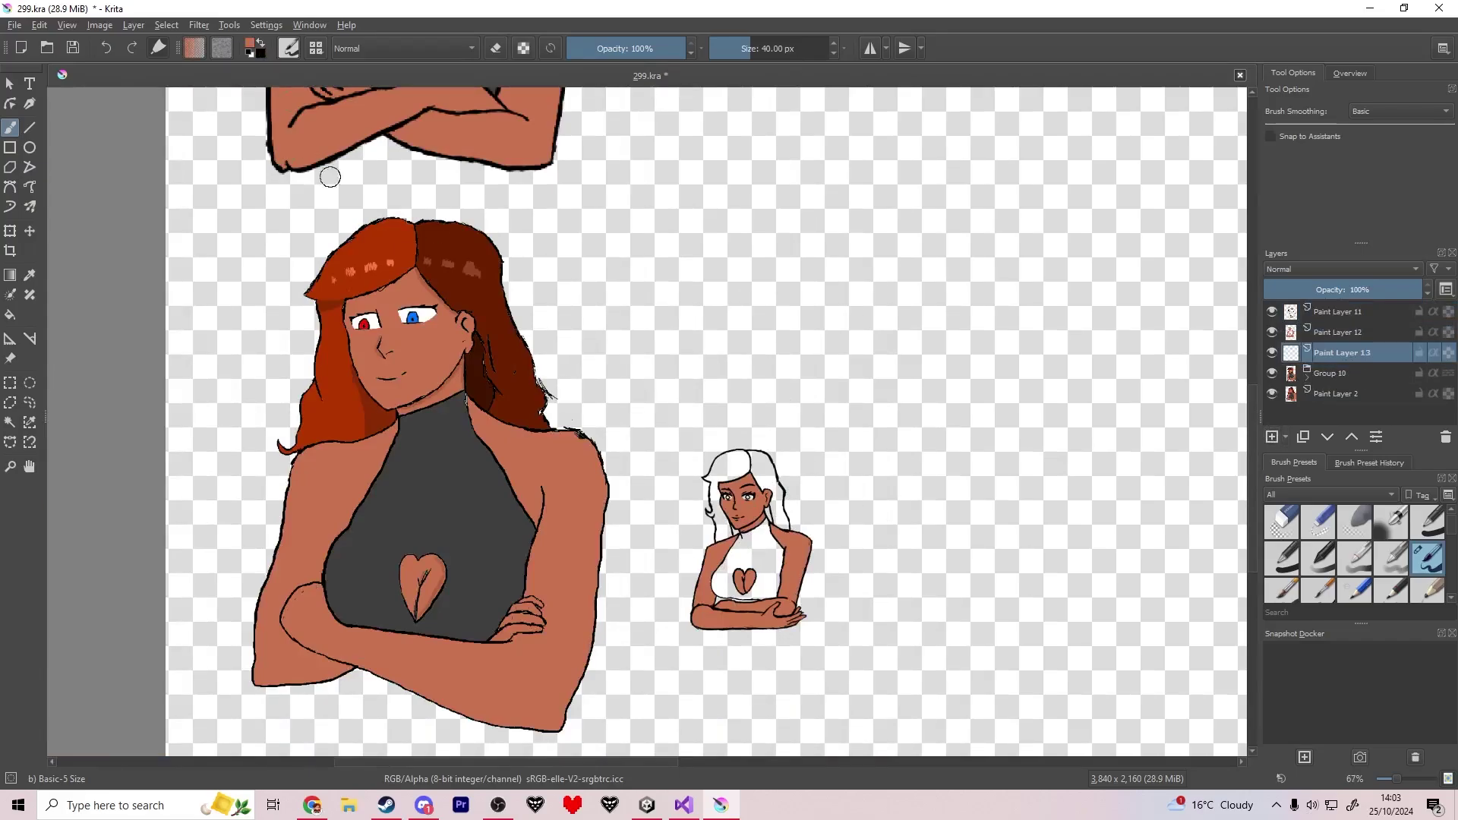
scroll(748, 502, "up", 6)
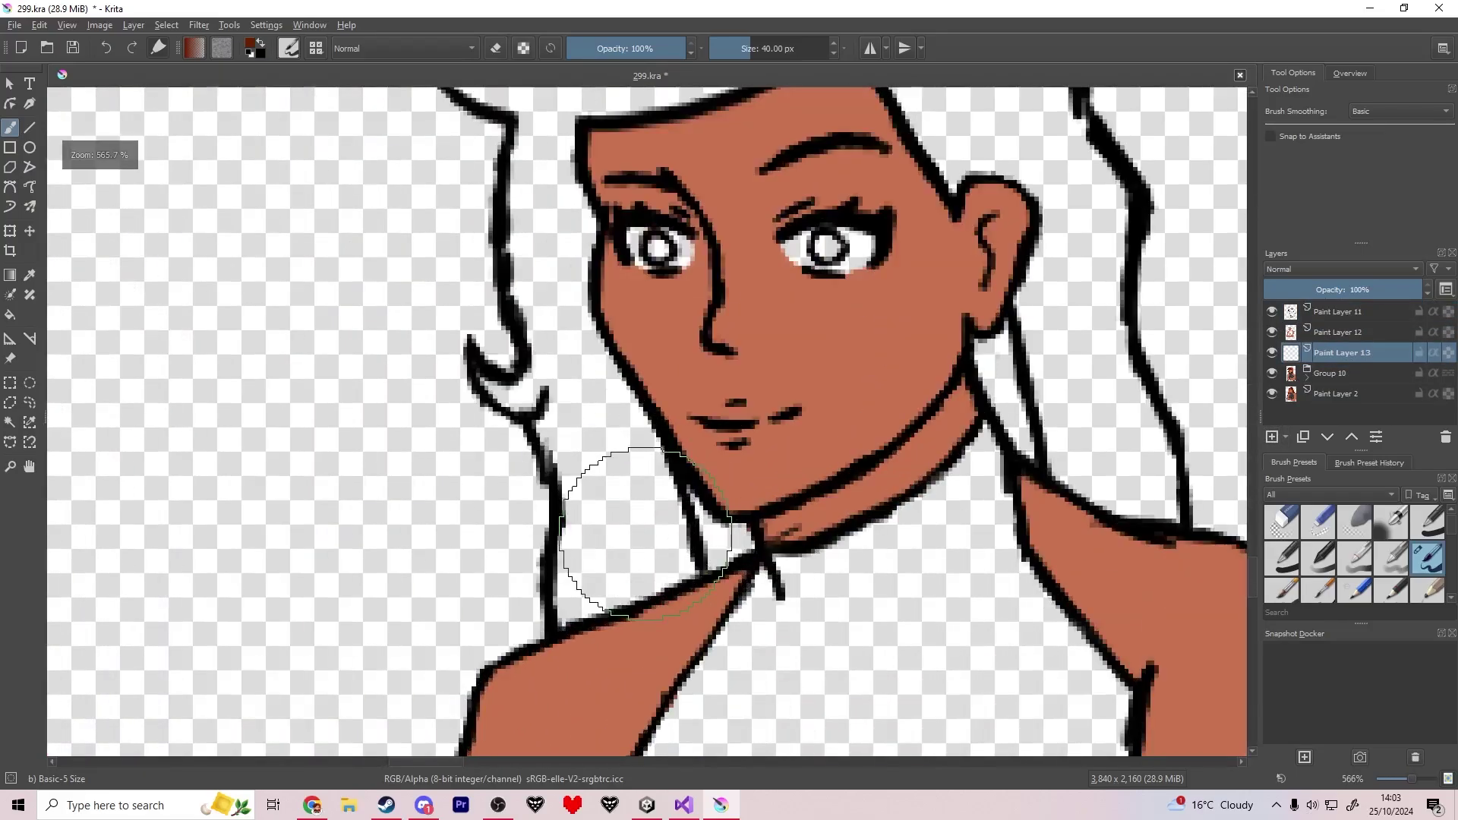
mouse_move(577, 622)
left_mouse_down()
mouse_move(562, 587)
mouse_move(602, 604)
mouse_move(670, 576)
mouse_move(670, 542)
mouse_move(618, 543)
mouse_move(564, 465)
left_mouse_up()
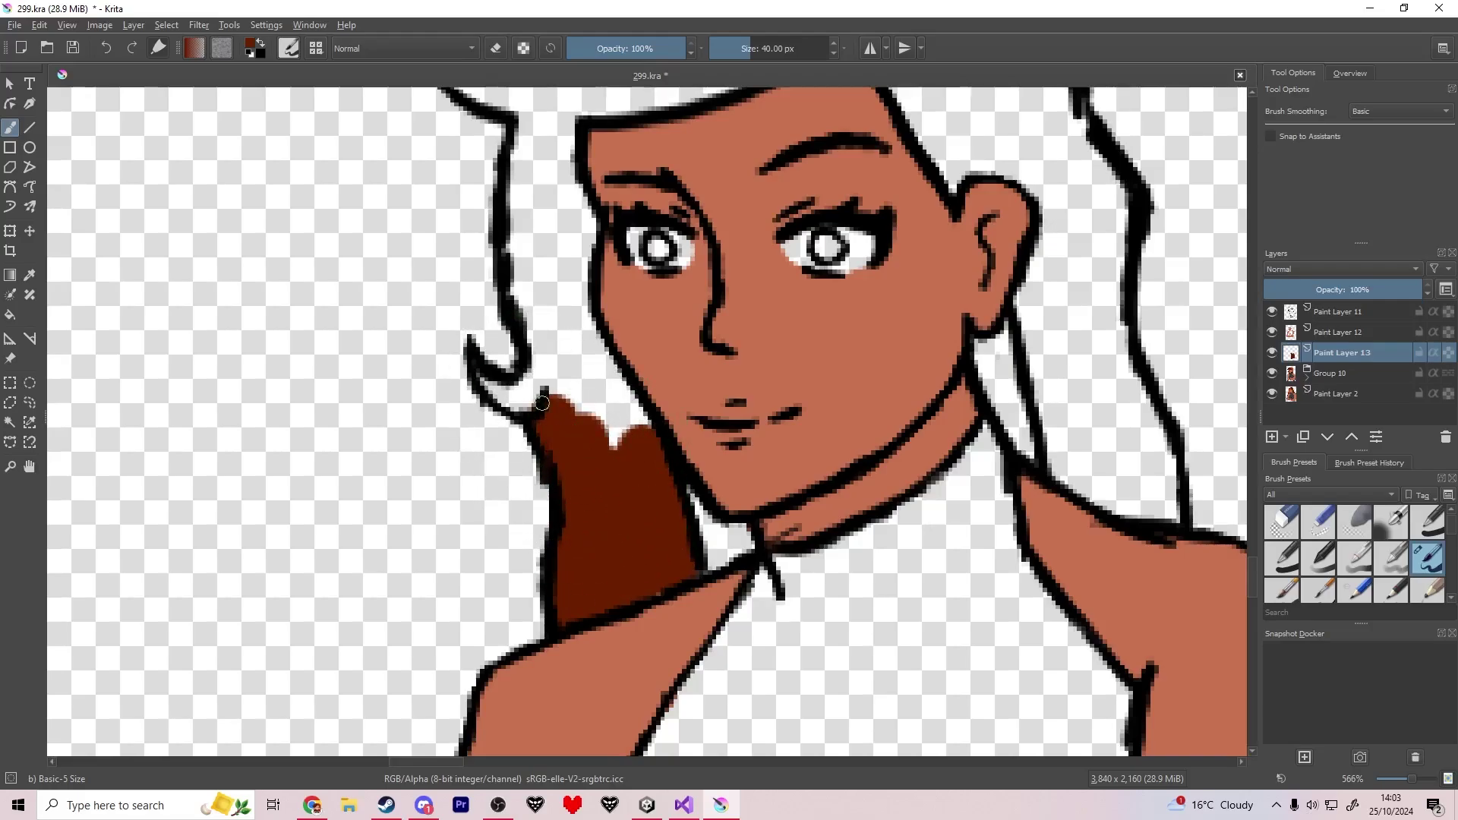
mouse_move(488, 380)
left_mouse_down()
mouse_move(594, 400)
mouse_move(645, 453)
mouse_move(695, 552)
left_mouse_up()
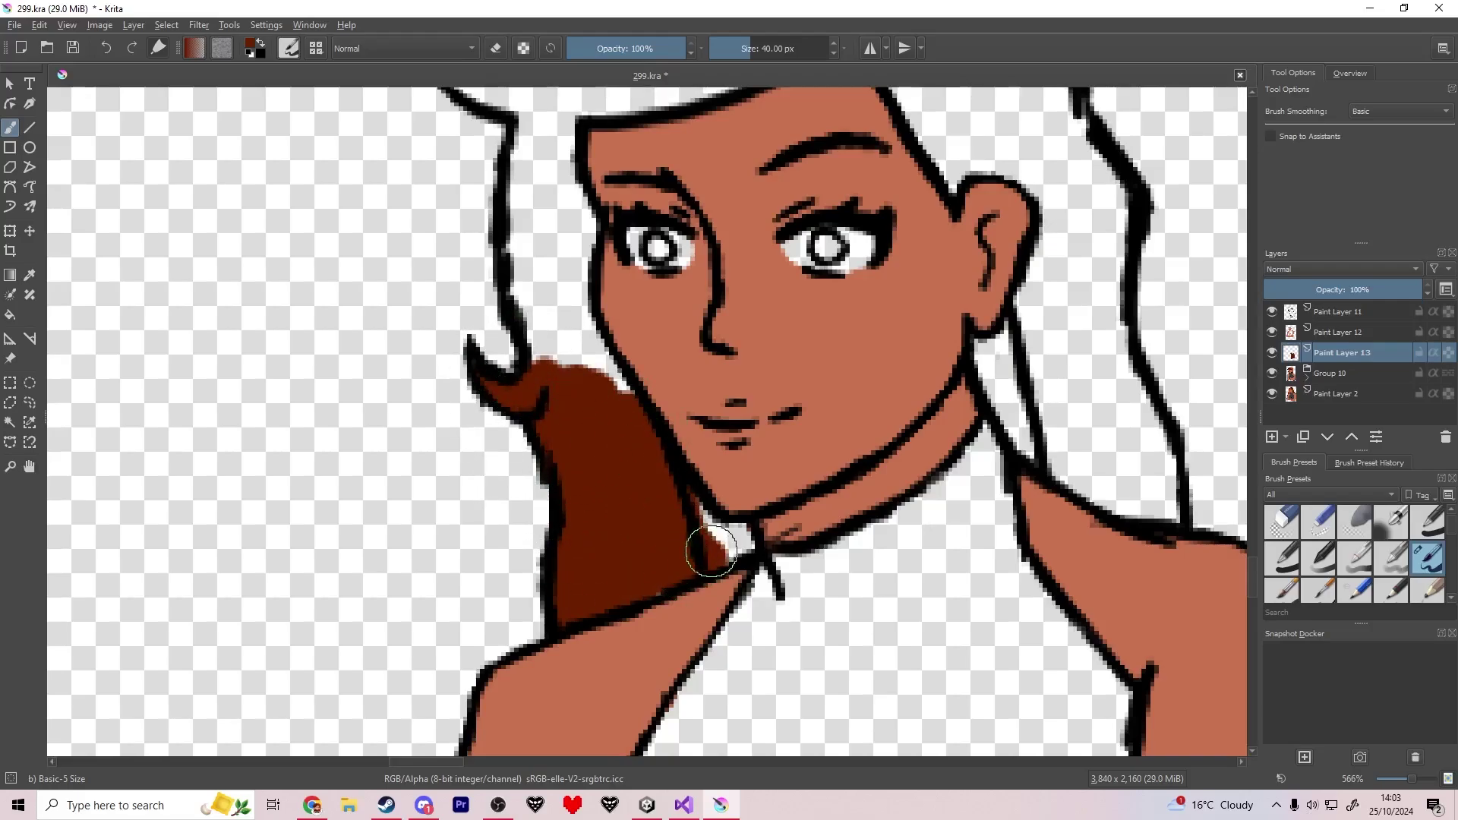
mouse_move(598, 389)
left_mouse_down()
mouse_move(534, 291)
mouse_move(539, 370)
mouse_move(521, 272)
mouse_move(532, 240)
mouse_move(563, 236)
mouse_move(546, 126)
left_mouse_up()
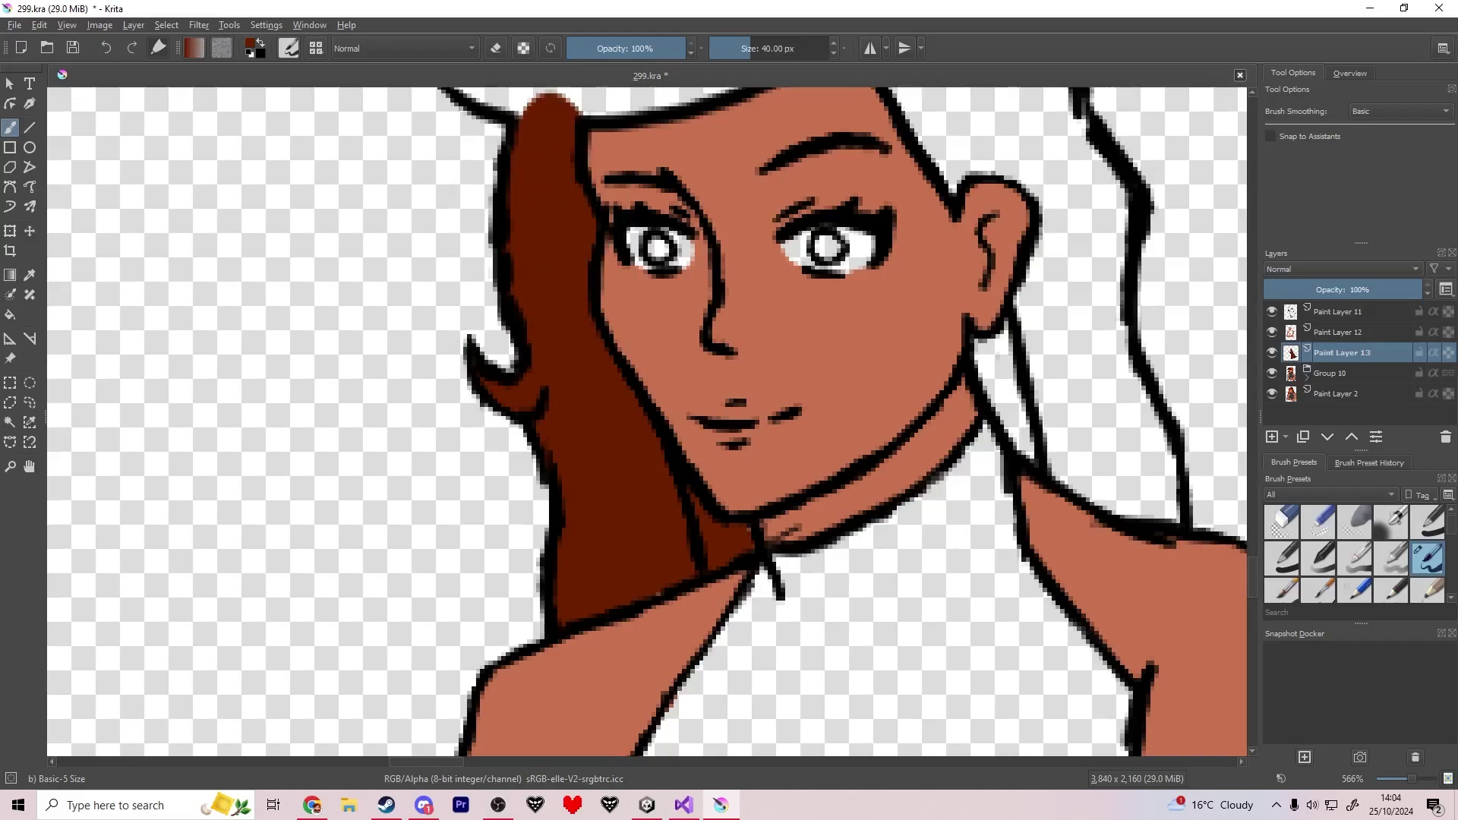
scroll(596, 227, "down", 2)
left_click_drag(595, 227, 553, 505)
mouse_move(586, 651)
left_mouse_down()
mouse_move(497, 494)
mouse_move(532, 430)
left_mouse_up()
scroll(537, 429, "up", 2)
Paint the swept fringe dark brown up to the parting, staying on the hair layer beneath the skin.
left_click(1340, 333)
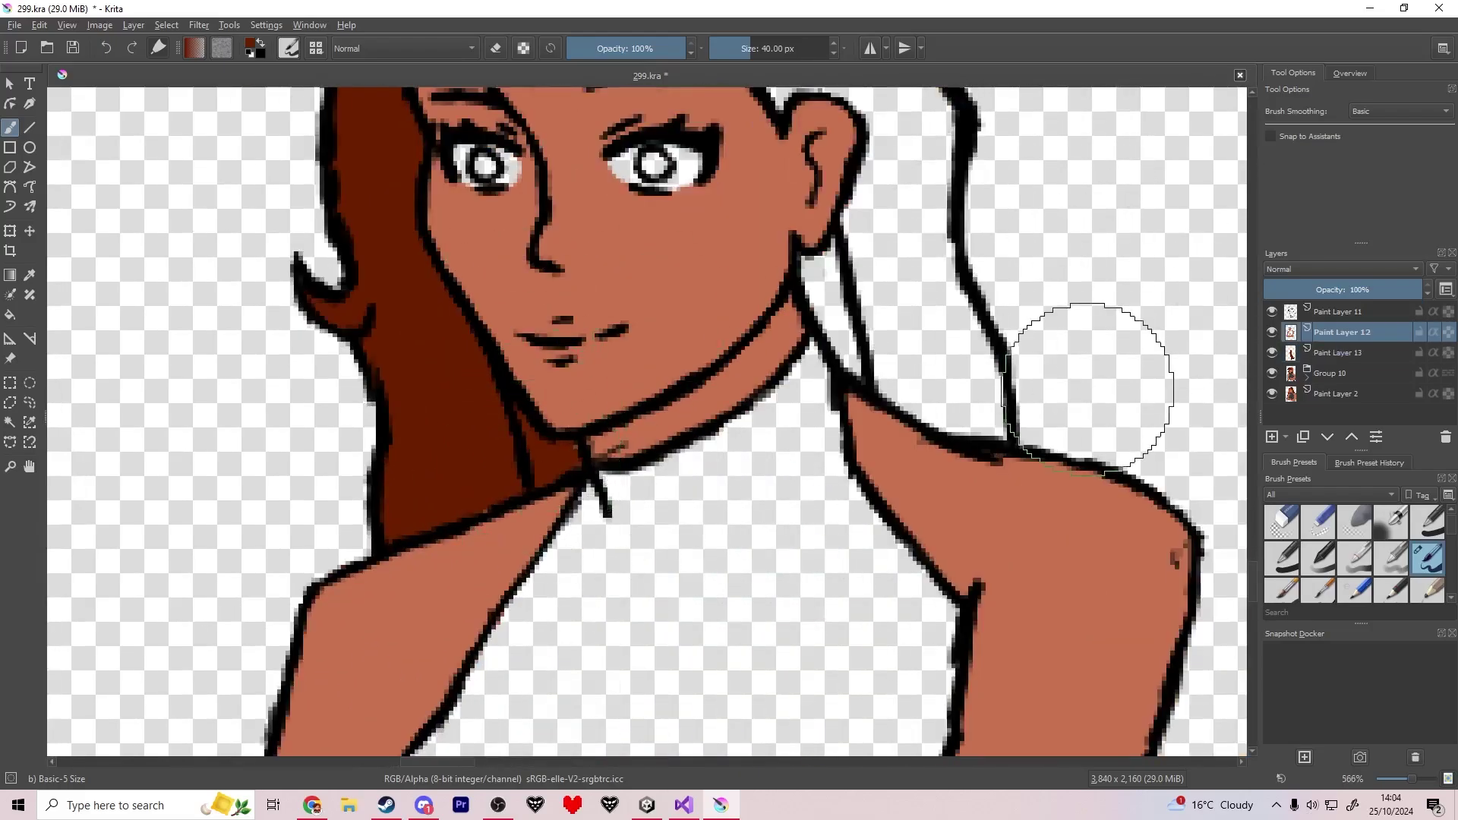
key("e")
left_click(1369, 351)
scroll(608, 638, "down", 2)
scroll(537, 456, "up", 2)
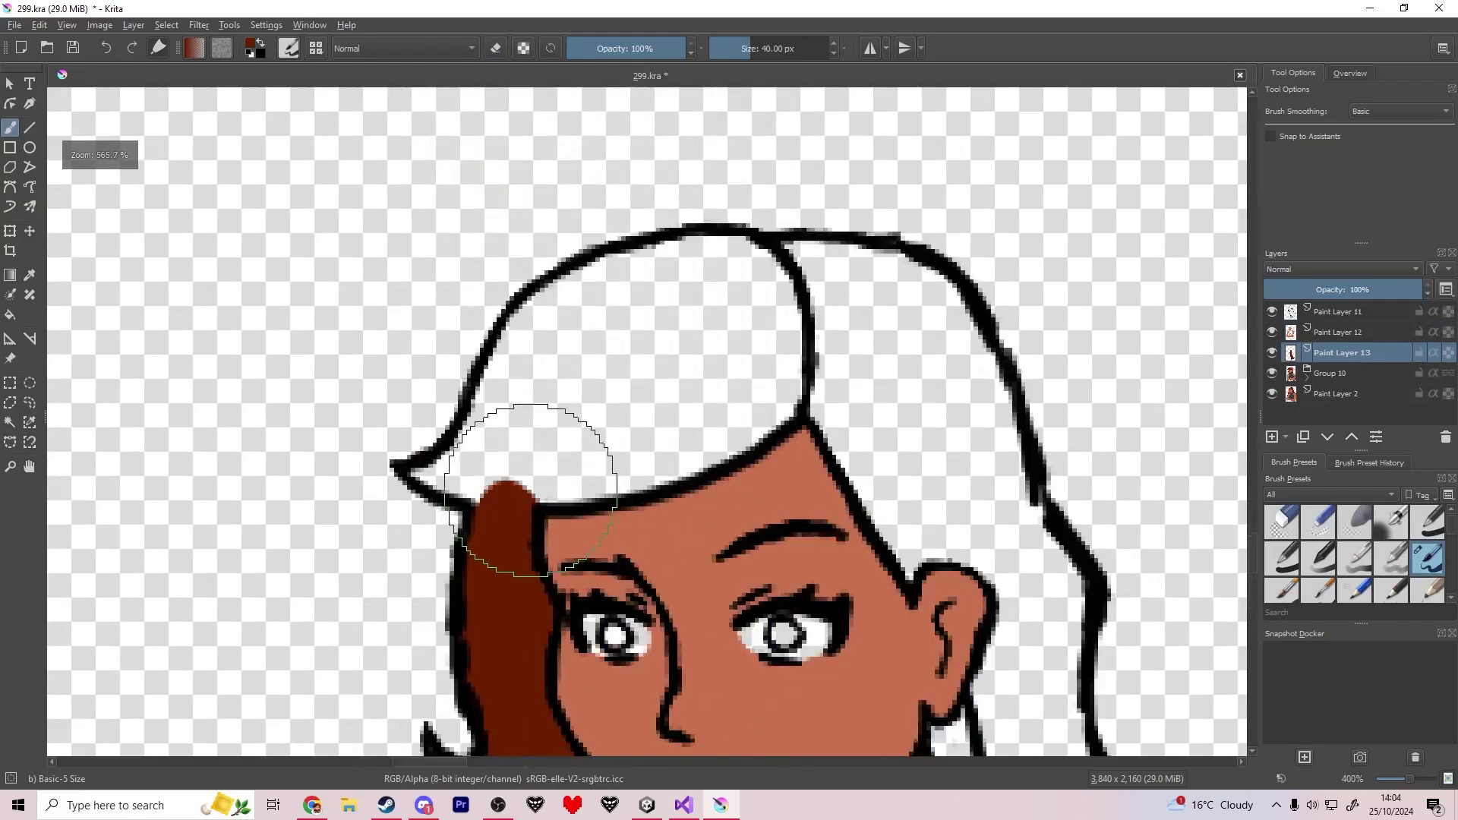
mouse_move(433, 477)
left_mouse_down()
mouse_move(483, 499)
mouse_move(464, 483)
mouse_move(471, 443)
mouse_move(468, 454)
mouse_move(559, 336)
mouse_move(541, 307)
mouse_move(678, 251)
mouse_move(754, 250)
mouse_move(796, 345)
mouse_move(777, 415)
mouse_move(712, 457)
mouse_move(565, 498)
mouse_move(500, 454)
mouse_move(550, 348)
mouse_move(686, 276)
mouse_move(747, 334)
mouse_move(705, 404)
mouse_move(573, 439)
mouse_move(687, 346)
left_mouse_up()
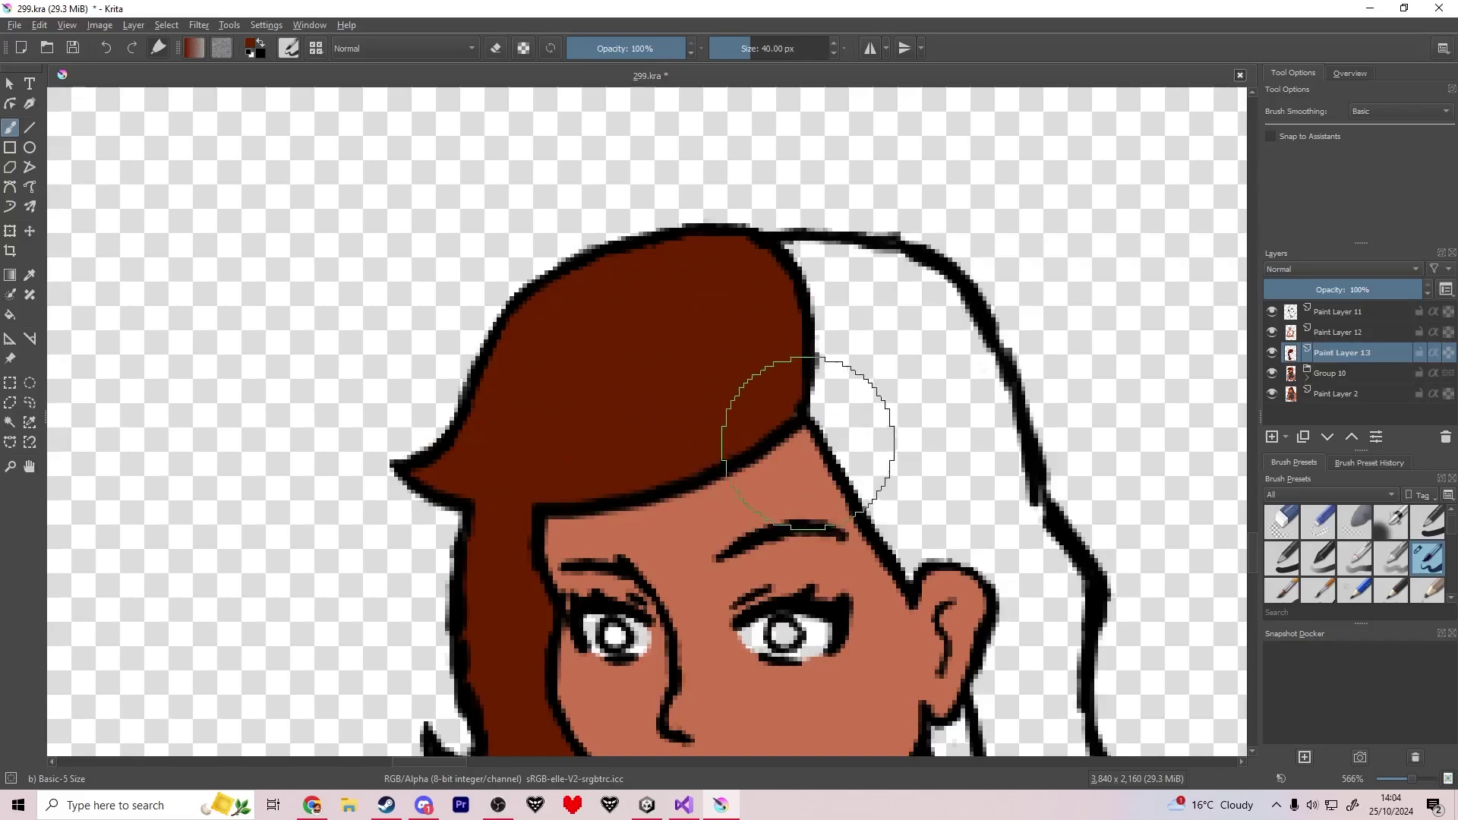
Sample the large figure's orange-red hair colour and add a new layer beneath the dark brown hair layer.
scroll(694, 471, "down", 5)
left_click(194, 138, "ctrl")
left_click(1273, 437)
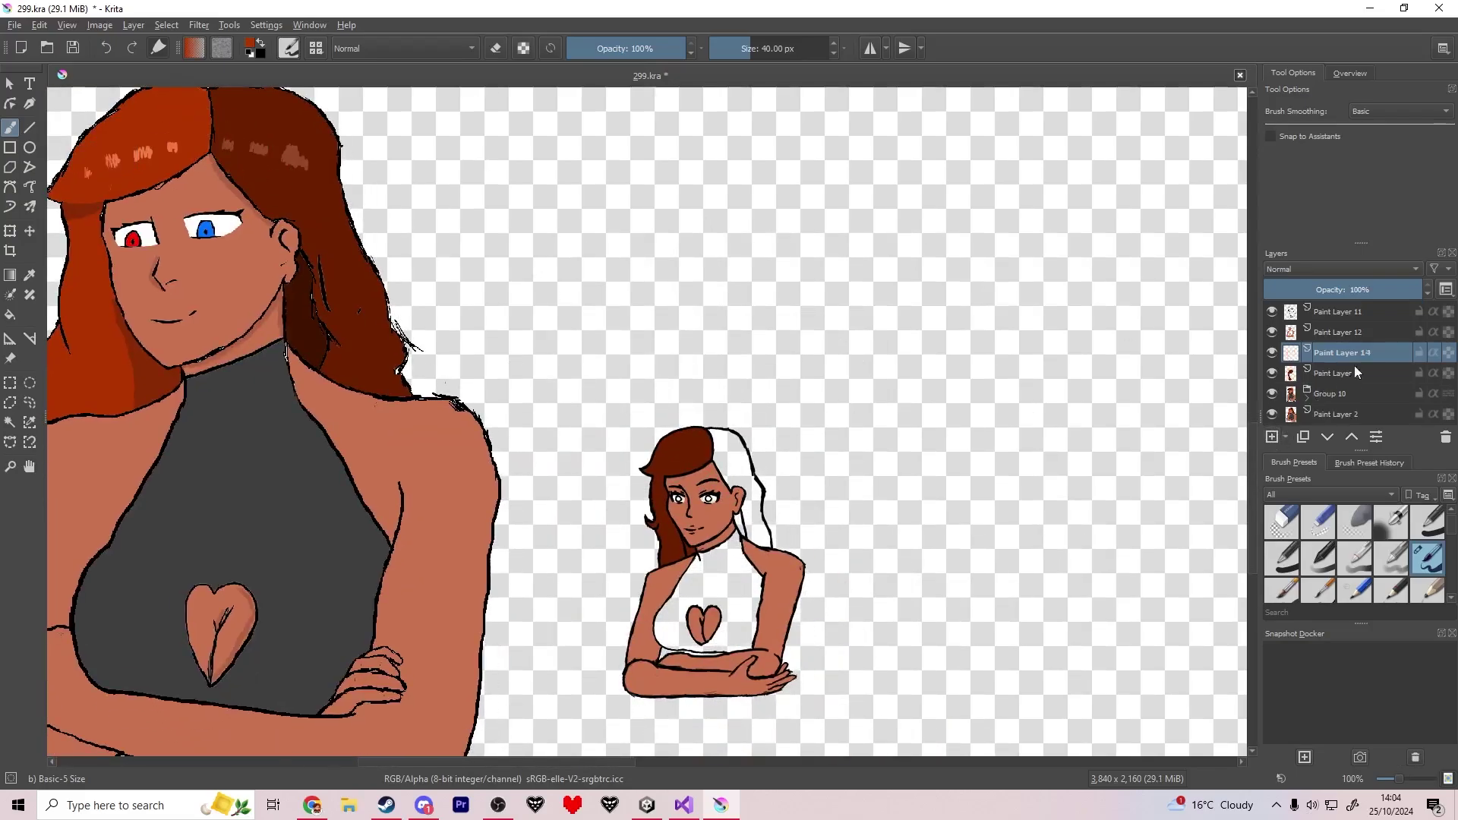
left_click_drag(1358, 355, 1358, 383)
Paint the other half of the hair orange-red, from behind the ear and shoulder up to the parting.
scroll(863, 410, "up", 4)
left_click_drag(524, 566, 537, 587)
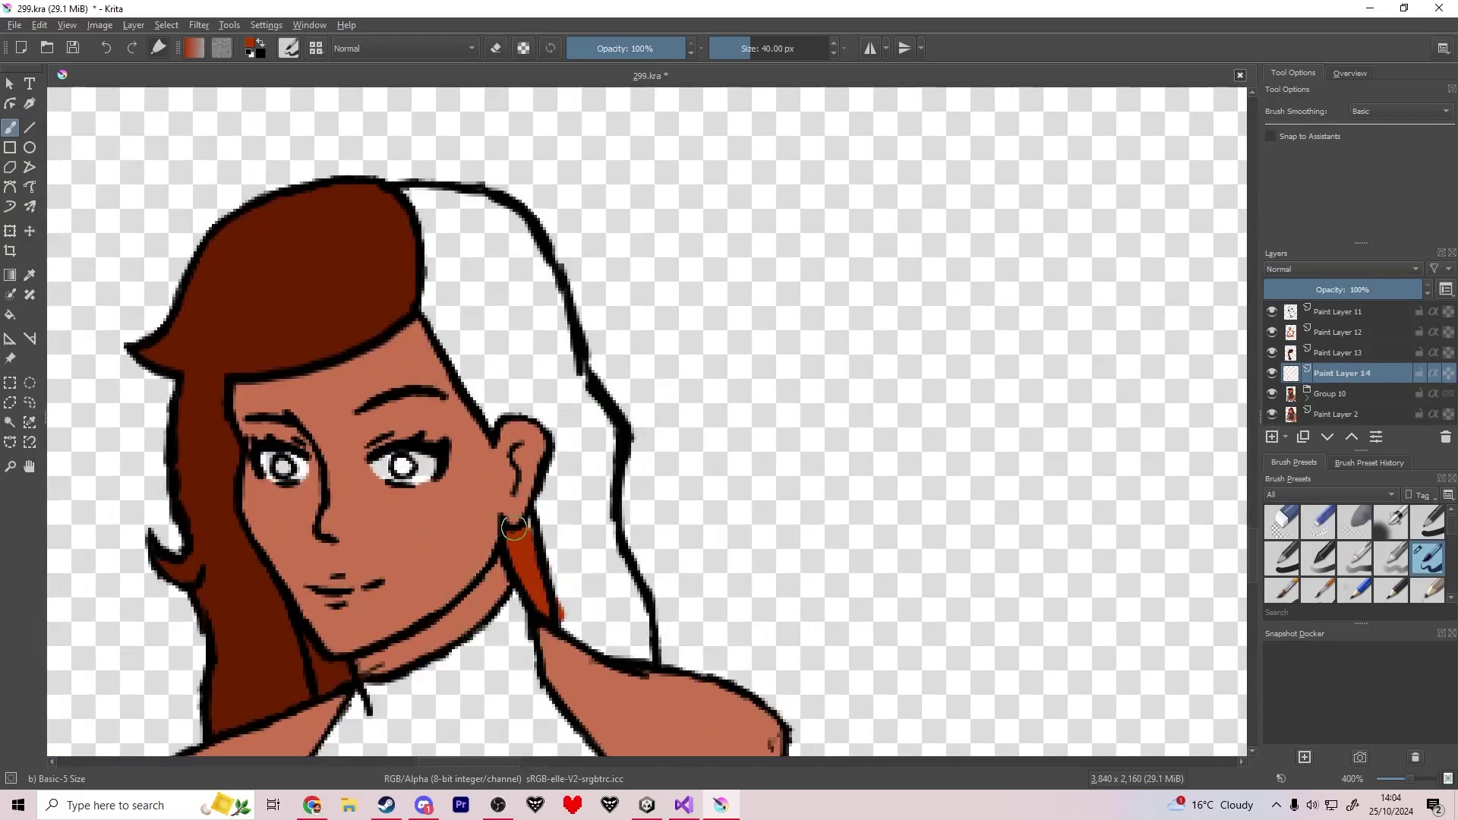
mouse_move(514, 528)
left_mouse_down()
mouse_move(628, 651)
mouse_move(599, 557)
mouse_move(616, 562)
mouse_move(597, 522)
mouse_move(605, 434)
mouse_move(545, 293)
left_mouse_up()
key("e")
key("e")
left_click_drag(579, 344, 532, 260)
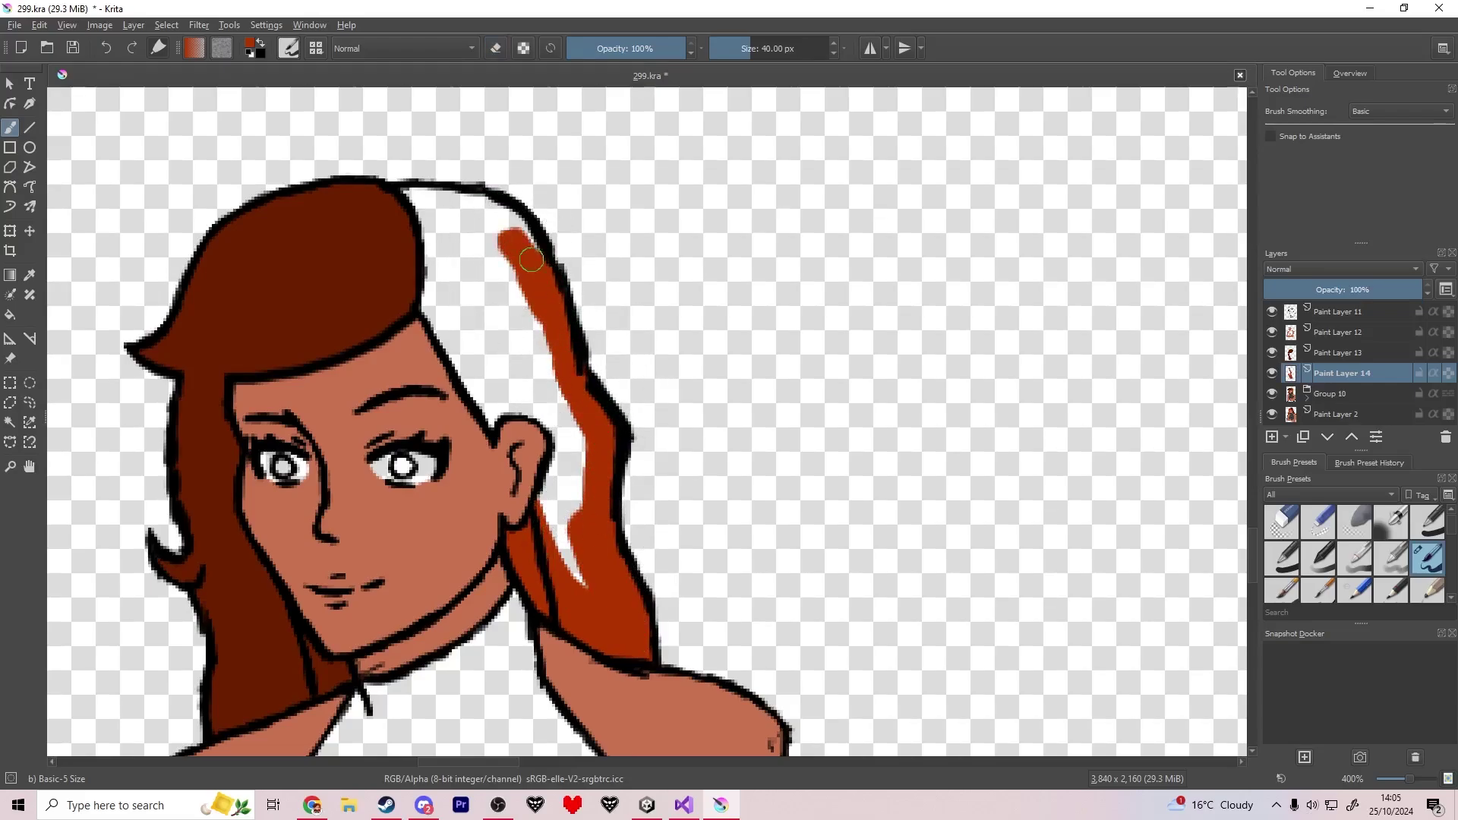
mouse_move(413, 199)
left_mouse_down()
mouse_move(495, 381)
mouse_move(478, 359)
mouse_move(489, 321)
mouse_move(539, 420)
mouse_move(568, 550)
mouse_move(538, 510)
mouse_move(585, 532)
left_mouse_up()
Add a layer beneath the orange-red hair and paint the halter top dark grey to match the large figure.
scroll(585, 531, "down", 5)
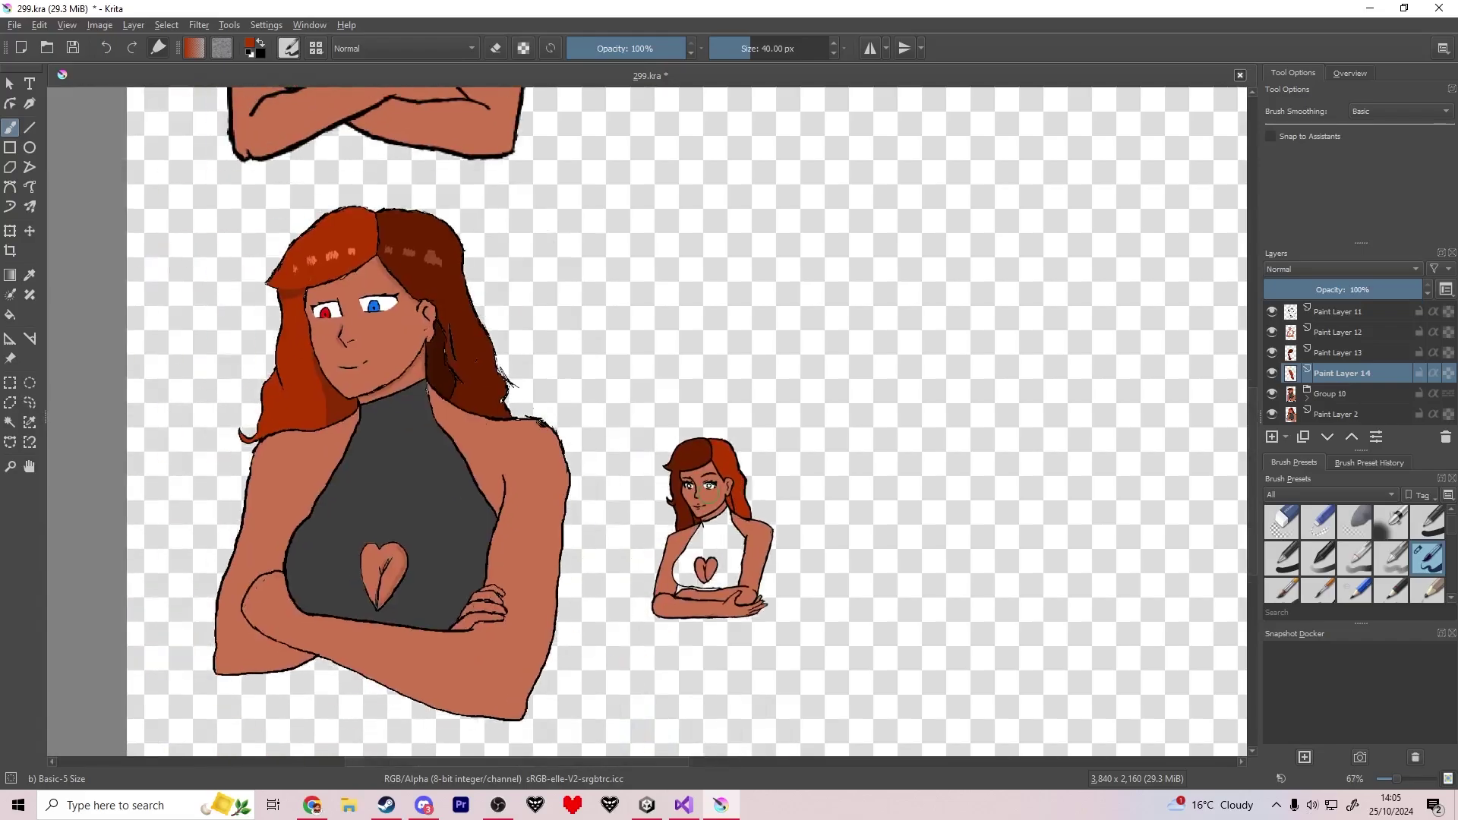
key("Insert")
scroll(699, 580, "up", 5)
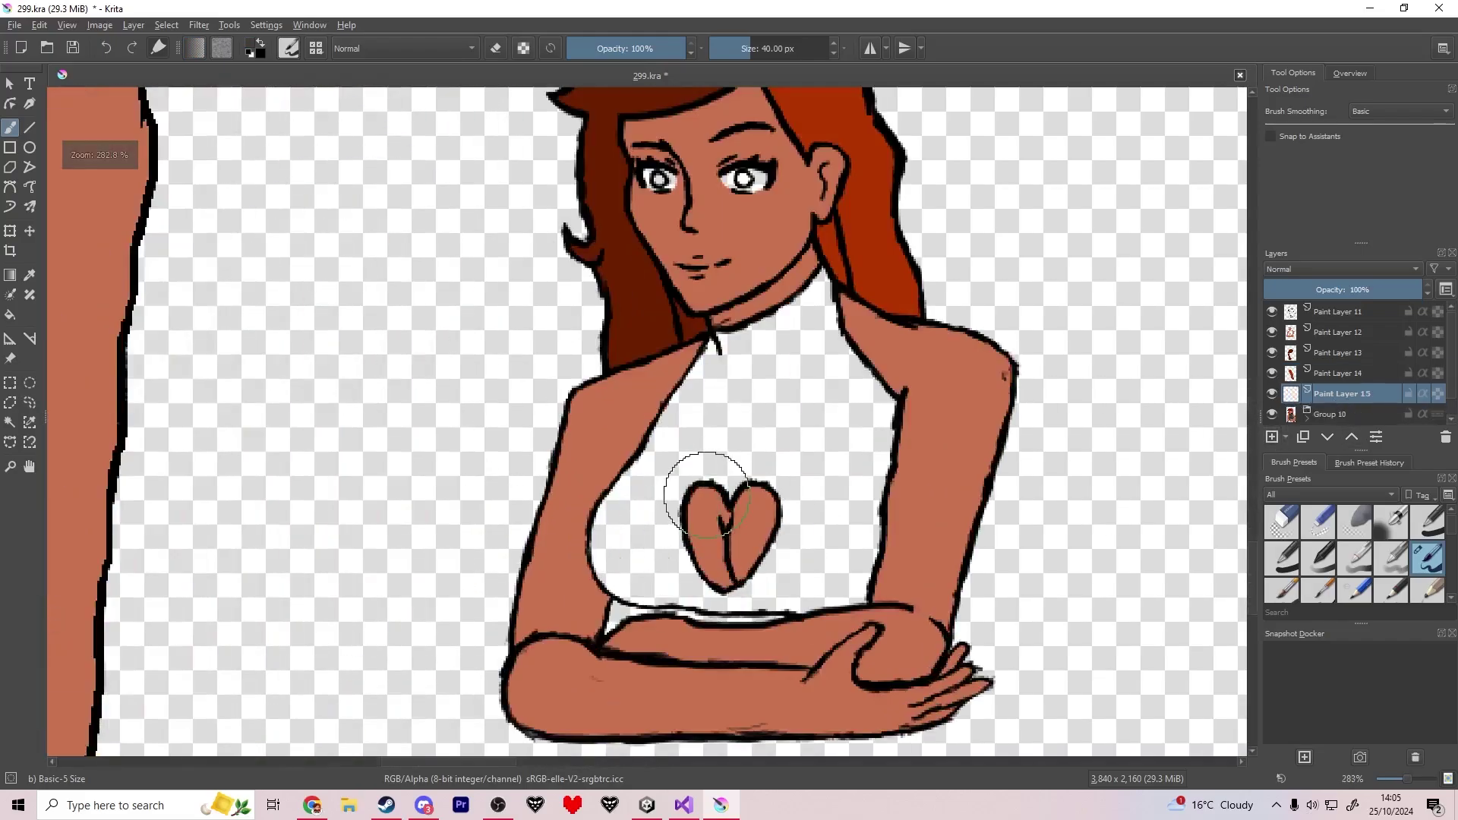
mouse_move(680, 452)
left_mouse_down()
mouse_move(767, 298)
mouse_move(664, 466)
mouse_move(618, 577)
mouse_move(807, 586)
mouse_move(874, 387)
mouse_move(832, 380)
left_mouse_up()
Clean up the skin colour along the edges of the grey top with the eraser on Paint Layer 12.
scroll(635, 579, "up", 4)
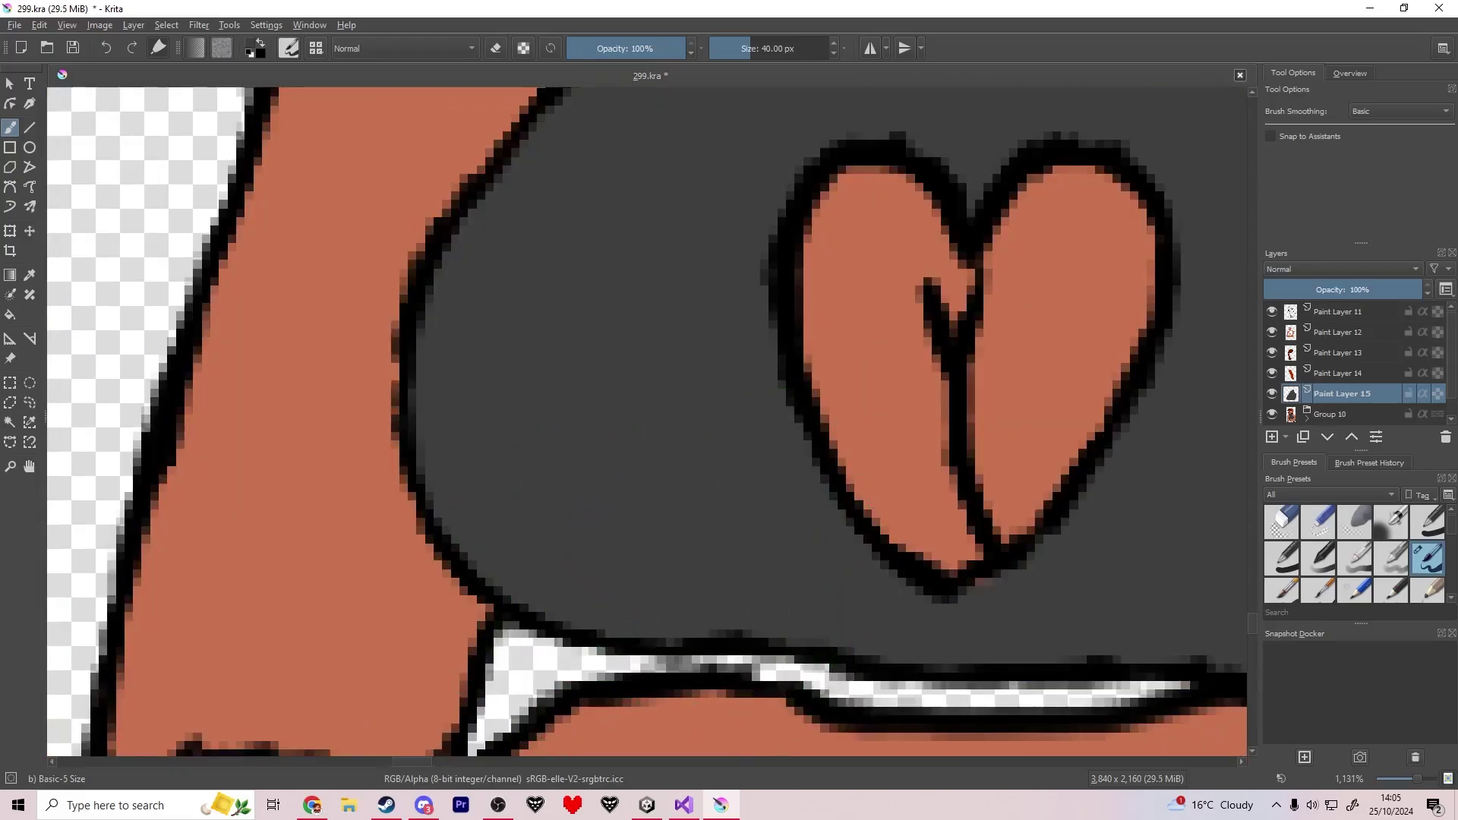
scroll(526, 290, "up", 2)
key("r")
left_click(651, 285)
left_click_drag(660, 300, 759, 569)
scroll(759, 570, "down", 1)
left_click_drag(680, 353, 638, 527)
key("e")
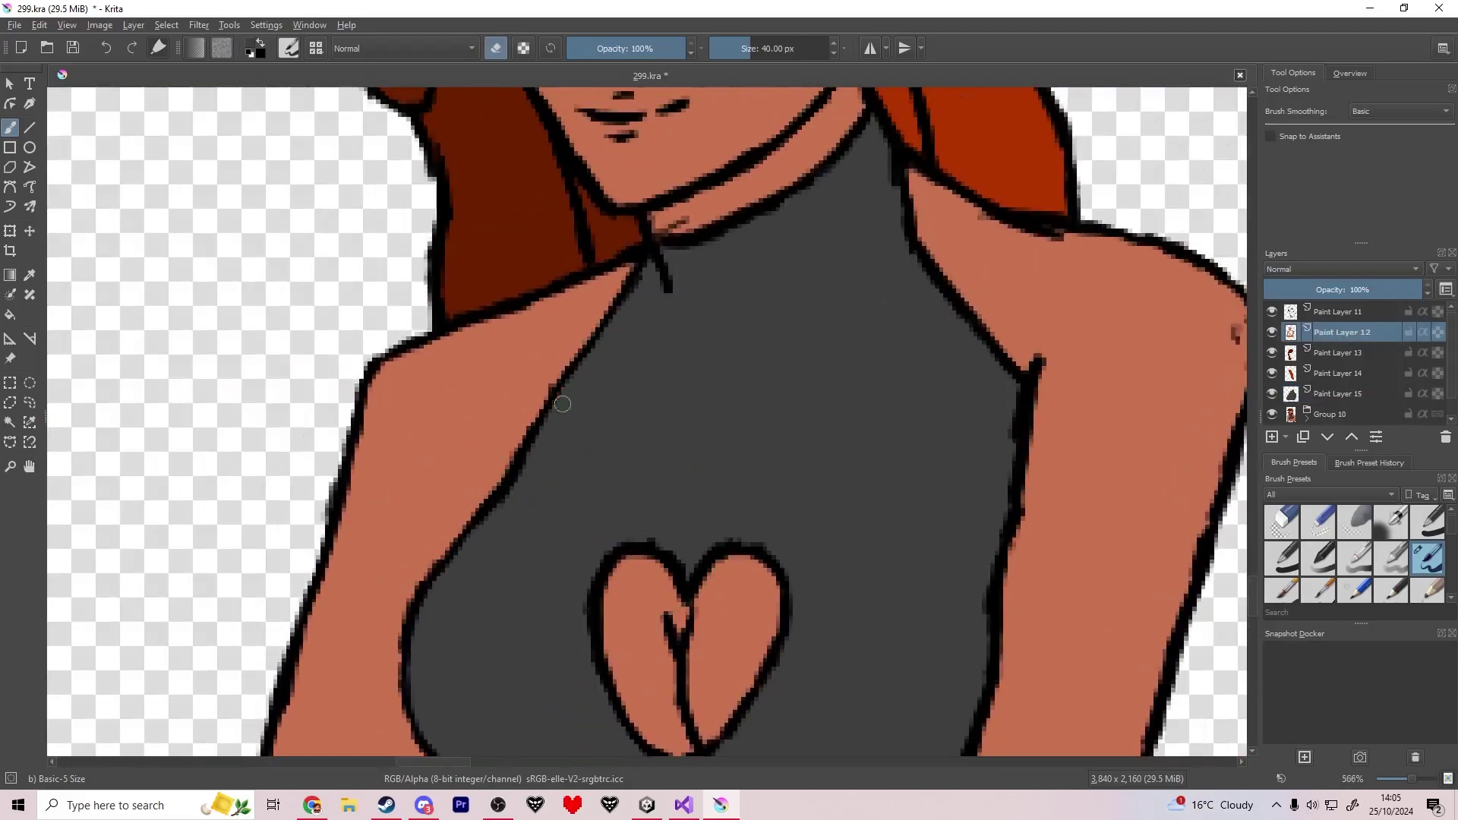
scroll(611, 357, "down", 5)
key("e")
Add a layer beneath the grey top's layer and paint the gap between the top and the crossed arms near-white.
left_click(1340, 394)
left_click(1272, 438)
left_click(1328, 437)
scroll(1353, 413, "down", 1)
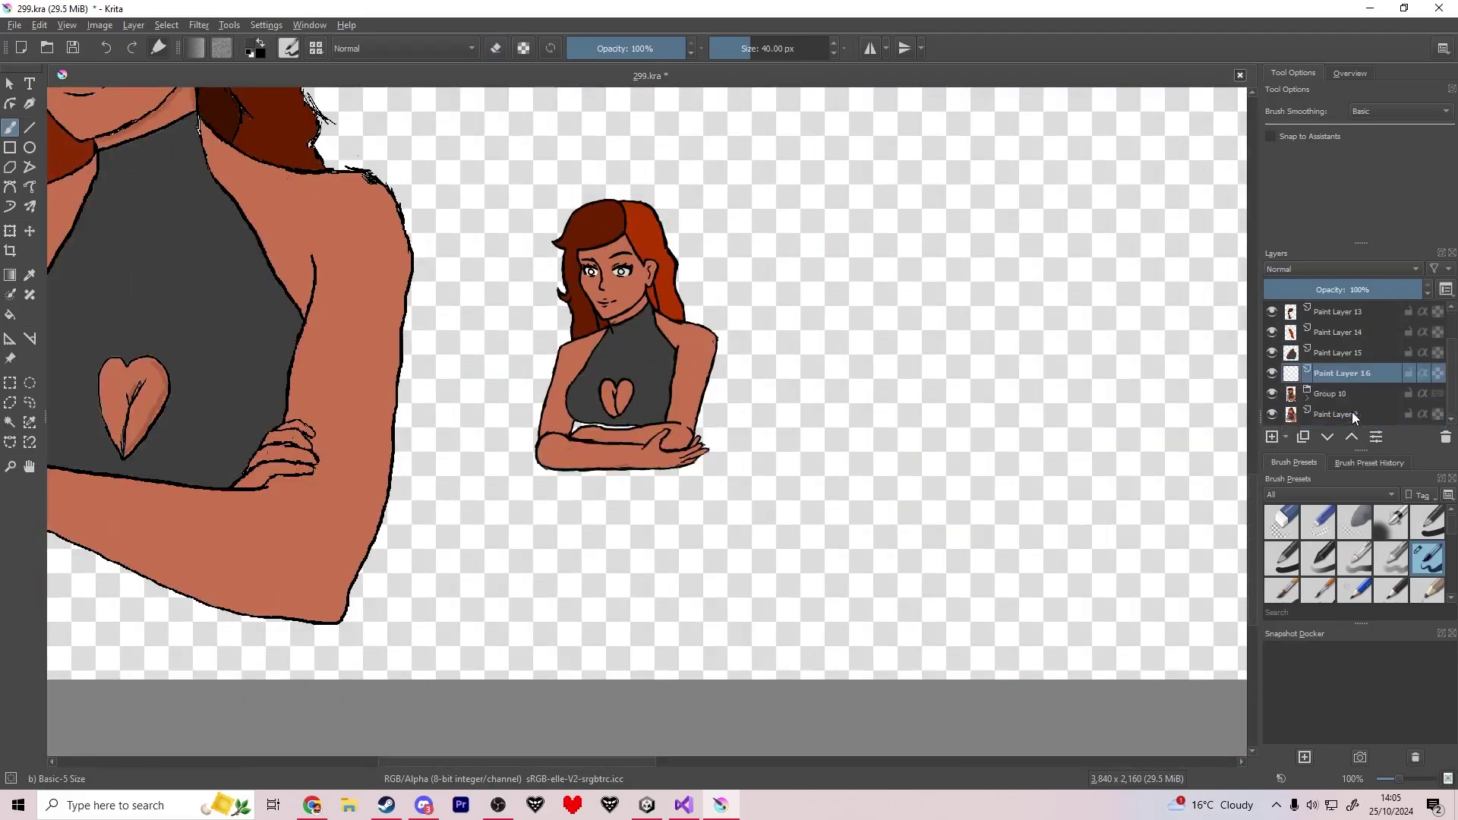
left_click(251, 52)
left_click(586, 310)
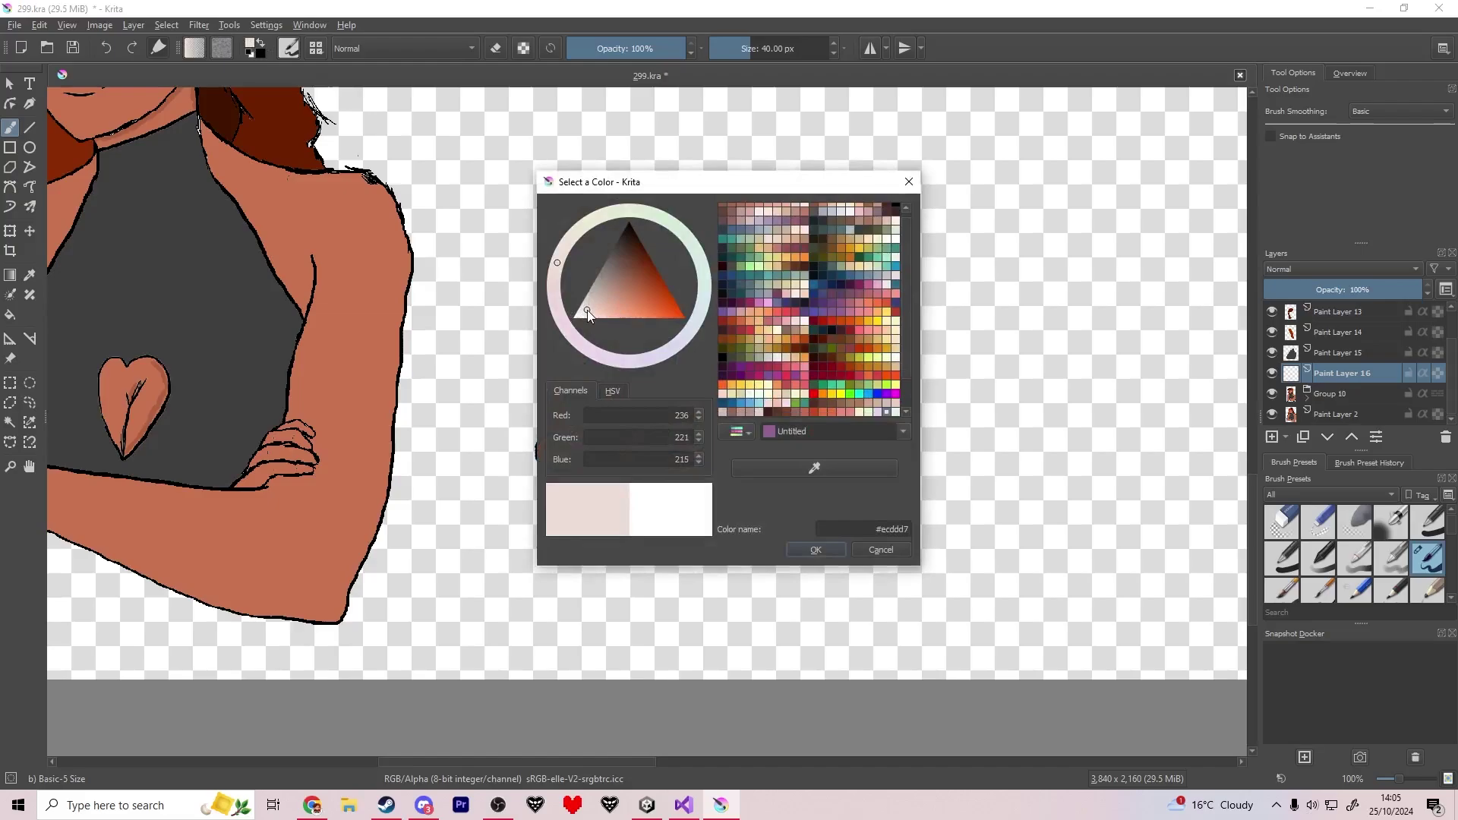
left_click(807, 554)
scroll(597, 433, "up", 3)
left_click_drag(544, 419, 736, 391)
scroll(740, 389, "down", 4)
scroll(745, 332, "up", 3)
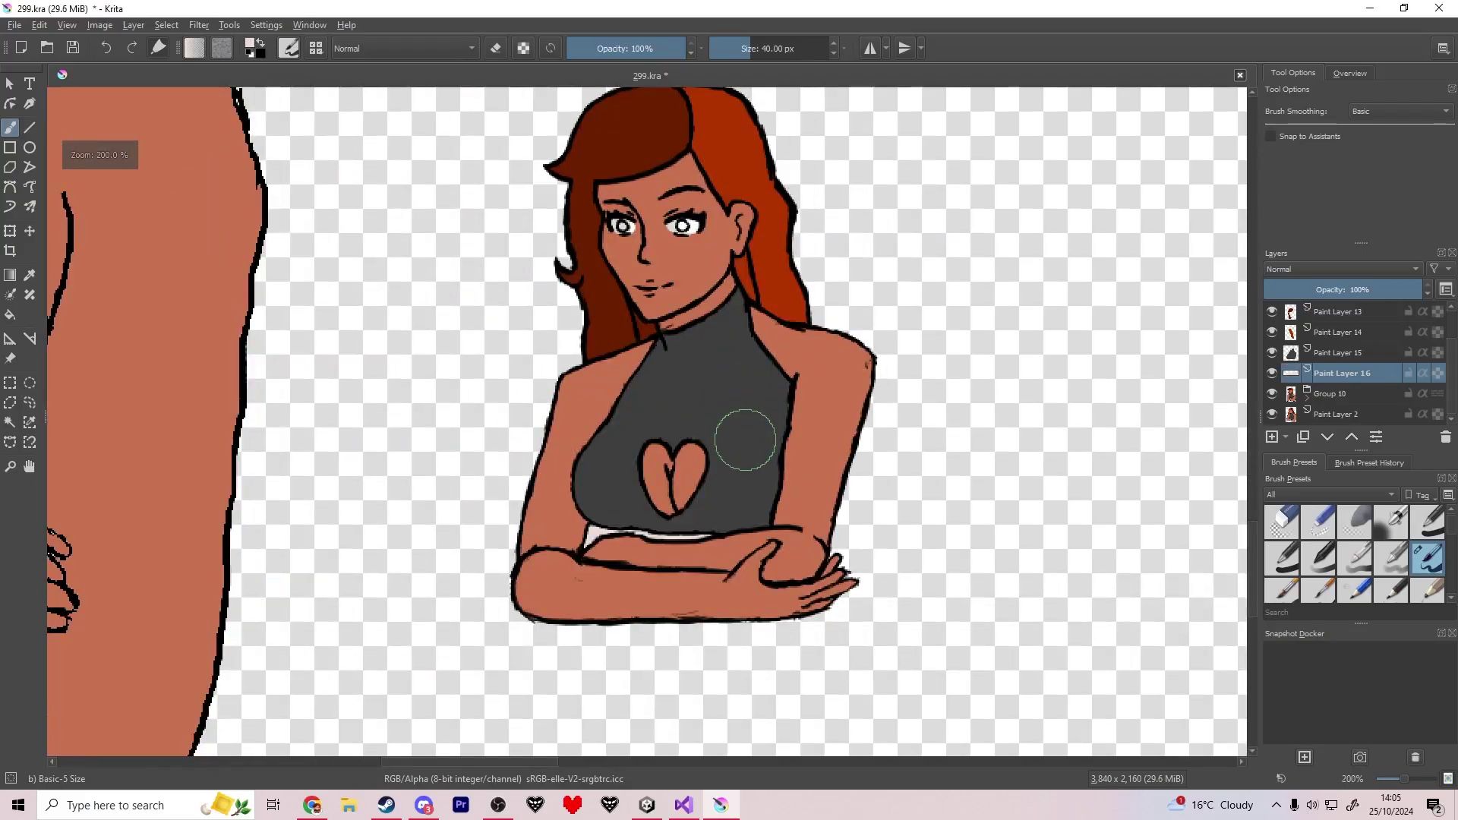
Group the small figure's colour layers together, leaving the line art layer outside, and collapse the group.
scroll(1329, 351, "up", 1)
left_click(1329, 335, "shift")
right_click(1329, 334)
mouse_move(1281, 527)
left_click(1185, 526)
left_click(1307, 329)
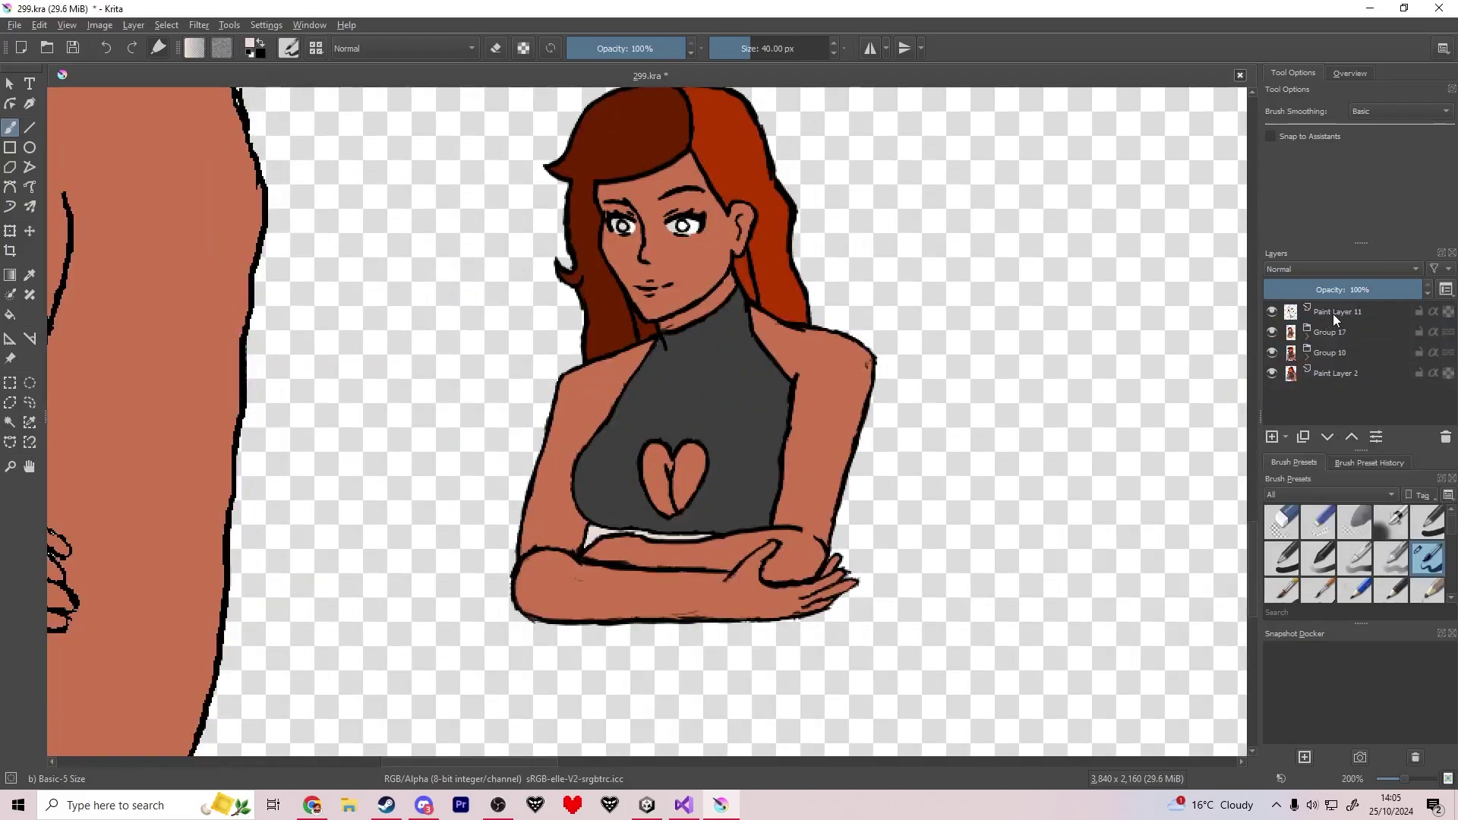
left_click(1333, 313)
left_click(1333, 329, "shift")
right_click(1333, 328)
left_click(1301, 414)
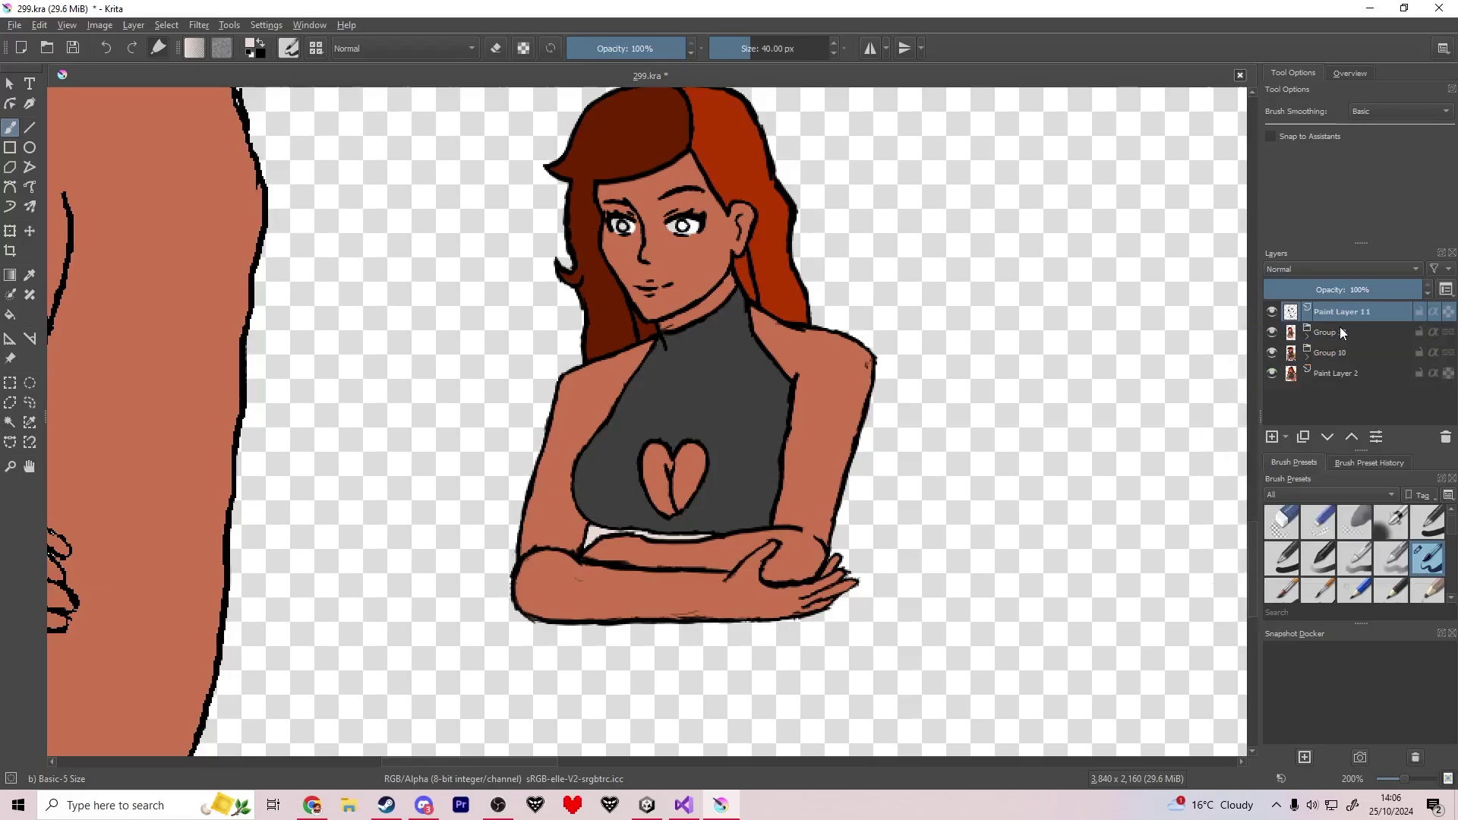
Add a layer beneath the skin layer in Group 17 and paint the whites of both eyes, undoing the stroke that spills onto the hair.
left_click(1308, 351)
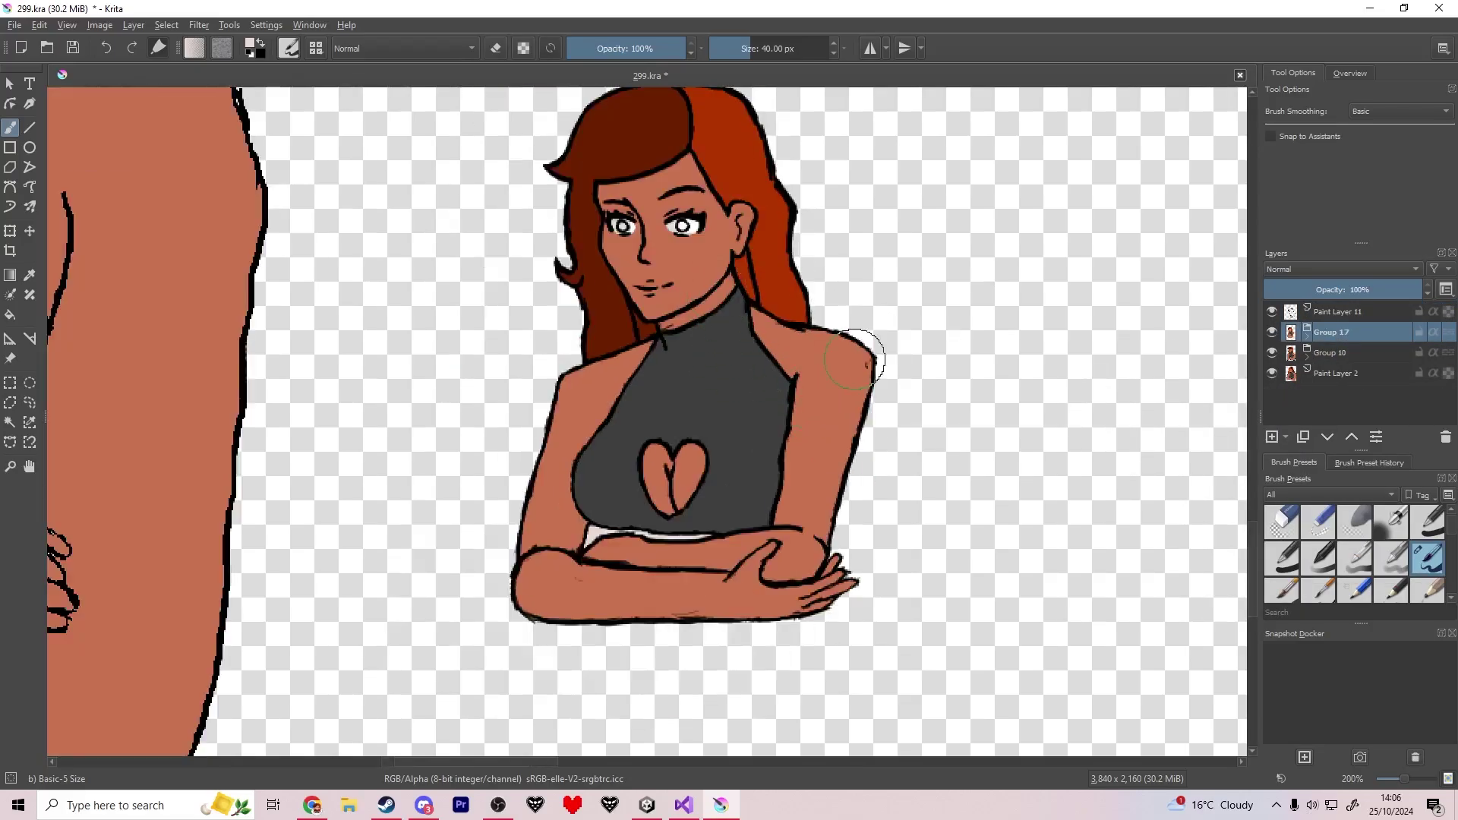
scroll(871, 406, "up", 2)
left_click_drag(871, 406, 1035, 581)
left_click(1308, 335)
left_click(1353, 355)
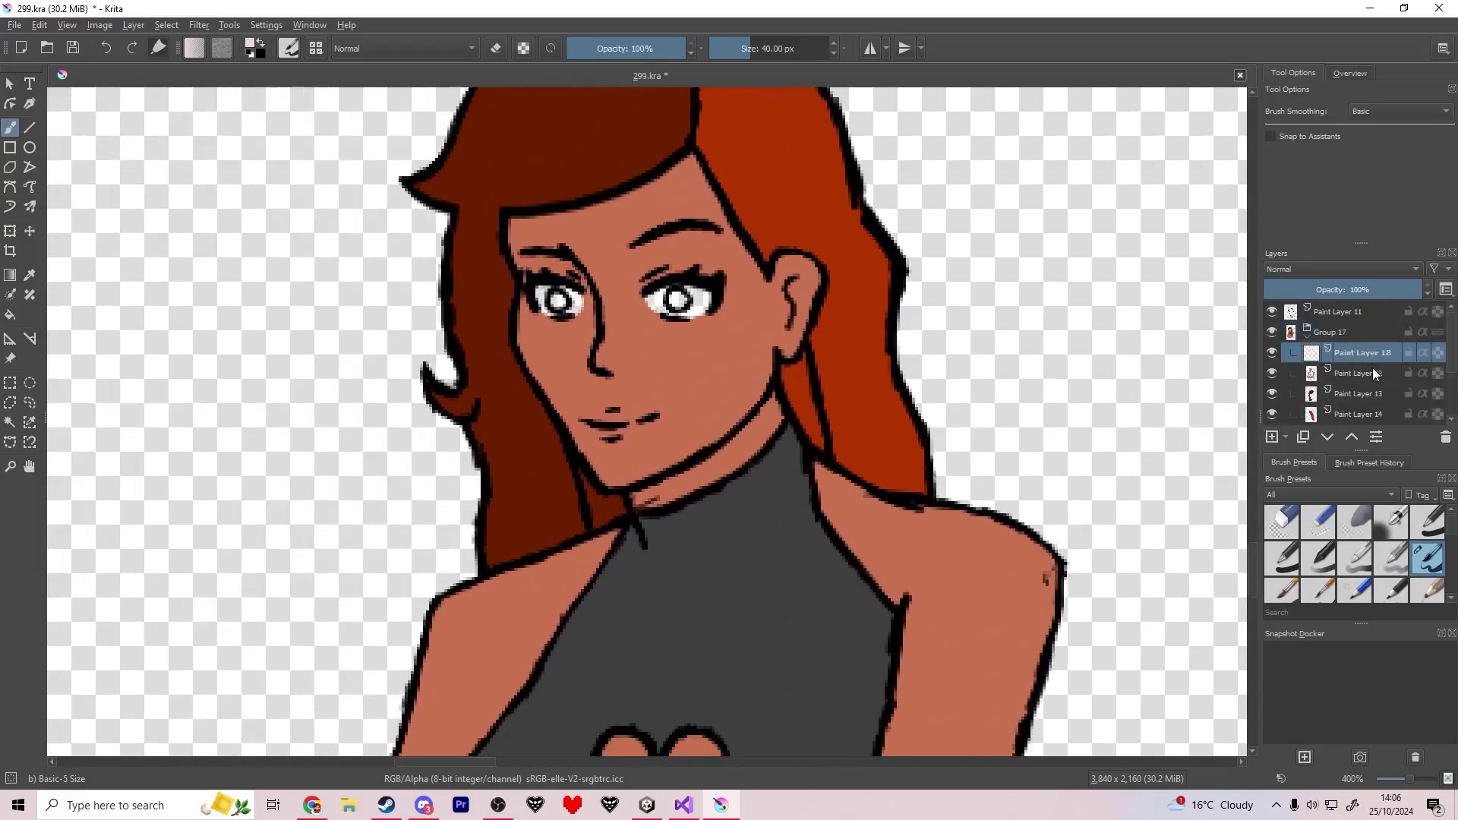
left_click_drag(1373, 367, 1372, 381)
left_click_drag(508, 269, 507, 327)
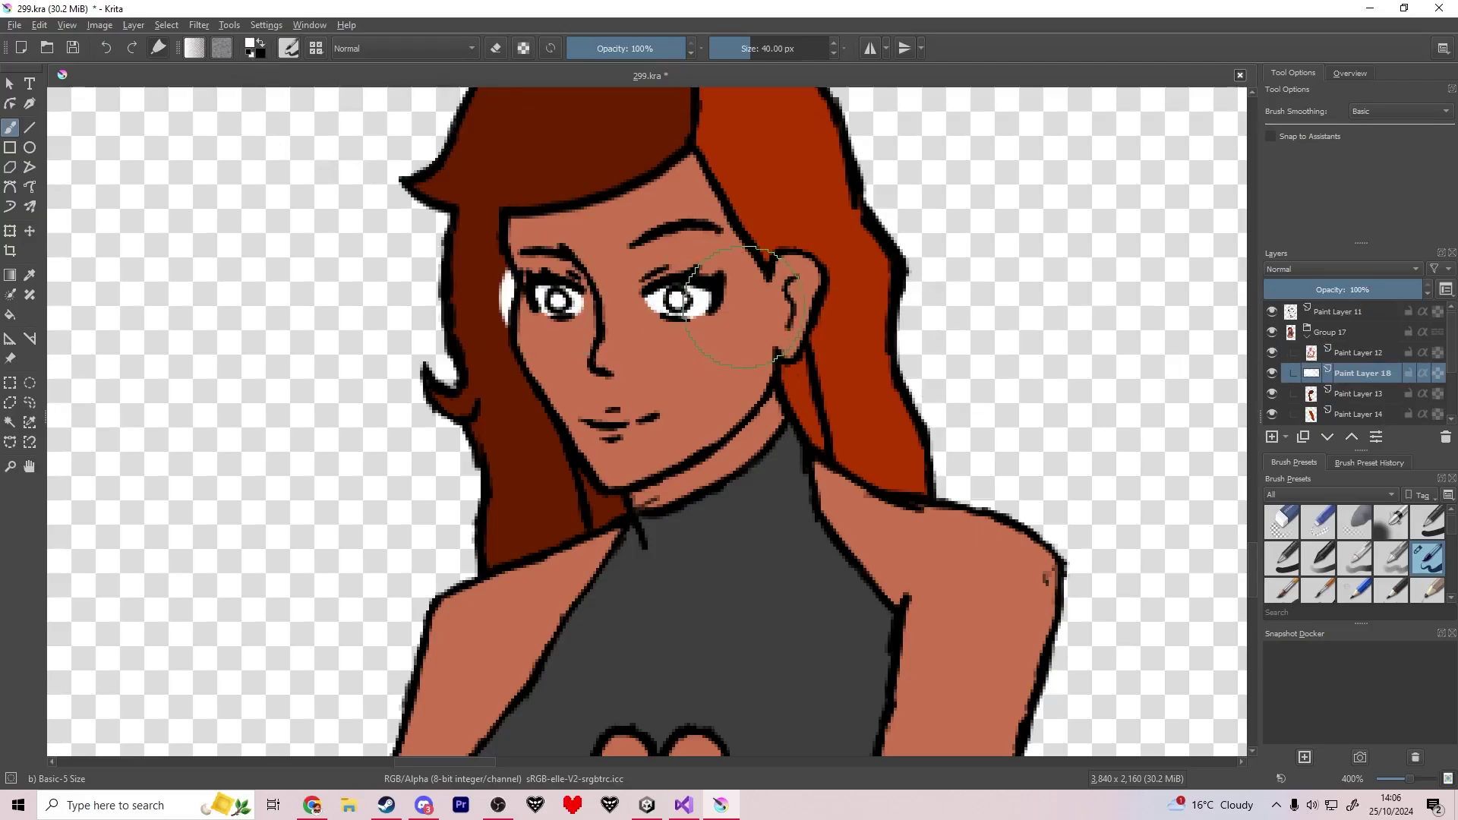
key("ctrl+z")
Add another layer beneath the eye-white layer and erase the white from inside both irises.
left_click(1271, 439)
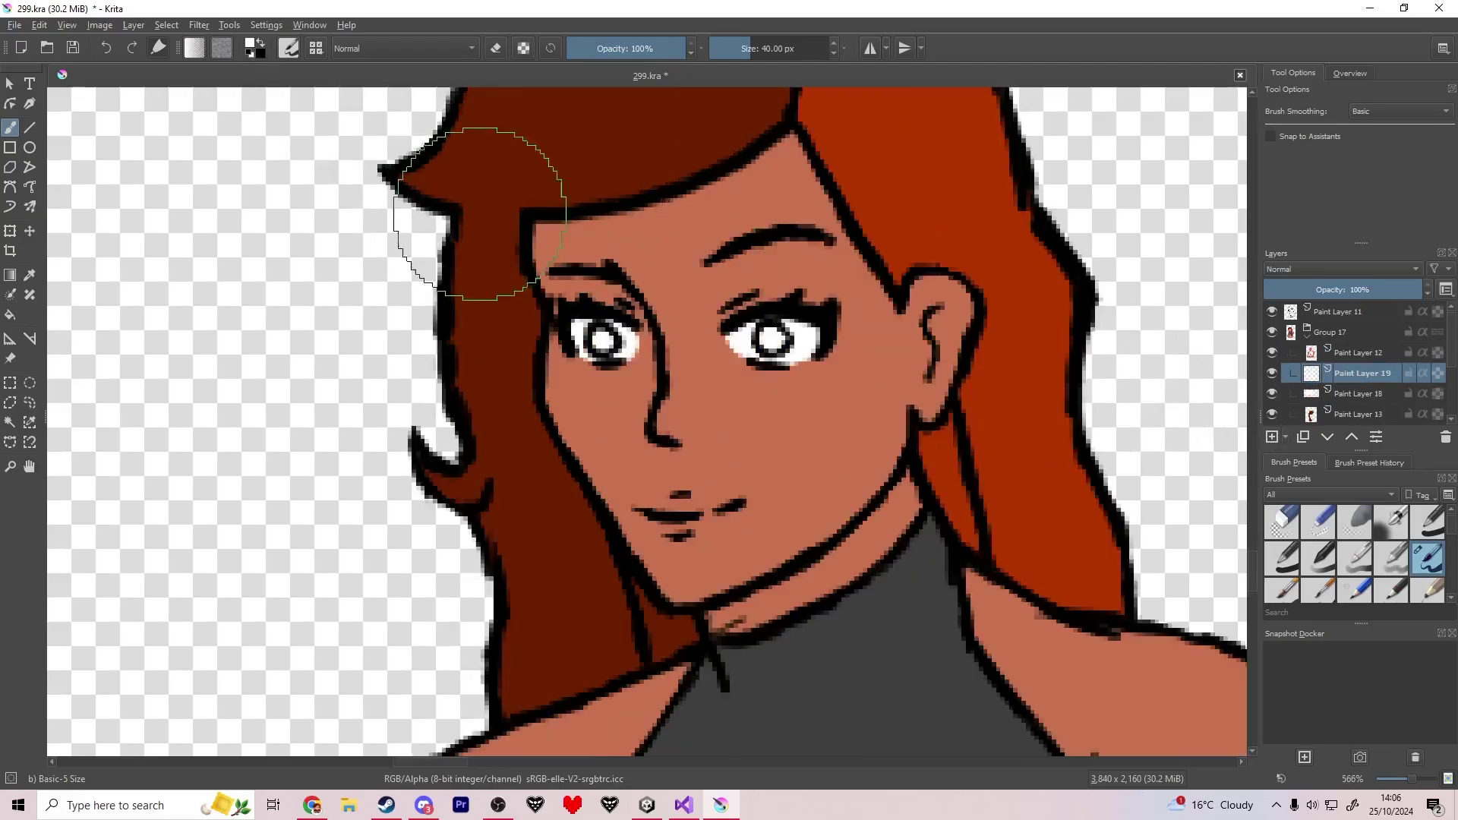
scroll(482, 243, "up", 3)
key("e")
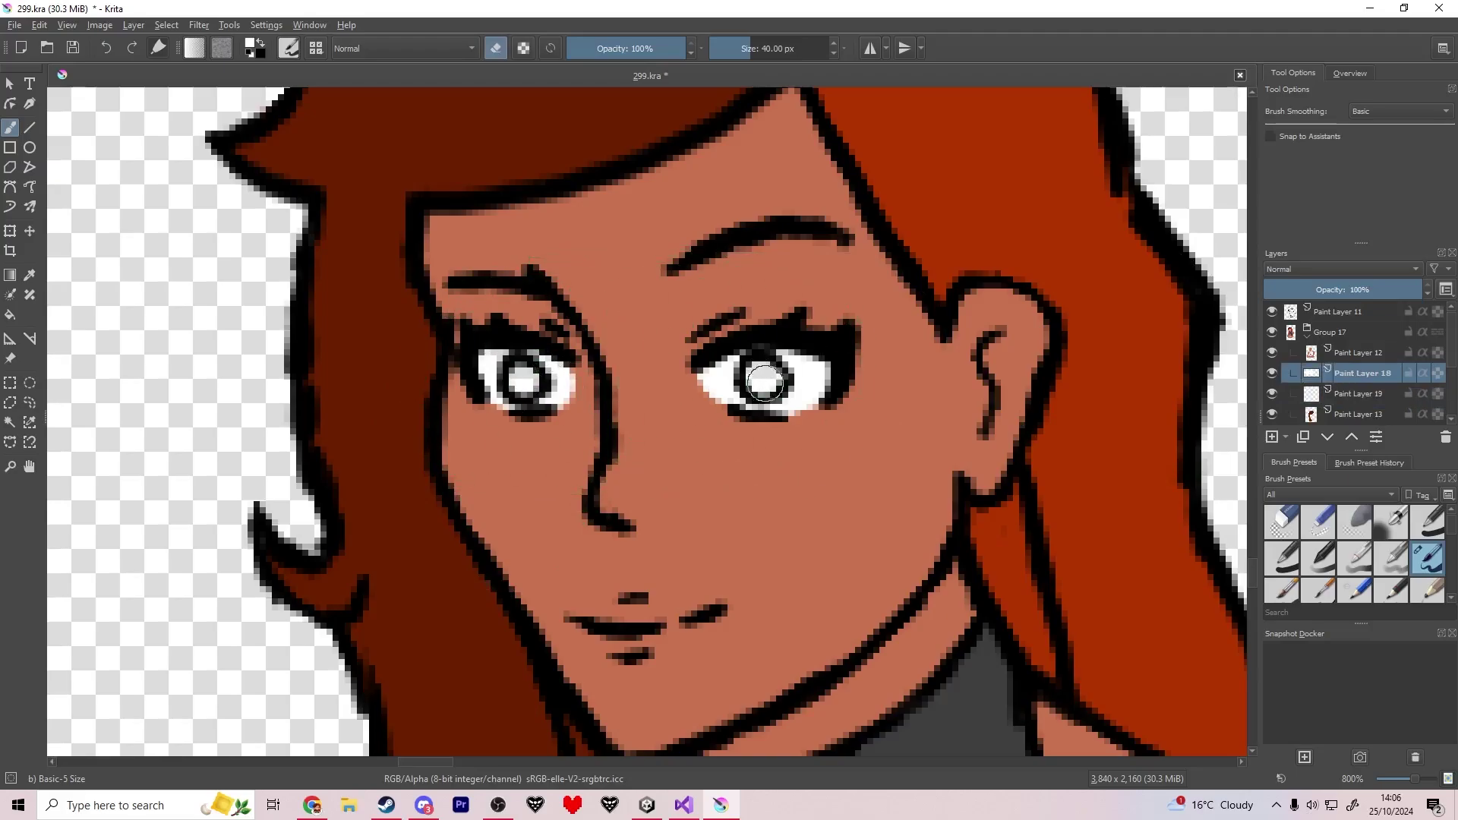
Sample the blue from the large figure's eye and paint the iris nearer the ear on the layer below the eye whites.
scroll(612, 313, "down", 5)
left_click_drag(156, 124, 488, 244)
left_click_drag(281, 106, 456, 327)
scroll(456, 327, "up", 1)
left_click(419, 251, "ctrl")
left_click_drag(1208, 555, 648, 374)
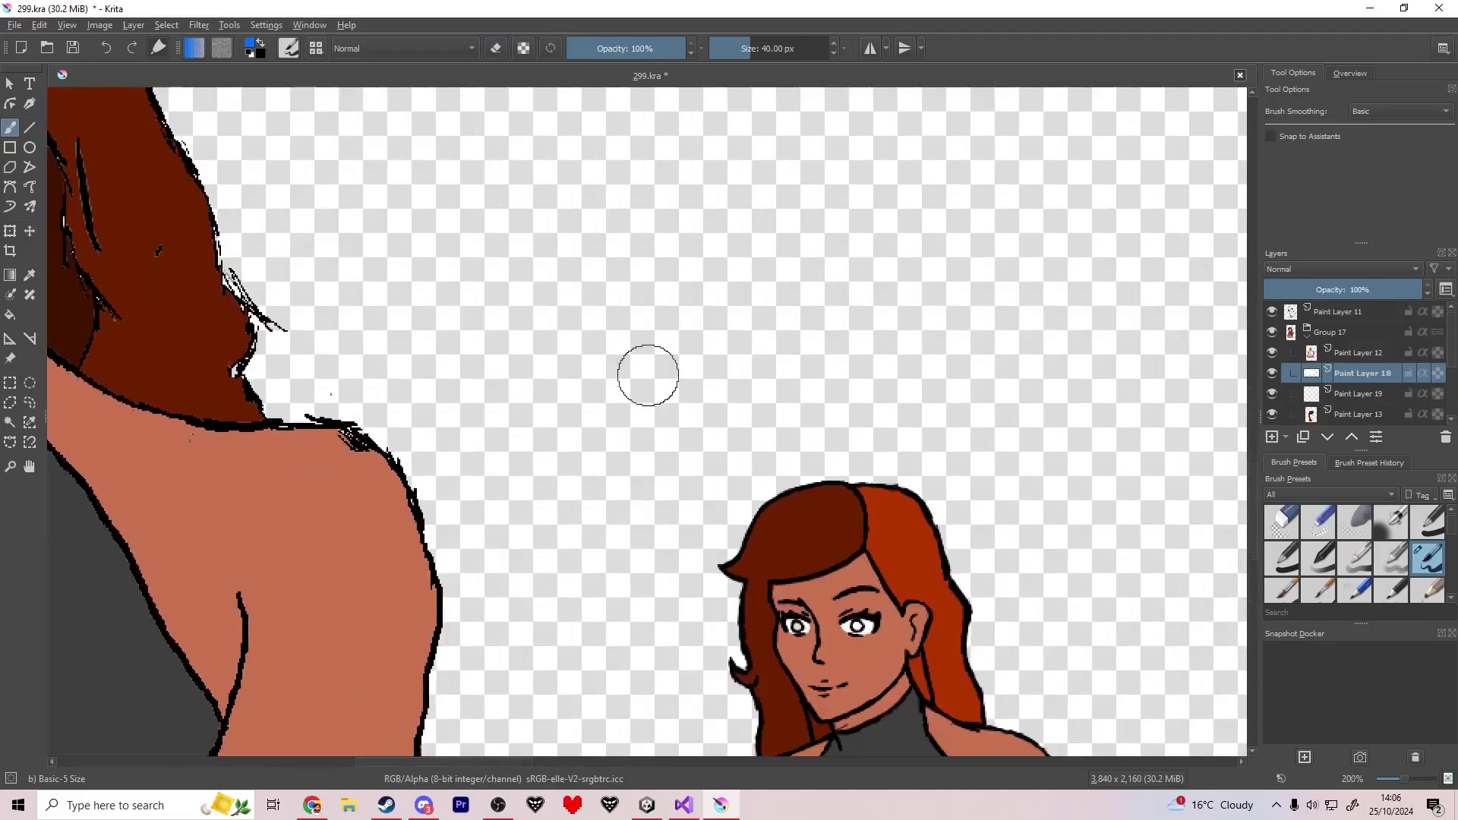
scroll(923, 649, "up", 2)
left_click(1360, 394)
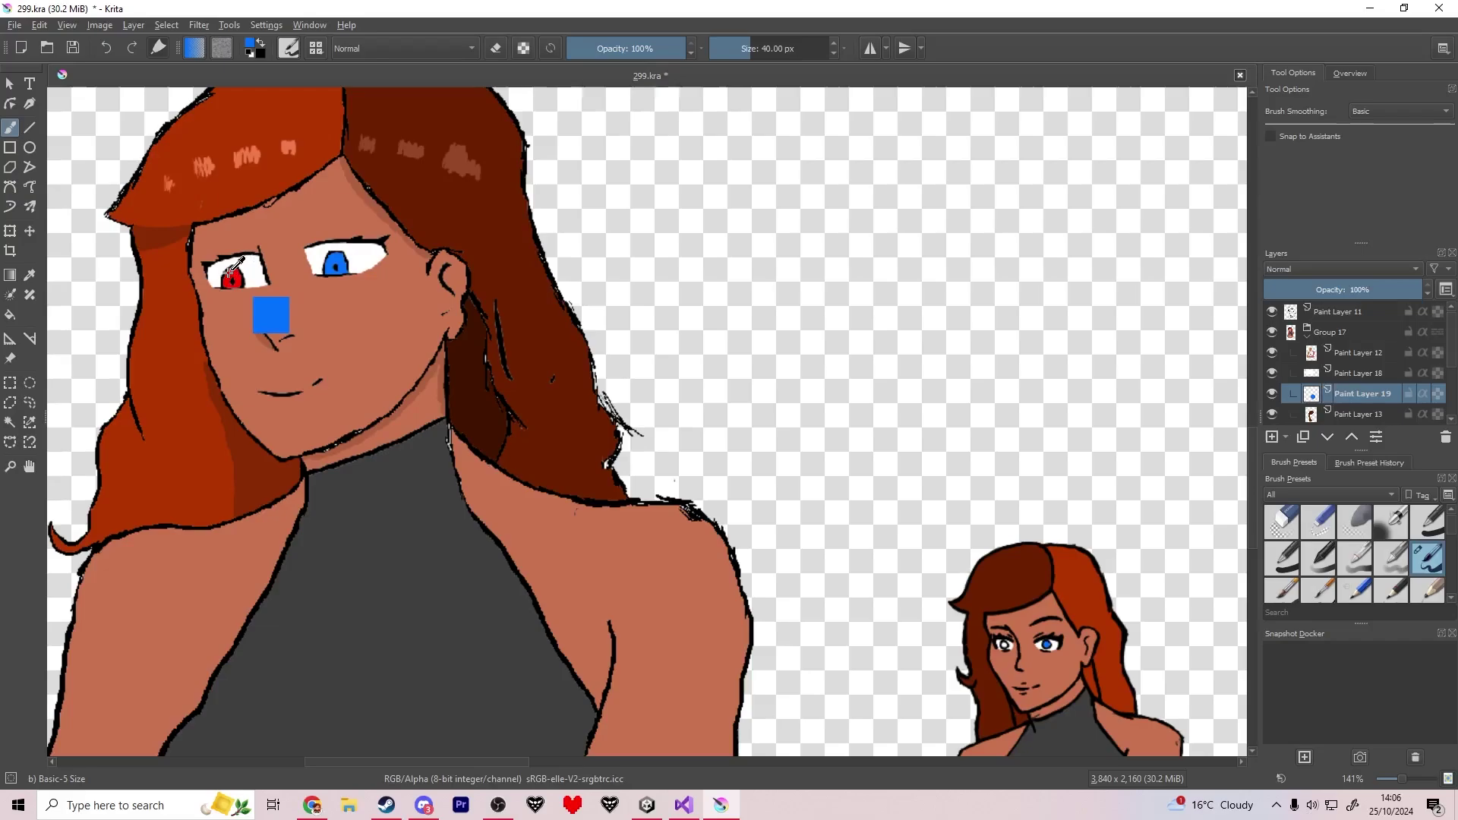
Sample the red from the large figure's other eye and paint the small figure's remaining iris red.
scroll(1005, 647, "up", 2)
scroll(1042, 617, "down", 5)
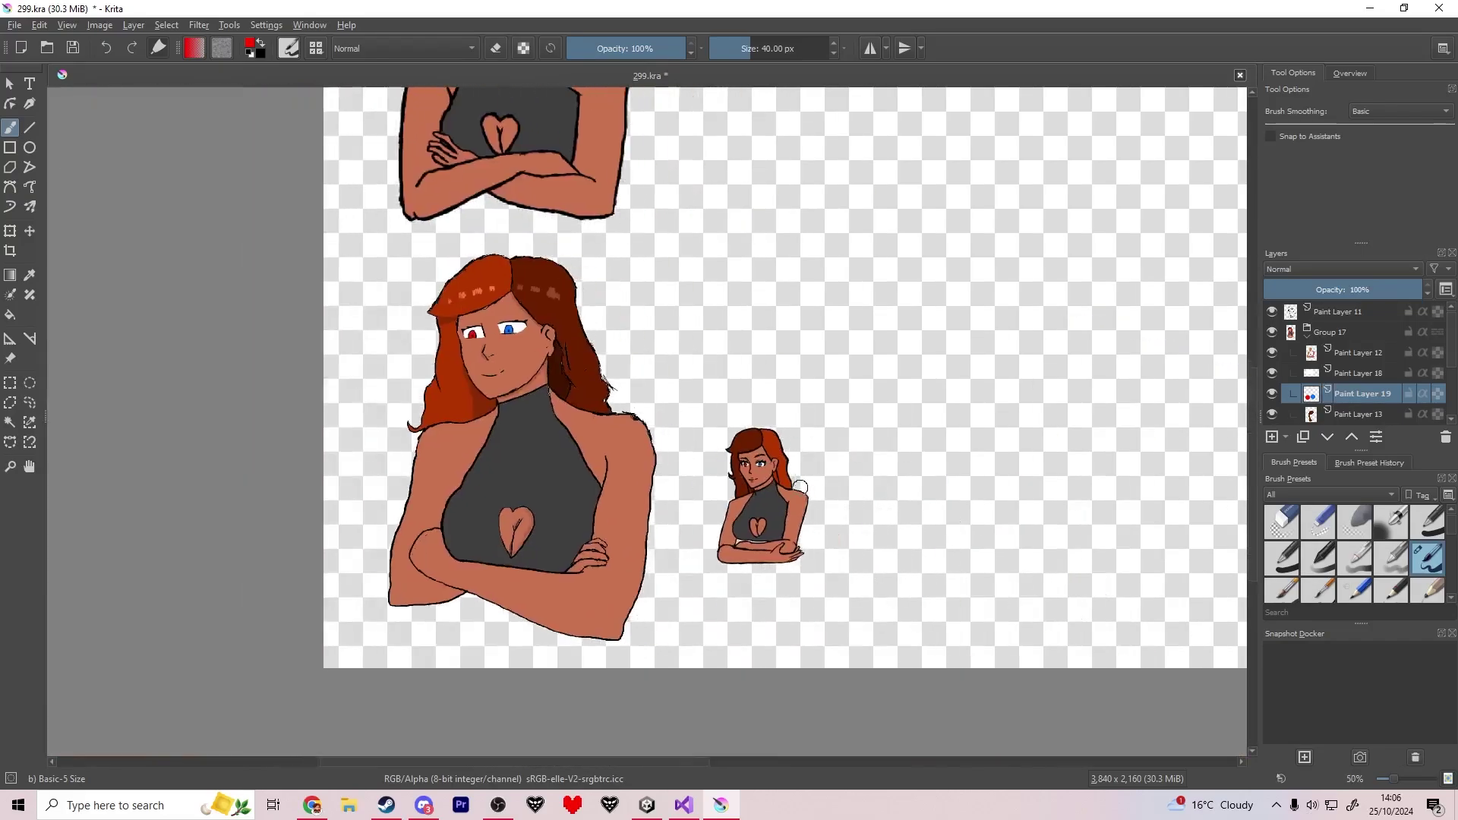
scroll(793, 492, "up", 3)
Group the line art layer, Paint Layer 11, with Group 17 and collapse the new group.
left_click(1303, 339)
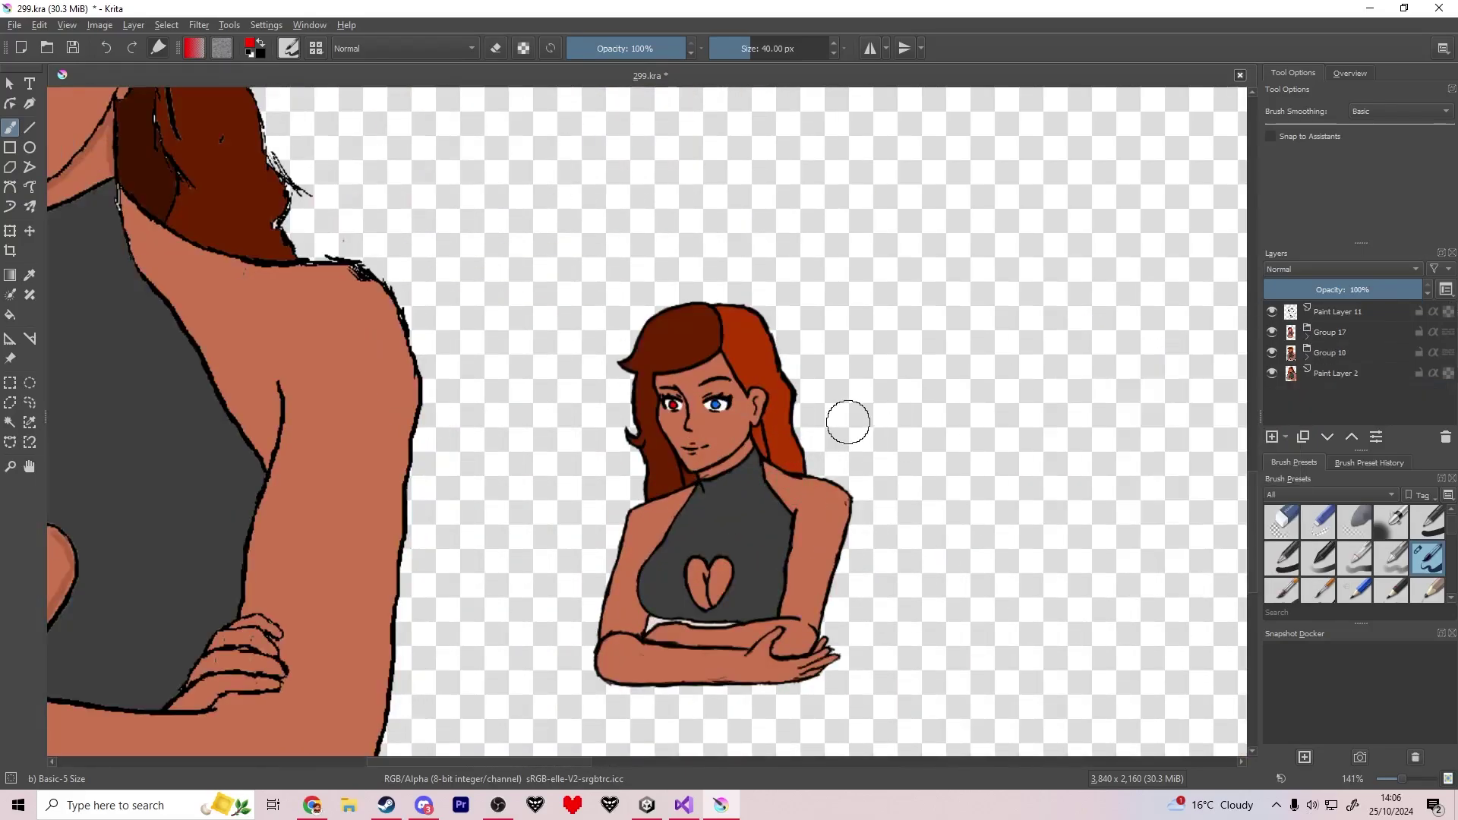
scroll(848, 422, "down", 3)
left_click_drag(848, 422, 720, 474)
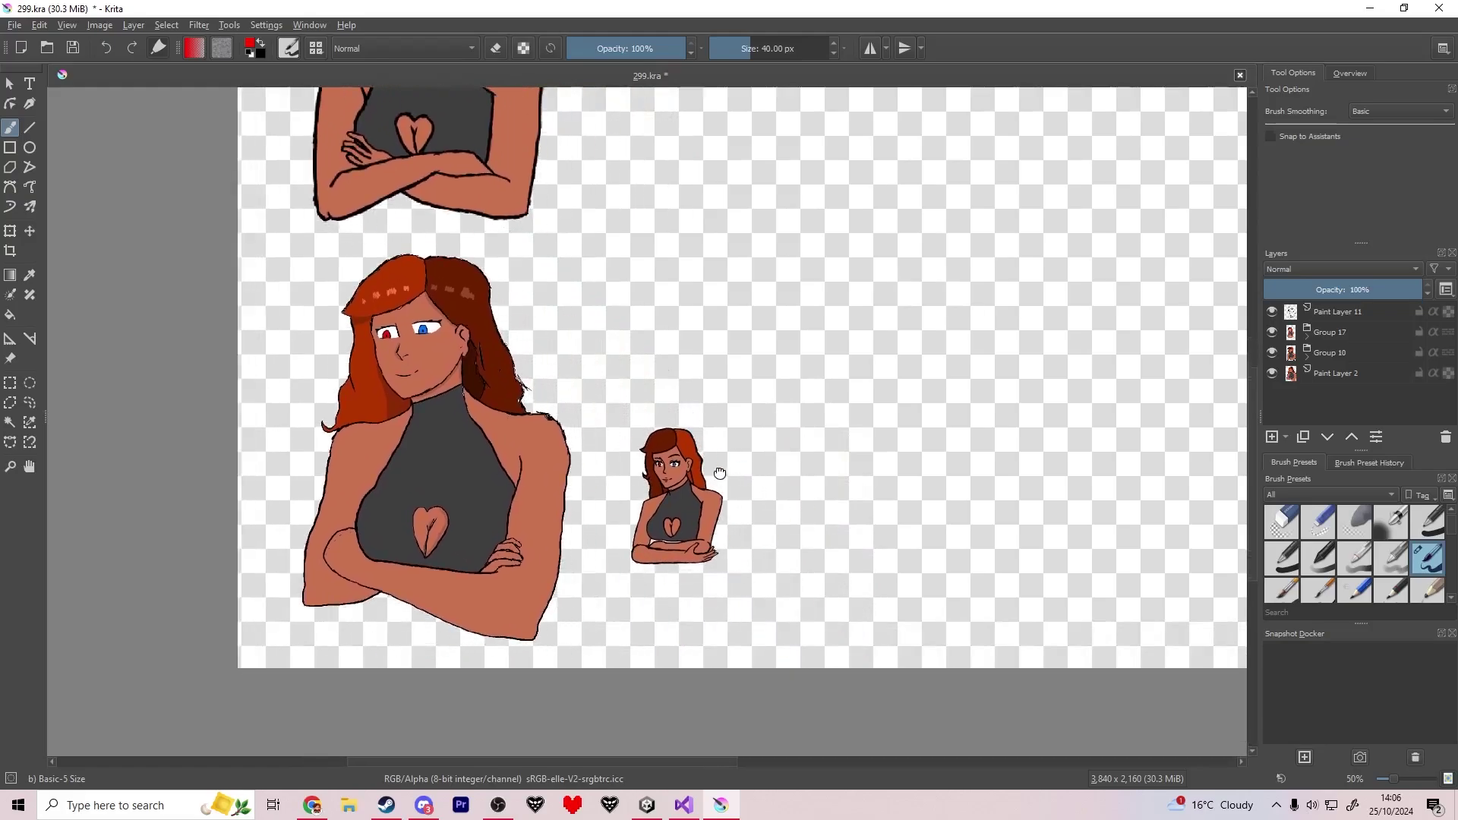
scroll(720, 473, "up", 2)
right_click(1337, 328)
mouse_move(1229, 520)
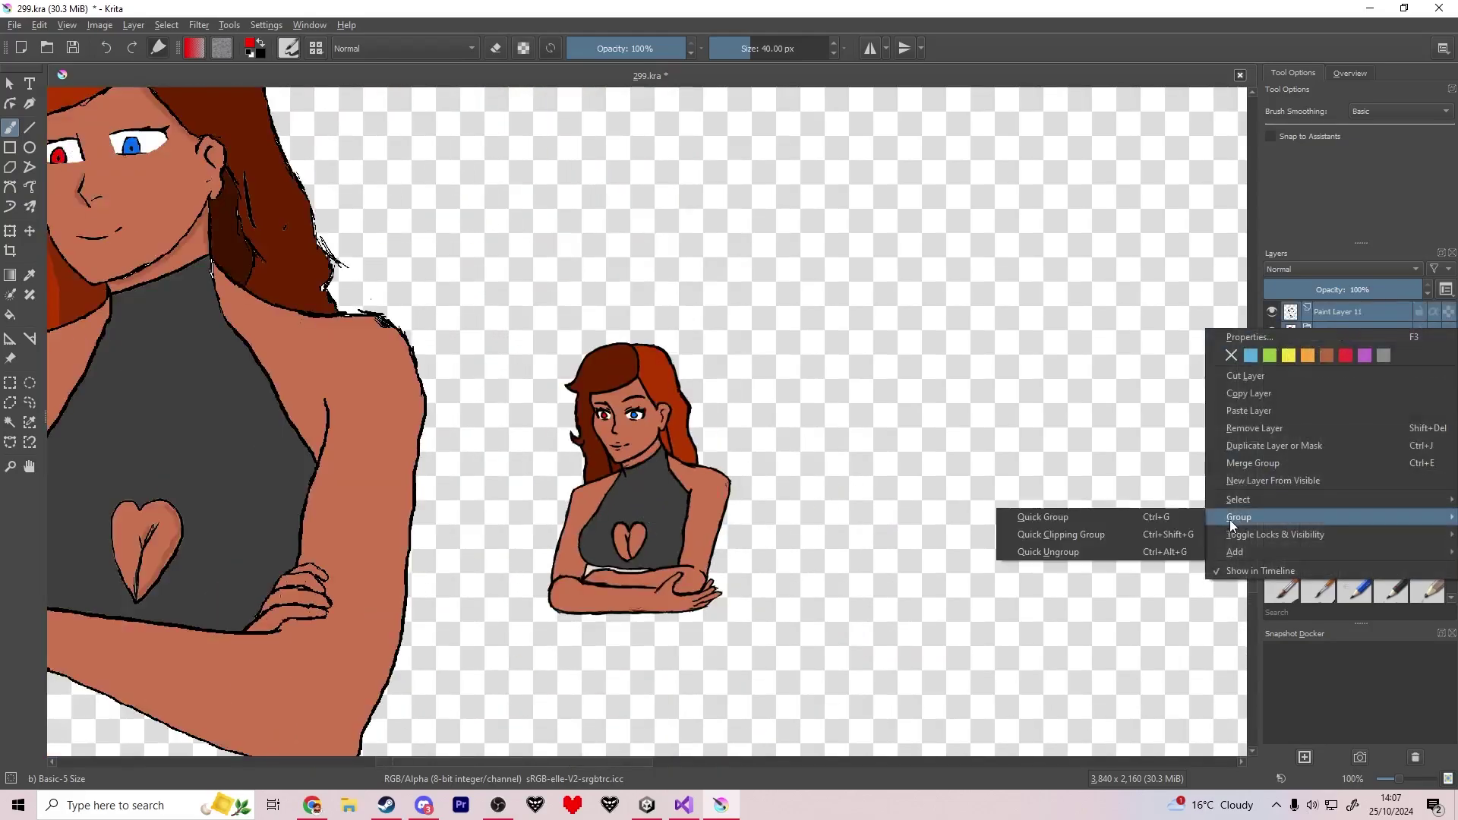
left_click(1043, 518)
left_click(1308, 322)
Scale the grouped figure up to about the size of the other figures and place it beside the lower one.
key("ctrl+t")
scroll(769, 423, "down", 3)
left_click_drag(757, 395, 931, 235)
left_click_drag(838, 262, 839, 301)
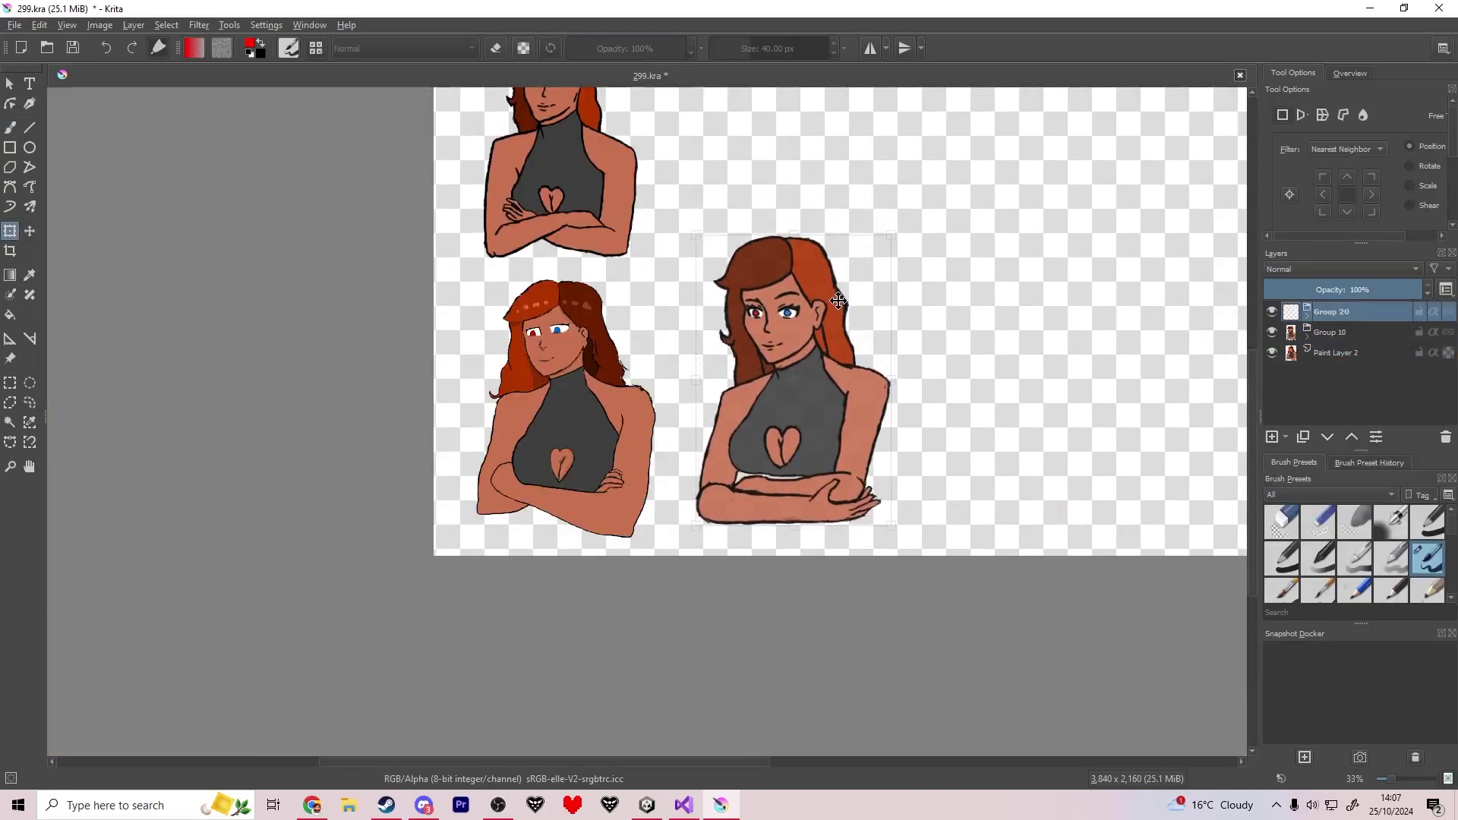
key("Return")
Draw black pupils in the red and blue irises on Paint Layer 11 inside the group.
left_click(1305, 313)
left_click(1329, 335)
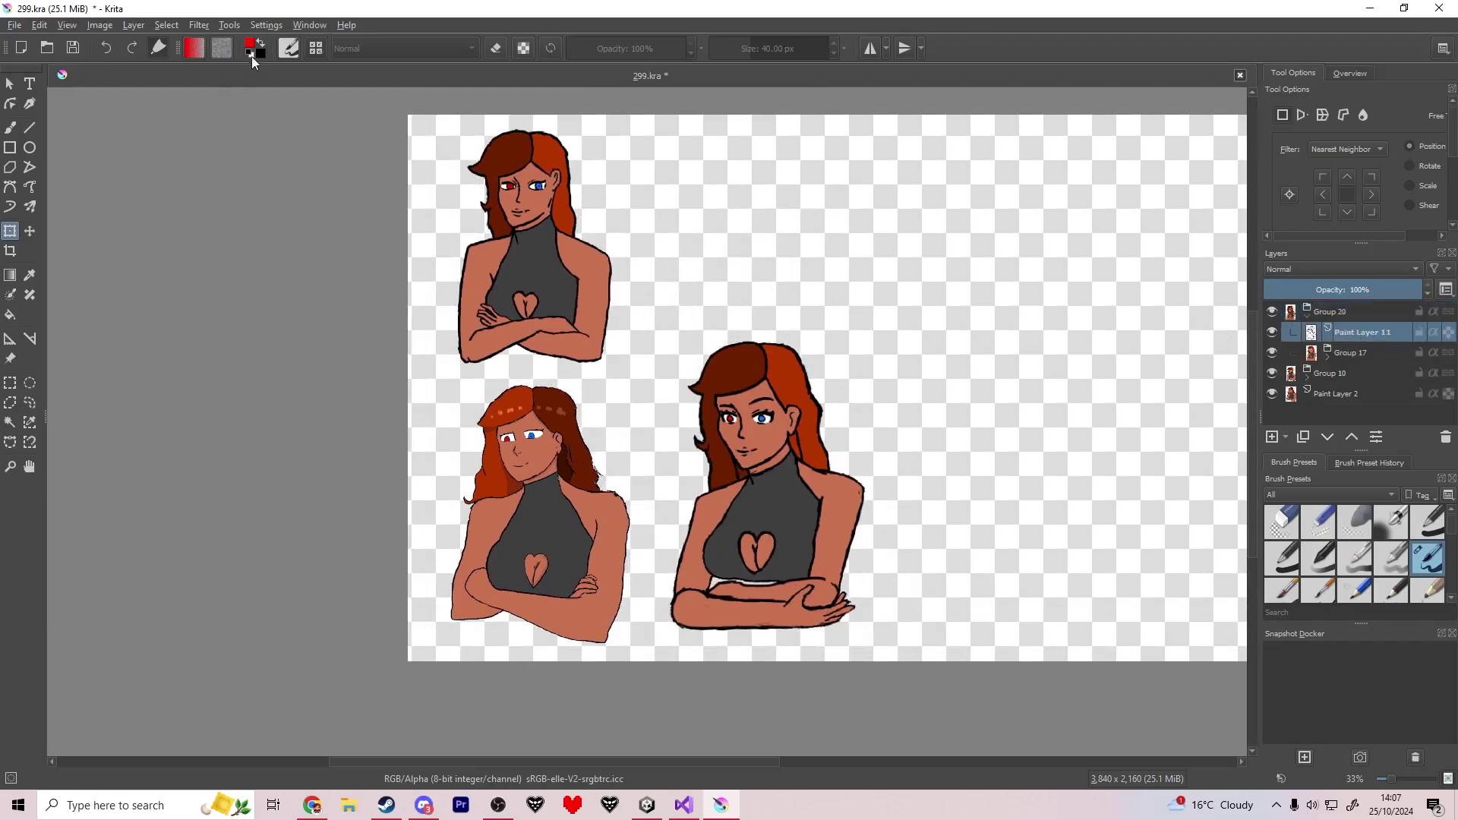
key("b")
key("x")
scroll(519, 241, "up", 6)
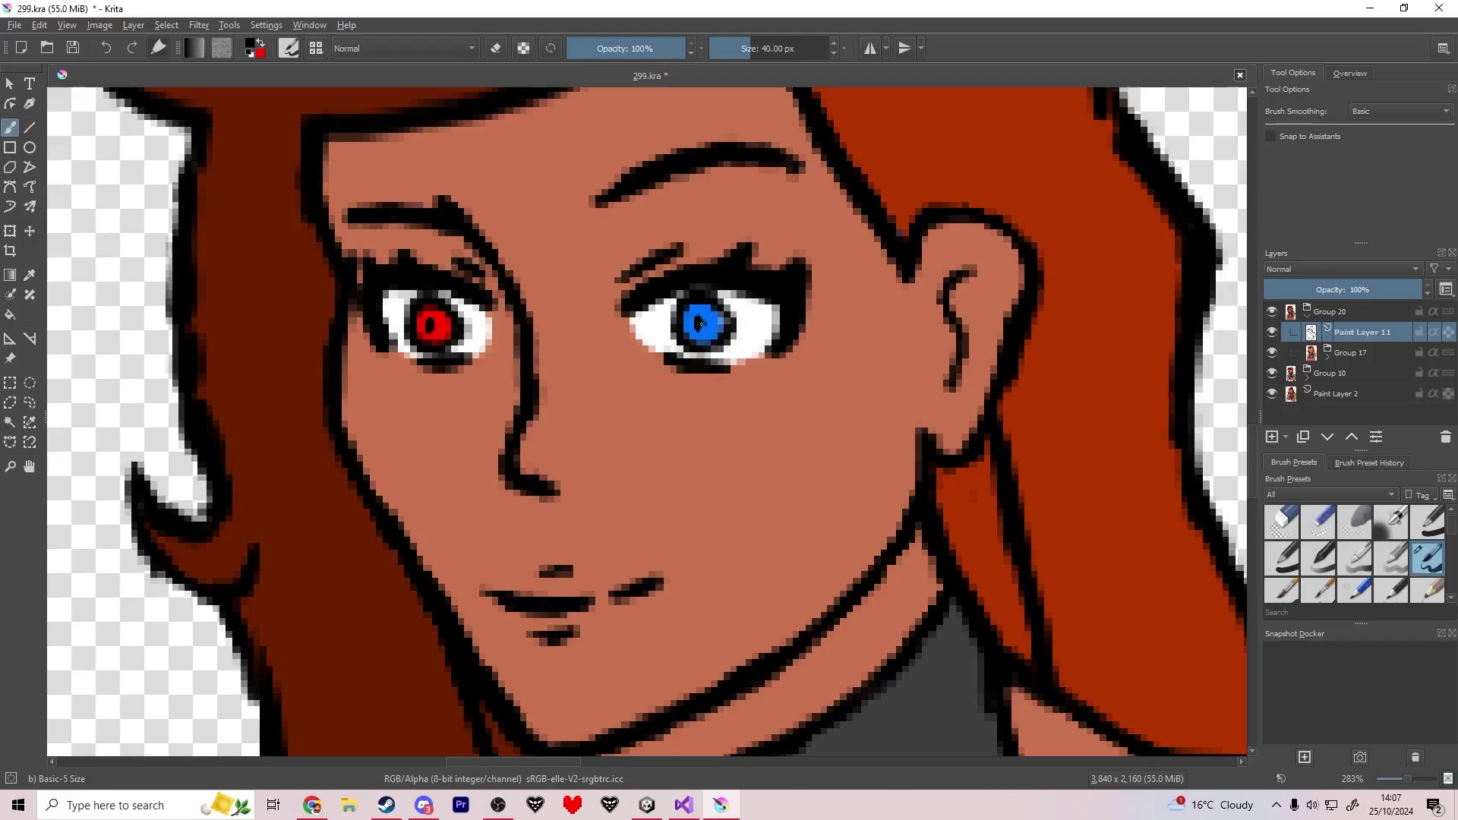
scroll(700, 328, "down", 8)
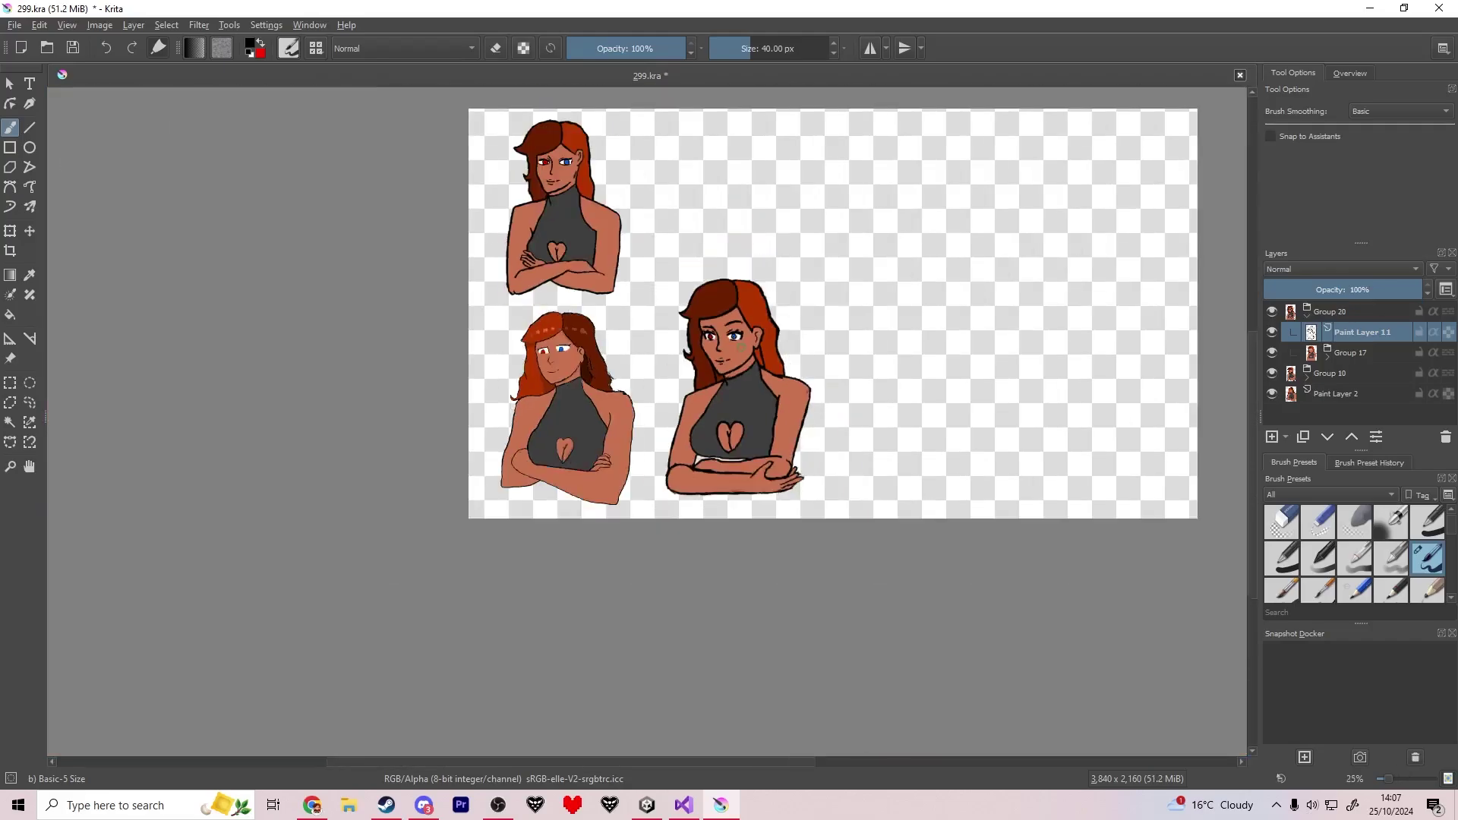
Erase and redraw the pupils in the red and blue irises as rounder black dots on Paint Layer 11, then save the file.
scroll(715, 339, "up", 8)
scroll(715, 339, "down", 7)
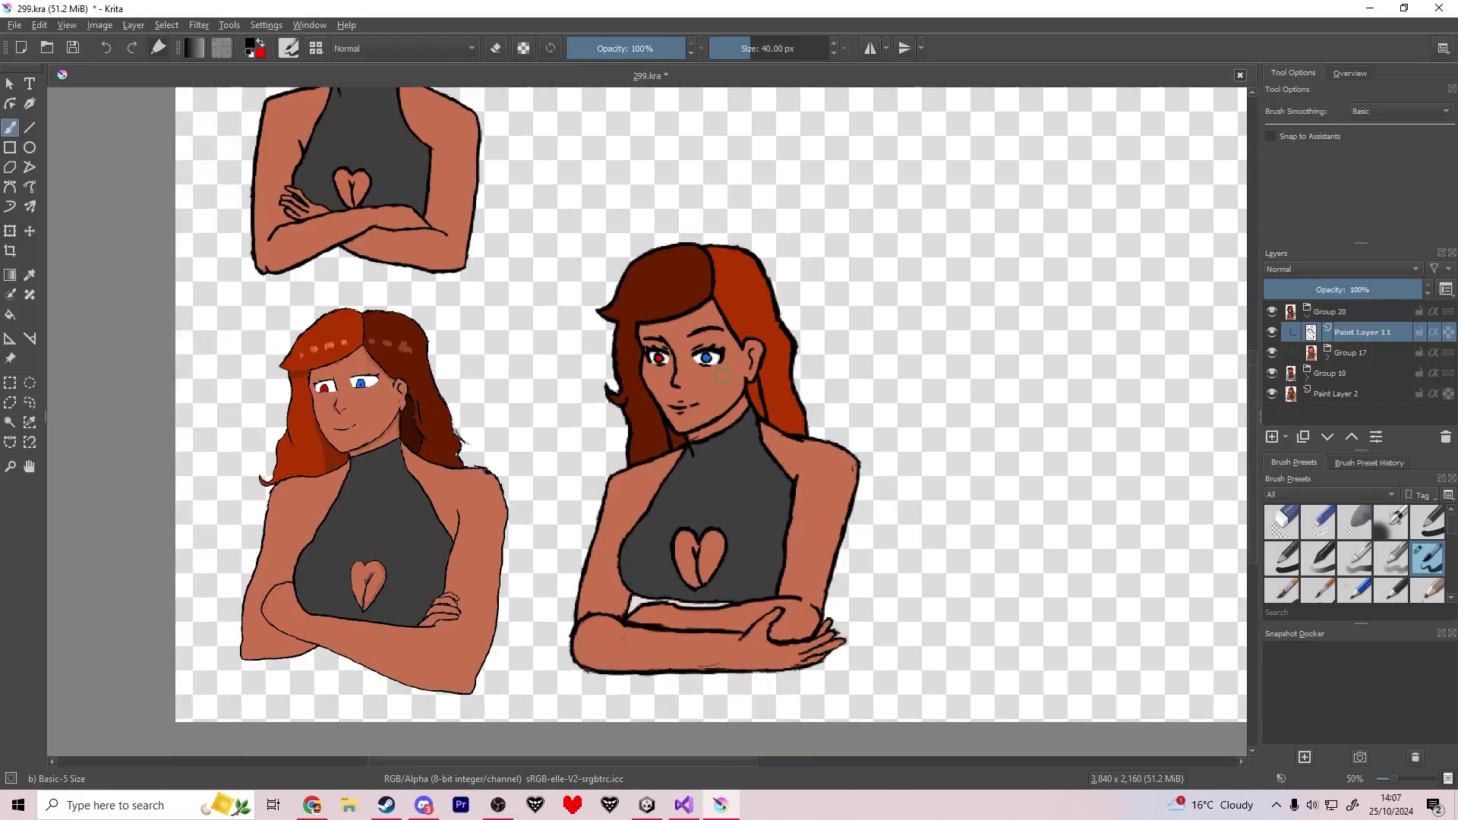
scroll(575, 343, "up", 6)
scroll(575, 343, "up", 4)
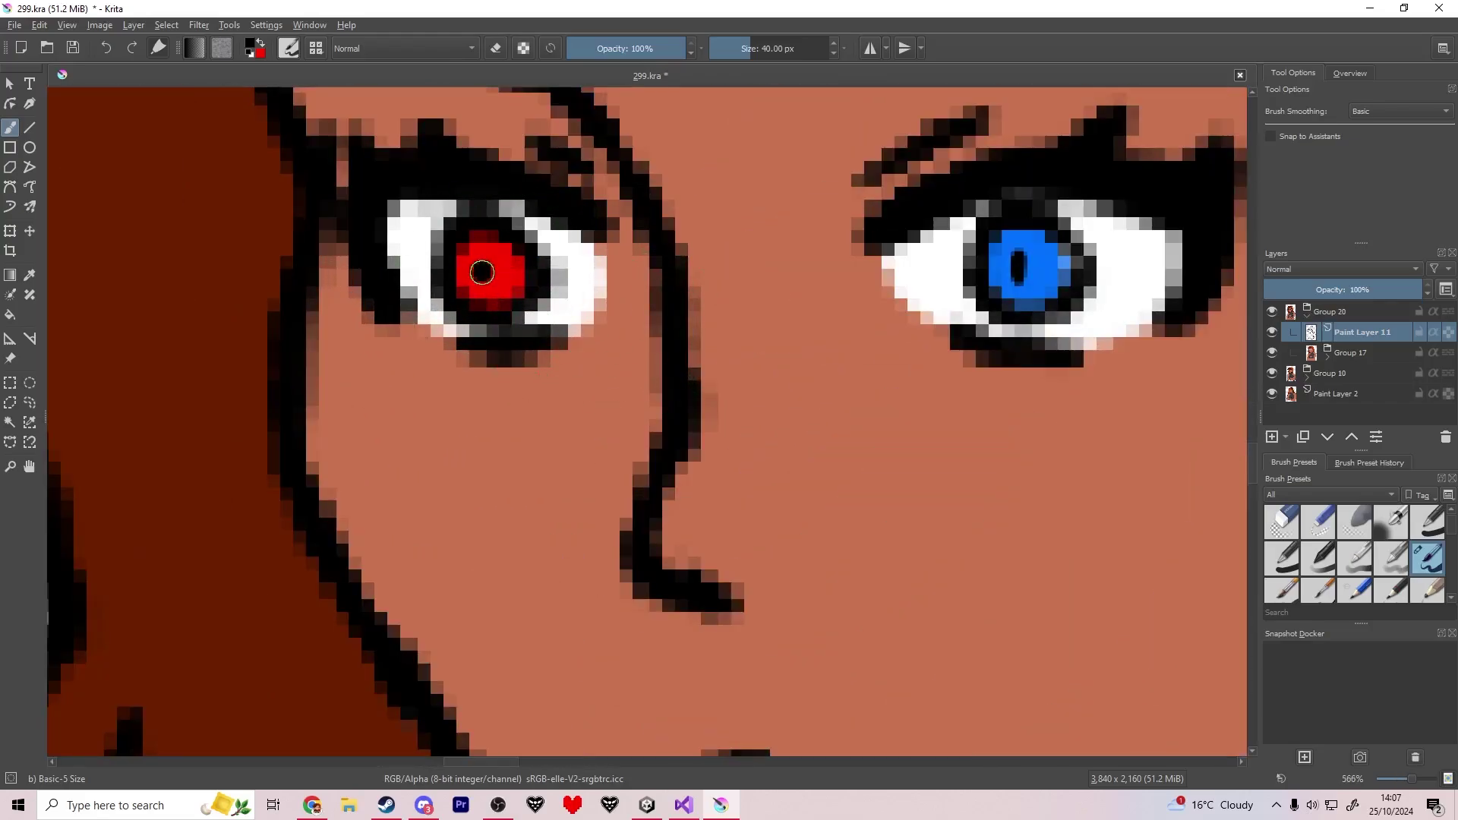
key("e")
left_click(1019, 263)
scroll(1012, 265, "down", 8)
scroll(680, 435, "up", 8)
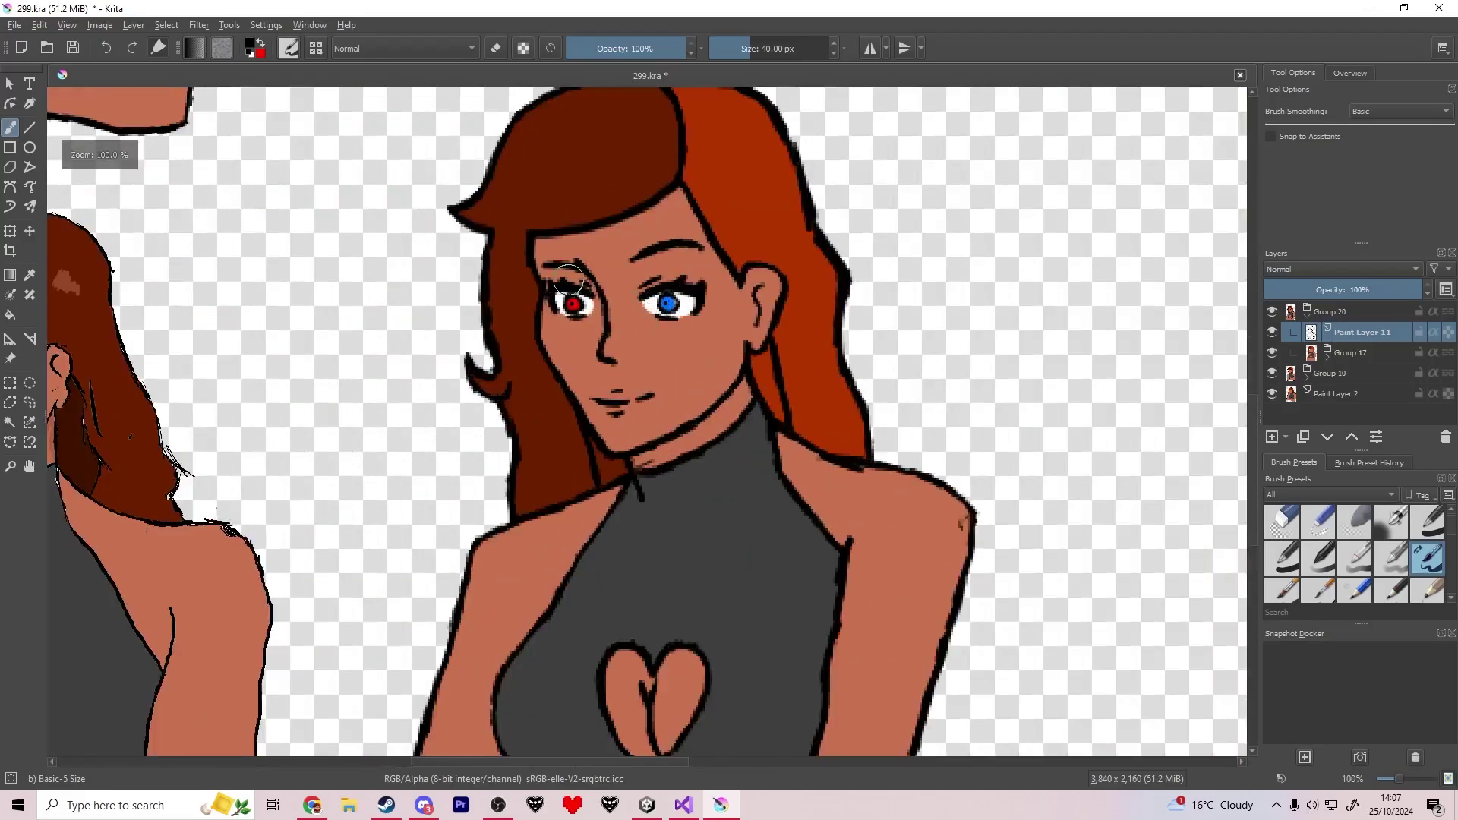
scroll(680, 435, "up", 1)
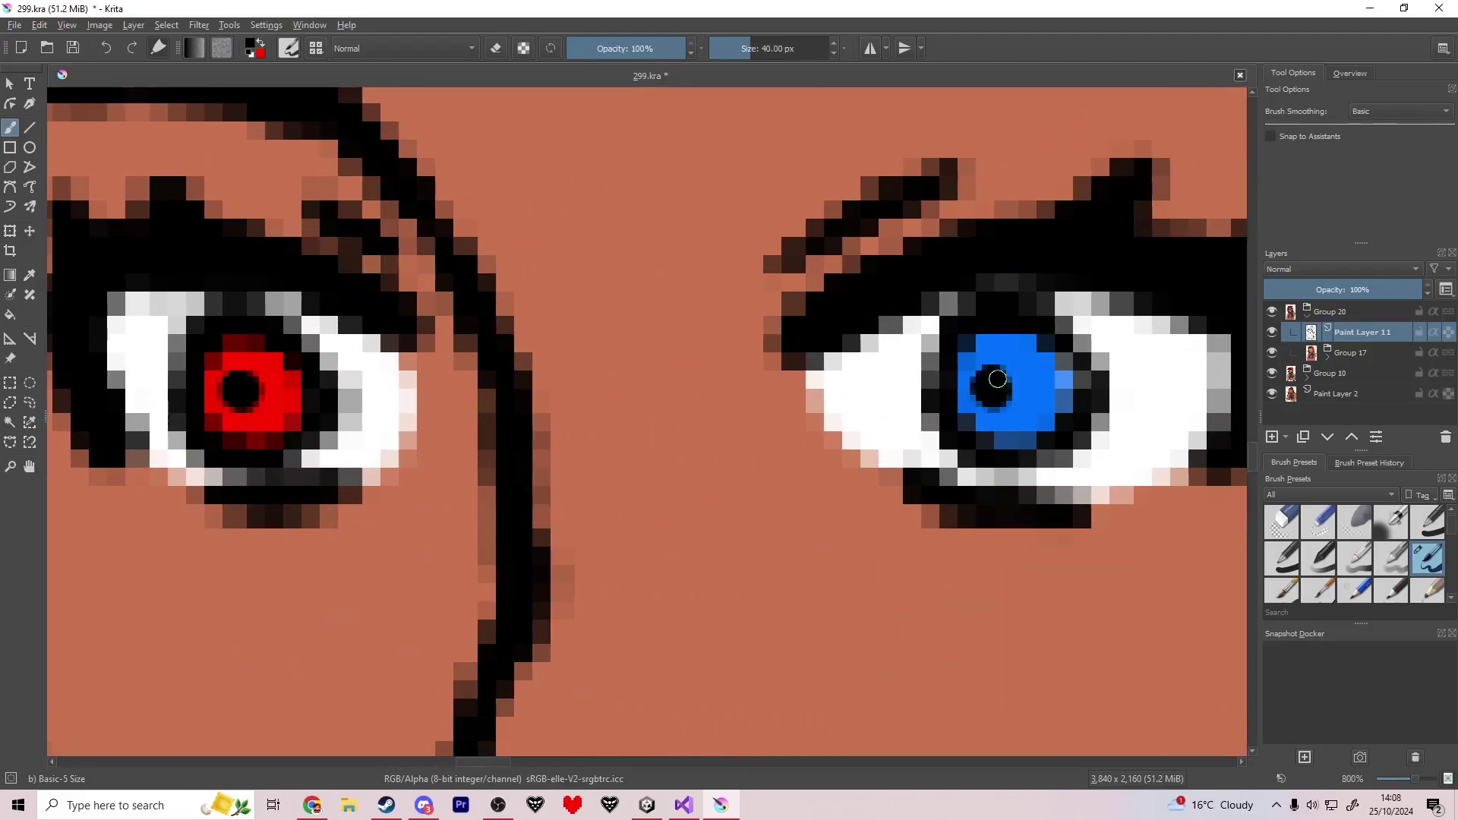
scroll(995, 402, "down", 8)
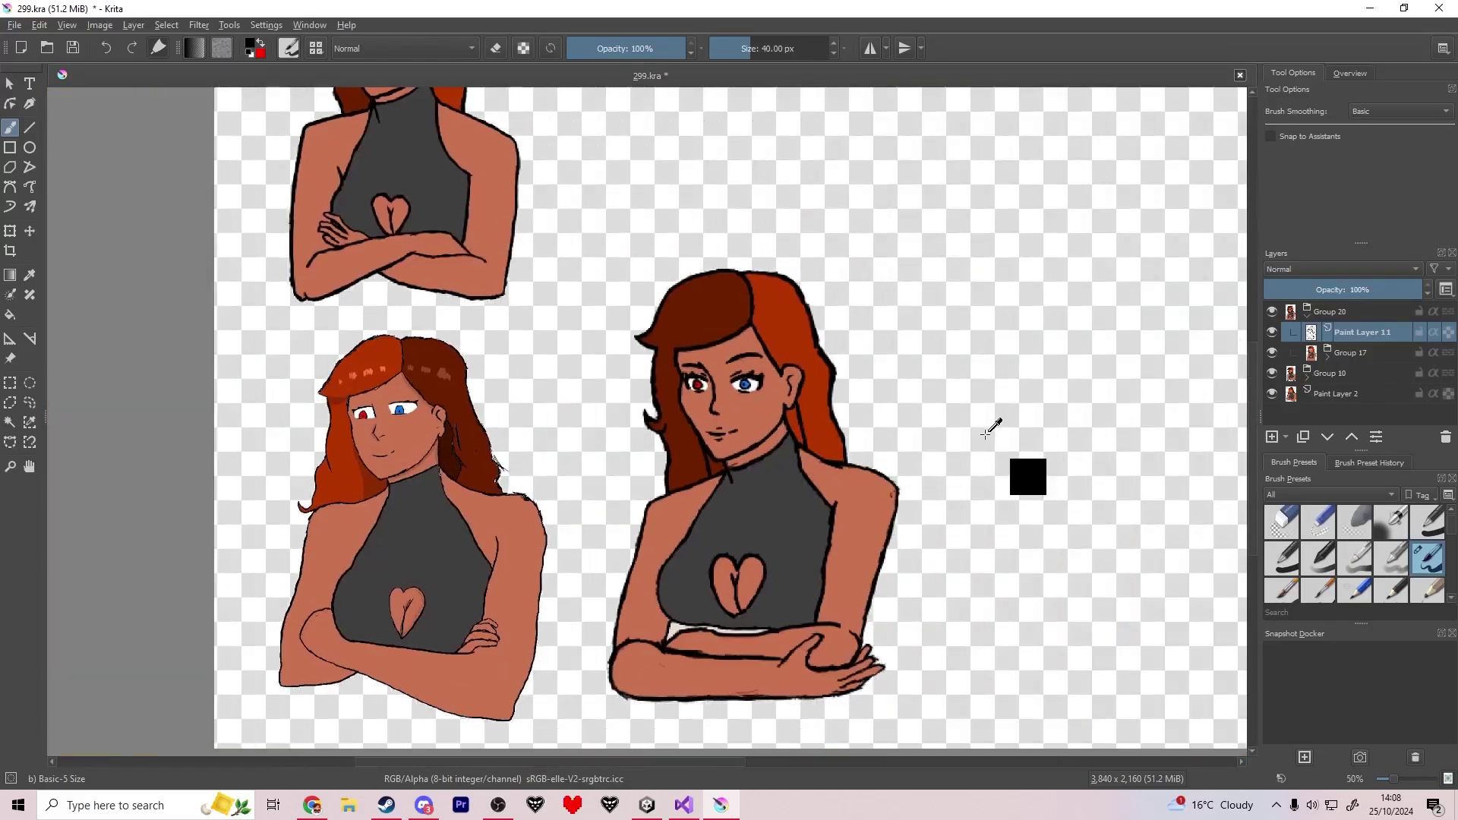
key("ctrl+s")
Add a new paint layer directly above Group 17 inside Group 20 and sample the skin tone as the brush colour.
scroll(802, 431, "up", 1)
left_click(1334, 354)
key("Insert")
mouse_move(1373, 358)
left_mouse_down()
mouse_move(1364, 382)
mouse_move(1347, 314)
mouse_move(1357, 381)
left_mouse_up()
left_click_drag(331, 419, 357, 450)
scroll(471, 537, "down", 1)
scroll(308, 486, "up", 4)
left_click(447, 449, "ctrl")
left_click_drag(874, 404, 270, 240)
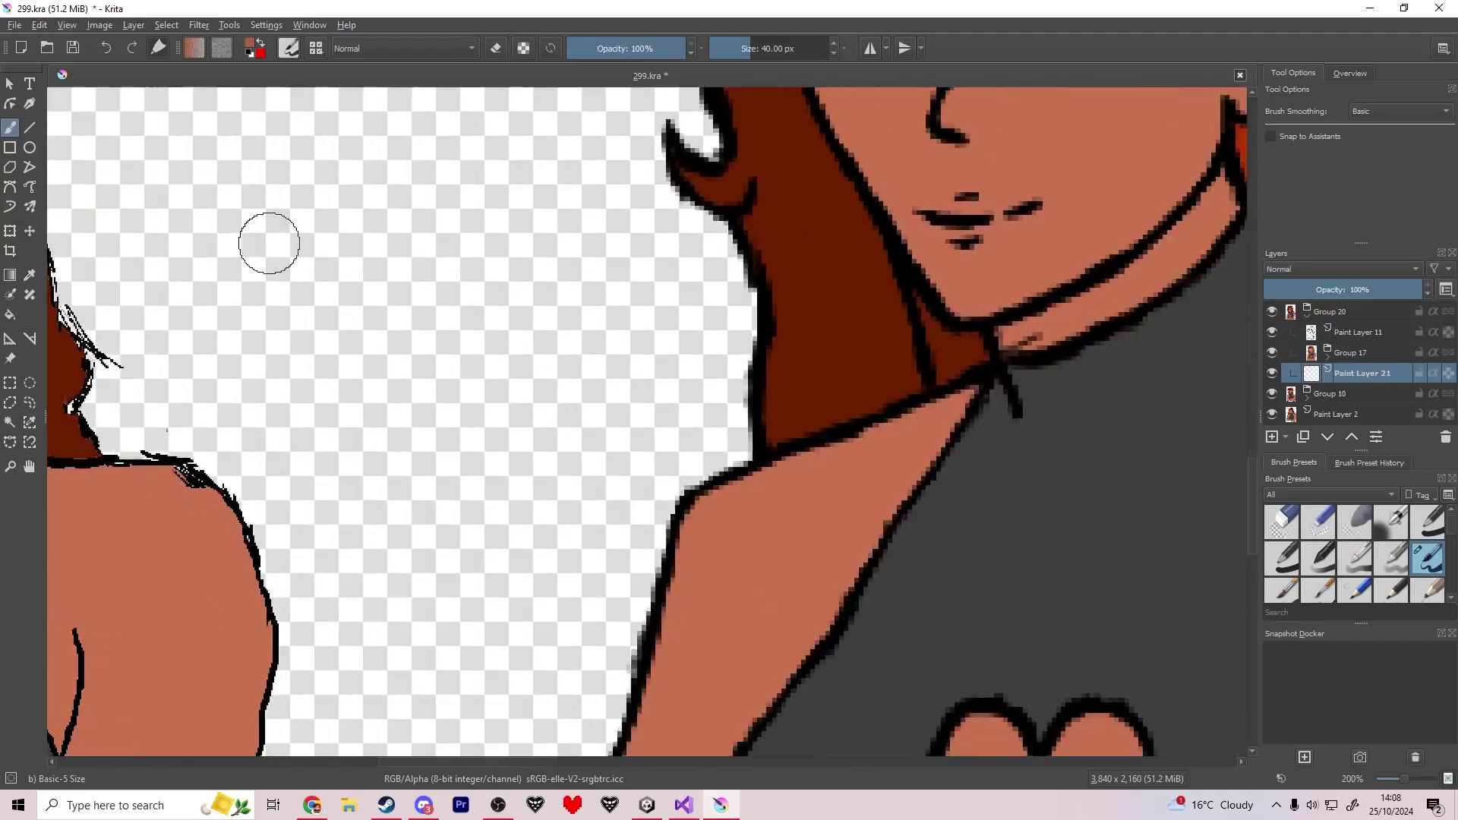
left_click_drag(1003, 199, 561, 268)
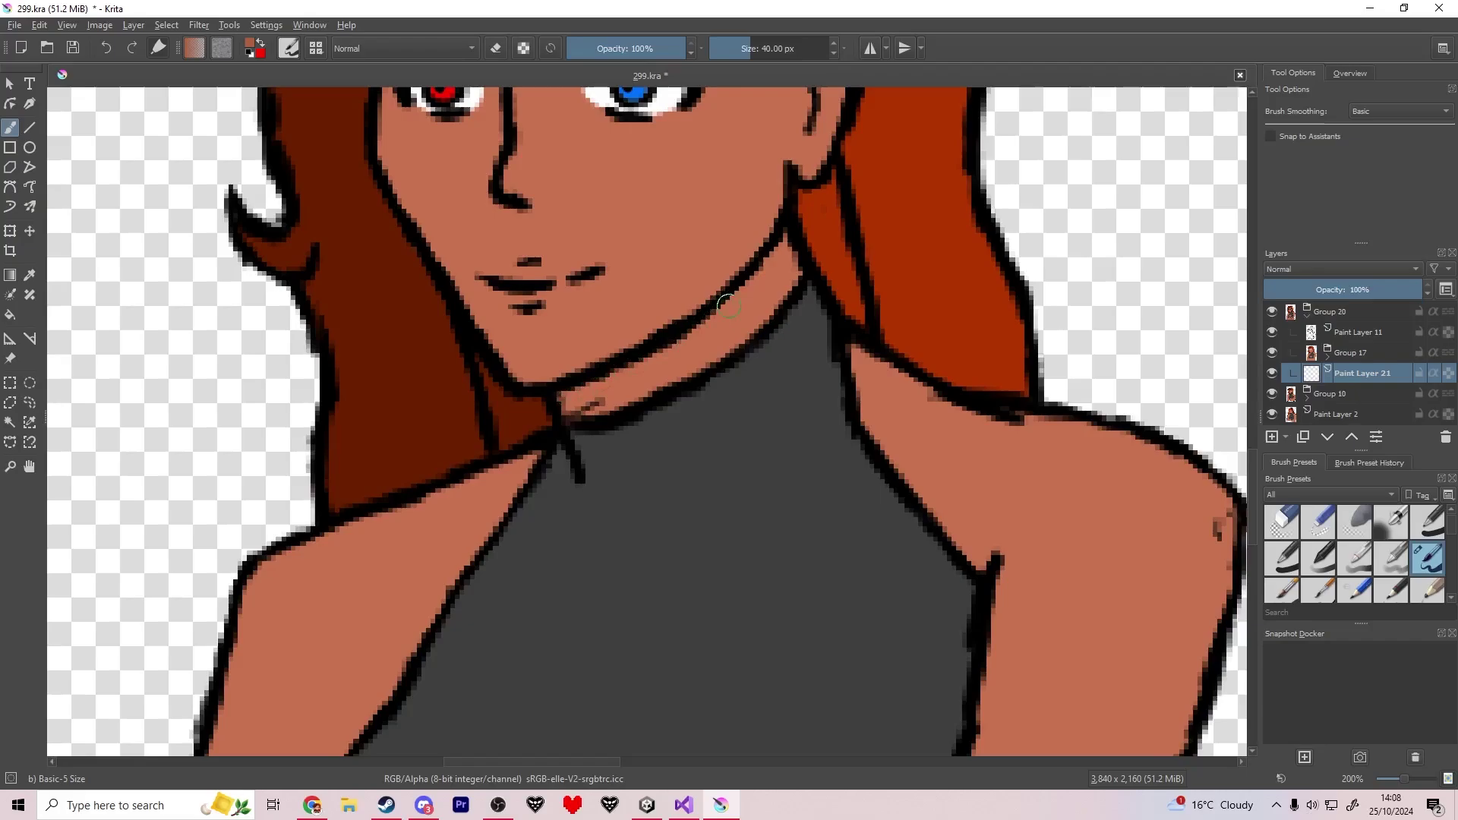
left_click_drag(1357, 379, 1358, 341)
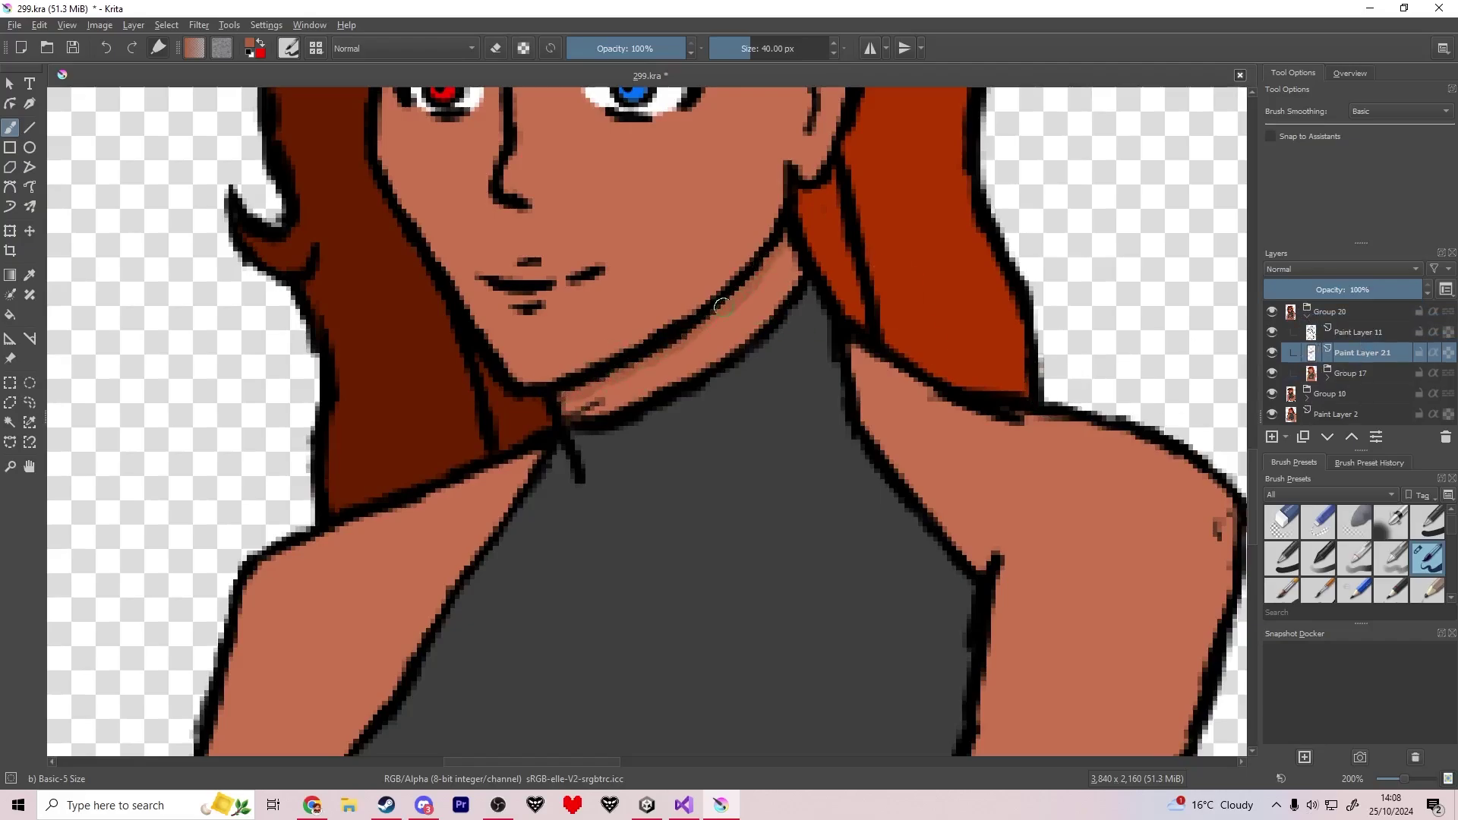
Set the blending mode of Paint Layer 21 to Multiply.
scroll(705, 490, "down", 4)
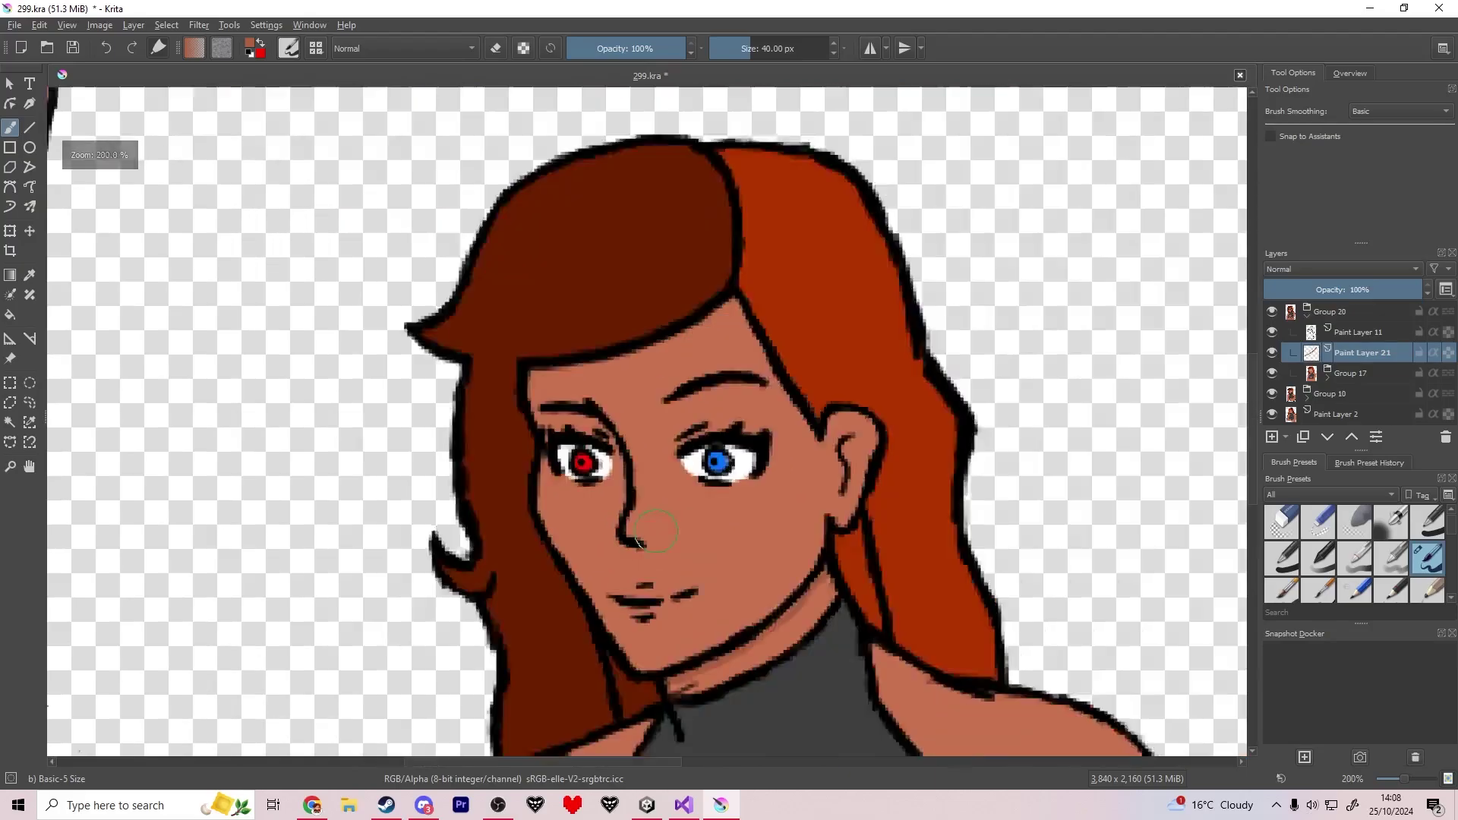
scroll(705, 490, "up", 1)
scroll(705, 490, "up", 1)
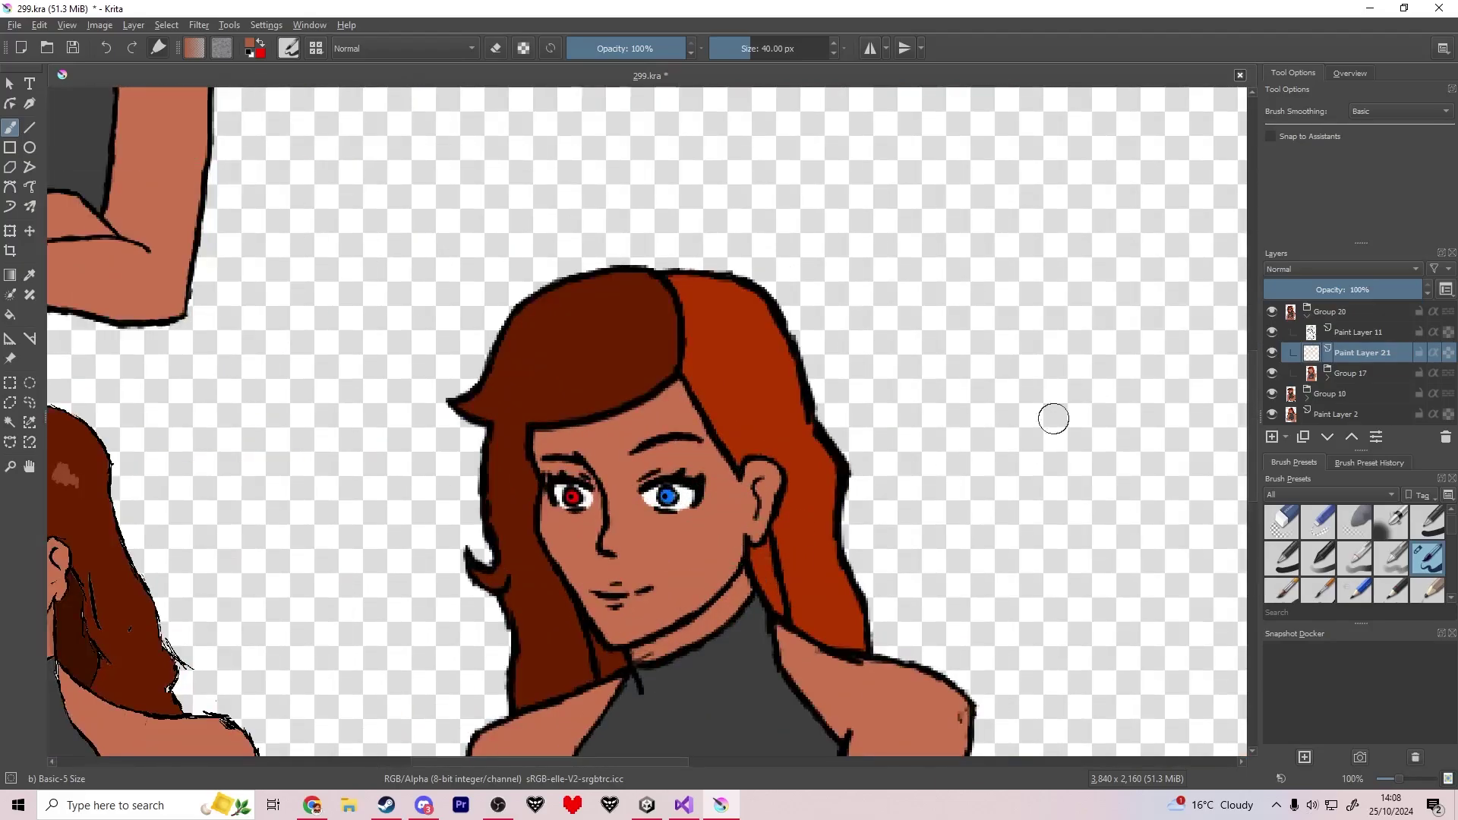
left_click(1341, 269)
left_click(1321, 279)
Undo the last strokes and paint a shadow on the dark hair just beneath the fringe tip.
mouse_move(764, 399)
left_mouse_down()
mouse_move(553, 416)
mouse_move(631, 322)
left_mouse_up()
left_click_drag(645, 486, 718, 600)
key("ctrl+z")
key("ctrl+z")
key("ctrl+z")
scroll(509, 463, "up", 3)
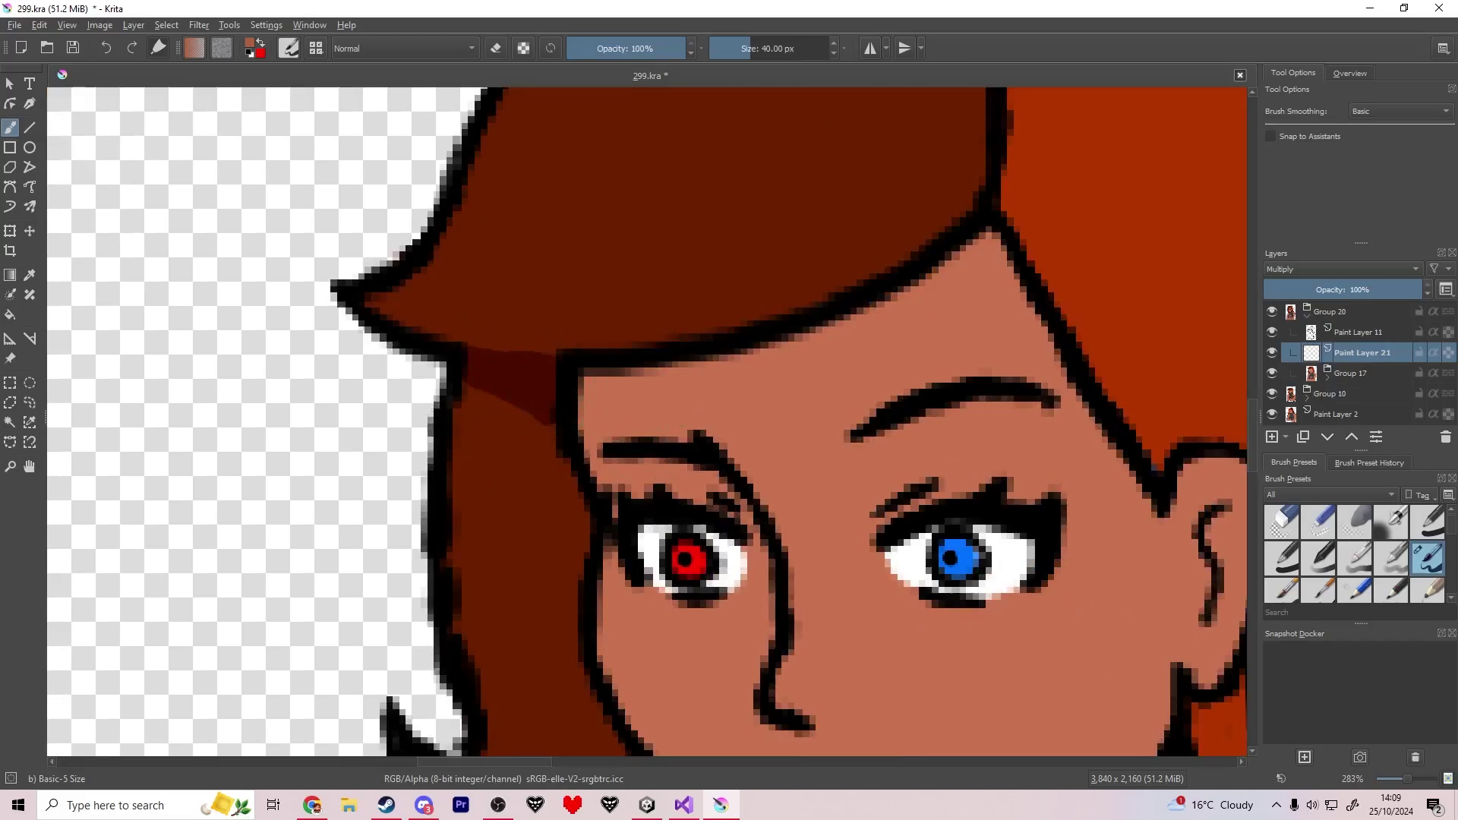
Paint a narrow shadow on the forehead along the hairline from the parting down to the ear.
left_click_drag(1014, 414, 749, 396)
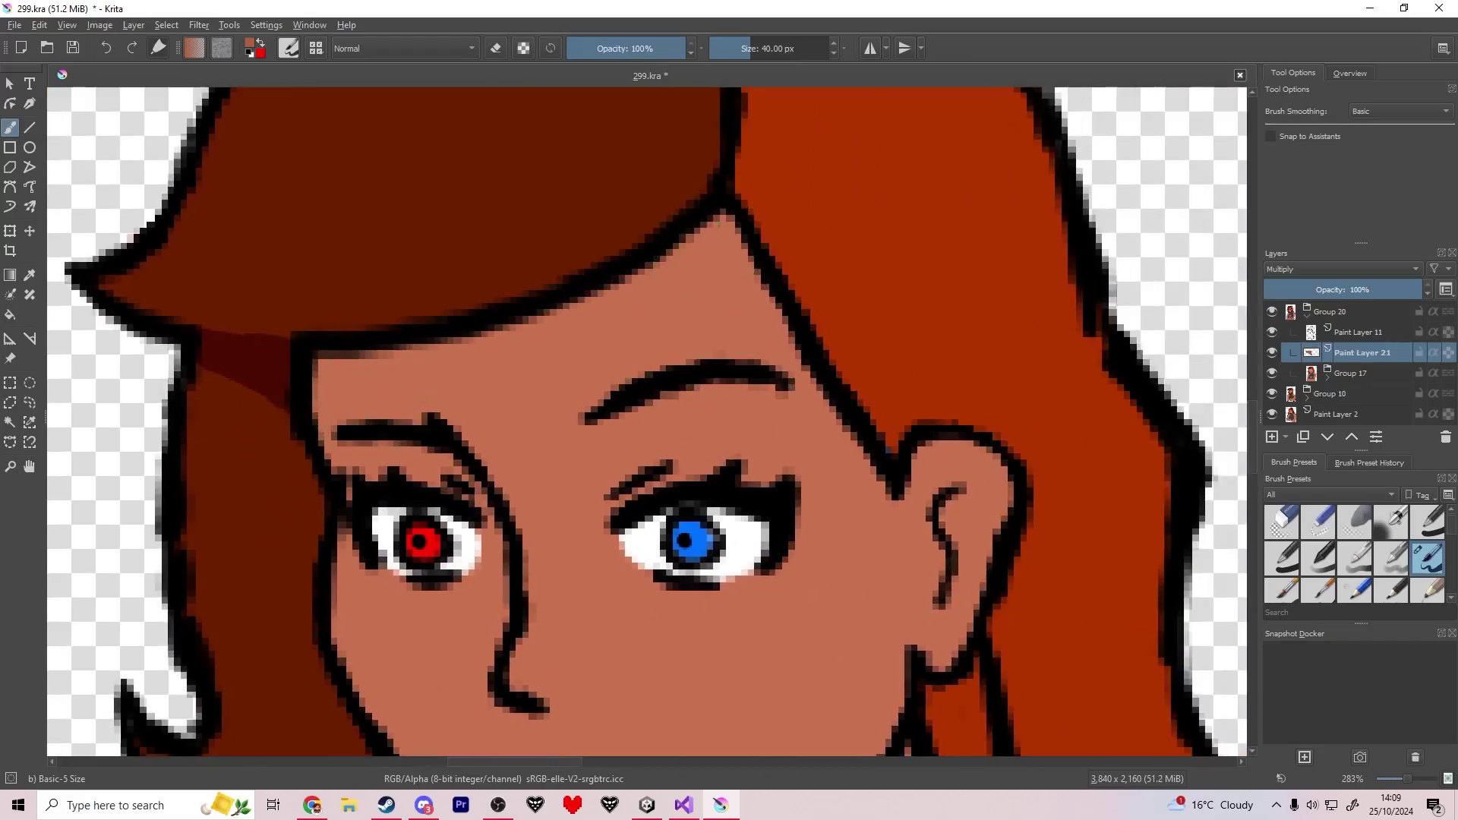
mouse_move(774, 305)
left_mouse_down()
mouse_move(791, 360)
mouse_move(866, 462)
left_mouse_up()
key("ctrl+z")
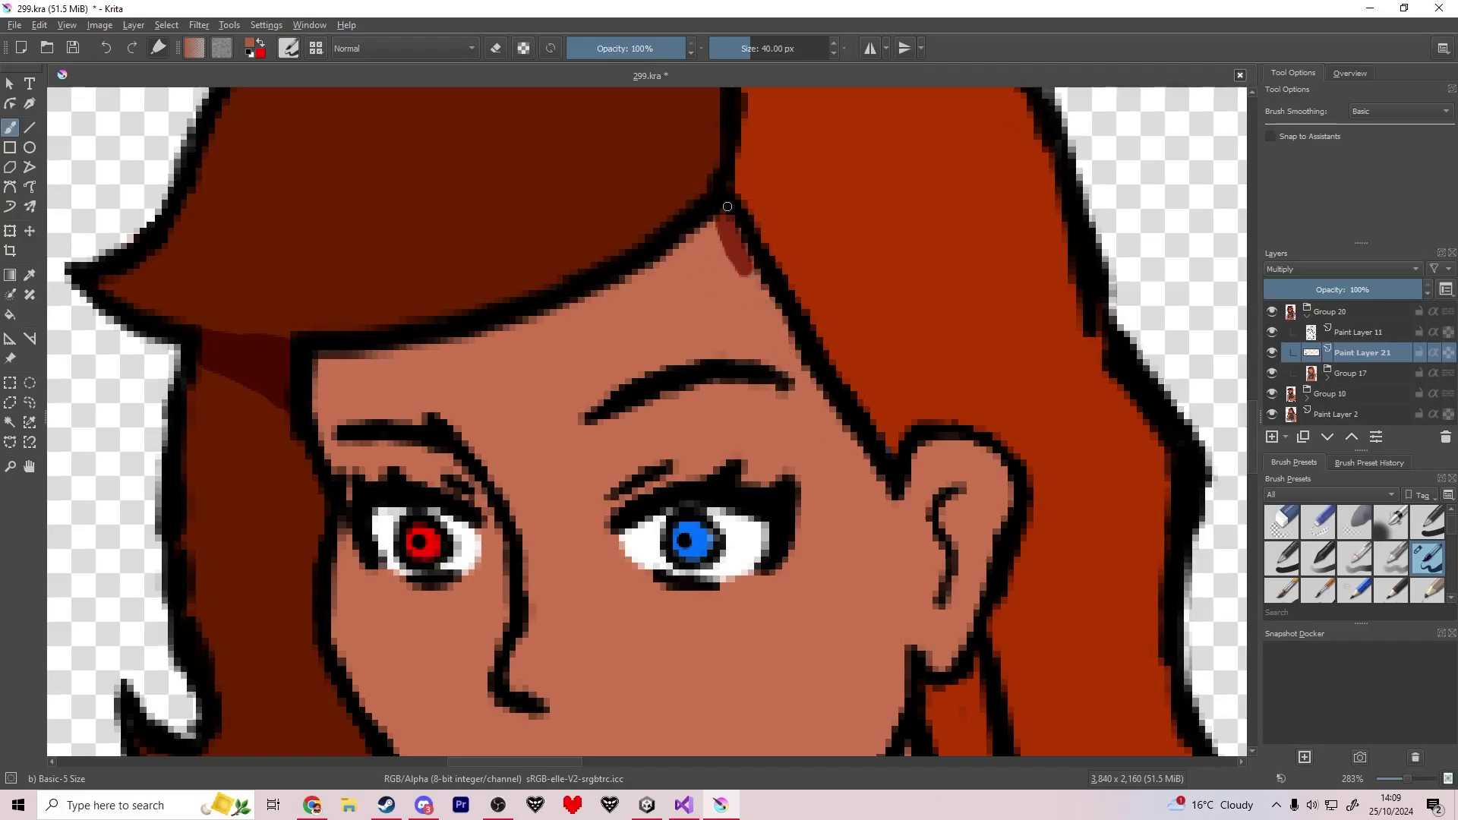
left_click_drag(788, 327, 857, 449)
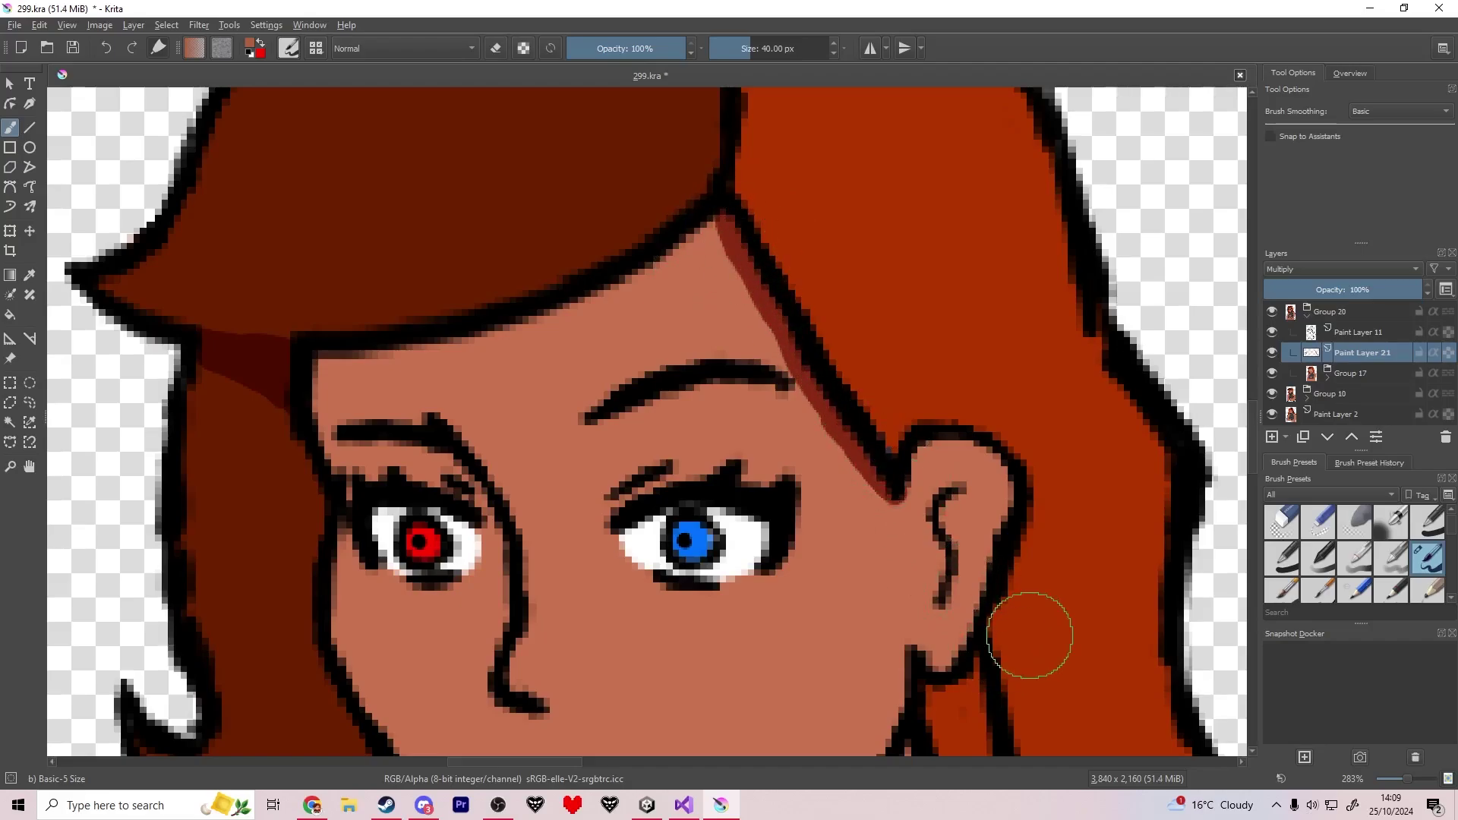
Shade the hair behind the neck, below the ear and on the opposite side under the chin.
left_click_drag(1030, 635, 844, 212)
mouse_move(794, 383)
left_mouse_down()
mouse_move(756, 289)
mouse_move(827, 435)
left_mouse_up()
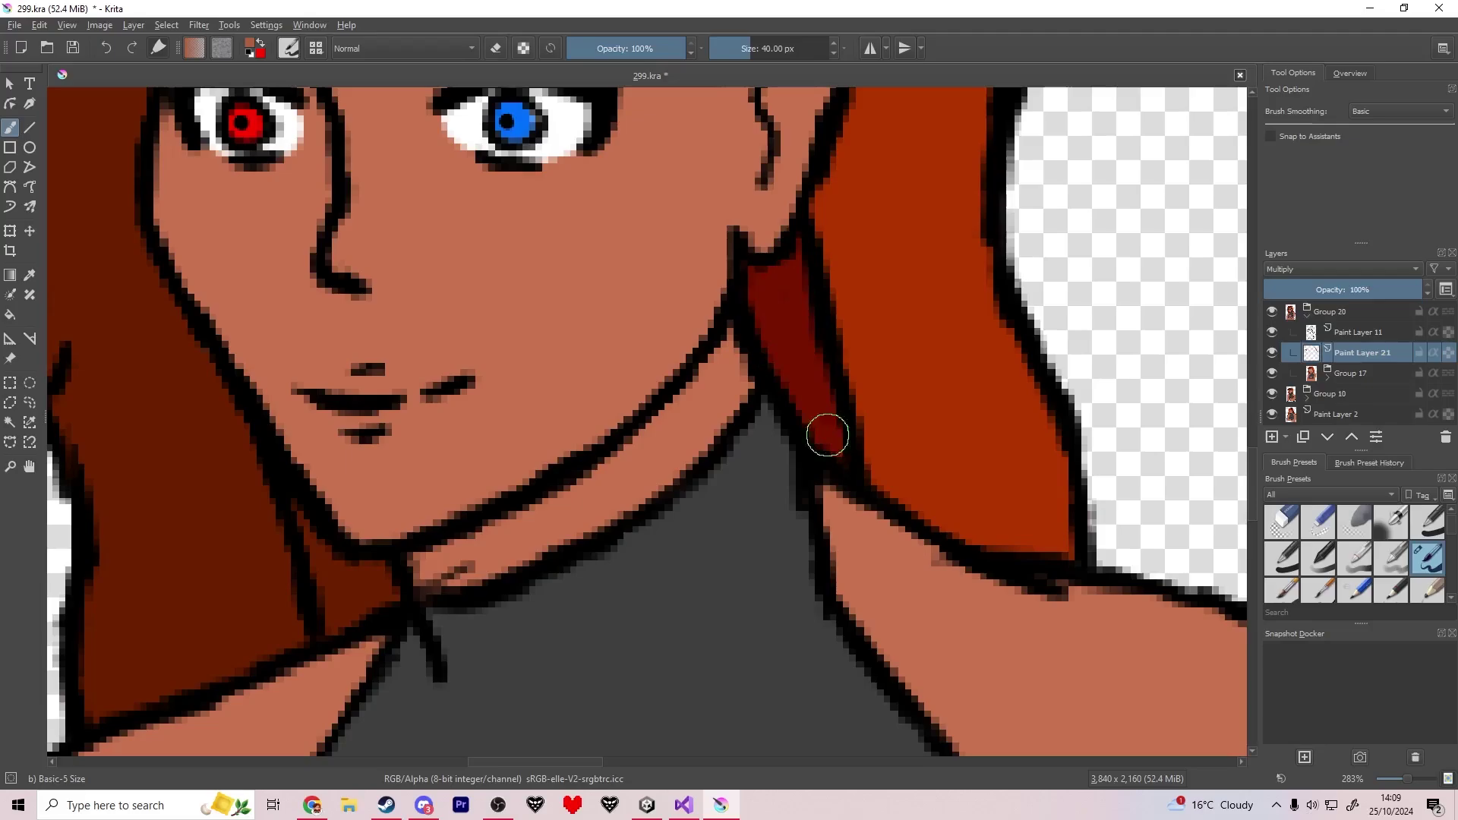
left_click_drag(335, 606, 378, 584)
Paint a thin shadow on the arm along the lower curve of the grey top.
scroll(572, 422, "down", 6)
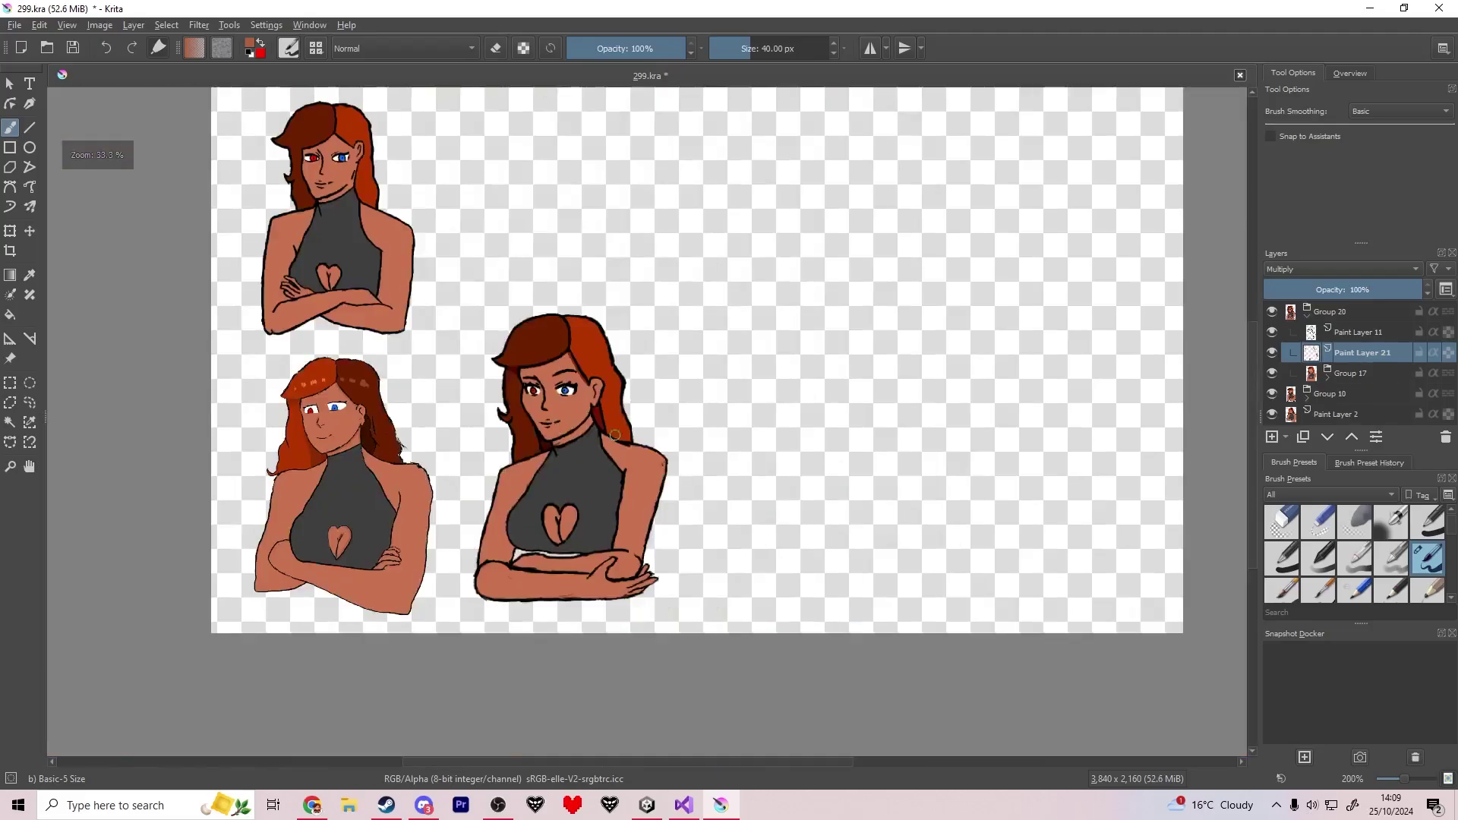
mouse_move(587, 457)
left_mouse_down()
mouse_move(791, 520)
mouse_move(841, 502)
mouse_move(633, 471)
left_mouse_up()
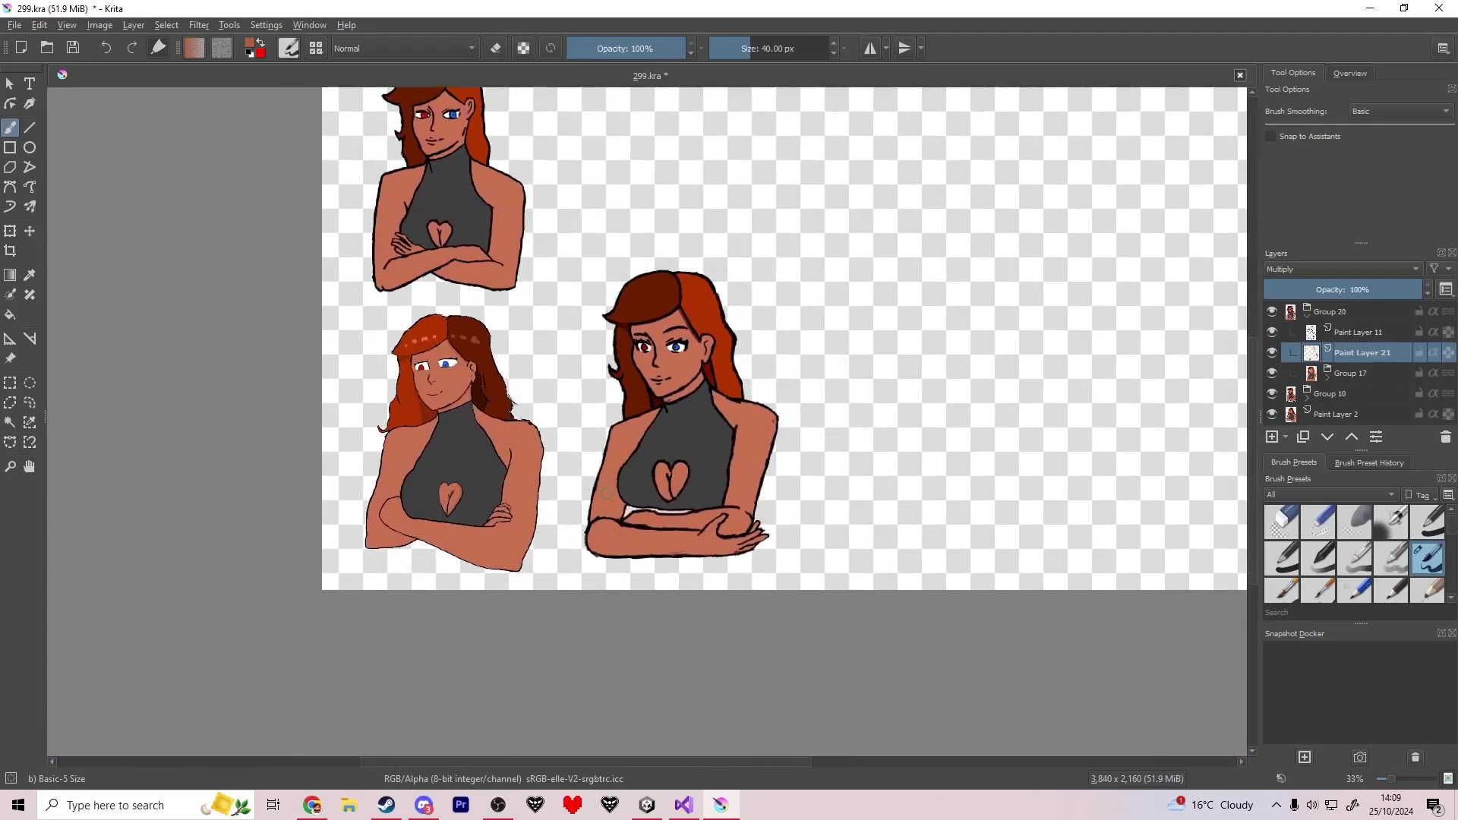
scroll(608, 492, "up", 8)
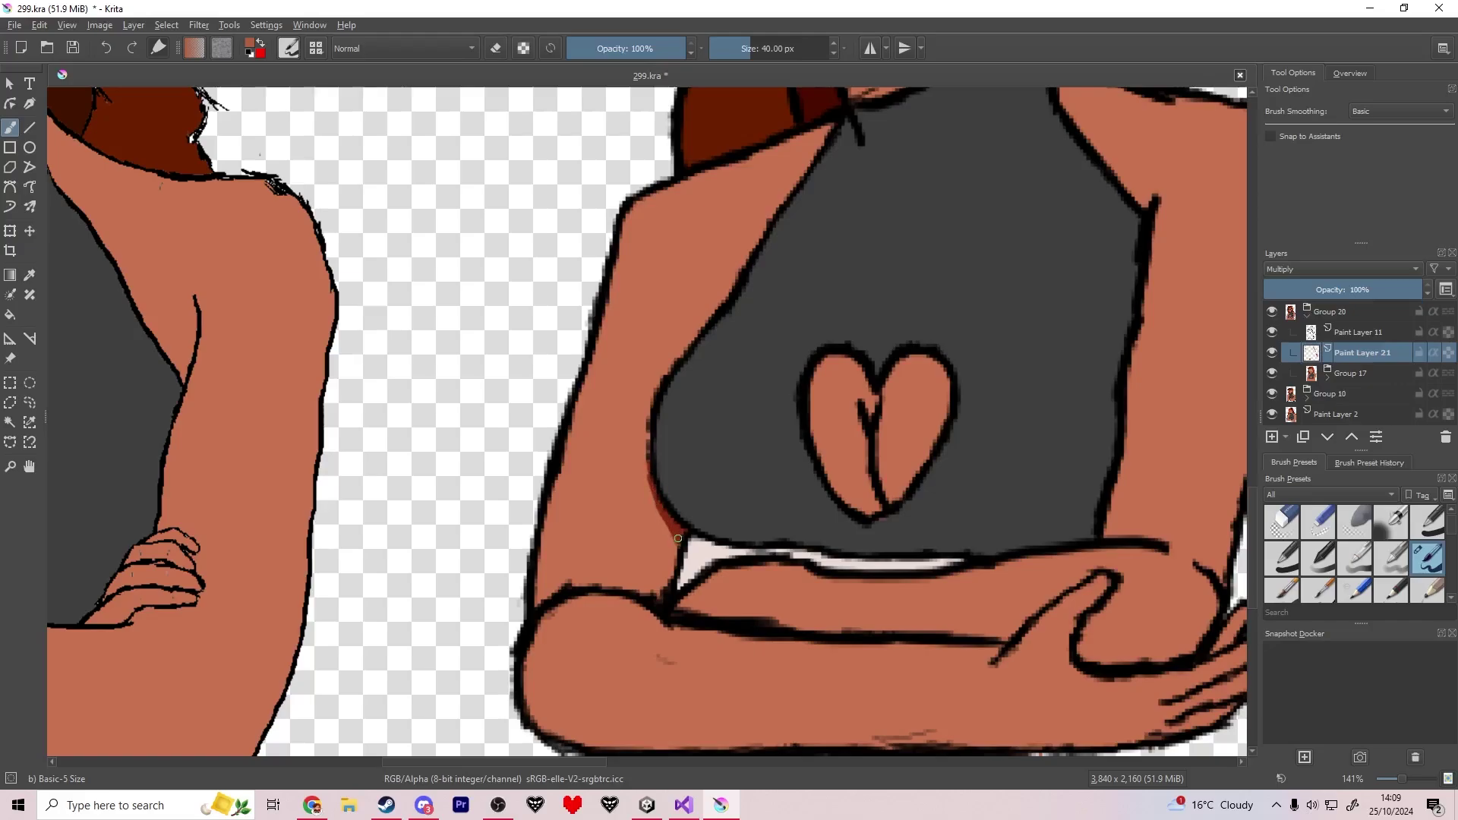
Shade the grey top along its edge beside the other upper arm and save the file.
scroll(730, 513, "down", 4)
left_click_drag(837, 580, 687, 590)
scroll(669, 497, "up", 5)
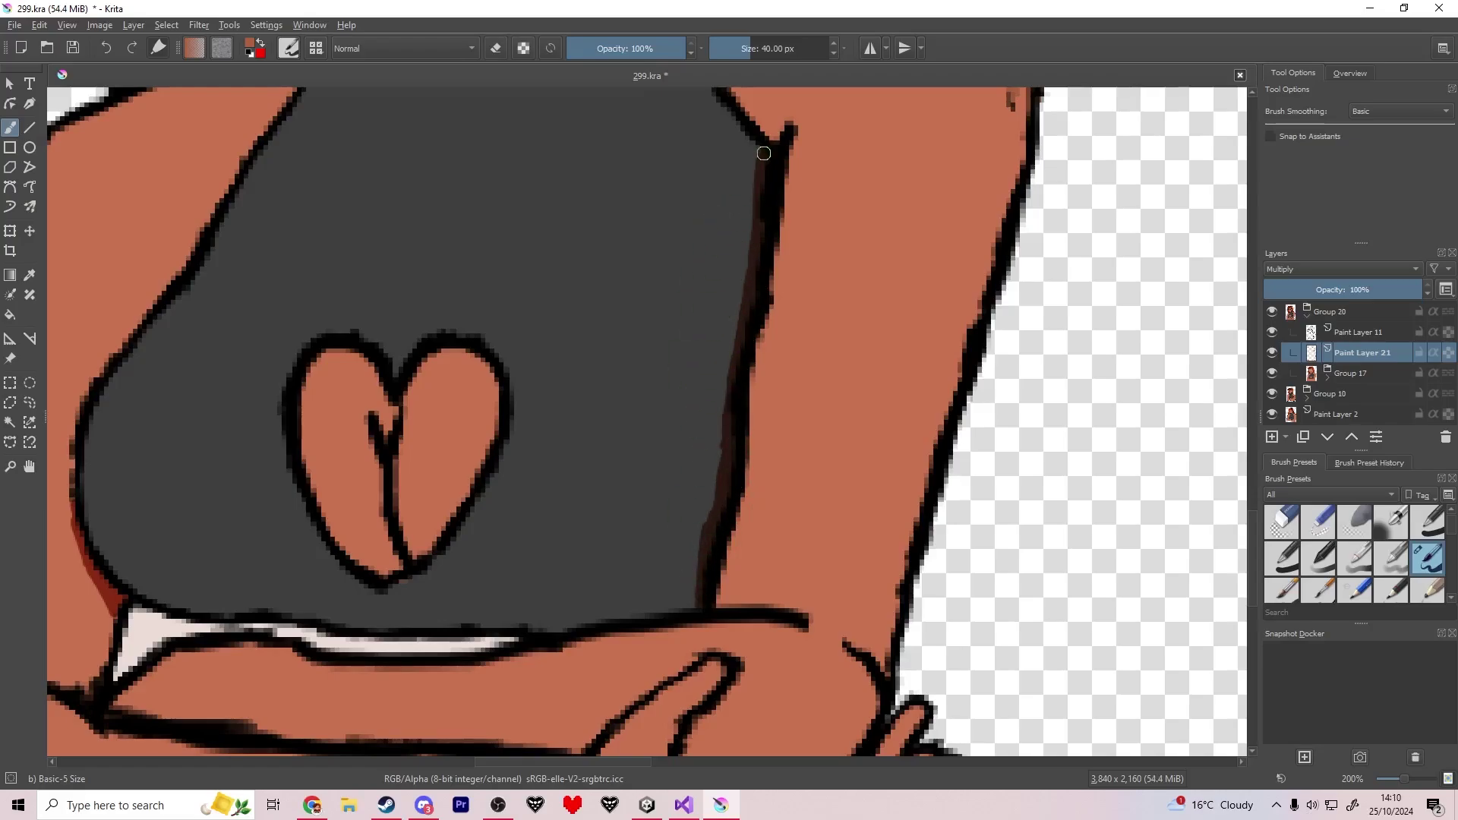
scroll(612, 307, "down", 4)
left_click_drag(643, 338, 755, 545)
key("ctrl+s")
Paint a shadow on the neck directly beneath the jawline and save the file.
scroll(693, 426, "up", 5)
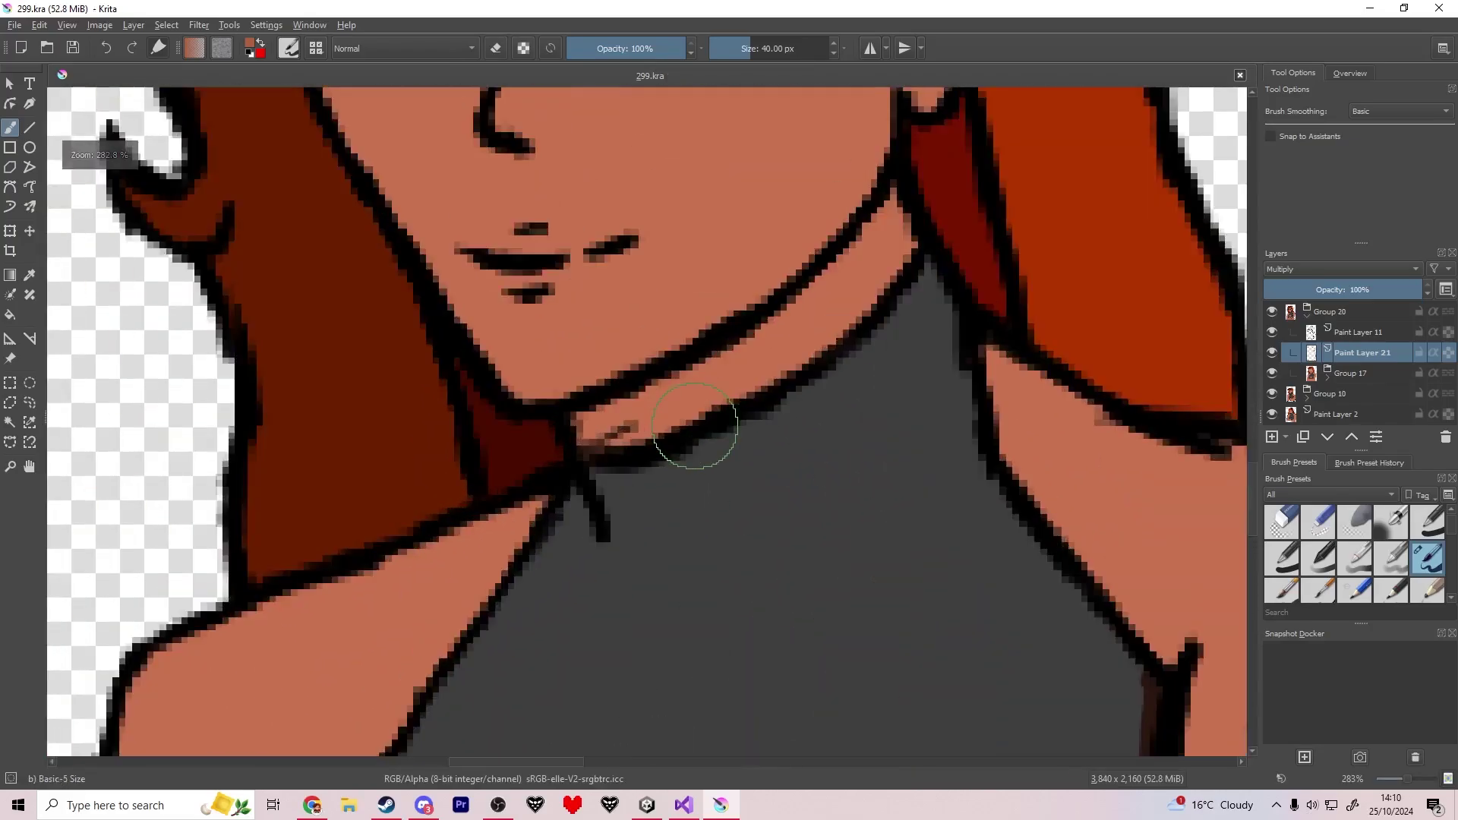
left_click_drag(607, 408, 770, 316)
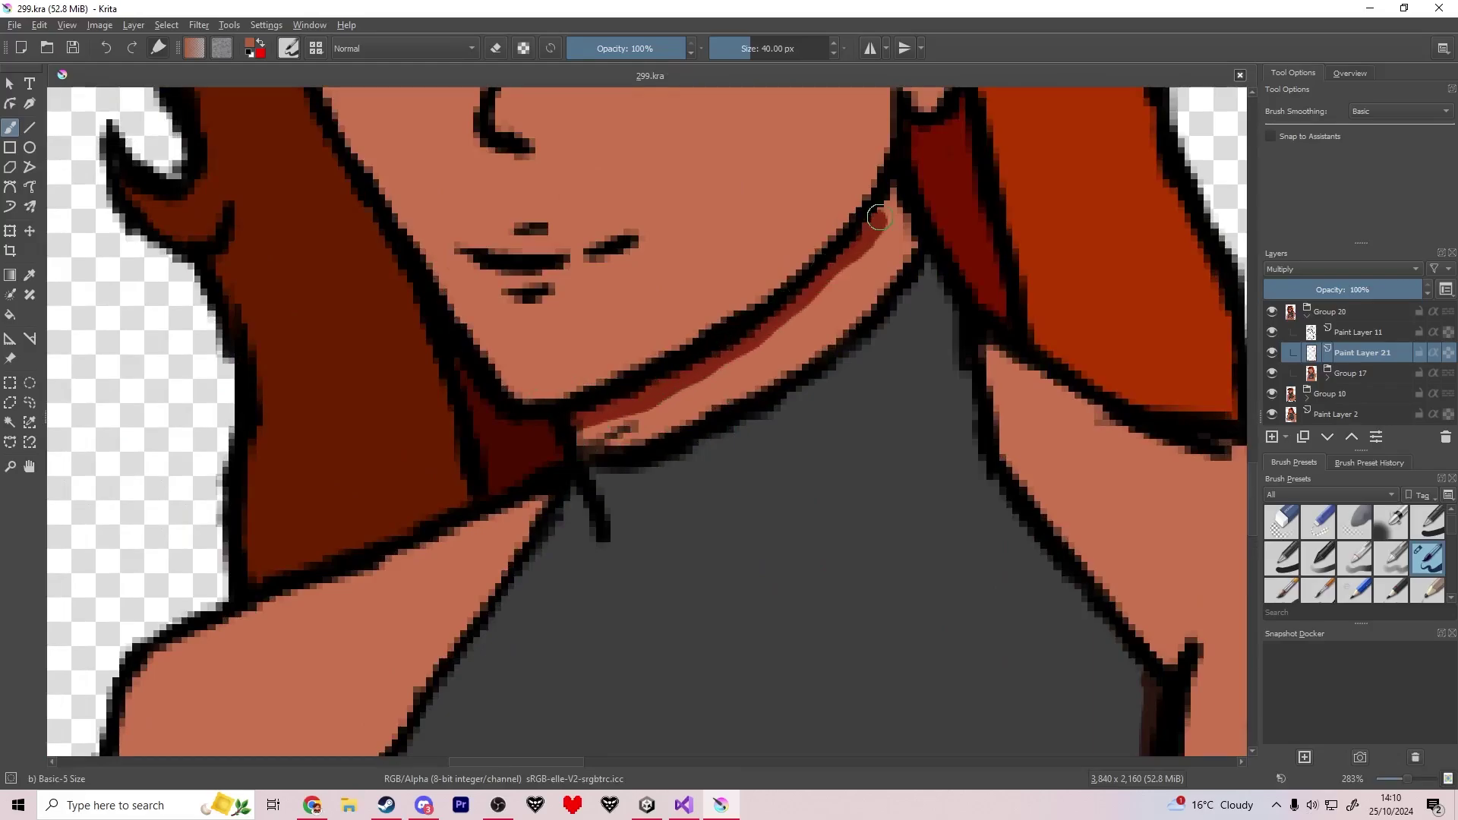
scroll(790, 445, "down", 6)
left_click_drag(790, 441, 682, 369)
key("ctrl+s")
scroll(676, 353, "up", 1)
scroll(689, 354, "down", 1)
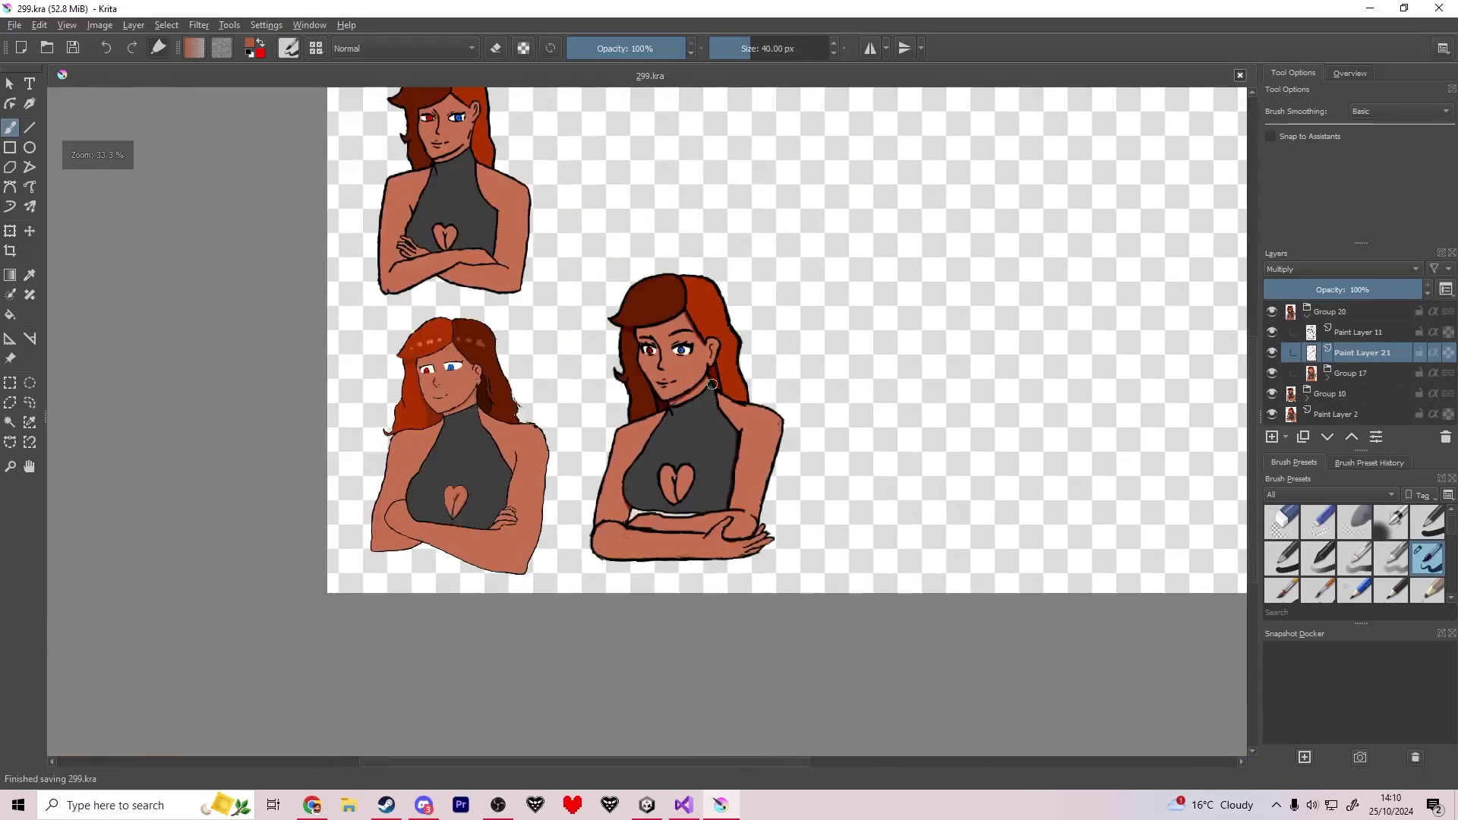
Remove the black pupils from both irises on Paint Layer 11 and reset the brush colour to black.
scroll(689, 353, "up", 2)
key("Page_Up")
scroll(684, 353, "up", 5)
key("e")
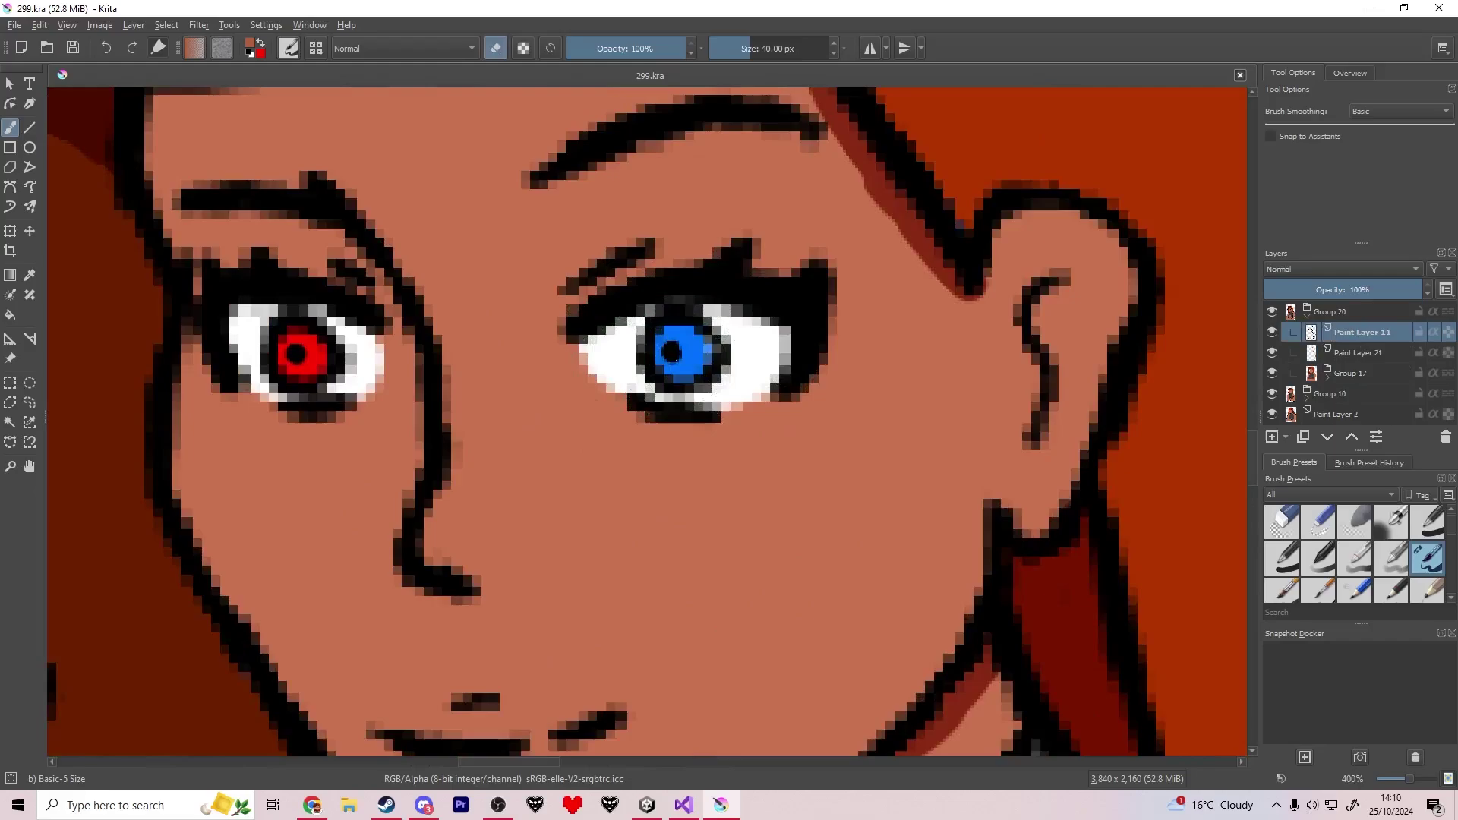
key("ctrl+z")
key("e")
scroll(395, 405, "down", 7)
left_click_drag(336, 415, 577, 435)
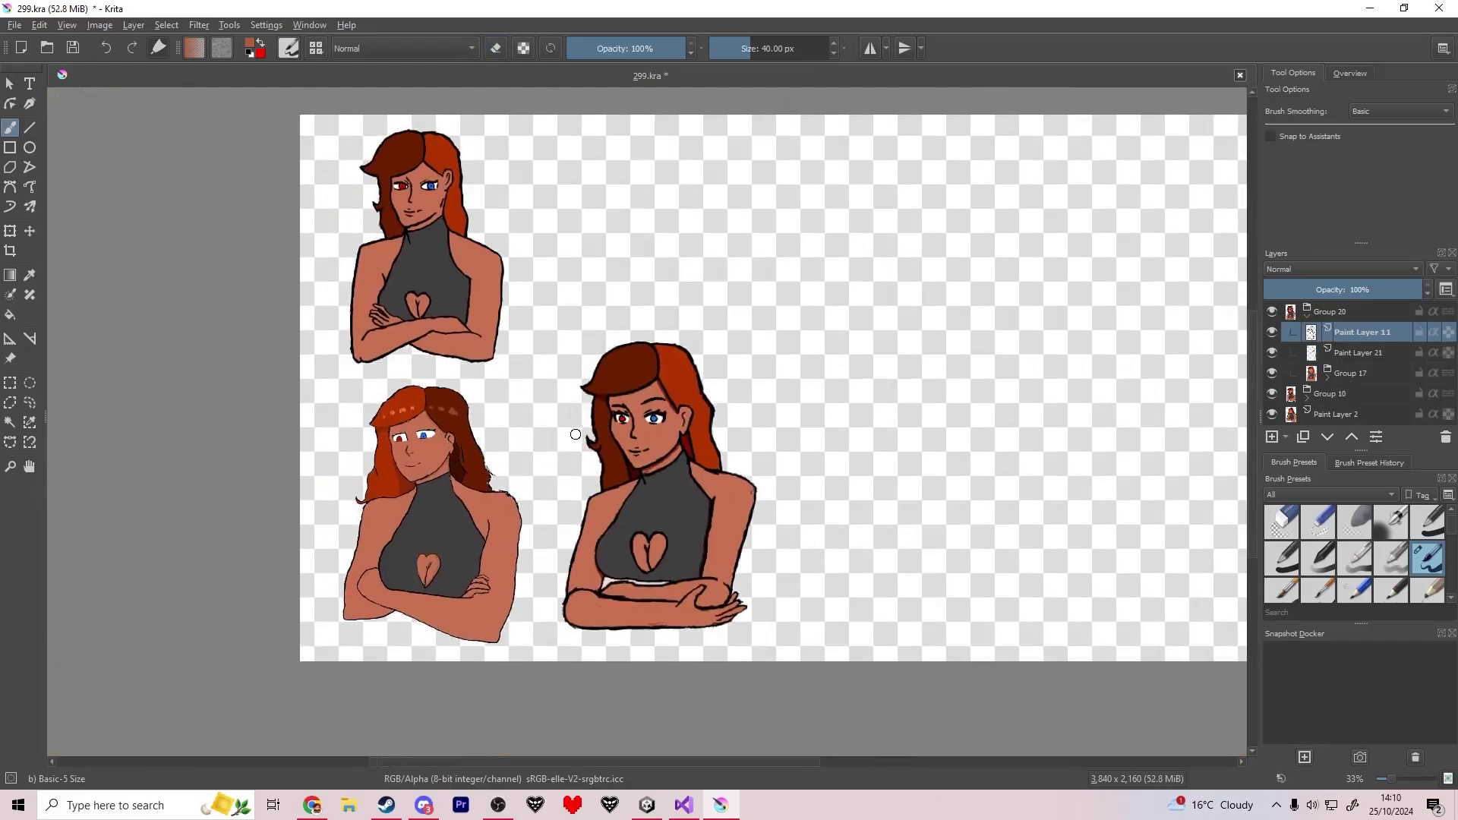
scroll(577, 436, "up", 2)
left_click_drag(884, 384, 617, 519)
scroll(616, 518, "up", 6)
left_click(251, 56)
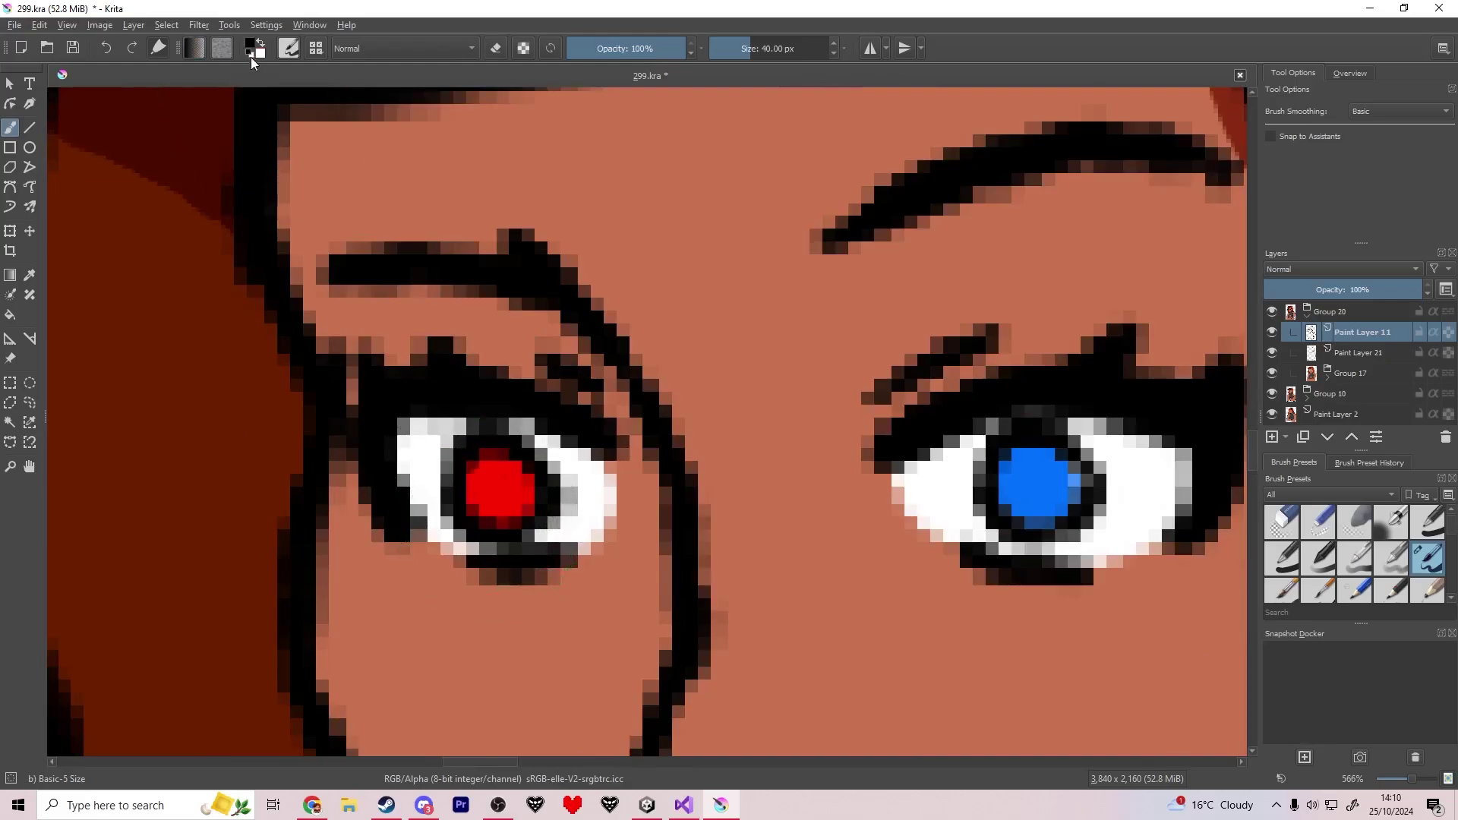
Try redrawing the outline of the red iris as a thinner black ring, erasing around it.
scroll(456, 441, "up", 1)
key("e")
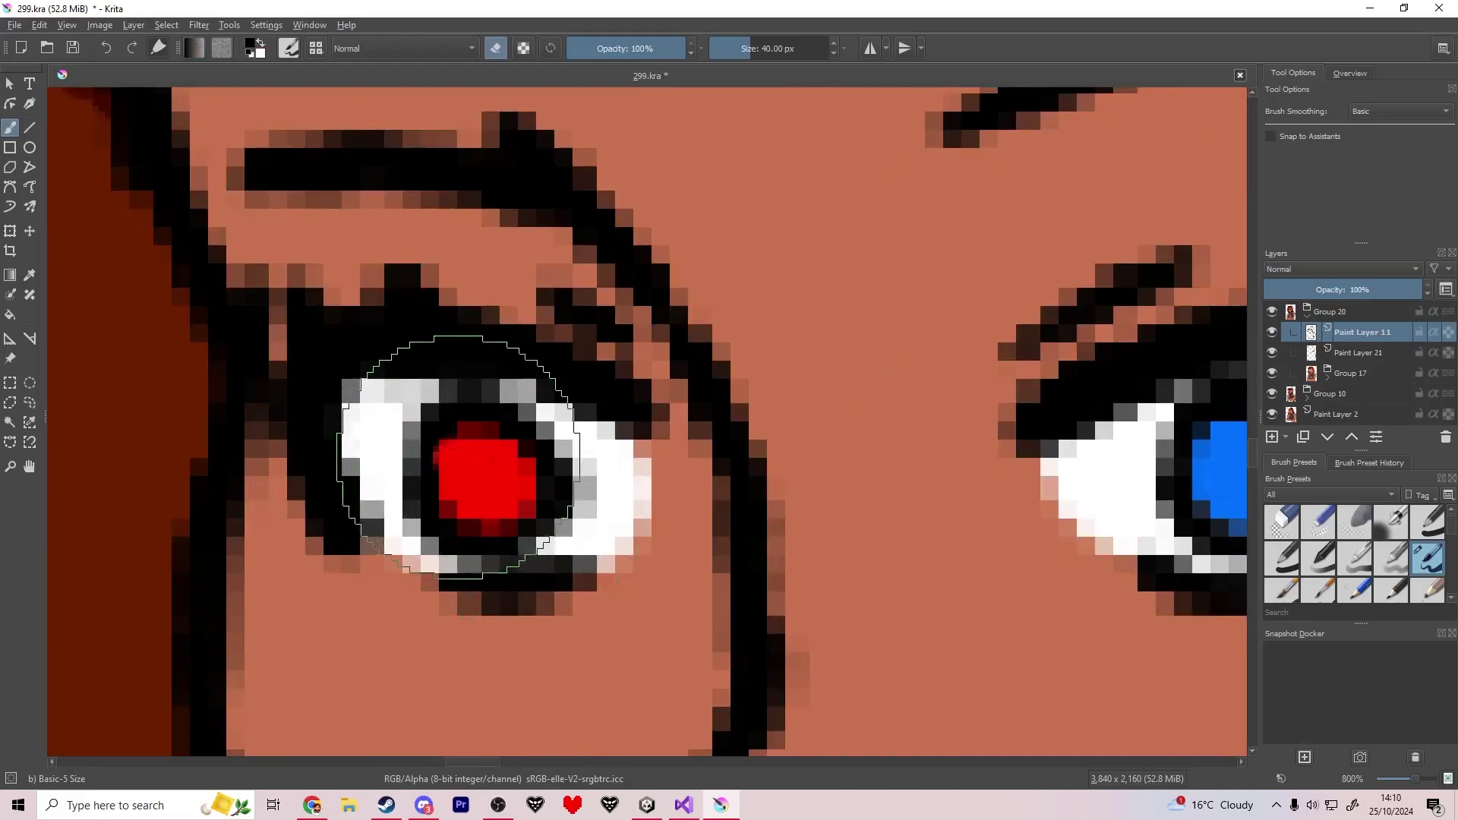
left_click(461, 454, "ctrl")
scroll(285, 178, "up", 1)
left_click(251, 57)
mouse_move(531, 592)
left_mouse_down()
mouse_move(498, 449)
mouse_move(544, 399)
left_mouse_up()
key("e")
mouse_move(581, 490)
left_mouse_down()
mouse_move(458, 454)
mouse_move(507, 377)
mouse_move(611, 418)
mouse_move(610, 504)
mouse_move(523, 515)
mouse_move(661, 525)
mouse_move(478, 575)
mouse_move(447, 474)
mouse_move(460, 435)
mouse_move(444, 446)
mouse_move(503, 369)
mouse_move(570, 363)
mouse_move(628, 386)
mouse_move(658, 454)
mouse_move(623, 580)
left_mouse_up()
key("e")
key("ctrl+z")
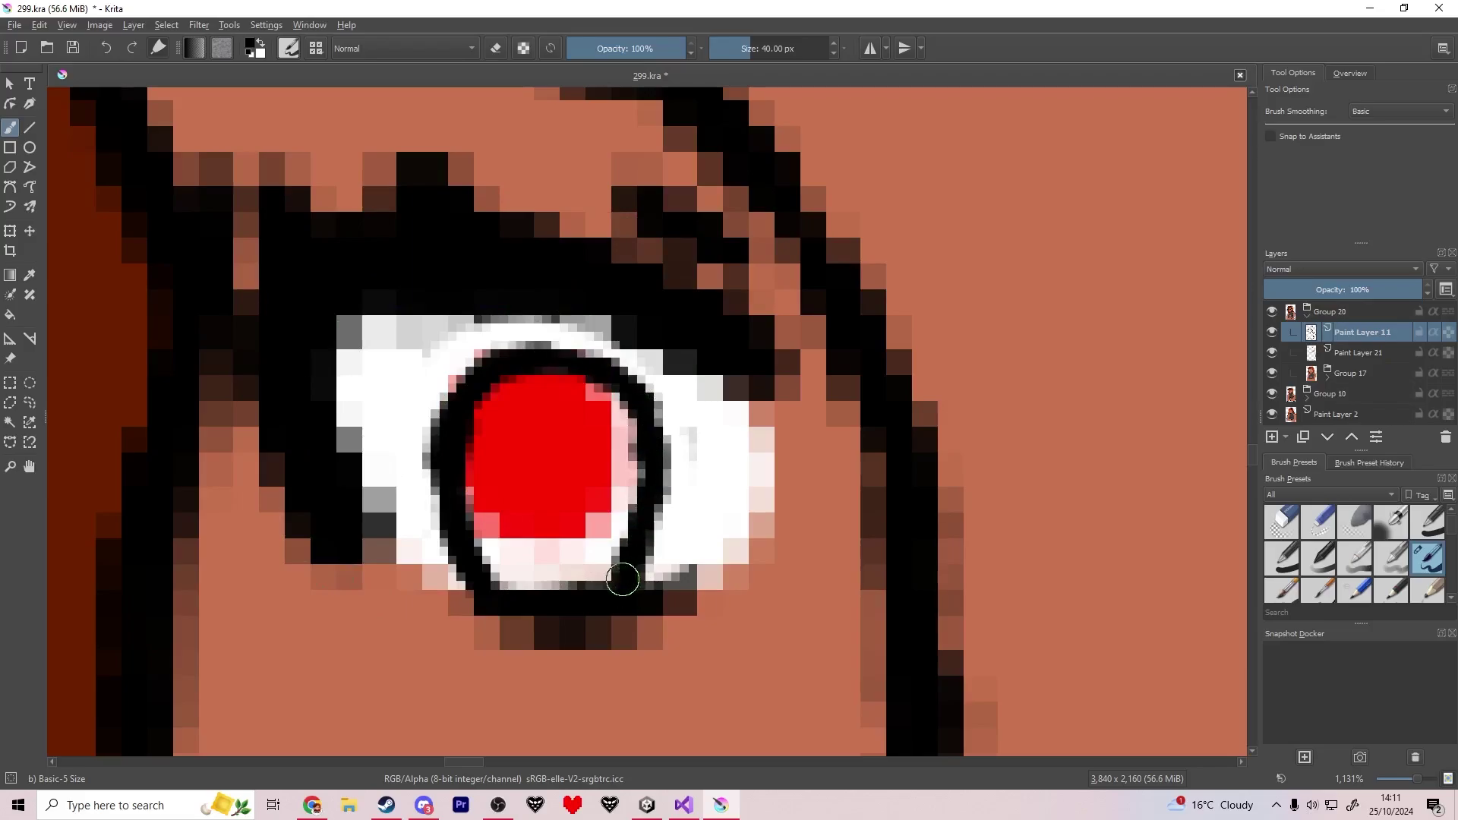
Try closing the red iris's new ring at its base and trimming its outer edge.
left_click_drag(488, 591, 532, 590)
key("e")
mouse_move(427, 433)
left_mouse_down()
mouse_move(414, 475)
mouse_move(445, 534)
left_mouse_up()
key("ctrl+z")
left_click_drag(455, 468, 444, 560)
key("e")
scroll(614, 467, "down", 9)
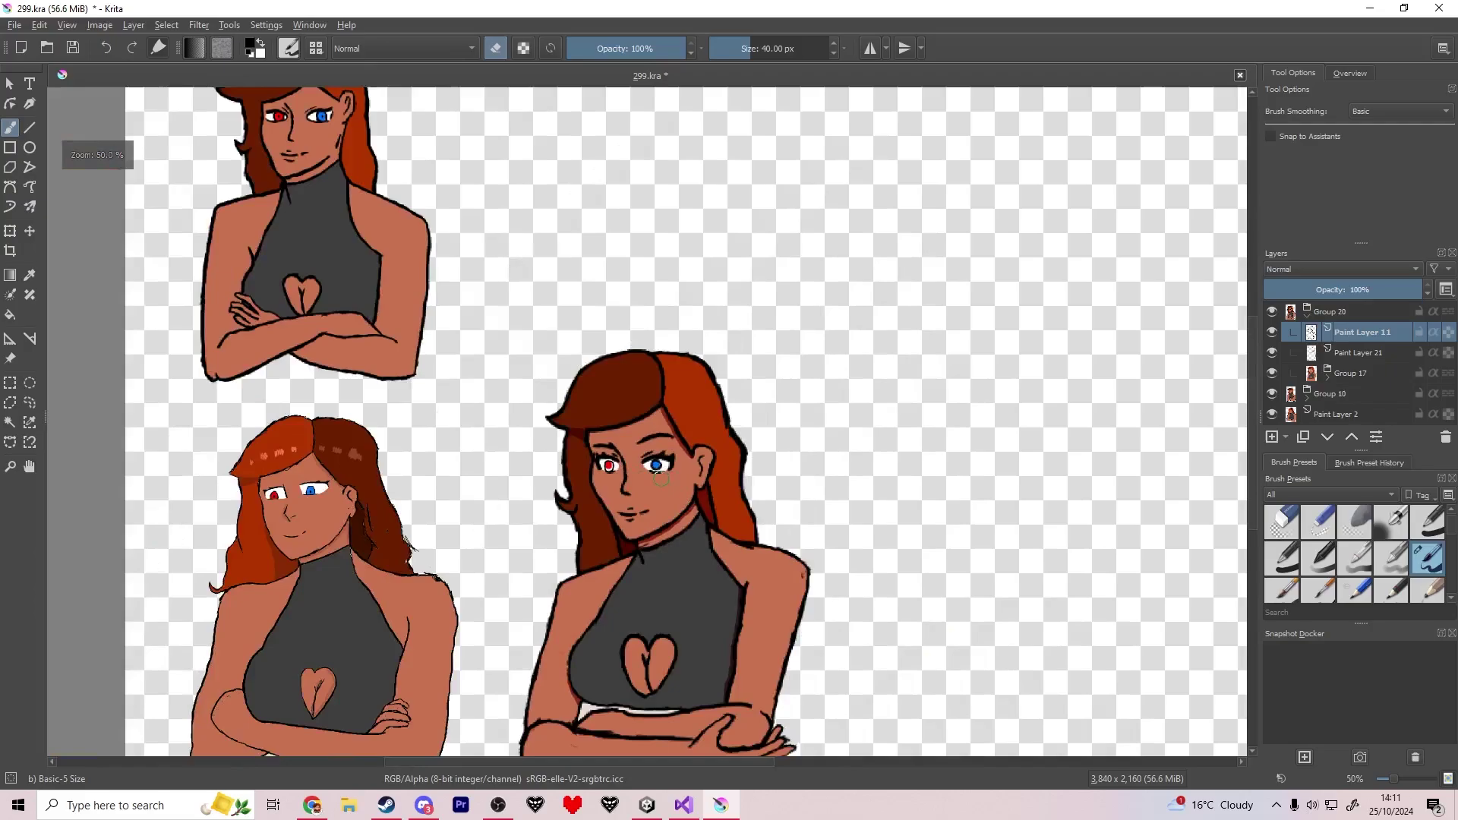
Erase the inner edge of the red iris's outline to enlarge the iris, and draw a black pupil in it.
scroll(634, 480, "up", 1)
scroll(634, 479, "up", 2)
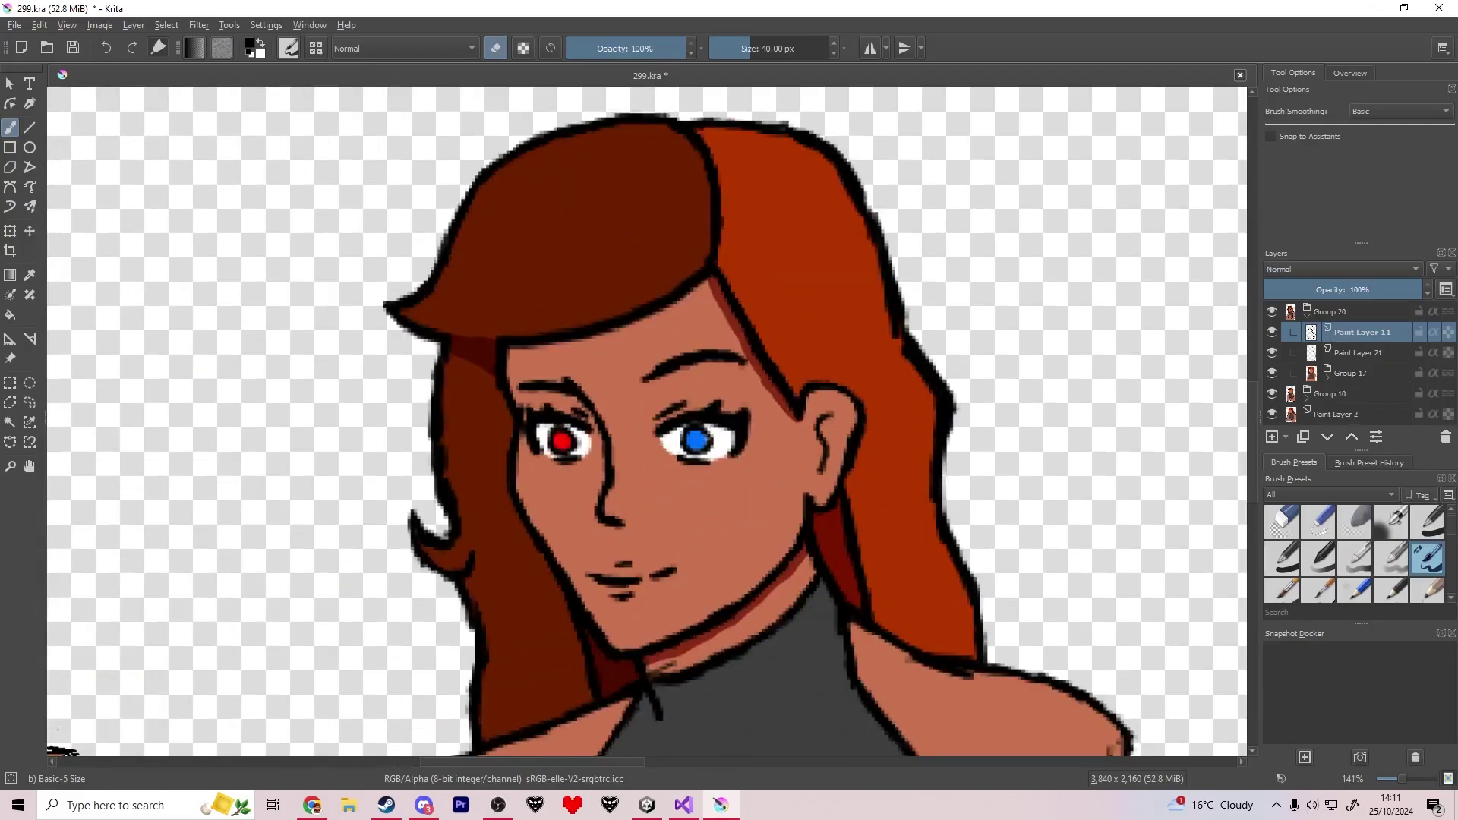
scroll(560, 441, "up", 6)
left_click(531, 380)
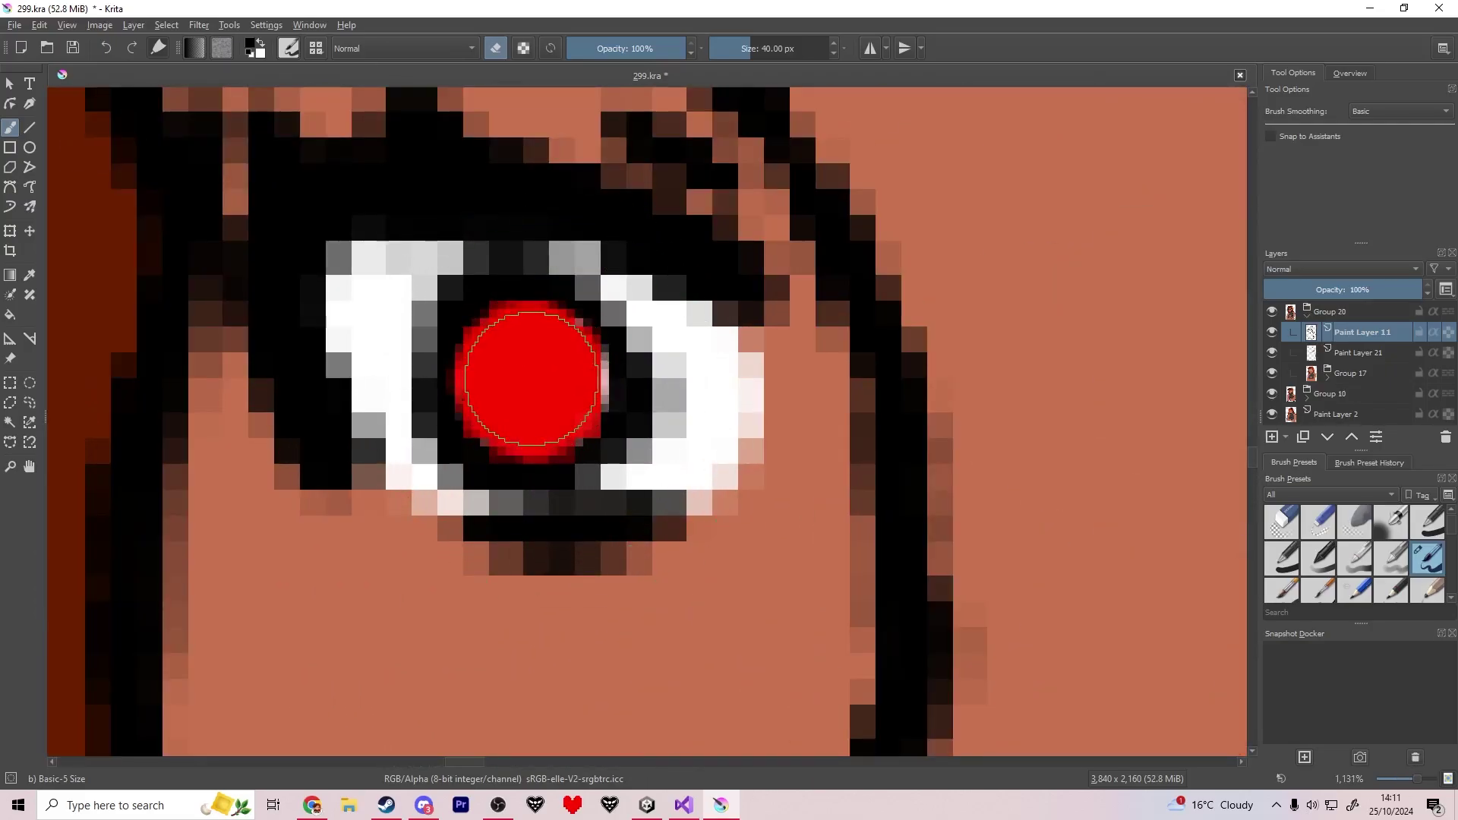
key("e")
mouse_move(505, 367)
left_mouse_down()
mouse_move(507, 389)
mouse_move(508, 366)
left_mouse_up()
scroll(714, 448, "down", 9)
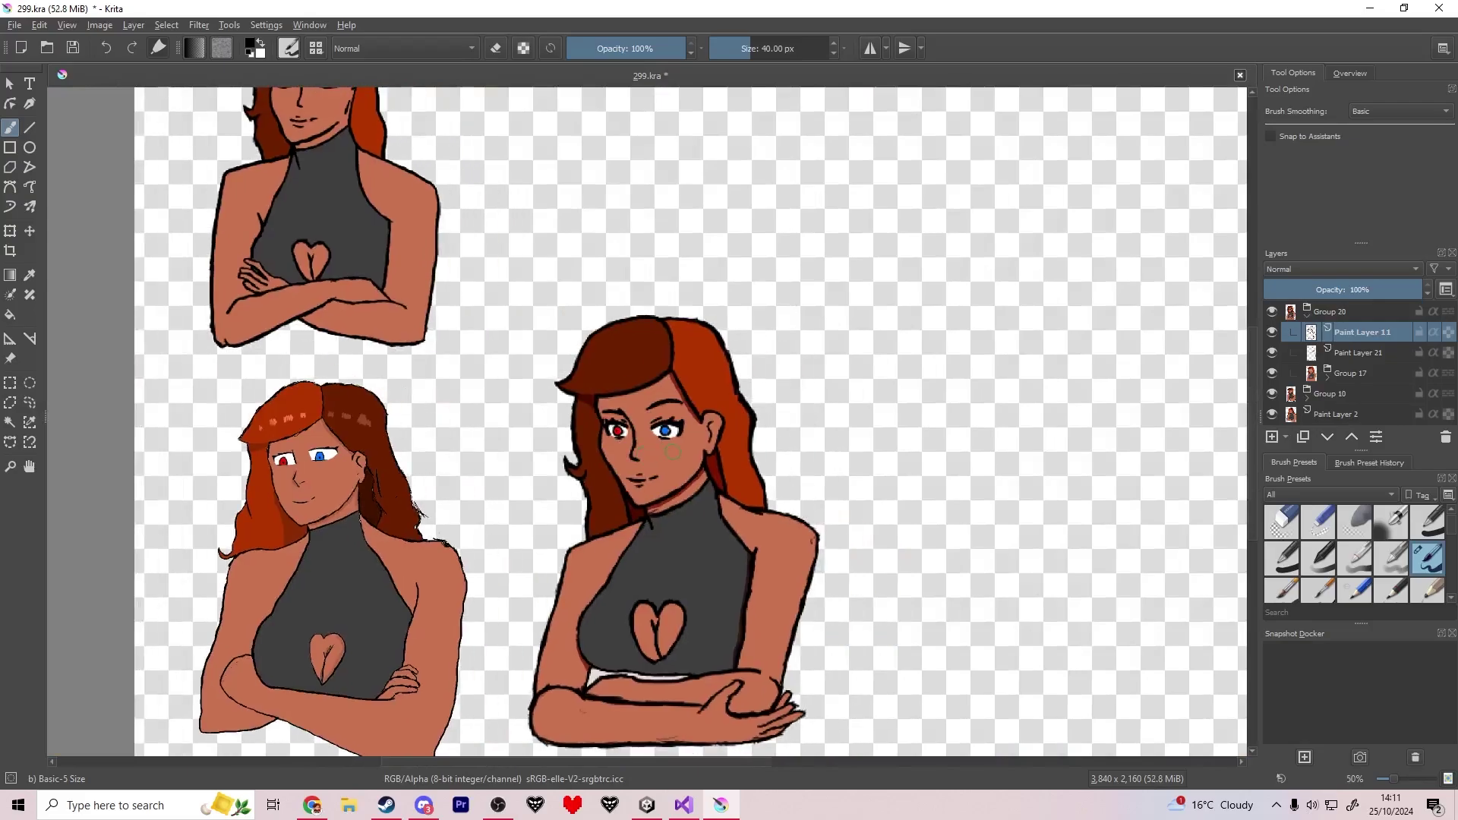
scroll(691, 416, "down", 2)
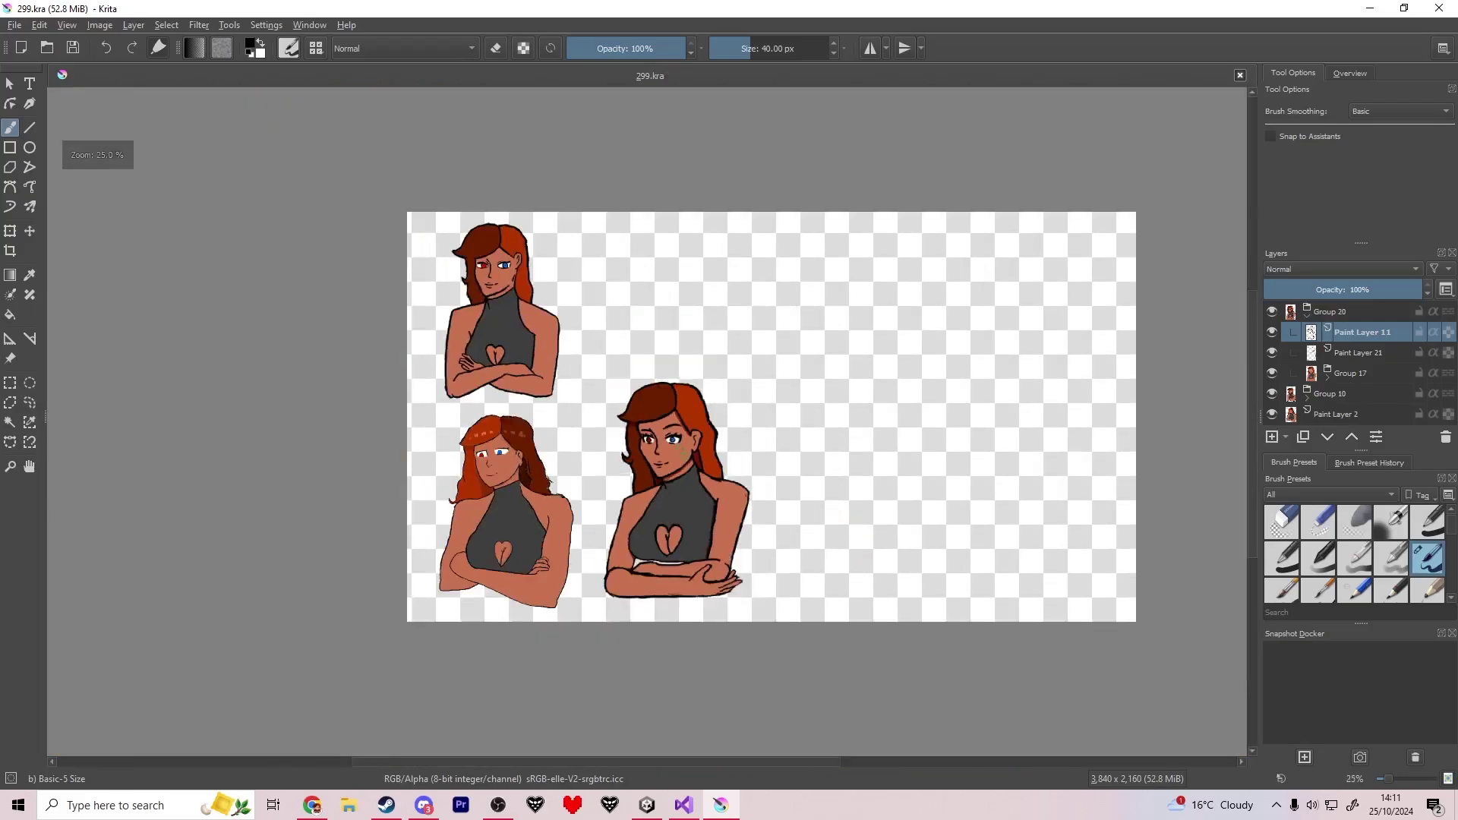
Collapse Group 20 in the layer stack.
left_click(1307, 309)
scroll(714, 463, "up", 2)
scroll(689, 472, "up", 1)
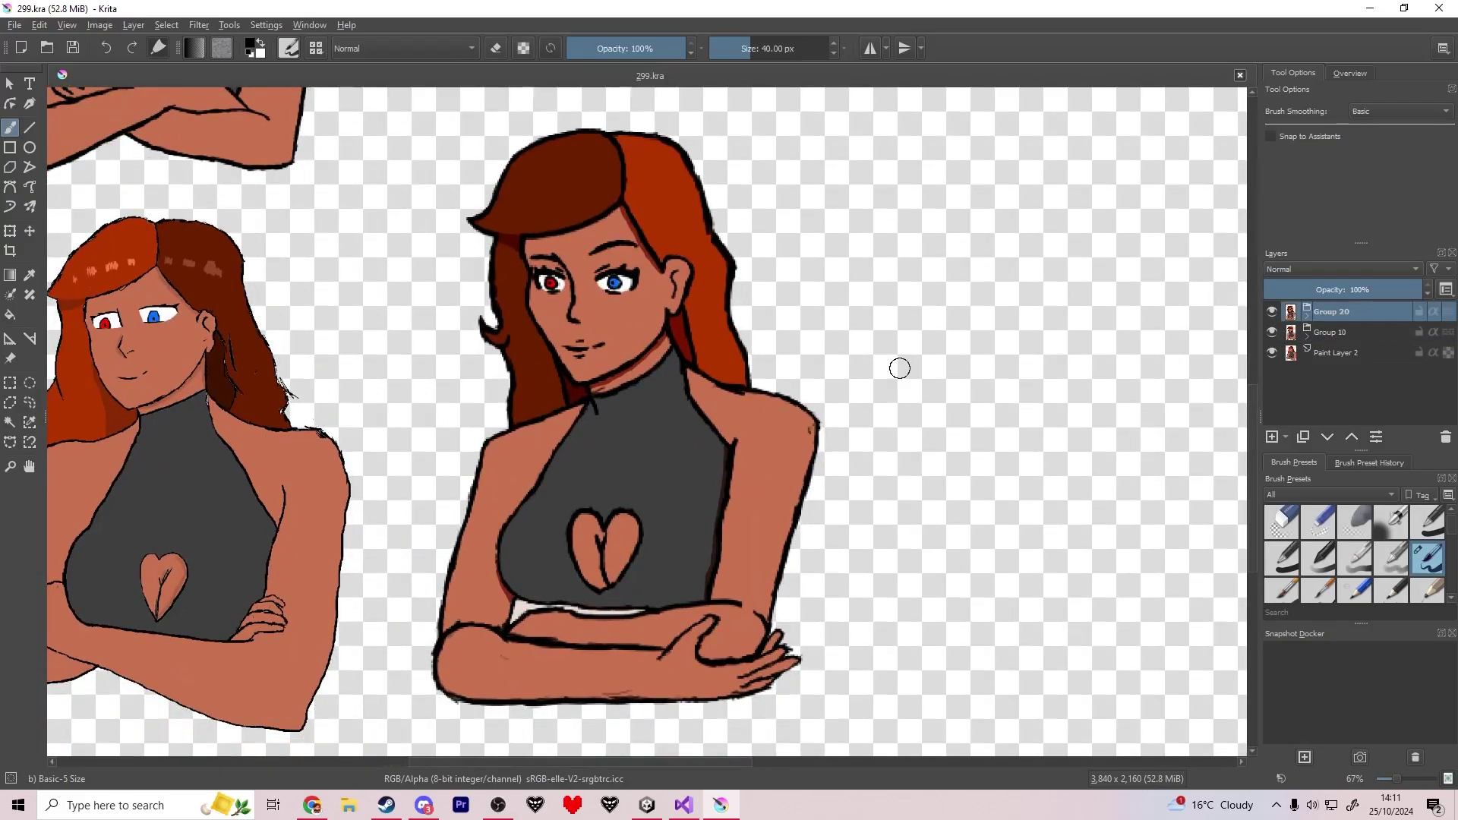